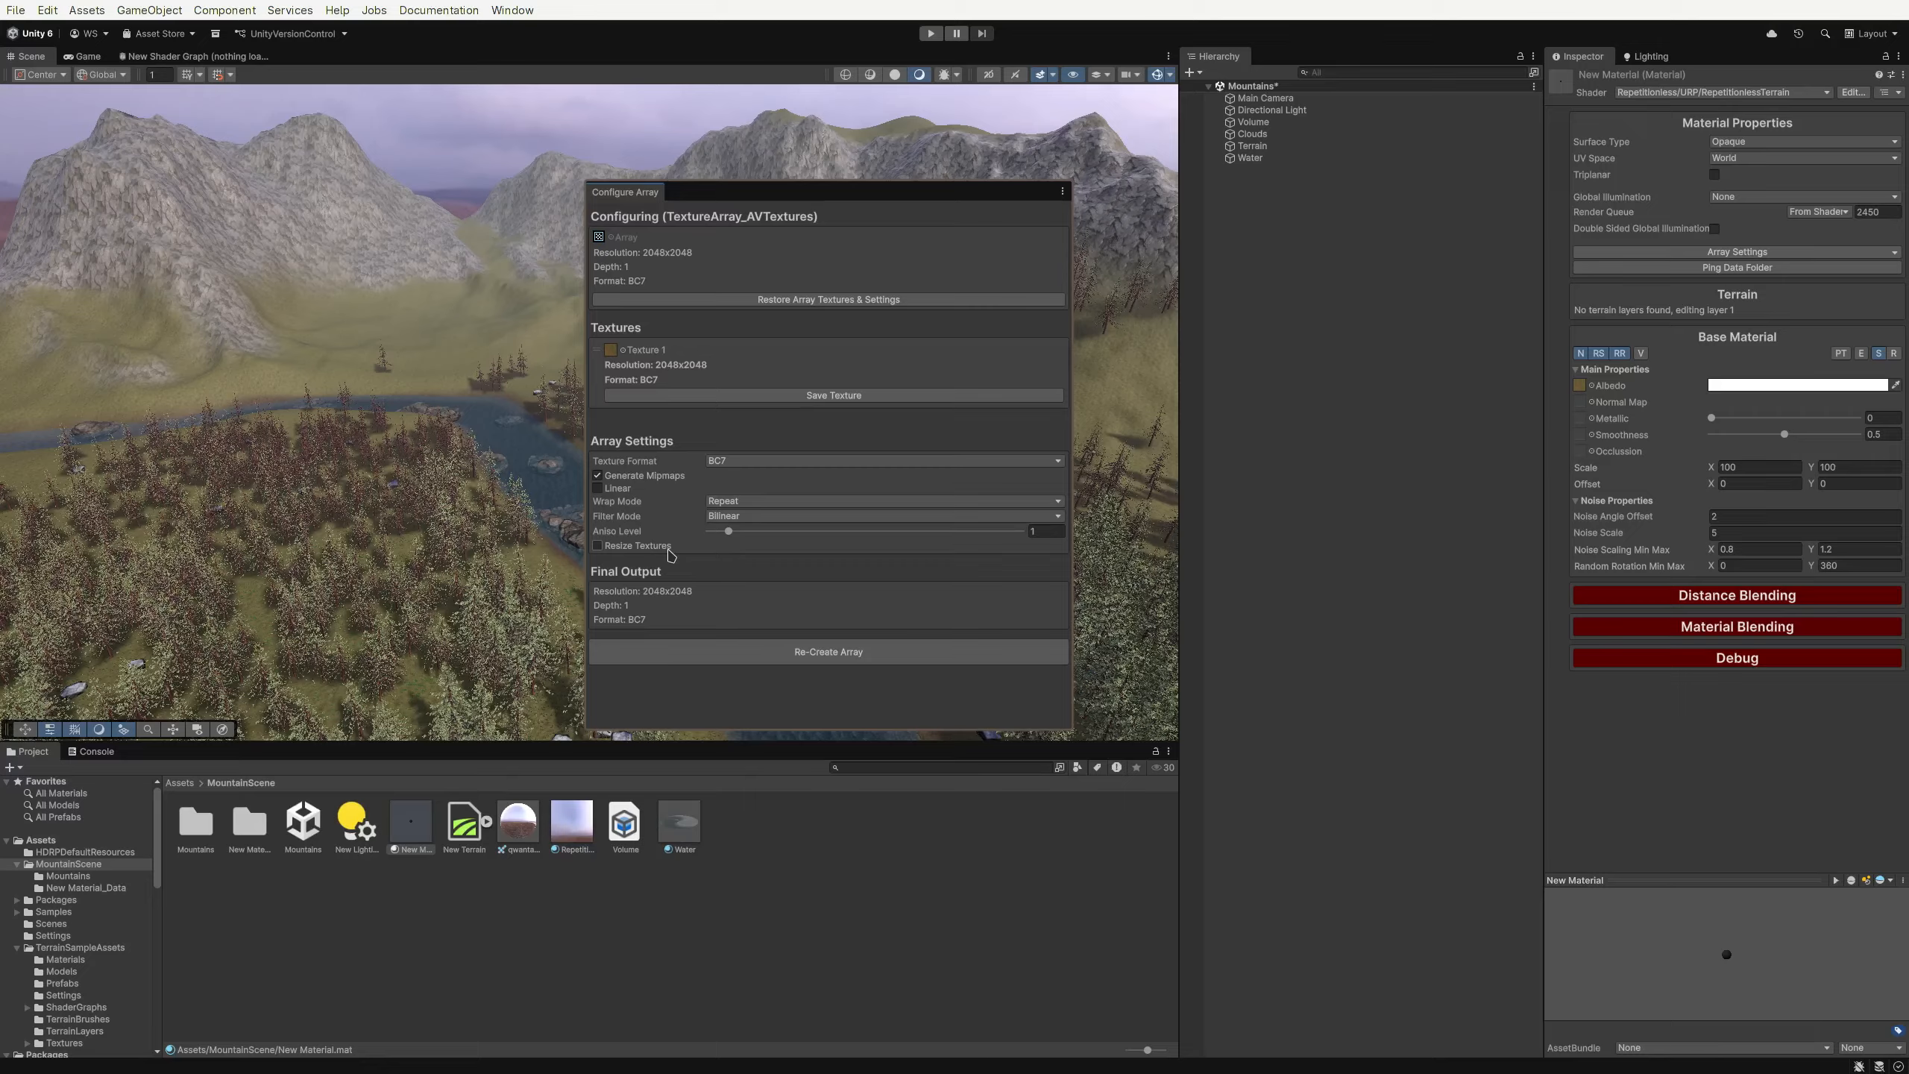
Toggle the array's texture resizing on and off, then re-create the texture array
{"action": "left_click", "coordinate": [668, 550]}
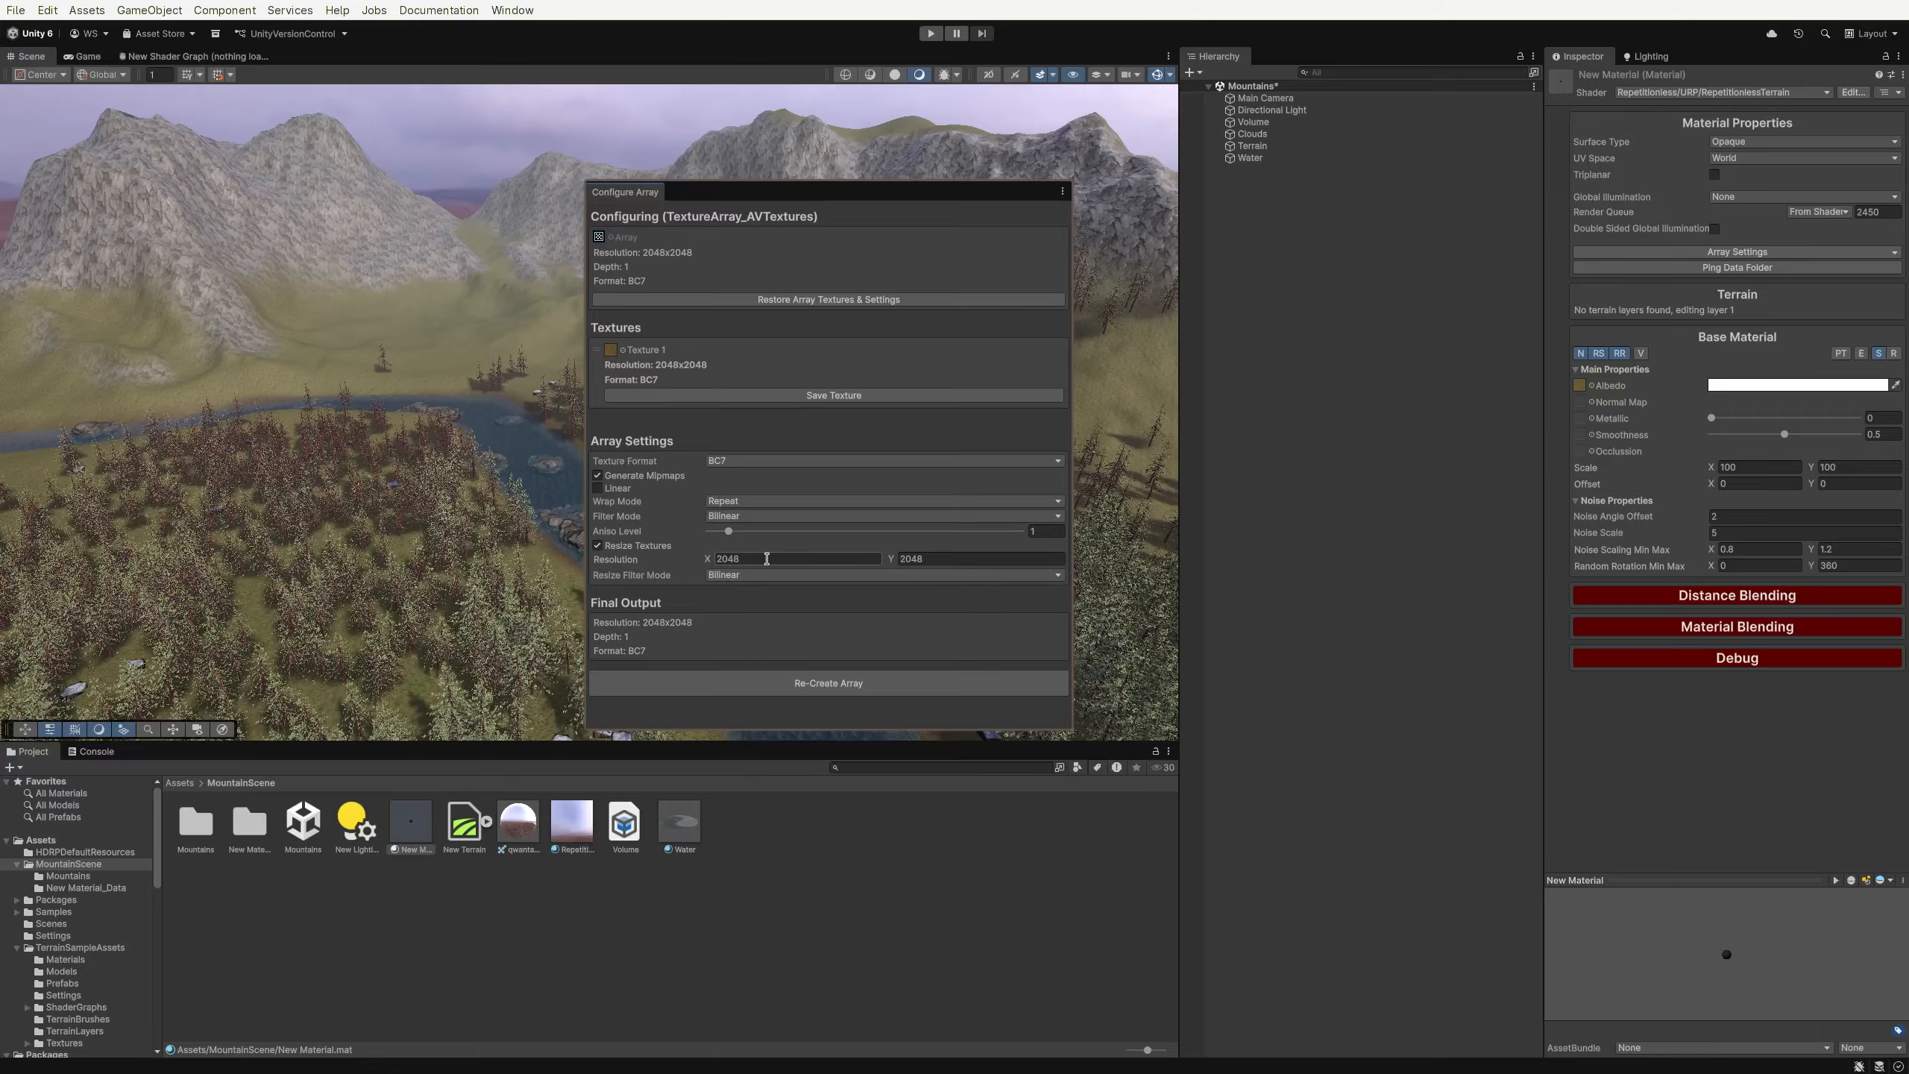
{"action": "left_click", "coordinate": [638, 548]}
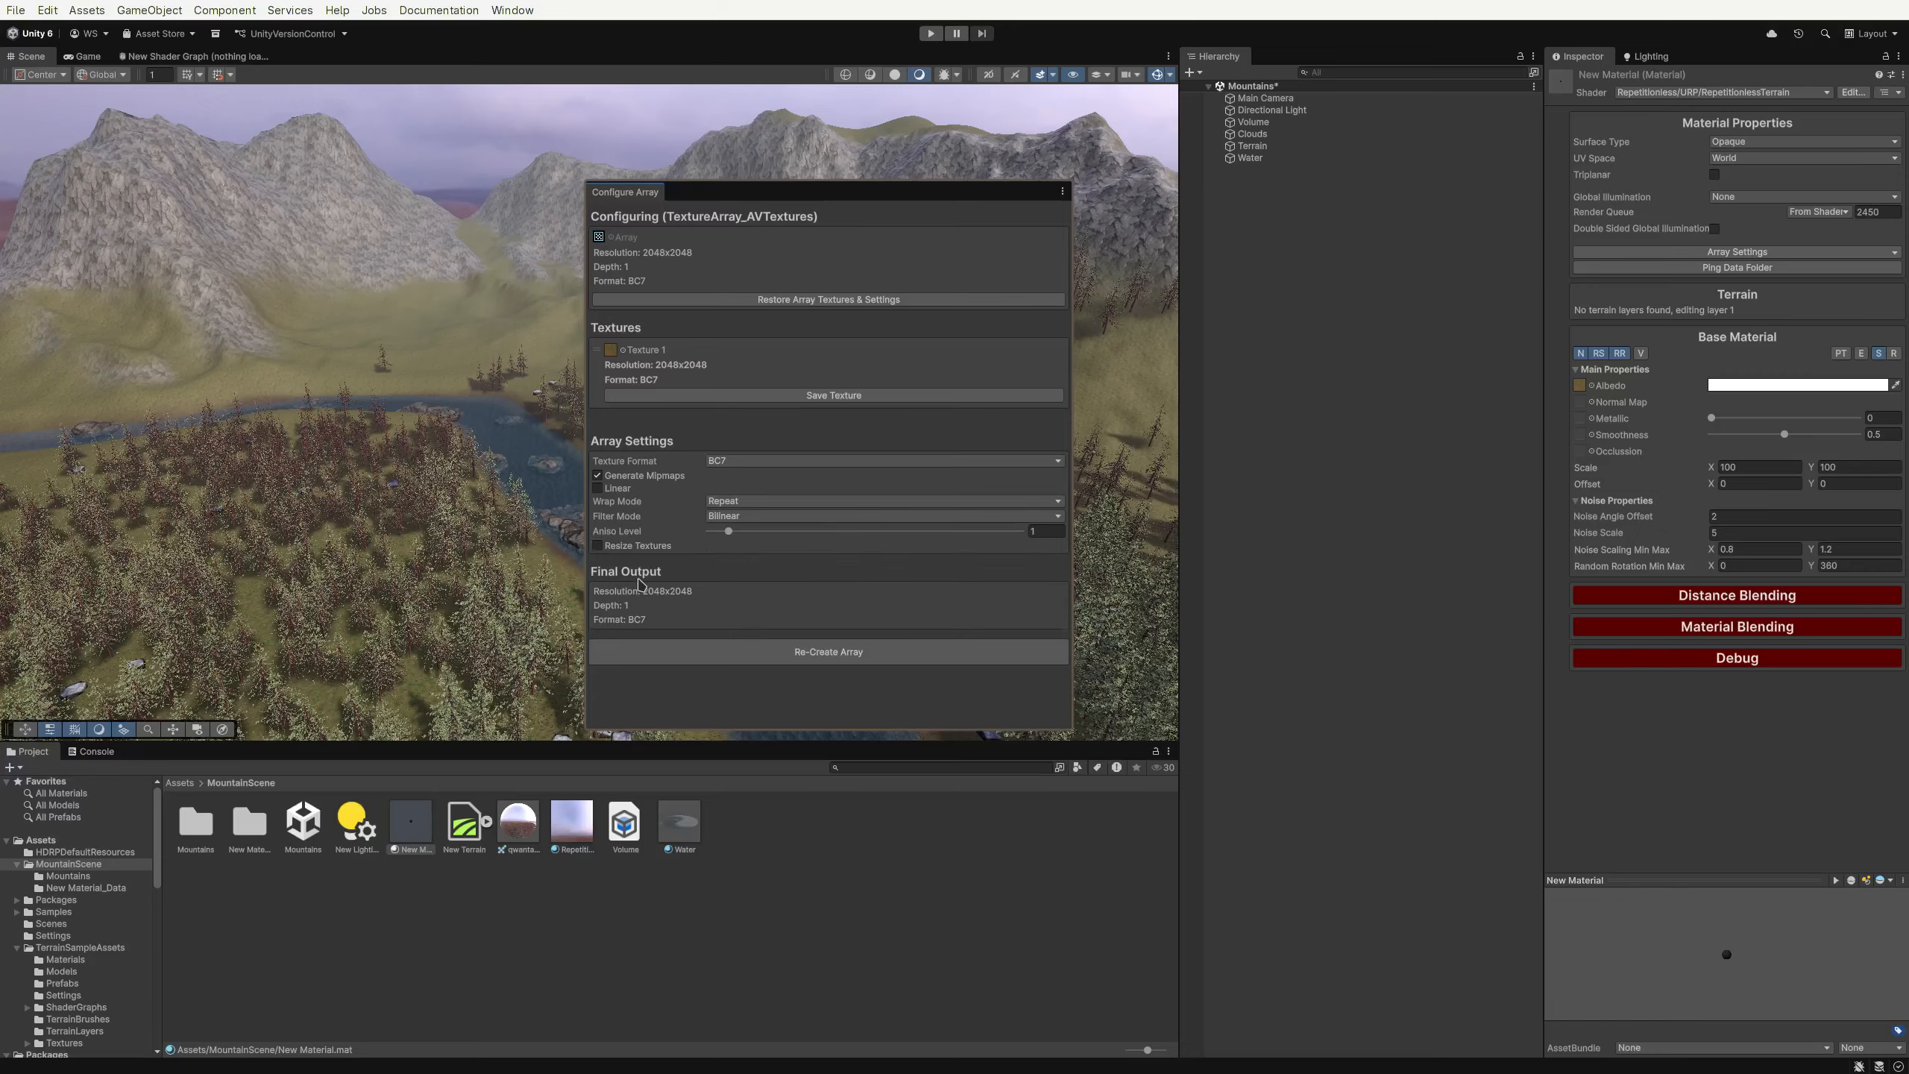
{"action": "left_click", "coordinate": [840, 653]}
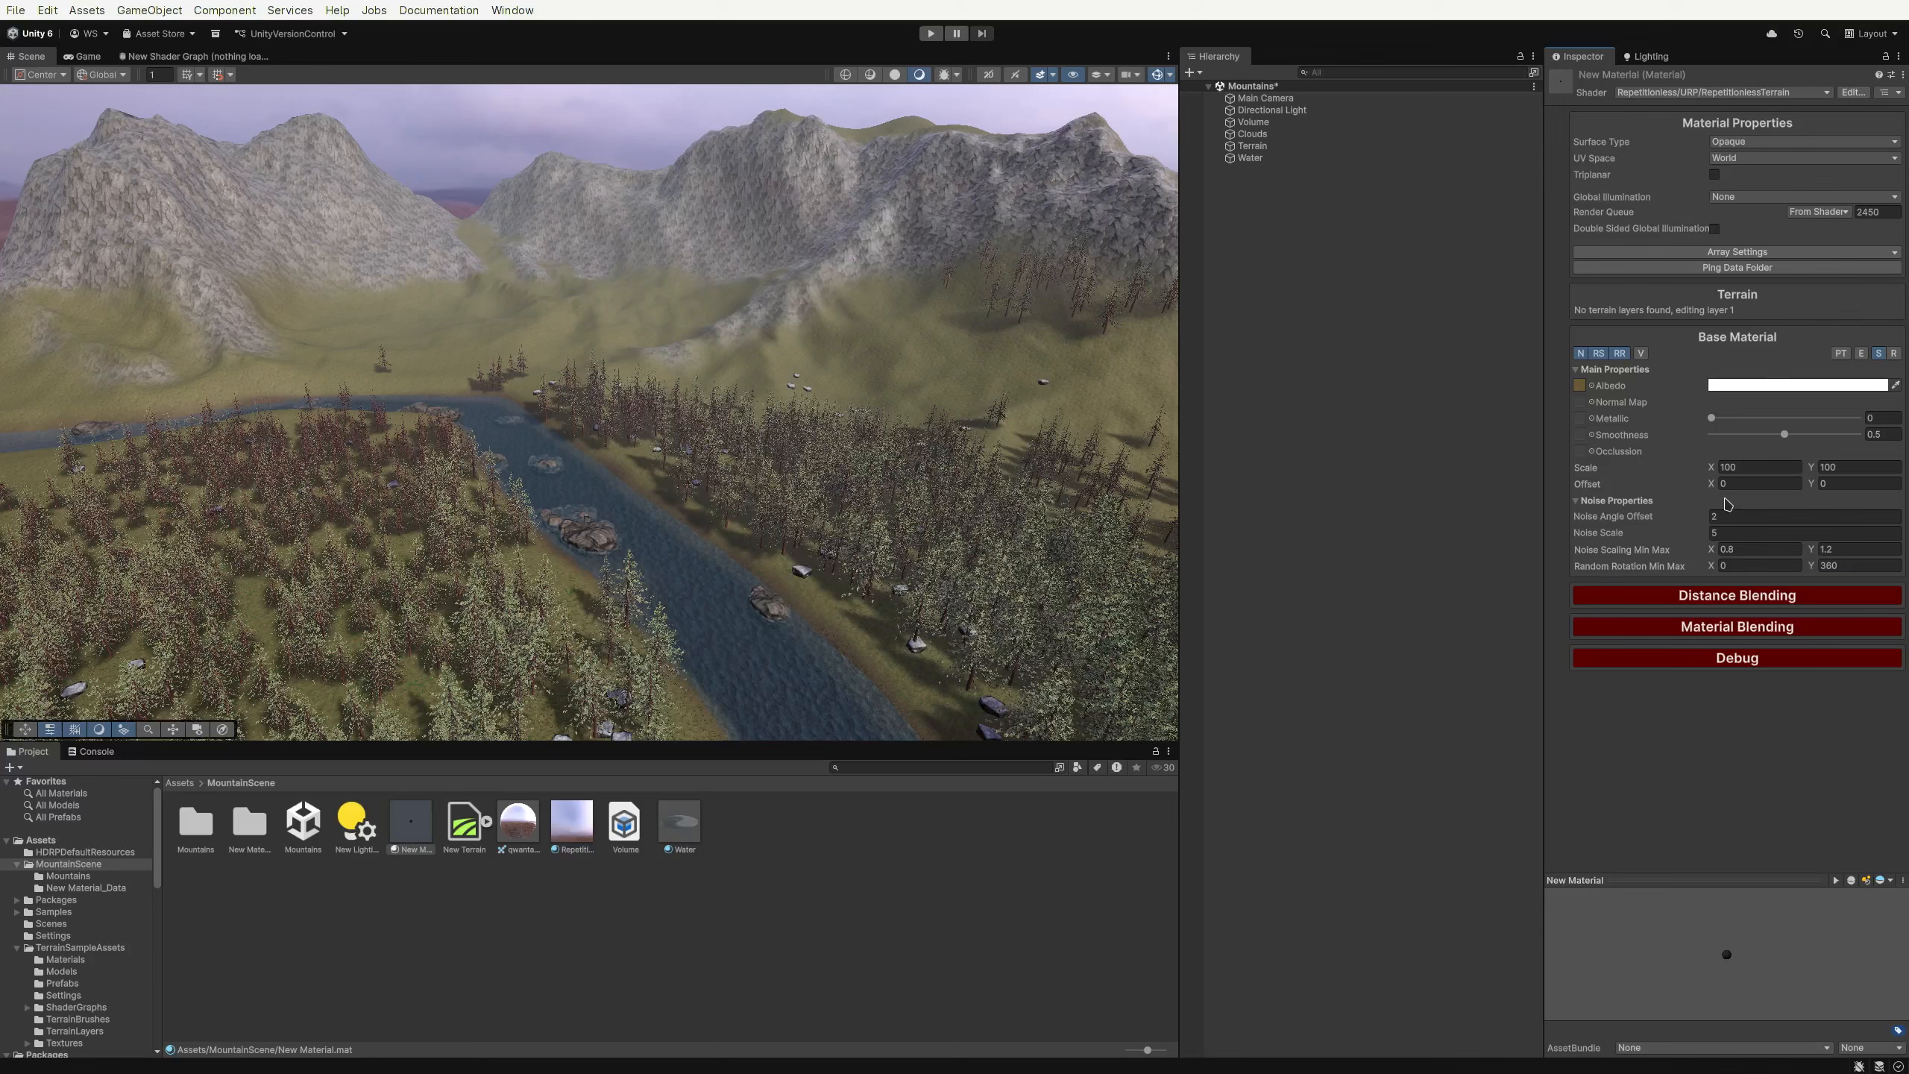
Select the Terrain and assign New Material as the Repetitionless Terrain component's main material
{"action": "left_click", "coordinate": [1713, 515]}
{"action": "key", "text": "BackSpace"}
{"action": "left_click", "coordinate": [1296, 148]}
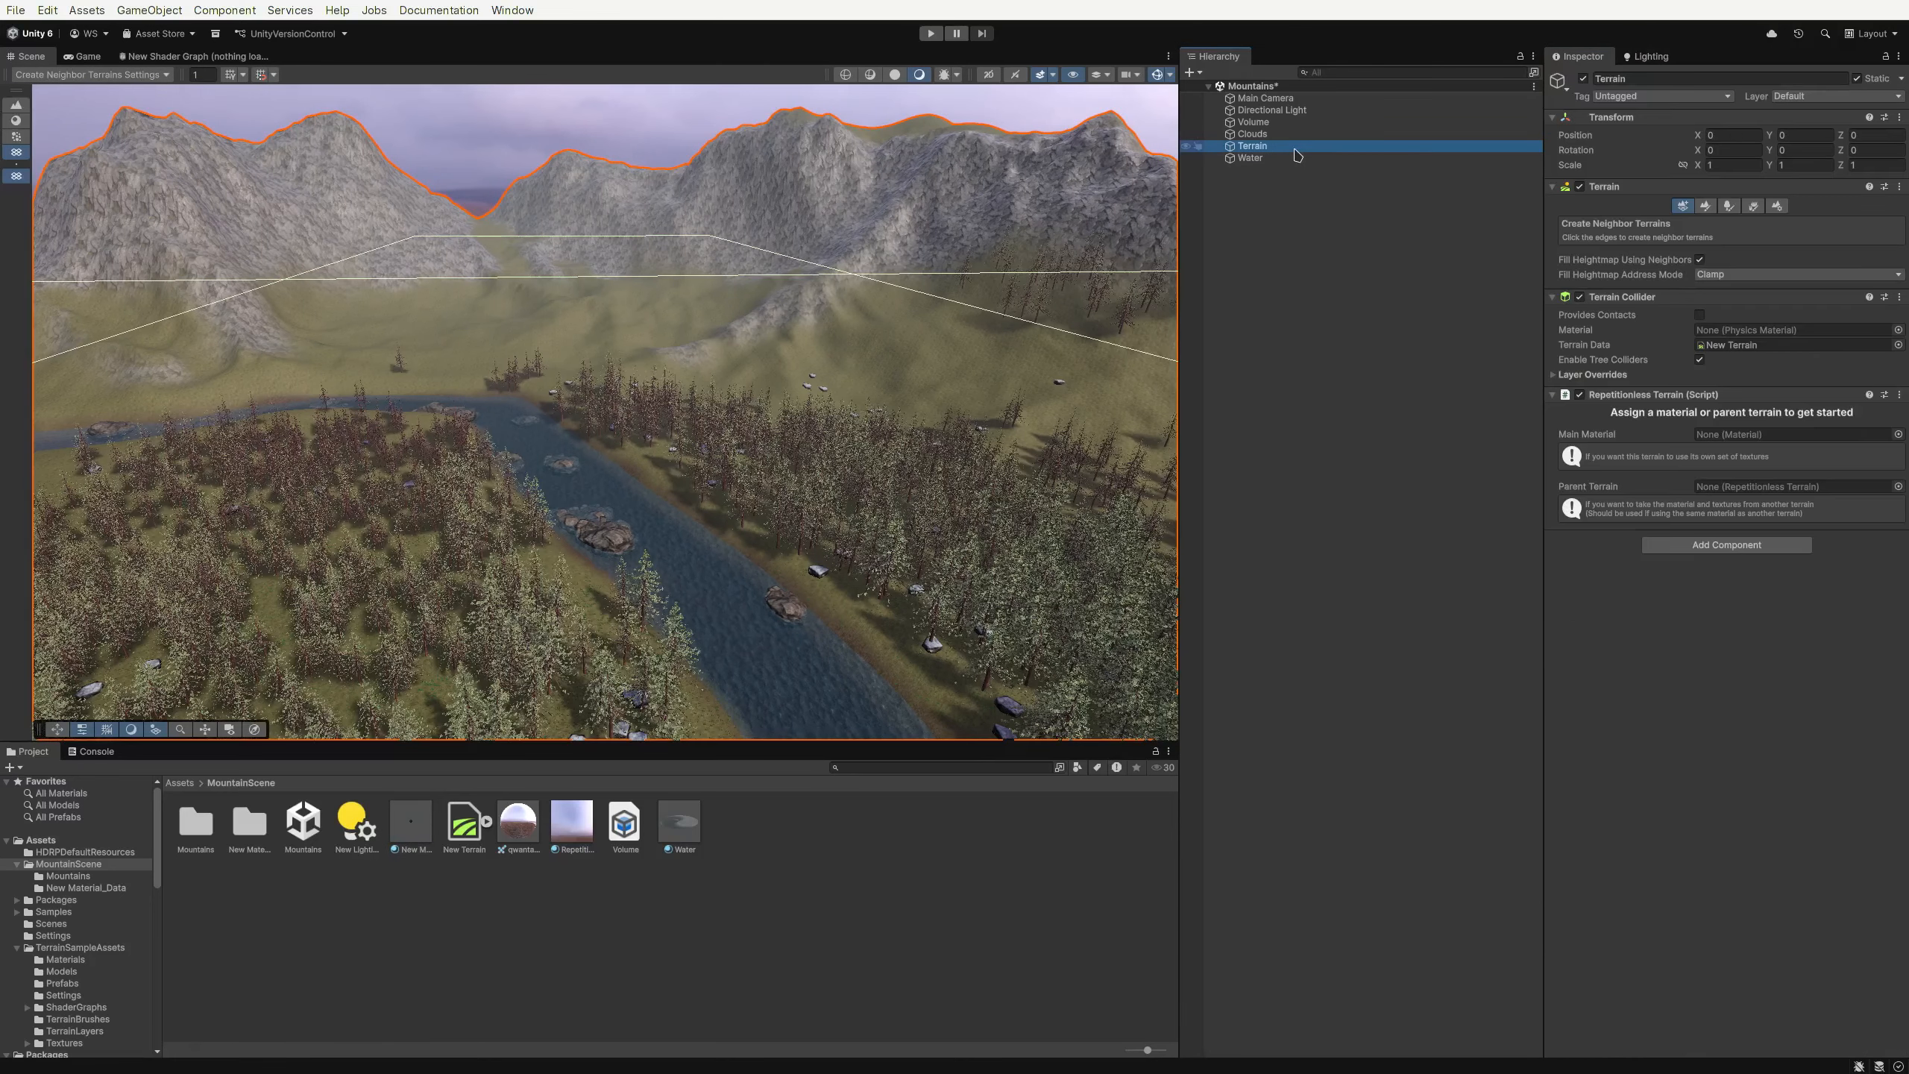
{"action": "left_click_drag", "start_coordinate": [411, 823], "coordinate": [1719, 443]}
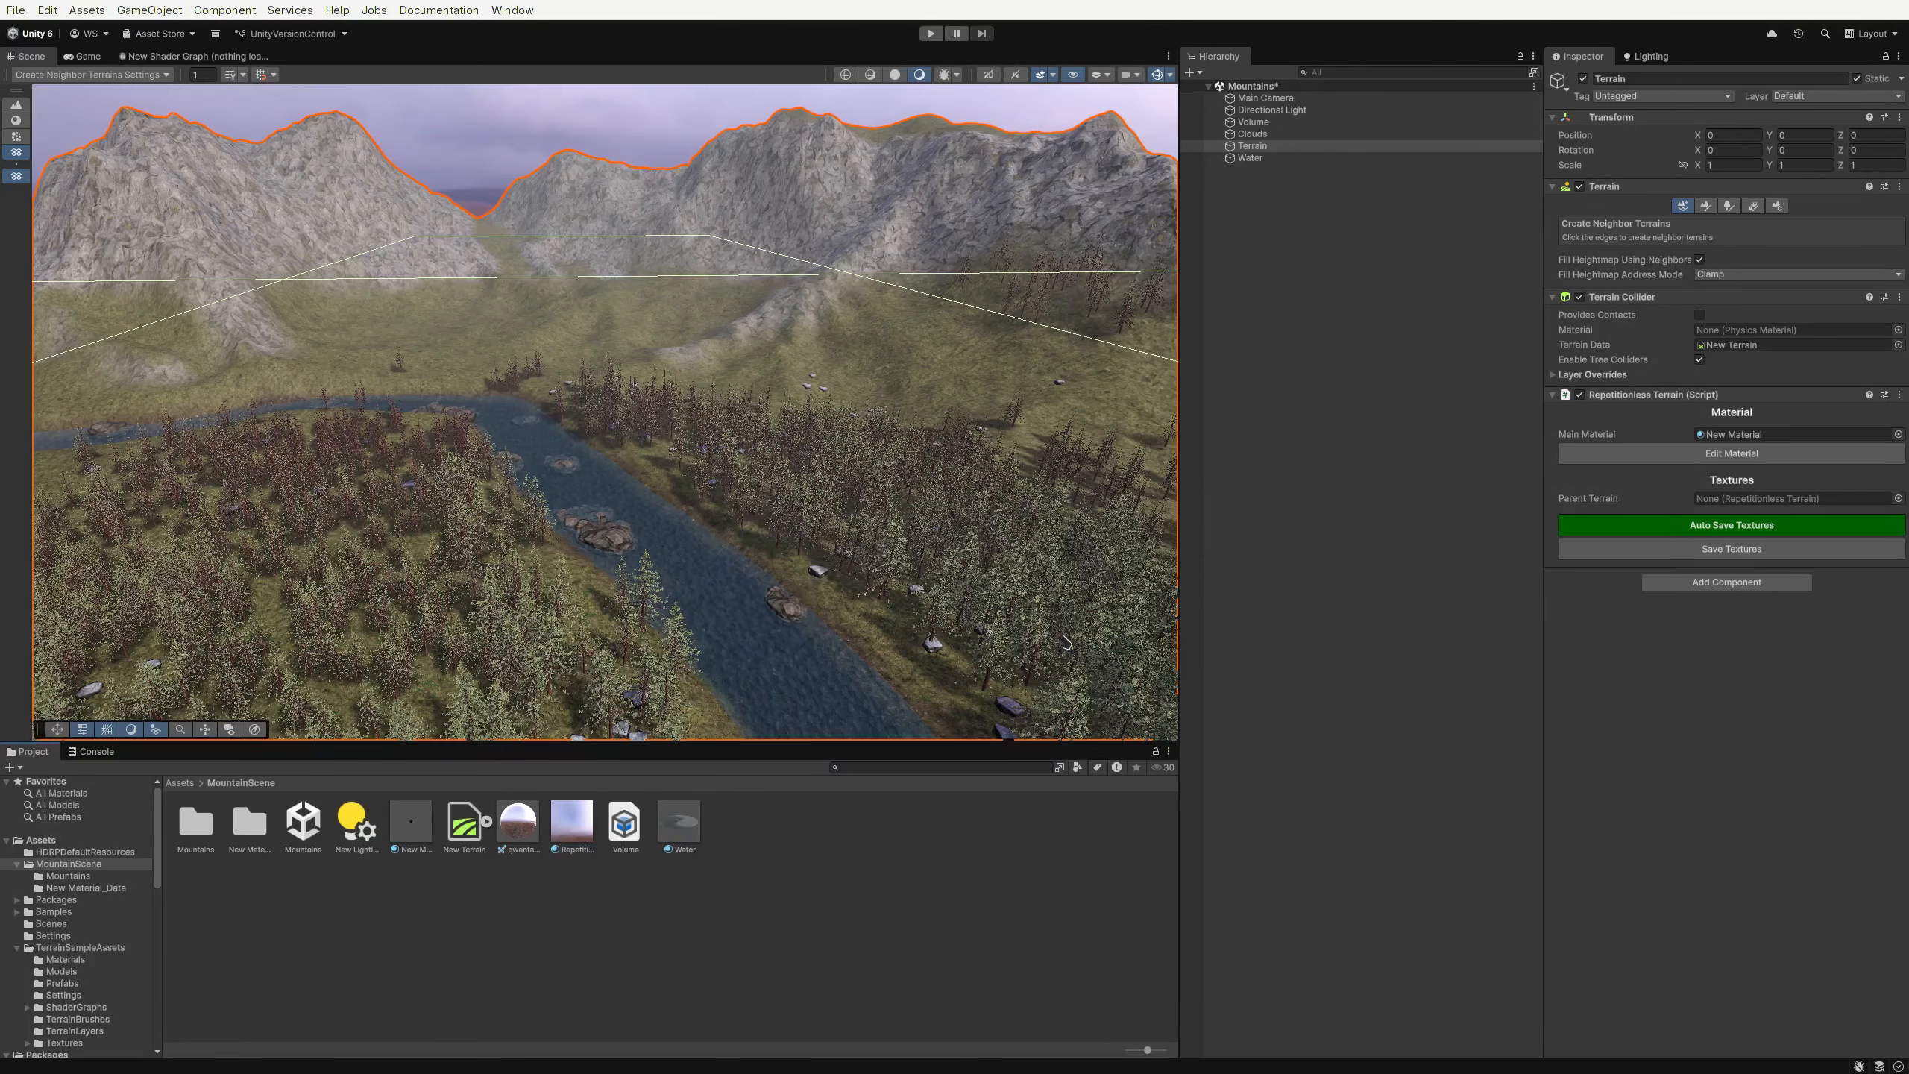
Open the terrain's Paint Texture layer palette and browse the New Material_Data folder contents
{"action": "left_click", "coordinate": [1706, 206]}
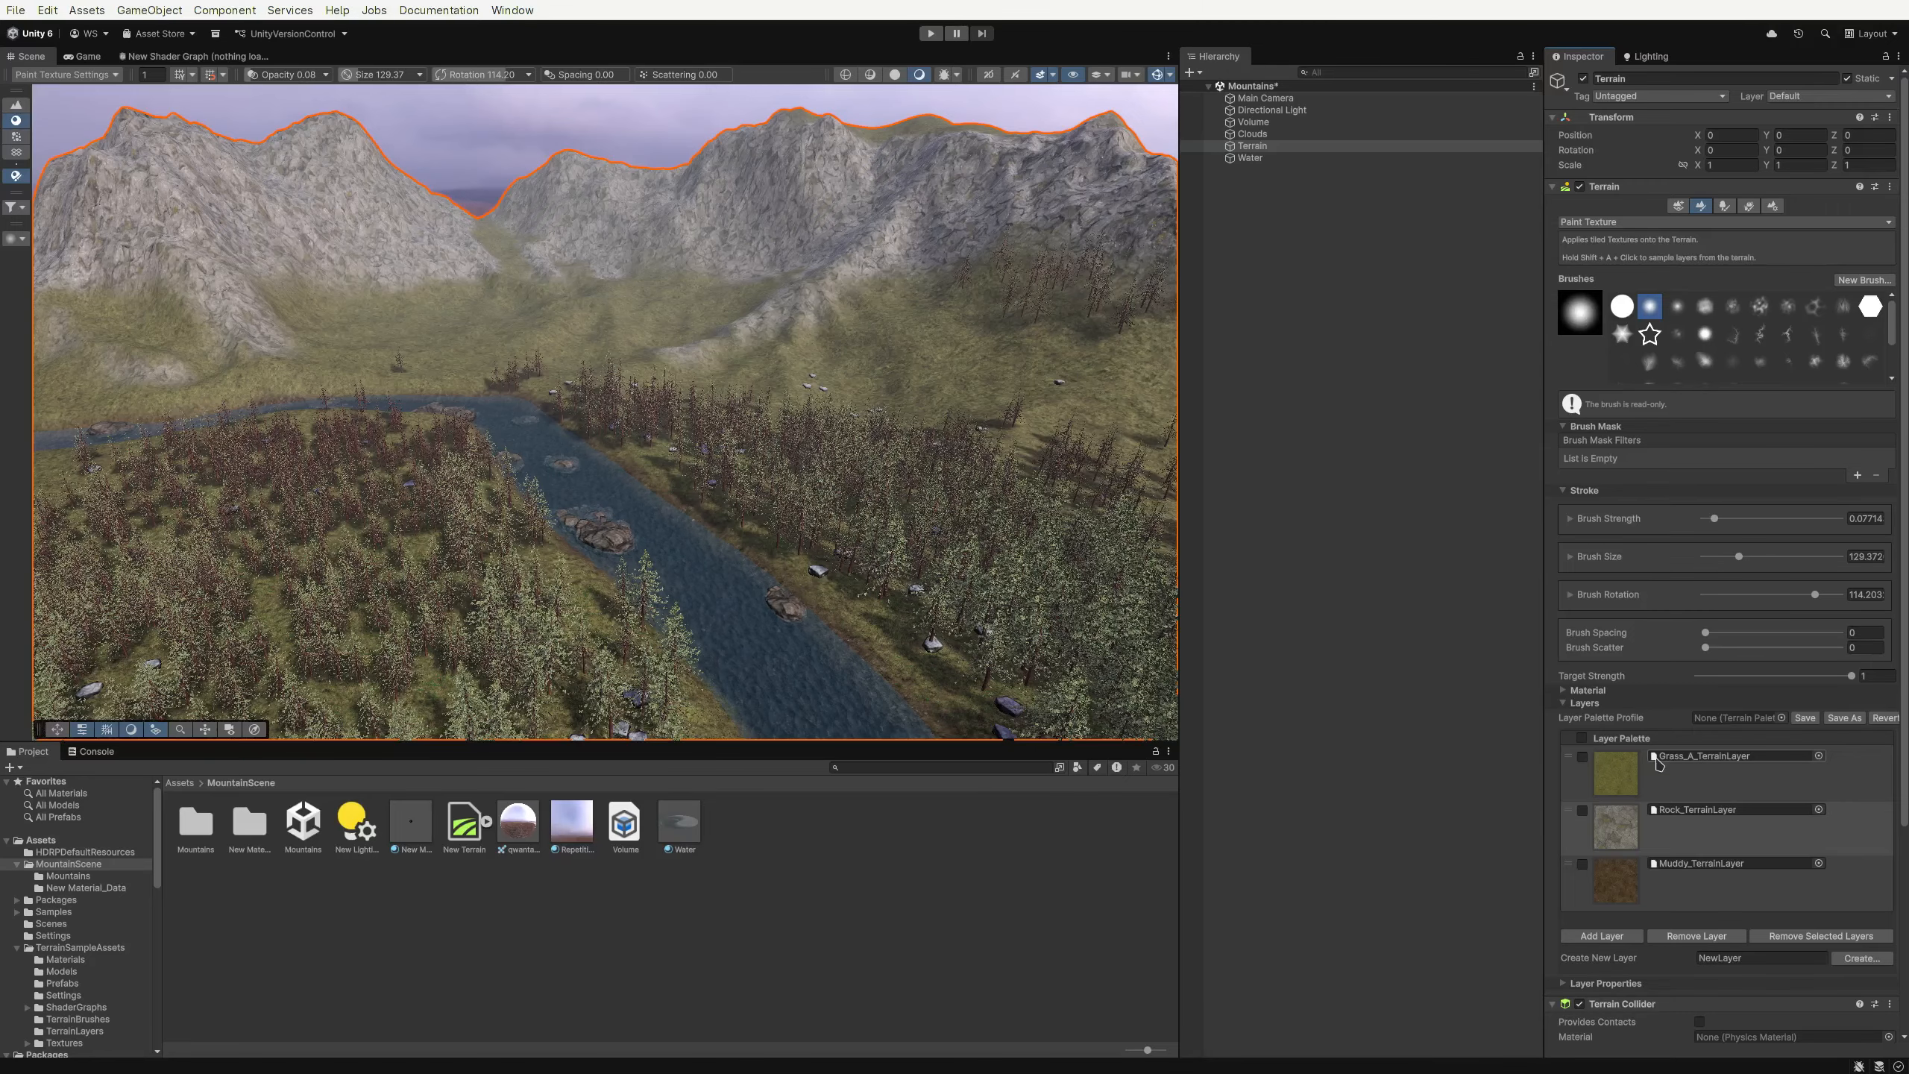
{"action": "left_click", "coordinate": [418, 835]}
{"action": "double_click", "coordinate": [230, 847]}
{"action": "left_click", "coordinate": [346, 833]}
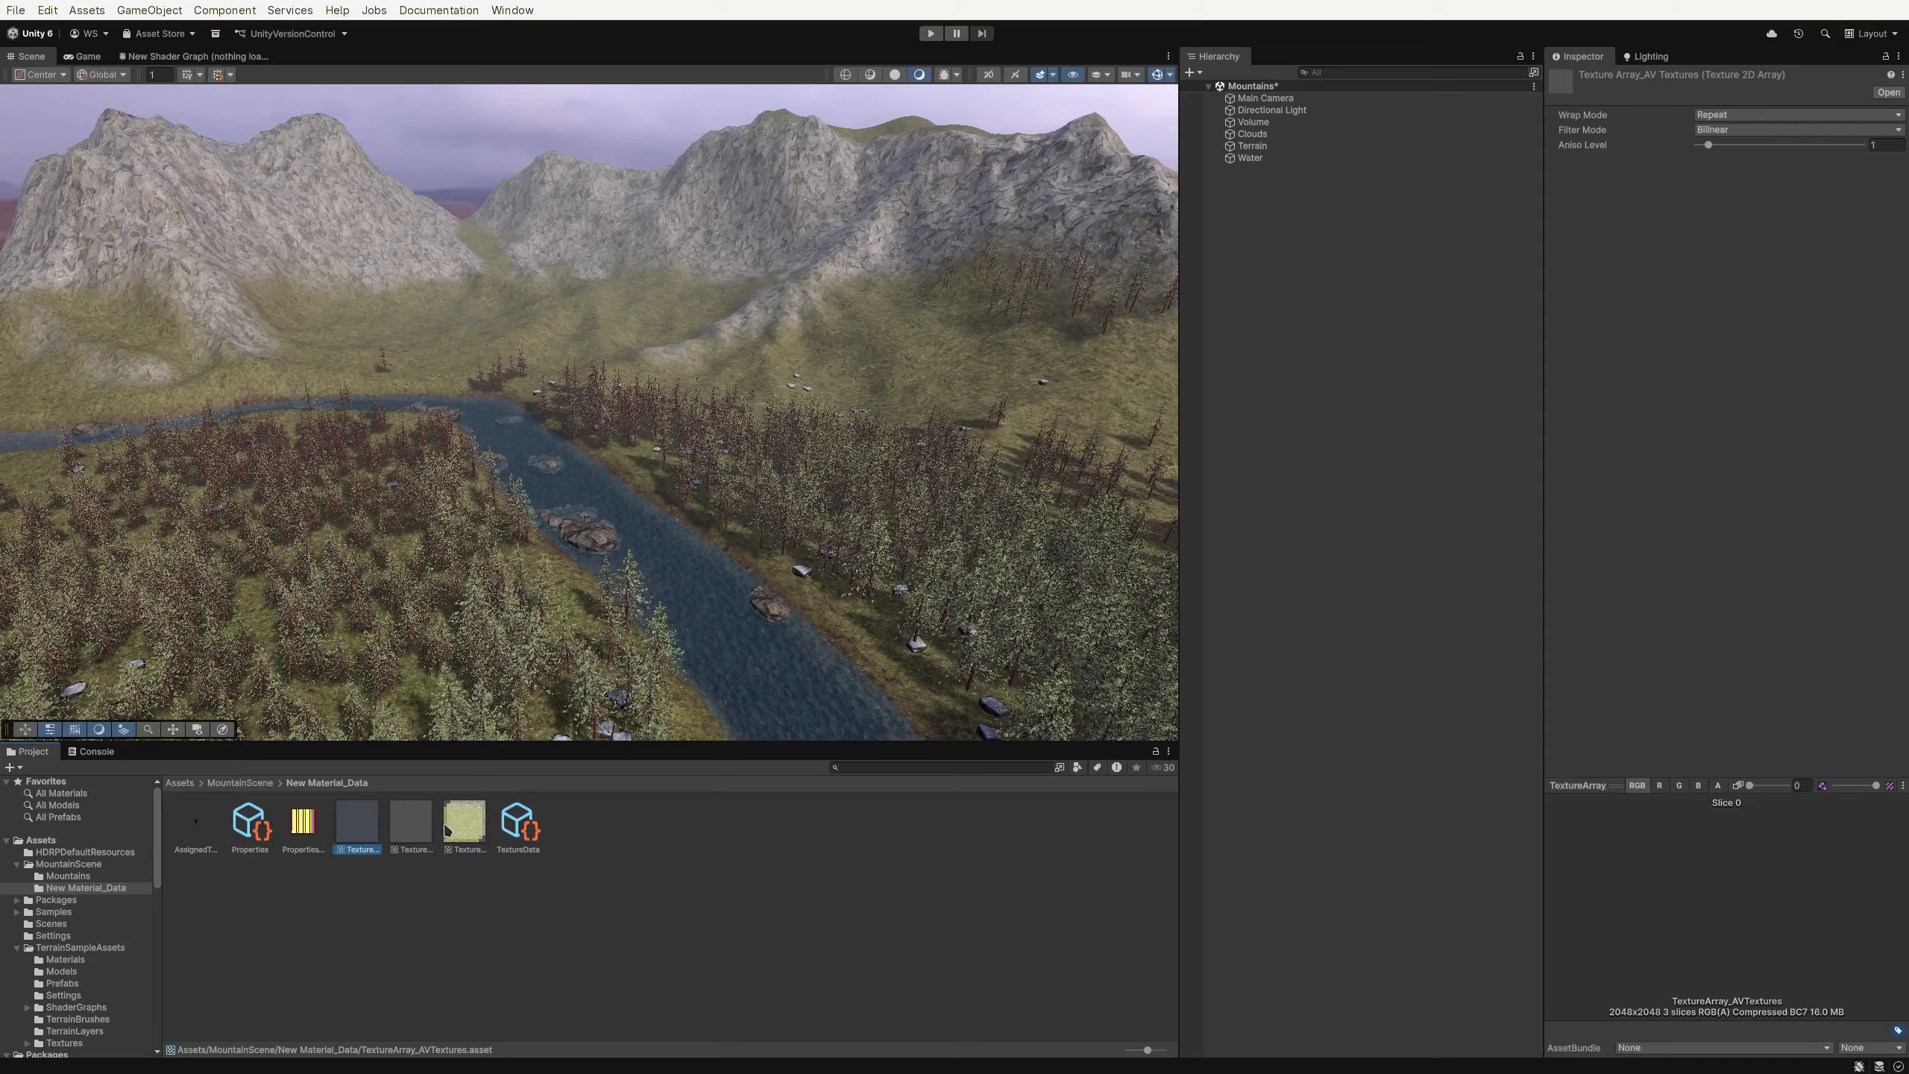
{"action": "left_click", "coordinate": [241, 784]}
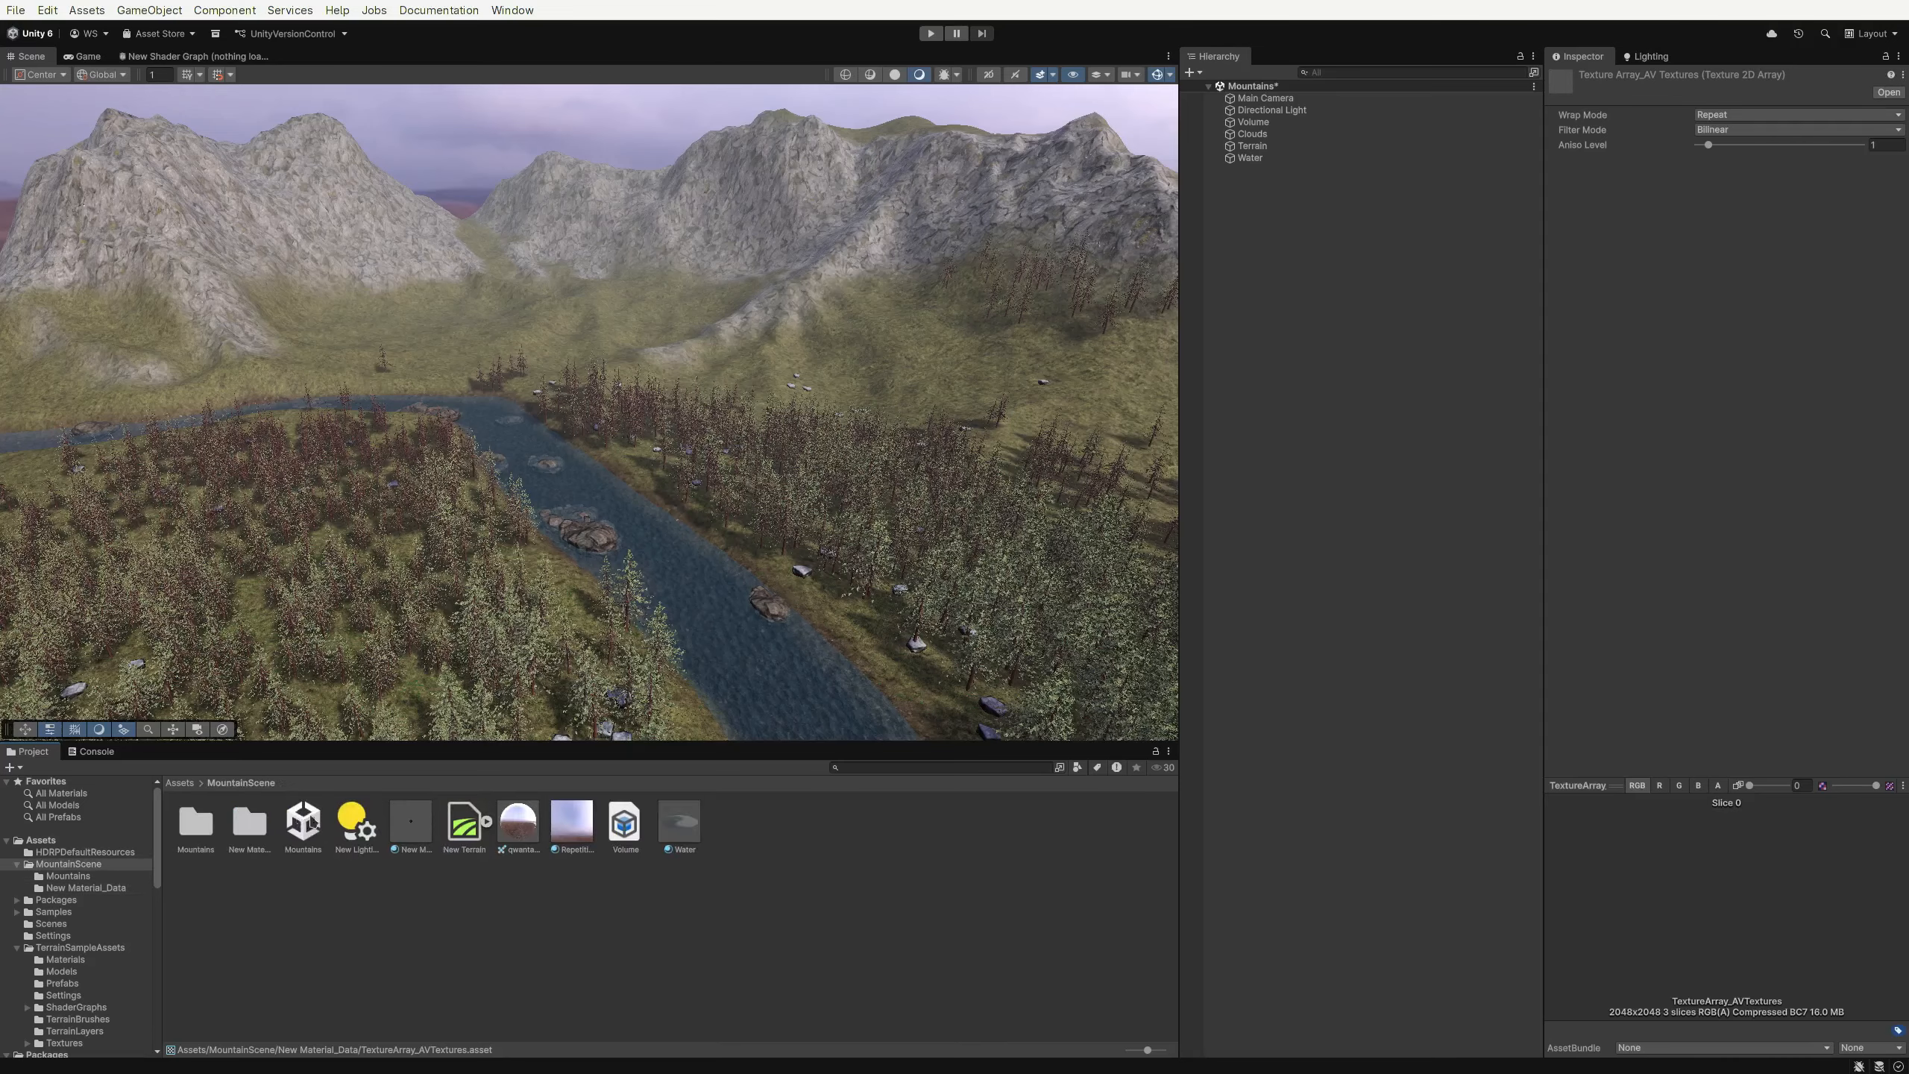
Select New Material and expand its Terrain Layers list and editing layer settings
{"action": "left_click", "coordinate": [410, 824]}
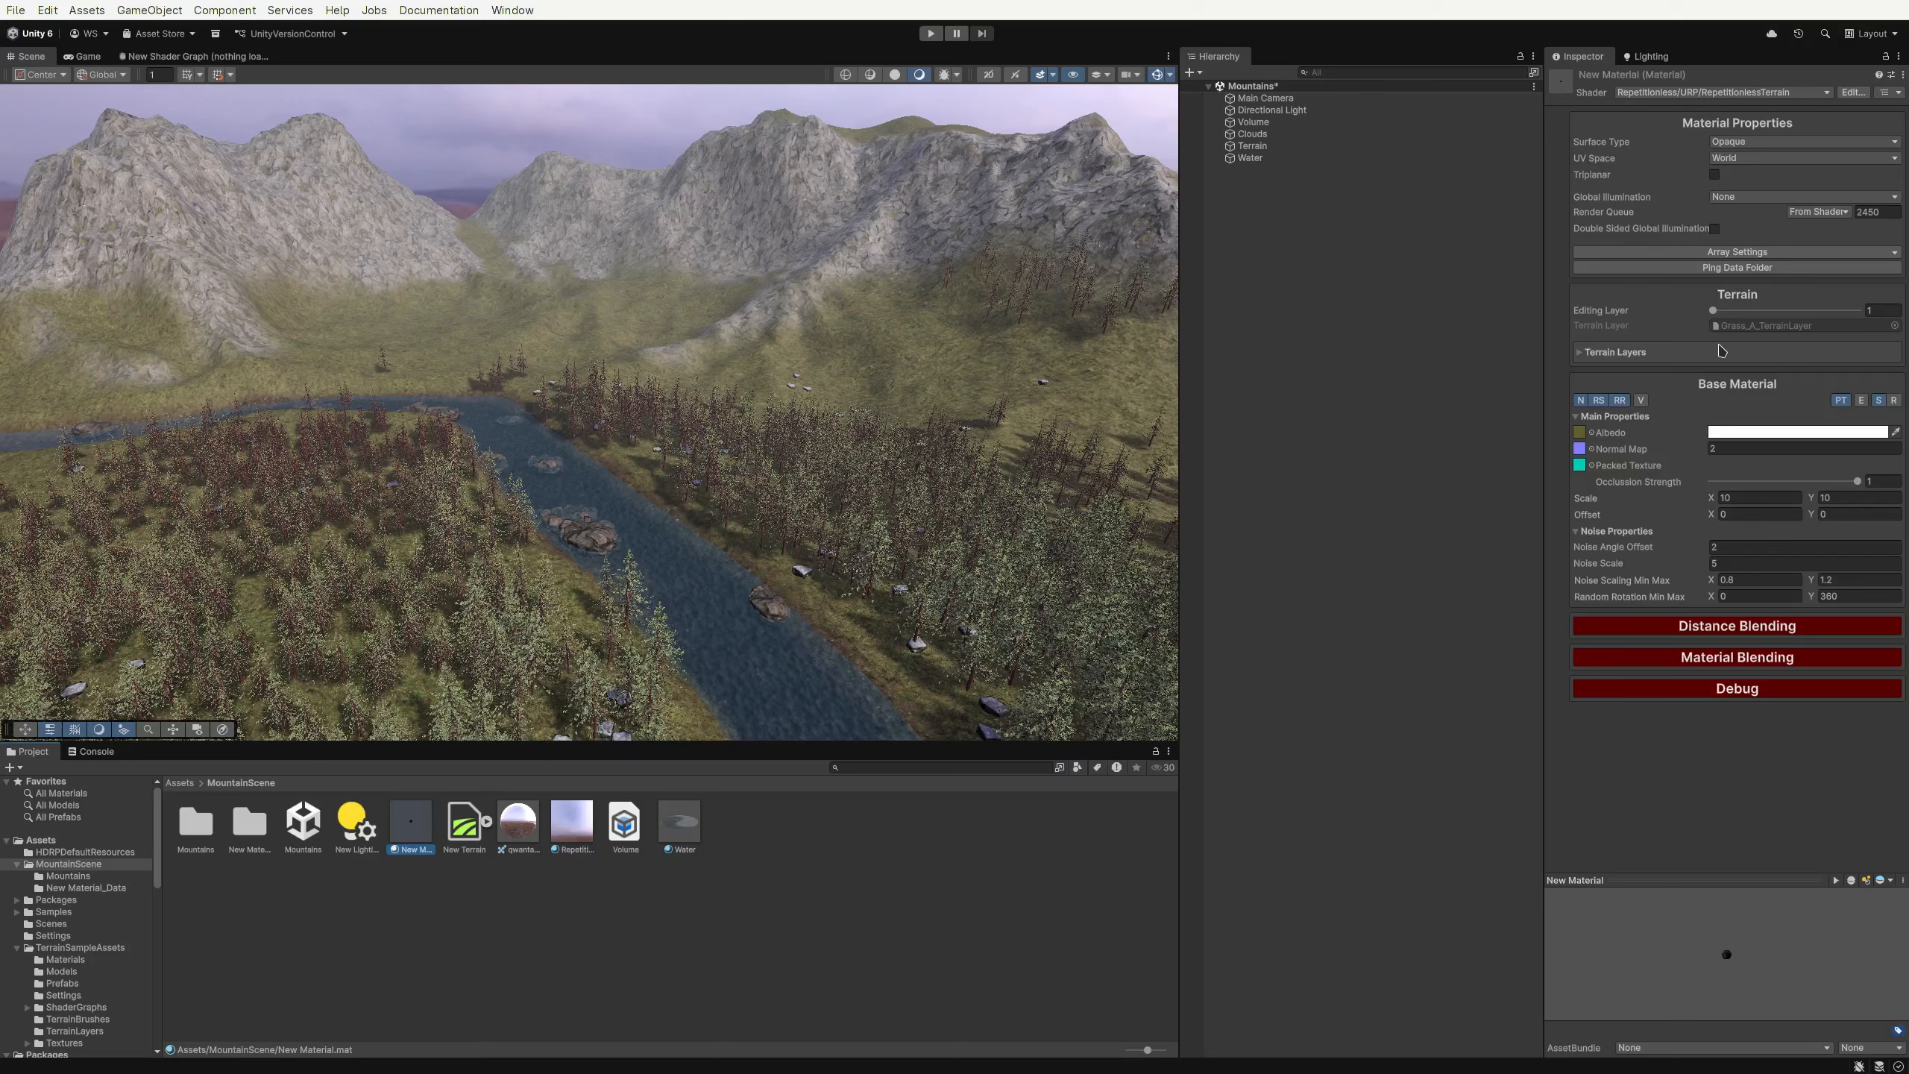
{"action": "left_click", "coordinate": [1652, 355]}
{"action": "left_click", "coordinate": [1657, 353]}
{"action": "mouse_move", "coordinate": [1714, 310]}
{"action": "left_mouse_down"}
{"action": "mouse_move", "coordinate": [1857, 319]}
{"action": "mouse_move", "coordinate": [1712, 314]}
{"action": "left_mouse_up"}
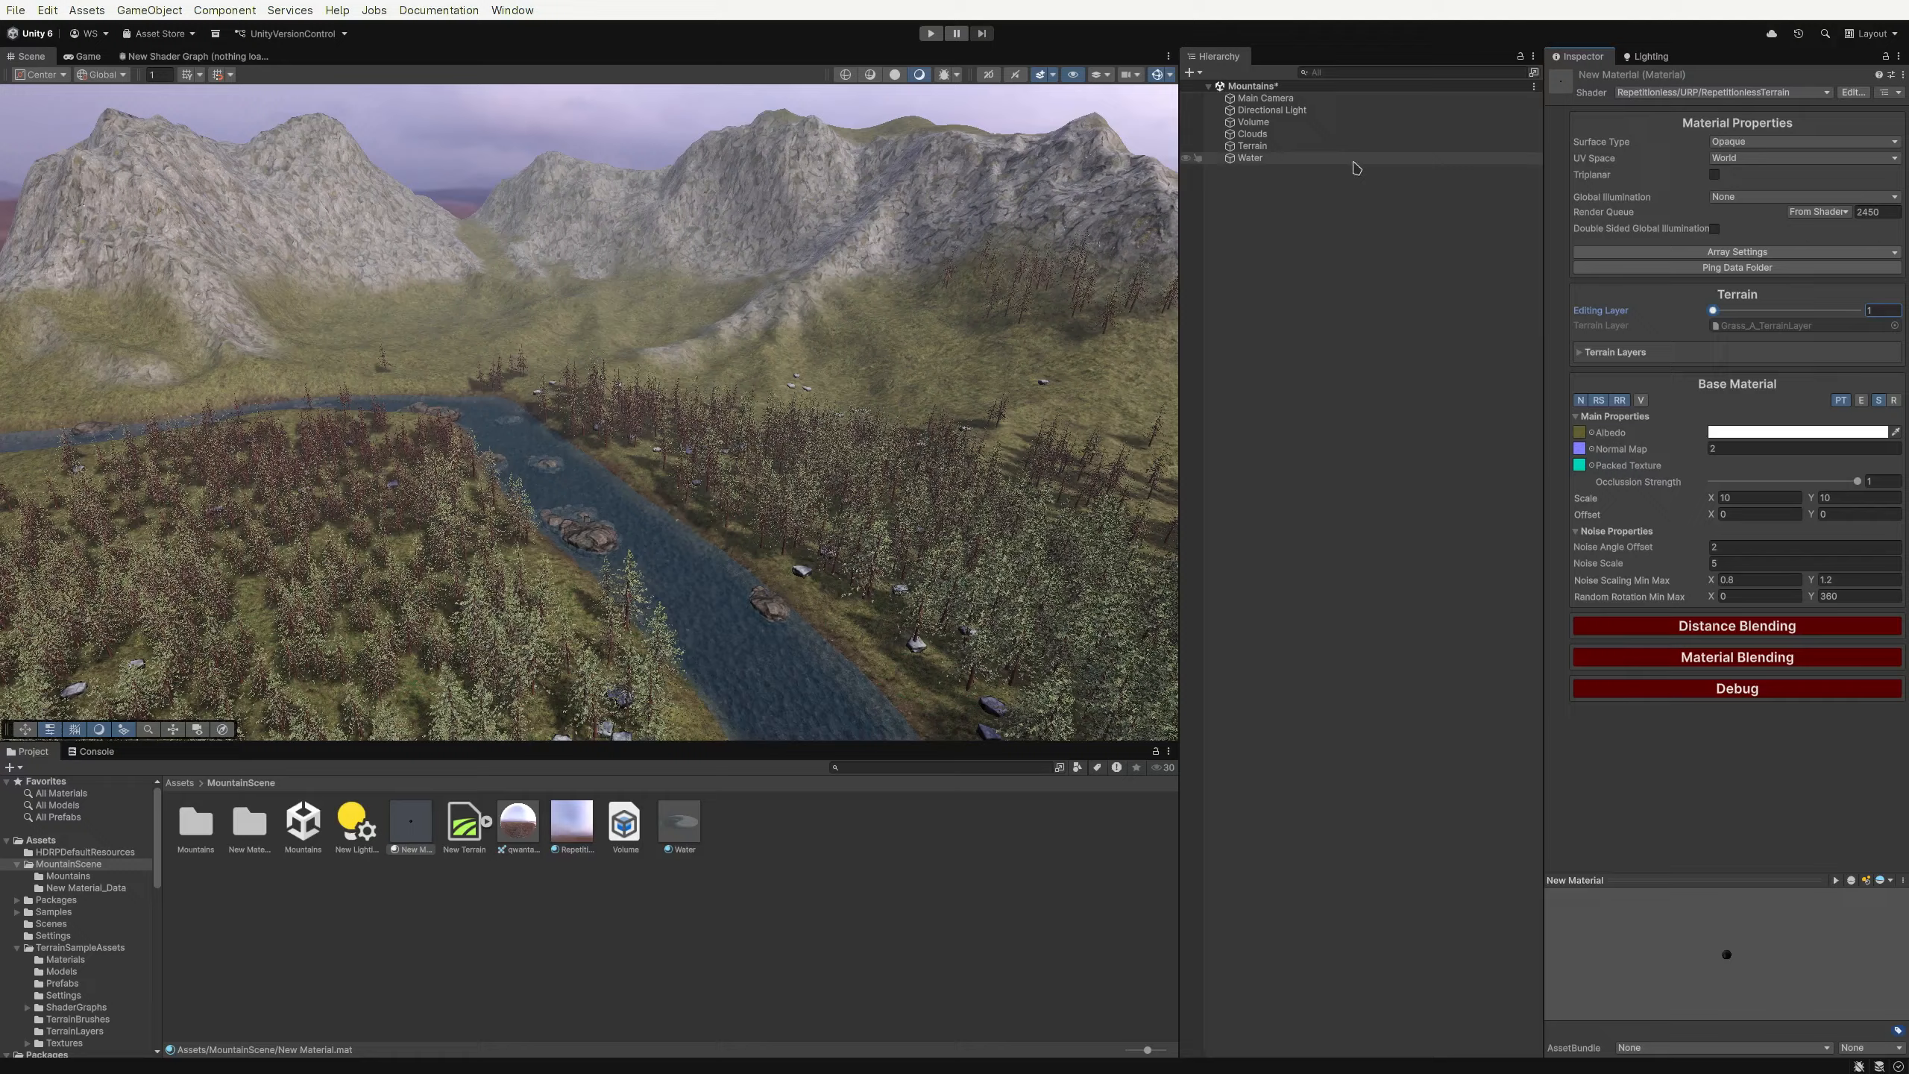
Move the rock layer to the top of the terrain's layer palette and view it in the material
{"action": "left_click", "coordinate": [1277, 147]}
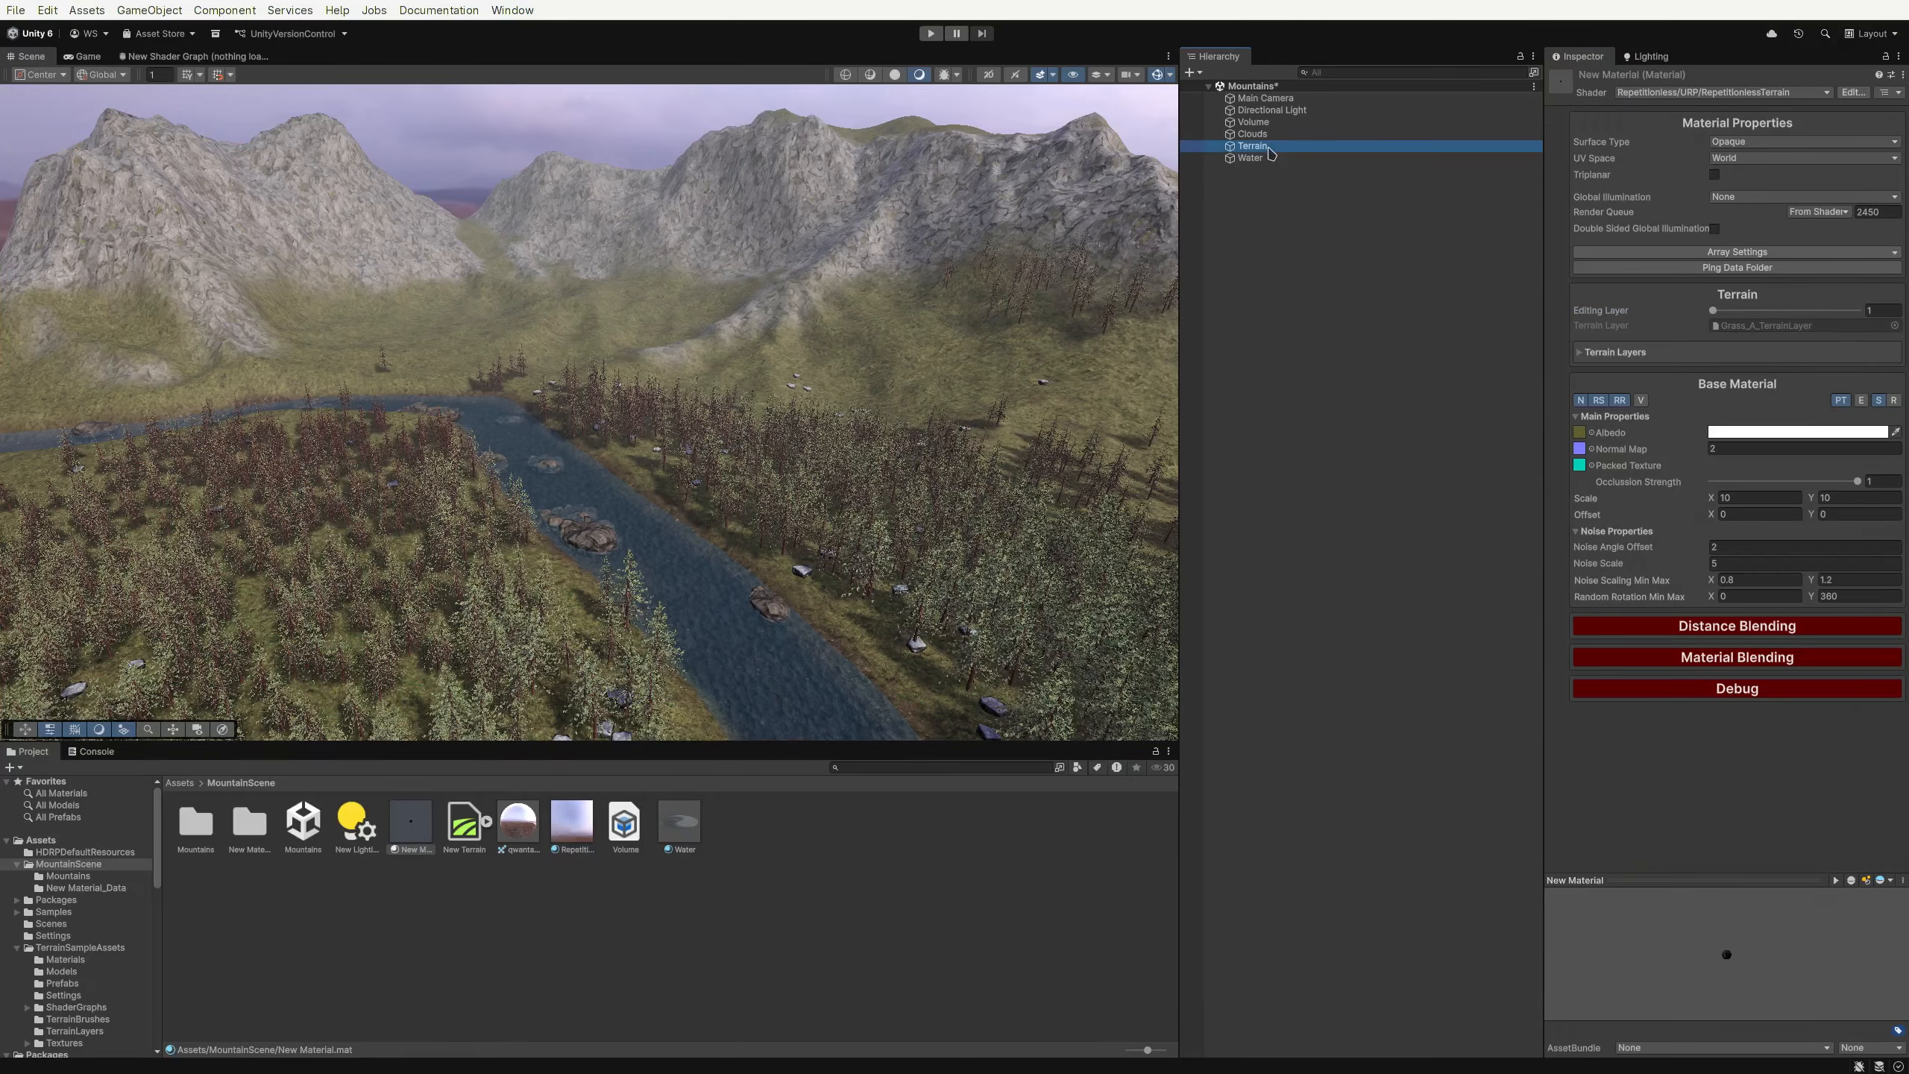
{"action": "left_click_drag", "start_coordinate": [1603, 826], "coordinate": [713, 747]}
{"action": "left_click", "coordinate": [410, 822]}
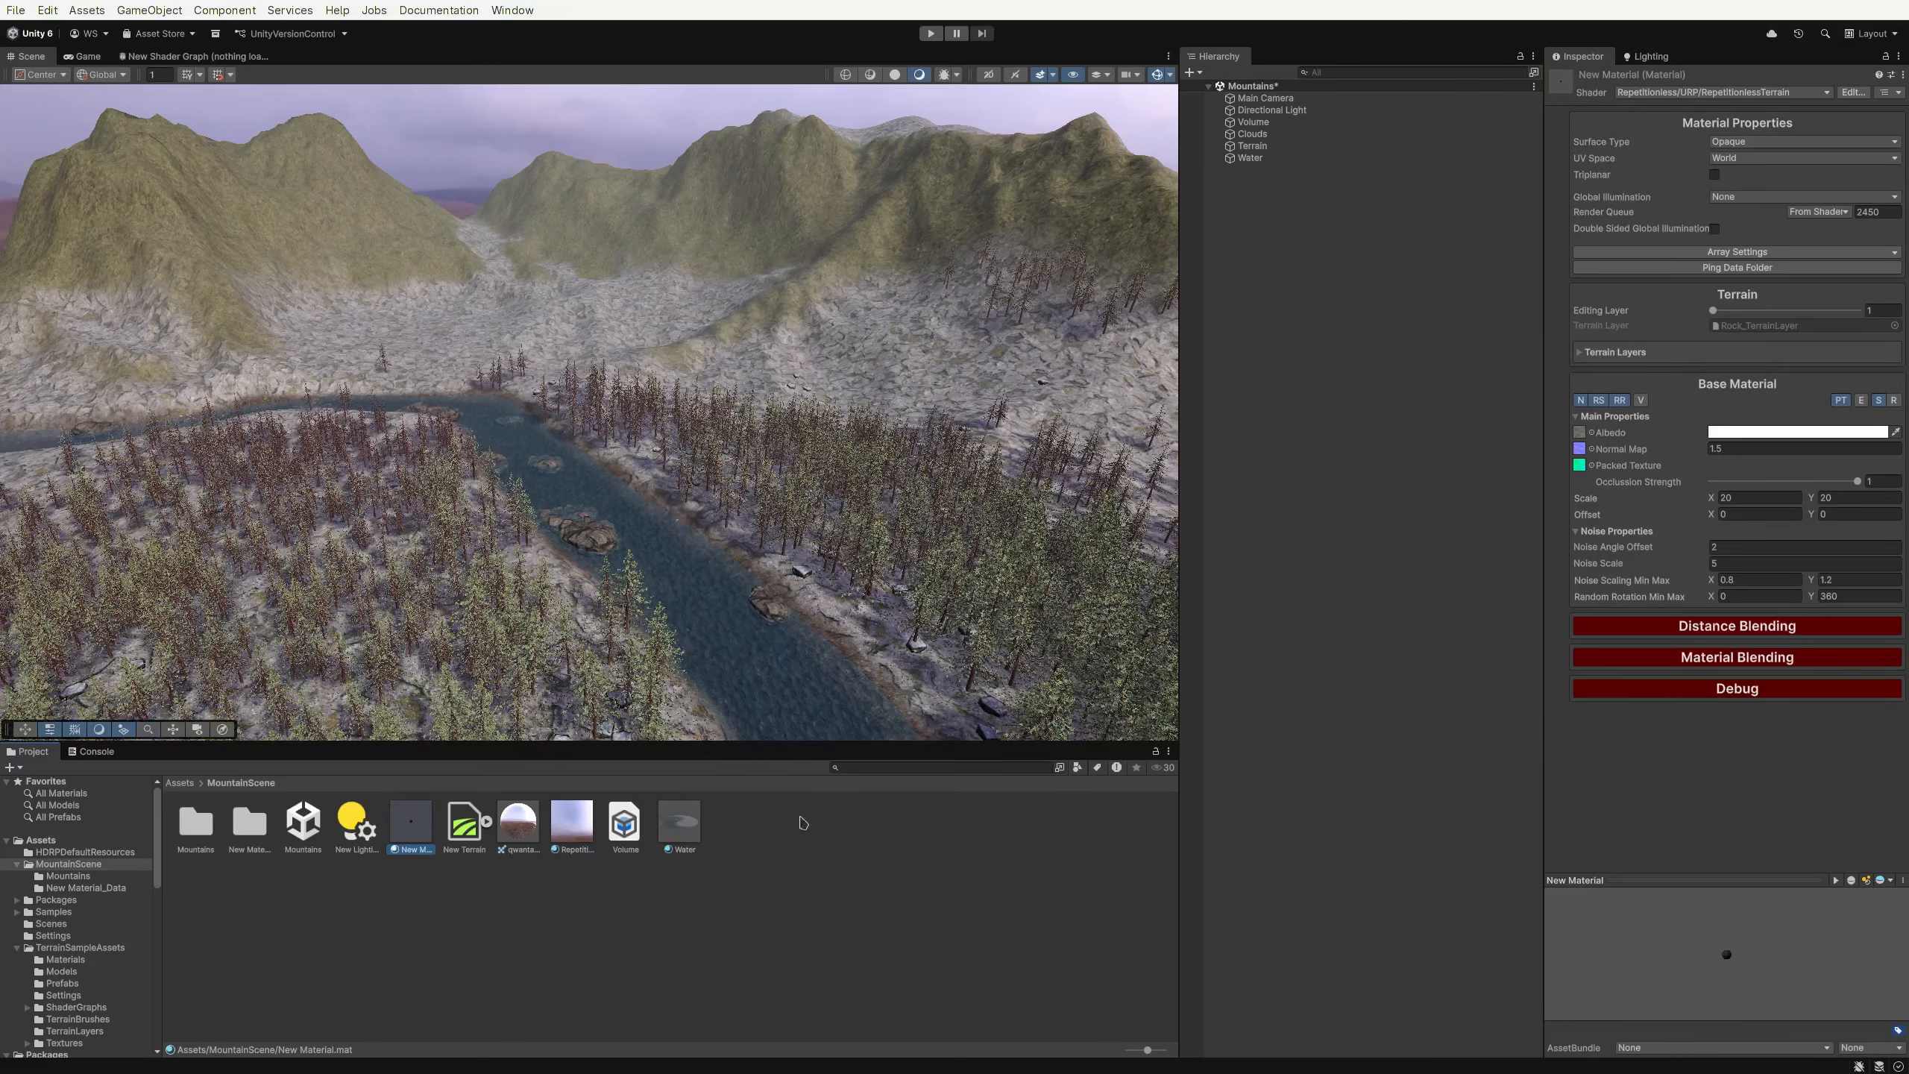
{"action": "mouse_move", "coordinate": [1738, 314]}
{"action": "left_mouse_down"}
{"action": "mouse_move", "coordinate": [1786, 310]}
{"action": "mouse_move", "coordinate": [1715, 310]}
{"action": "left_mouse_up"}
Move the rock layer back below the grass layer in the terrain's layer palette
{"action": "left_click", "coordinate": [1294, 146]}
{"action": "left_click_drag", "start_coordinate": [1629, 819], "coordinate": [1587, 752]}
{"action": "left_click", "coordinate": [399, 825]}
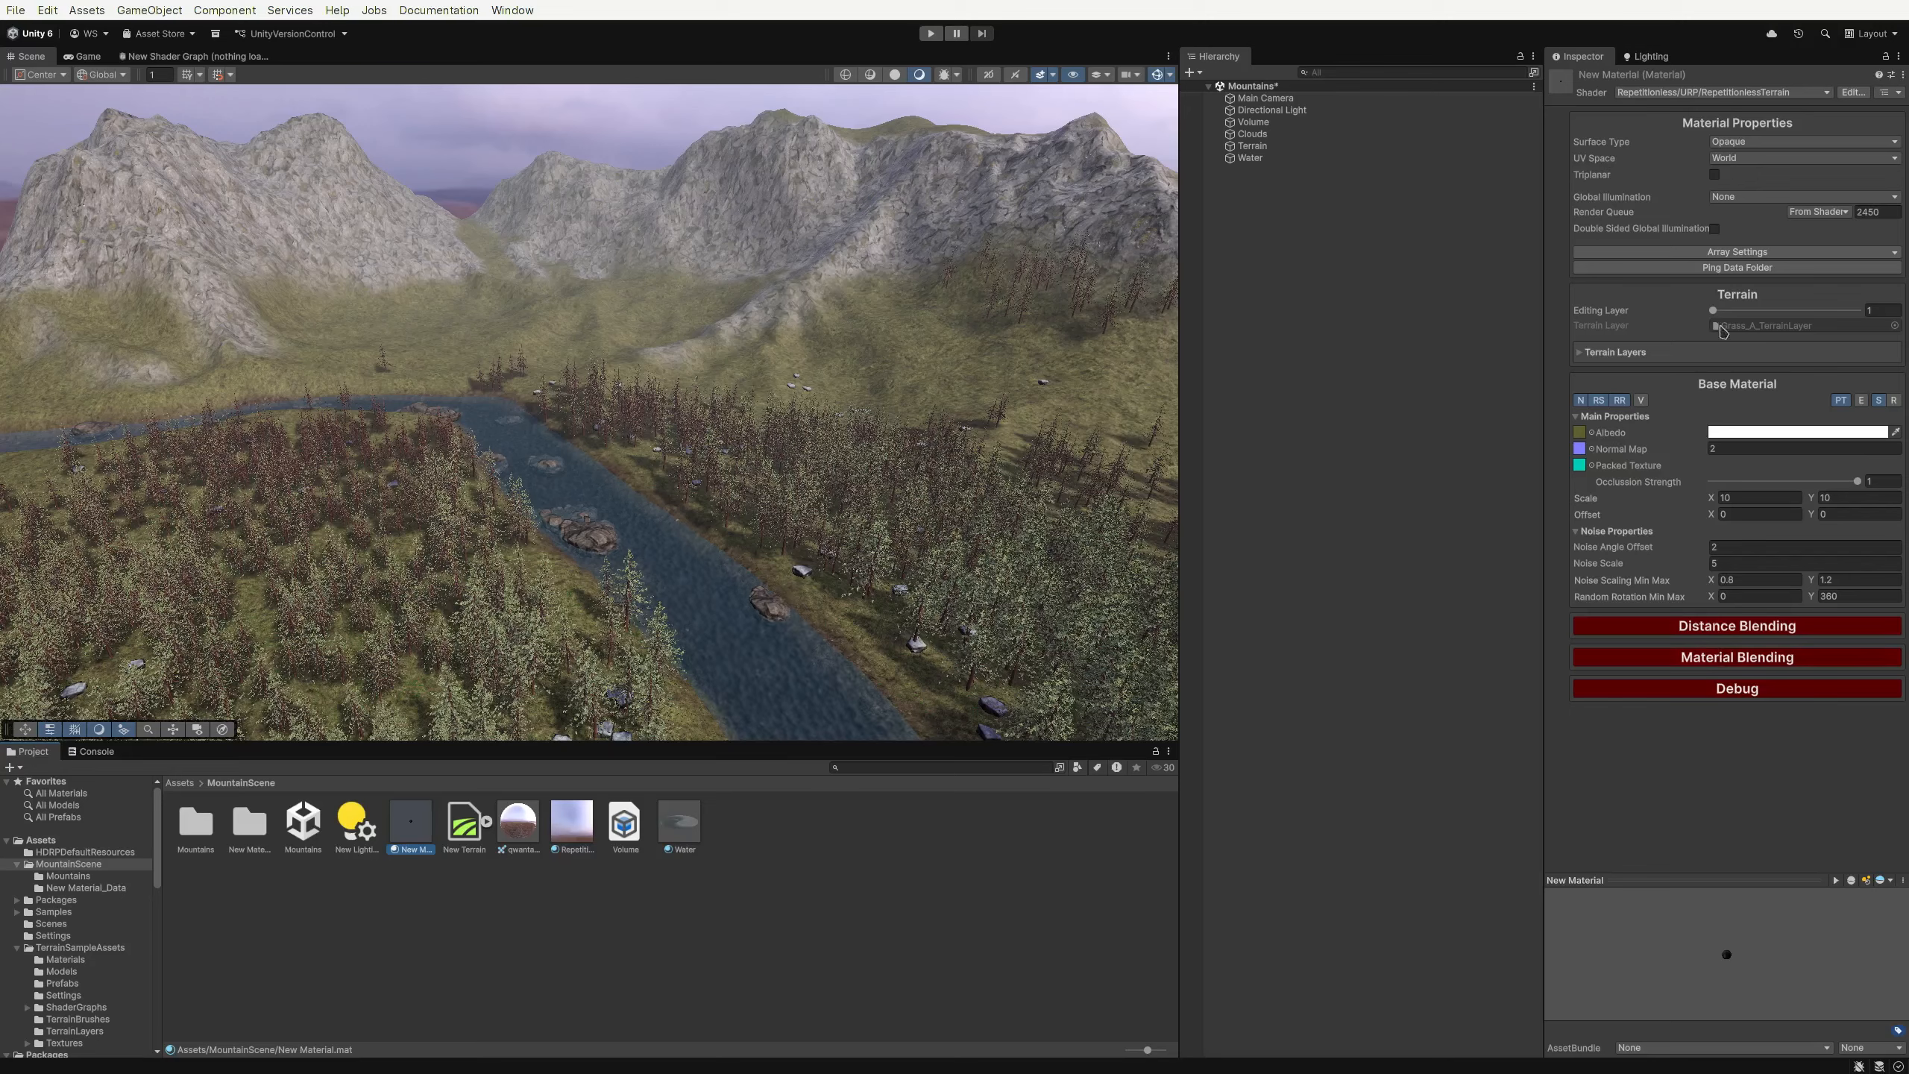
{"action": "mouse_move", "coordinate": [1717, 310]}
{"action": "left_mouse_down"}
{"action": "mouse_move", "coordinate": [1797, 310]}
{"action": "mouse_move", "coordinate": [1714, 308]}
{"action": "left_mouse_up"}
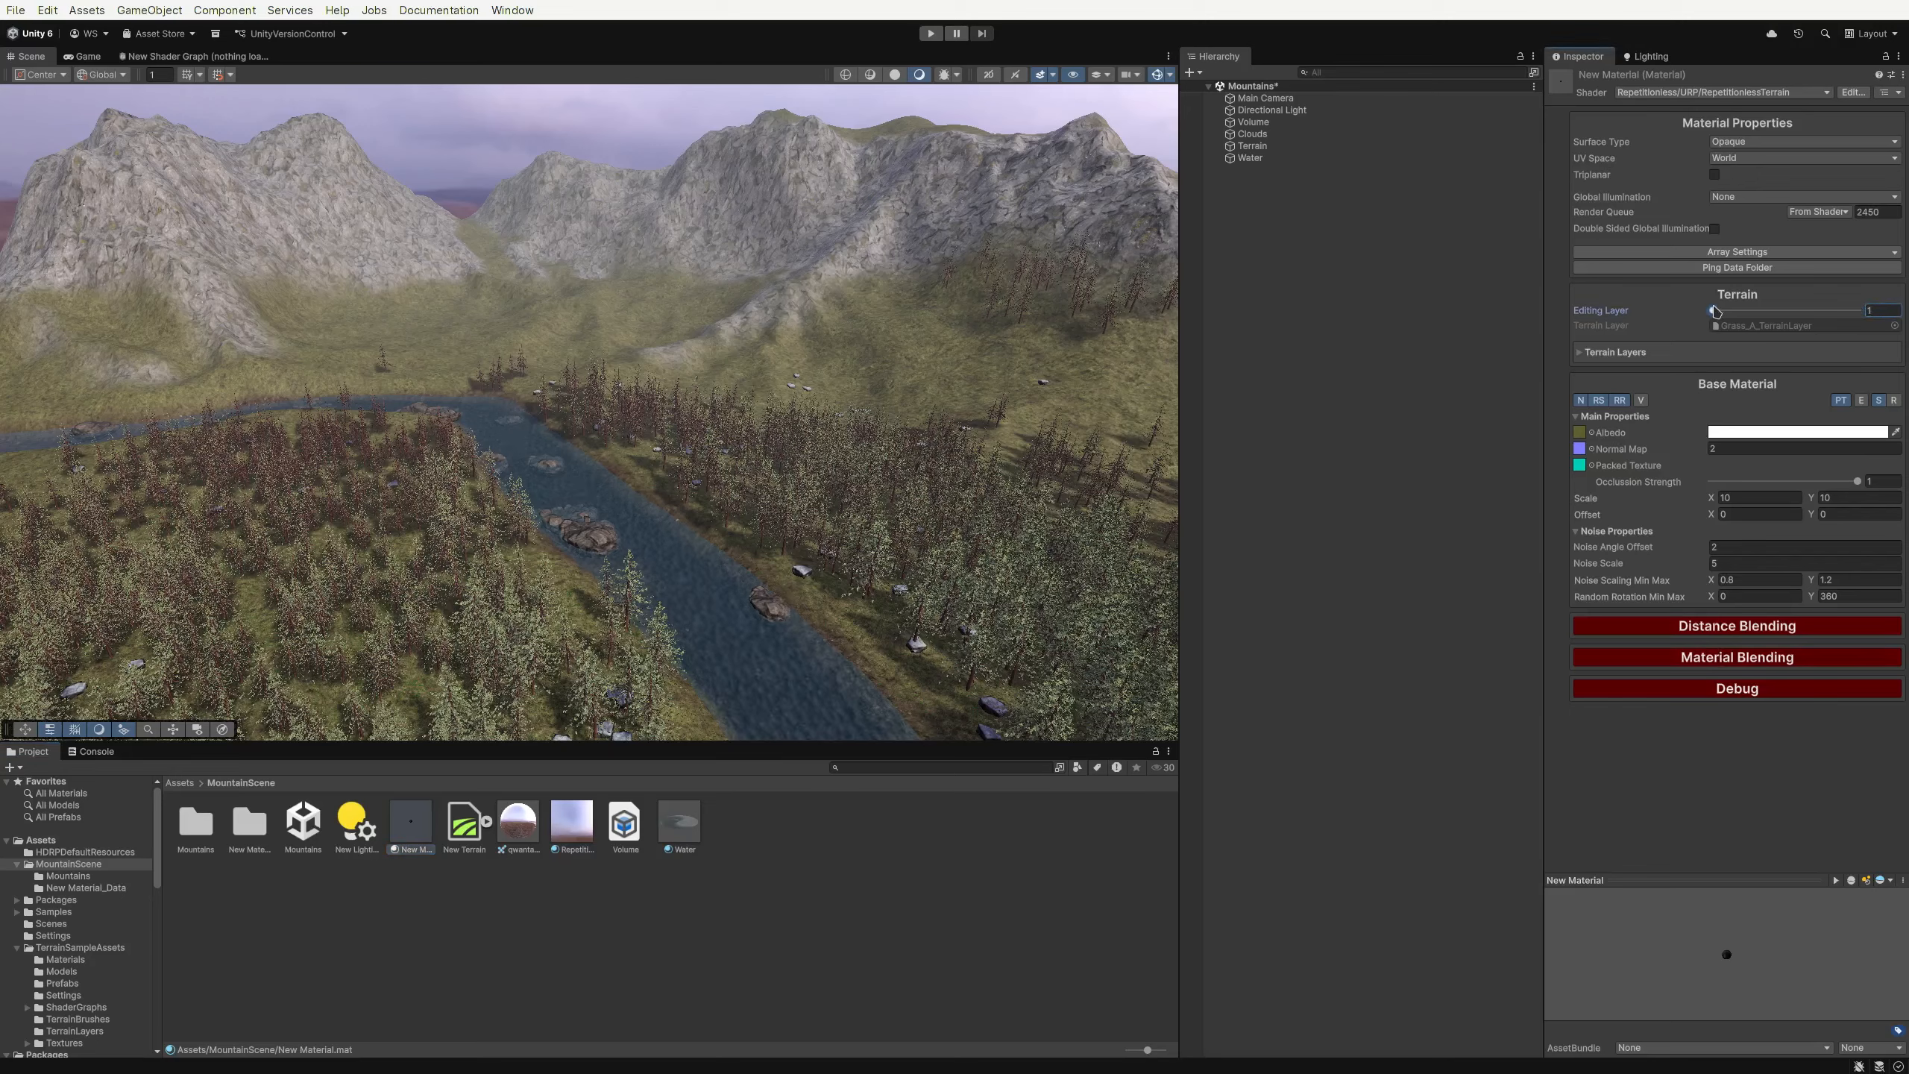
Enable Distance Blending on the material's first editing layer and on editing layer 2
{"action": "left_click", "coordinate": [1705, 627]}
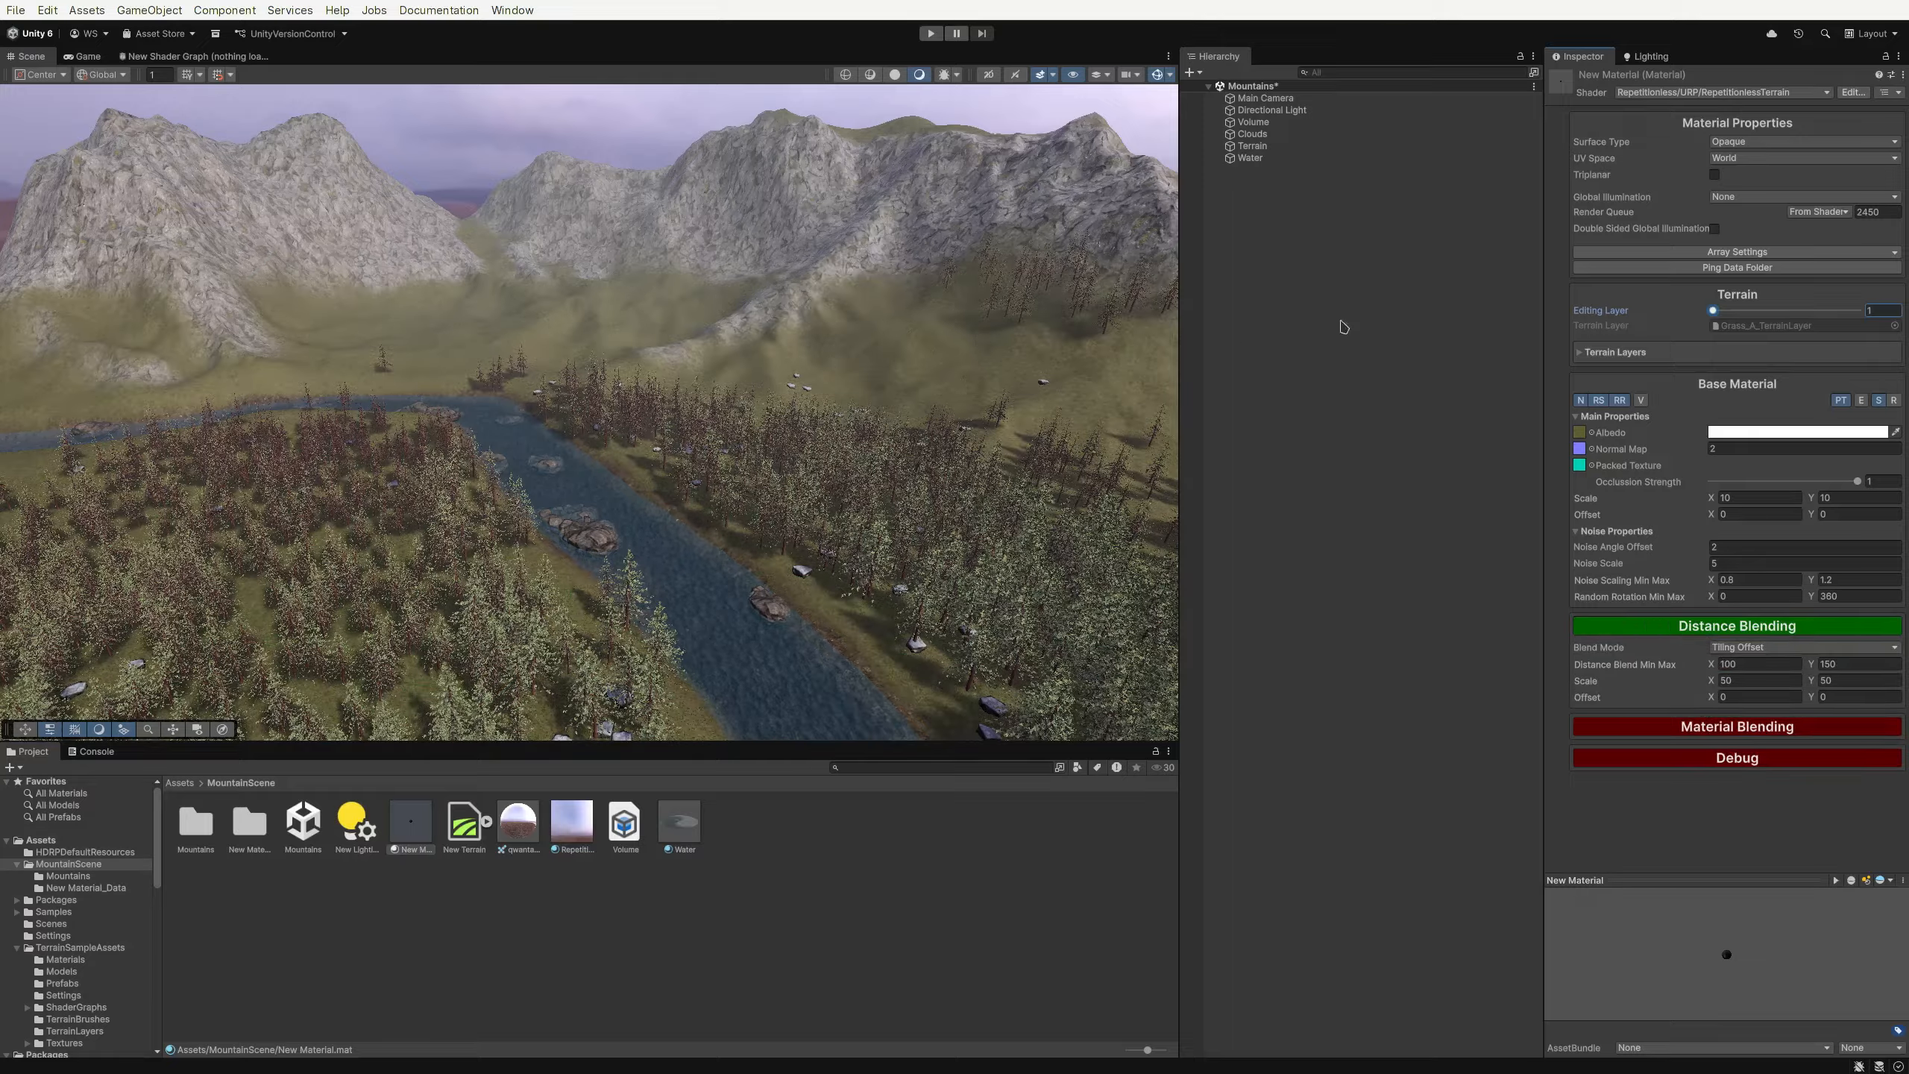
{"action": "left_click", "coordinate": [1791, 309]}
{"action": "left_click", "coordinate": [1676, 625]}
Set the rock layer's distance blending scale to 1 by 1
{"action": "left_click", "coordinate": [1754, 685]}
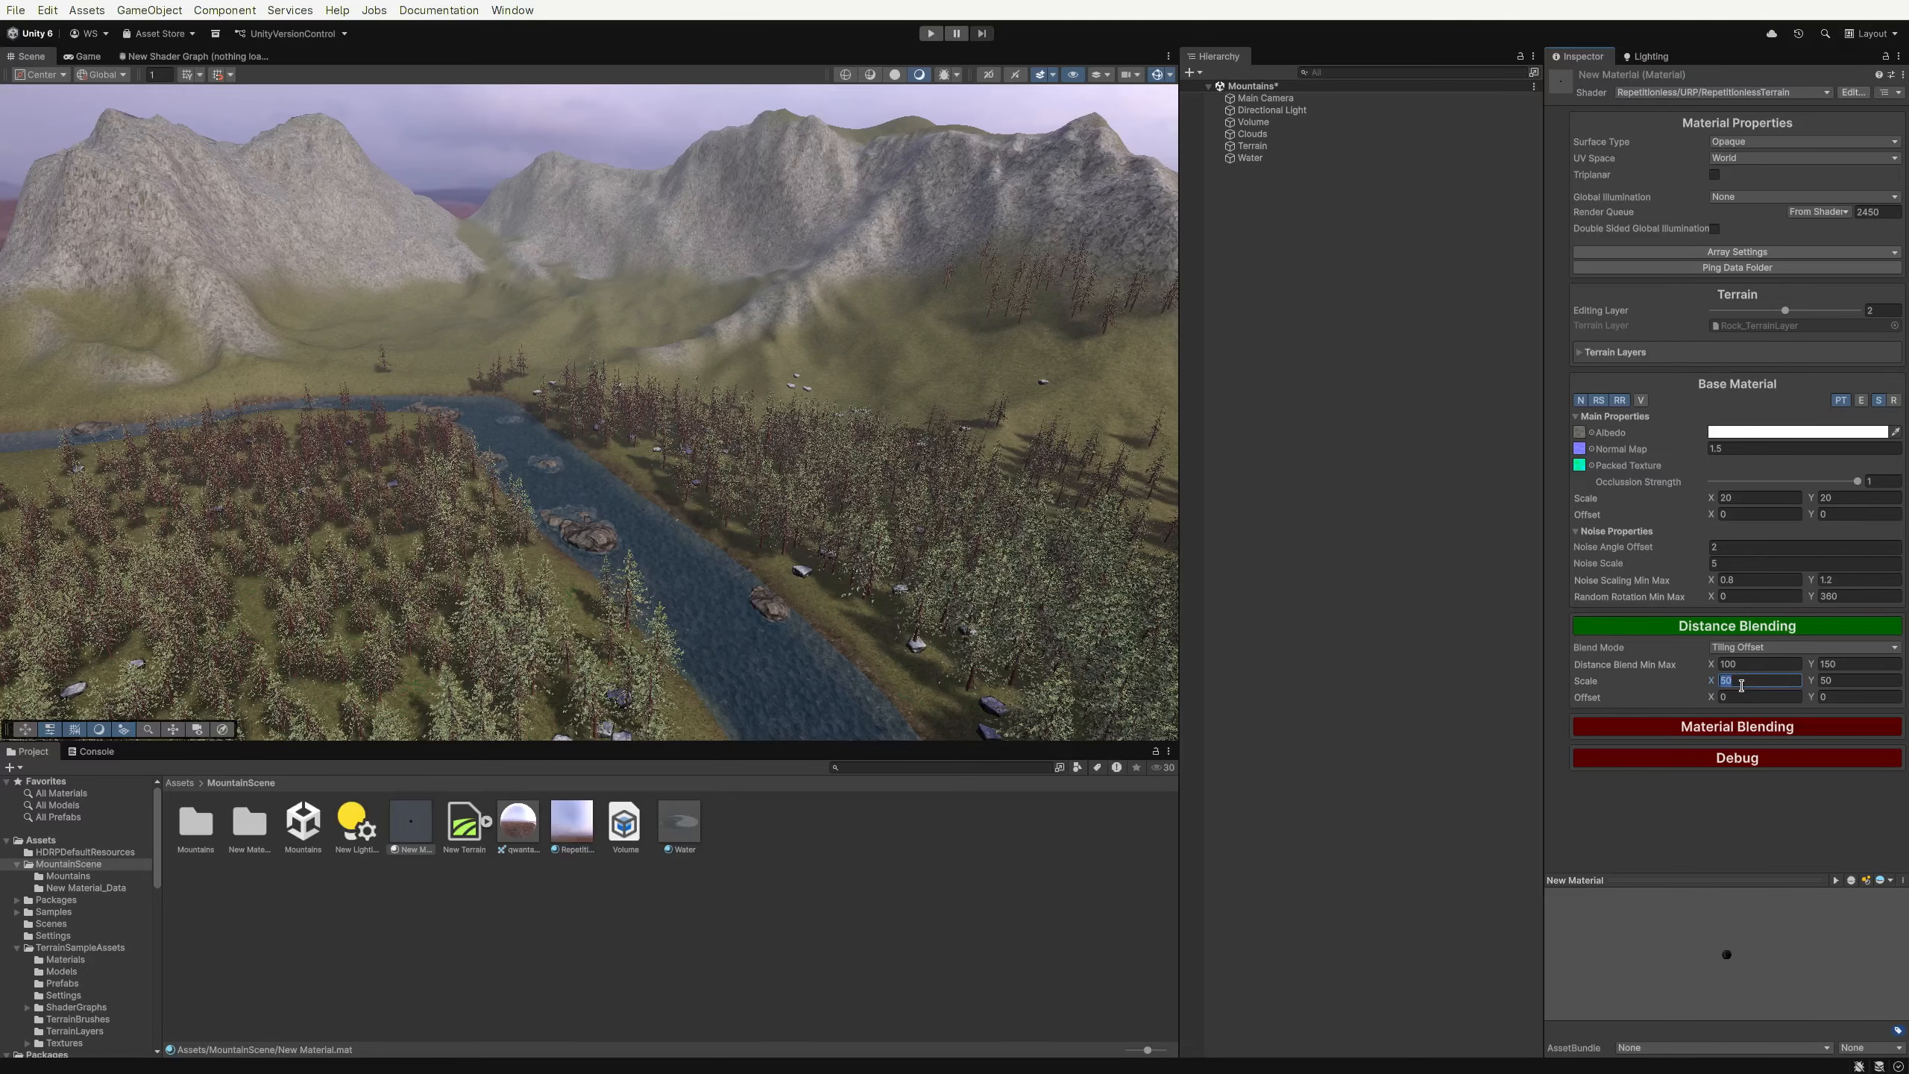
{"action": "type", "text": "1"}
{"action": "key", "text": "Tab"}
{"action": "type", "text": "1"}
Return to editing layer 1 and turn its Distance Blending off while comparing the terrain
{"action": "mouse_move", "coordinate": [640, 308]}
{"action": "right_mouse_down"}
{"action": "mouse_move", "coordinate": [951, 301]}
{"action": "mouse_move", "coordinate": [1000, 401]}
{"action": "mouse_move", "coordinate": [607, 286]}
{"action": "mouse_move", "coordinate": [633, 298]}
{"action": "right_mouse_up"}
{"action": "key", "text": "w"}
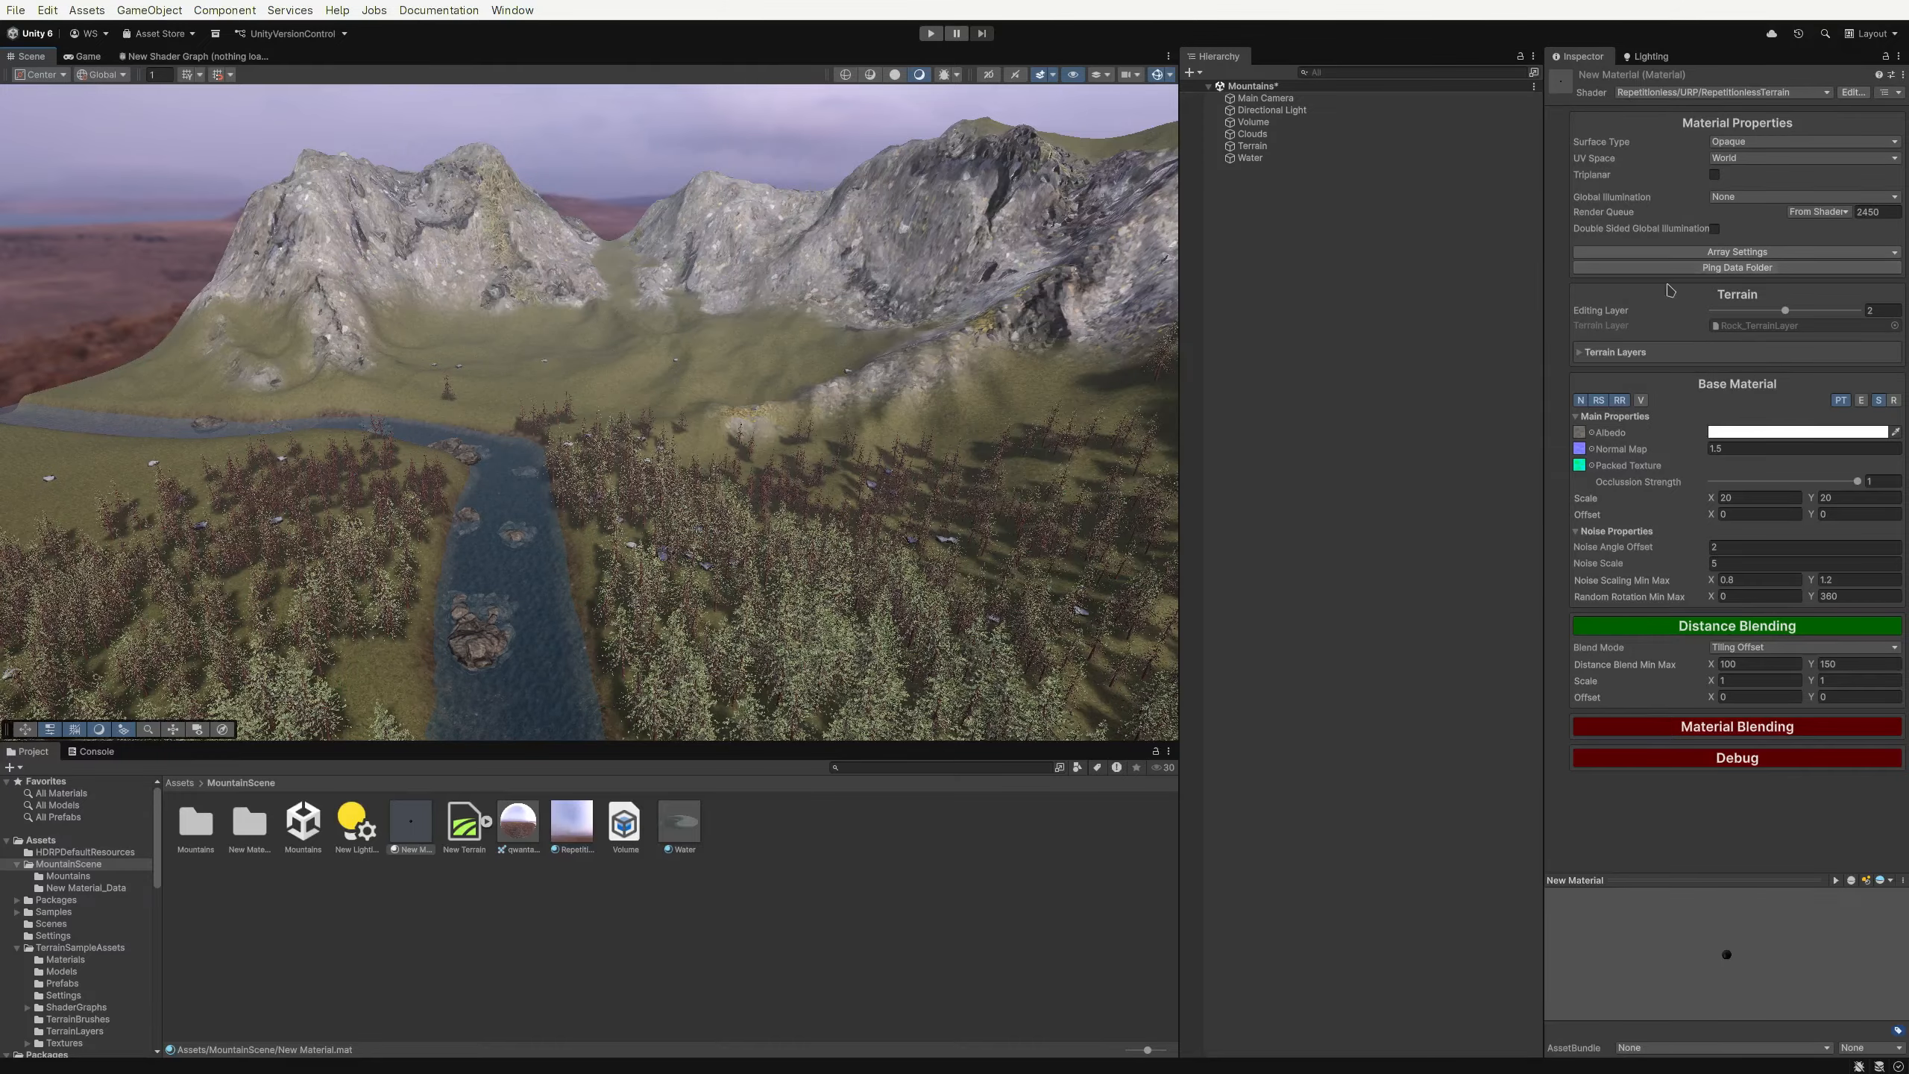
{"action": "left_click_drag", "start_coordinate": [1762, 317], "coordinate": [1695, 321]}
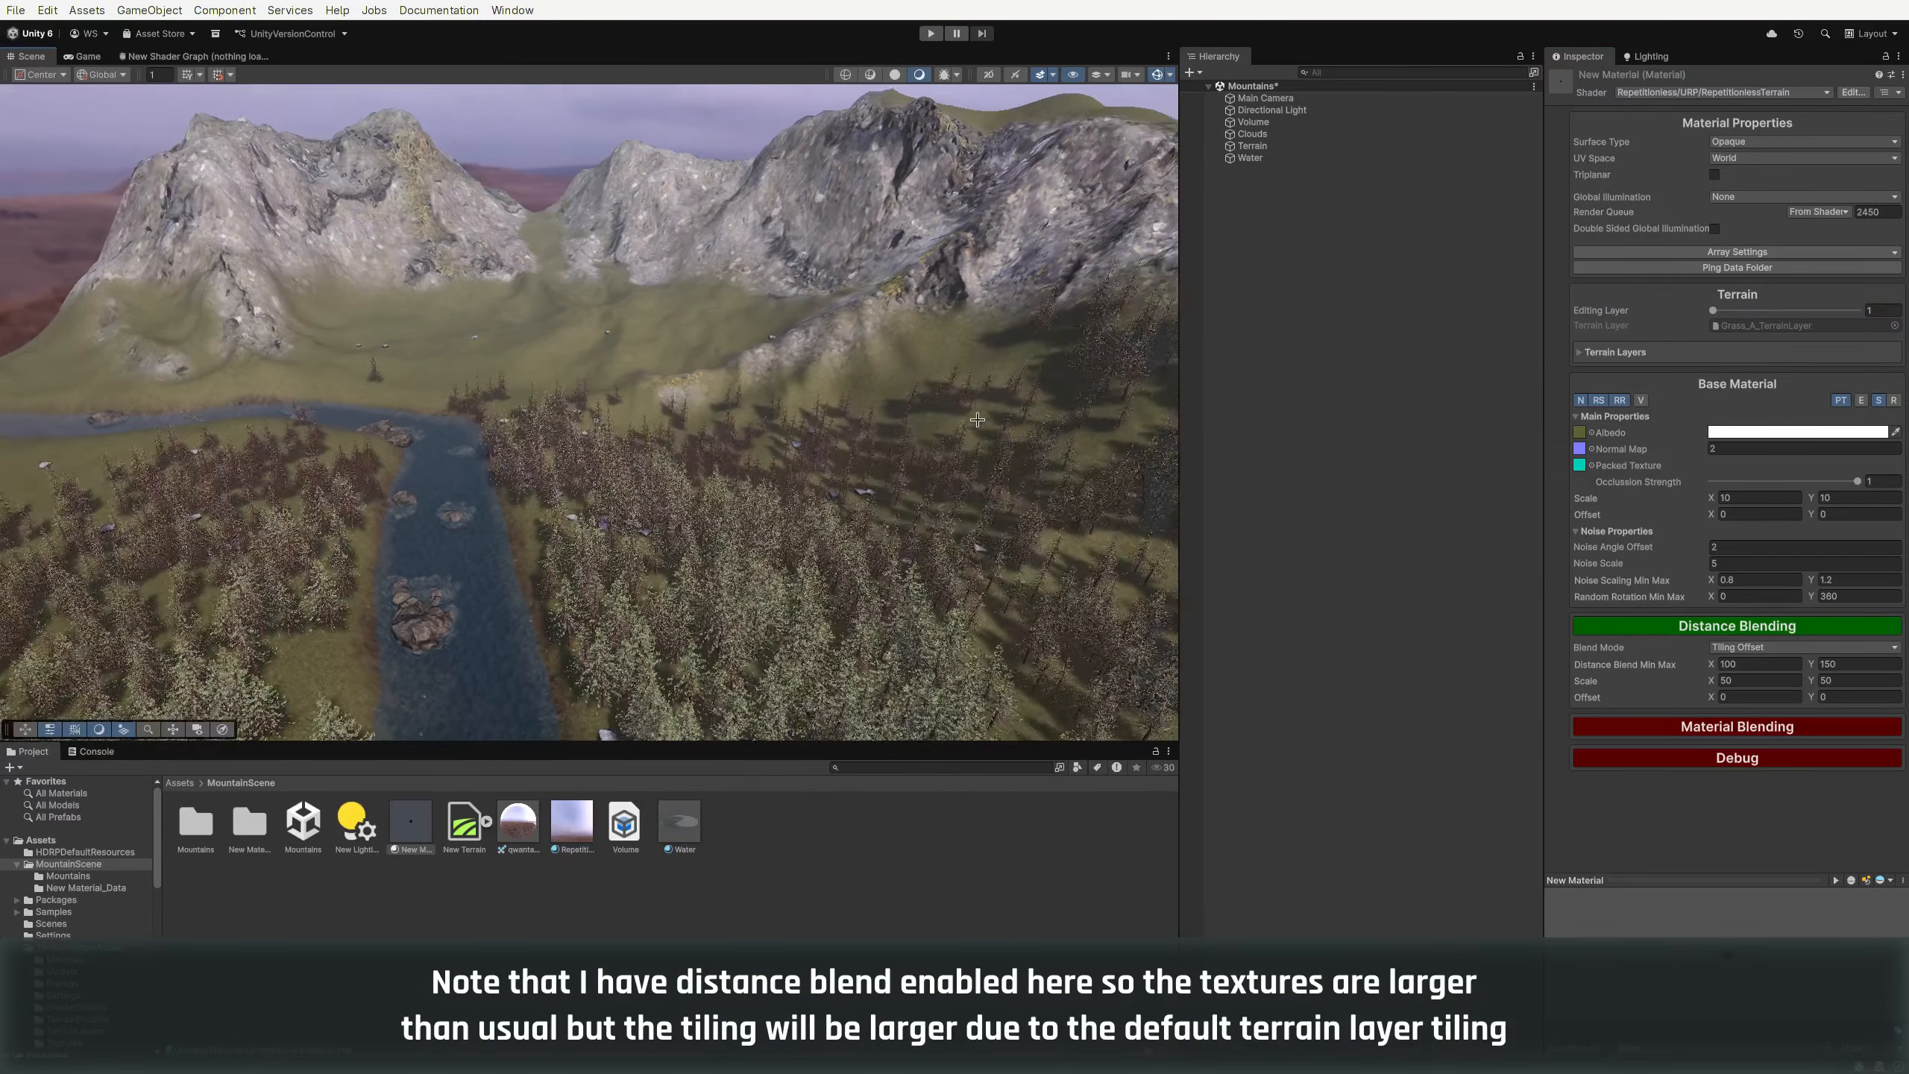
{"action": "right_click_drag", "start_coordinate": [977, 419], "coordinate": [743, 328]}
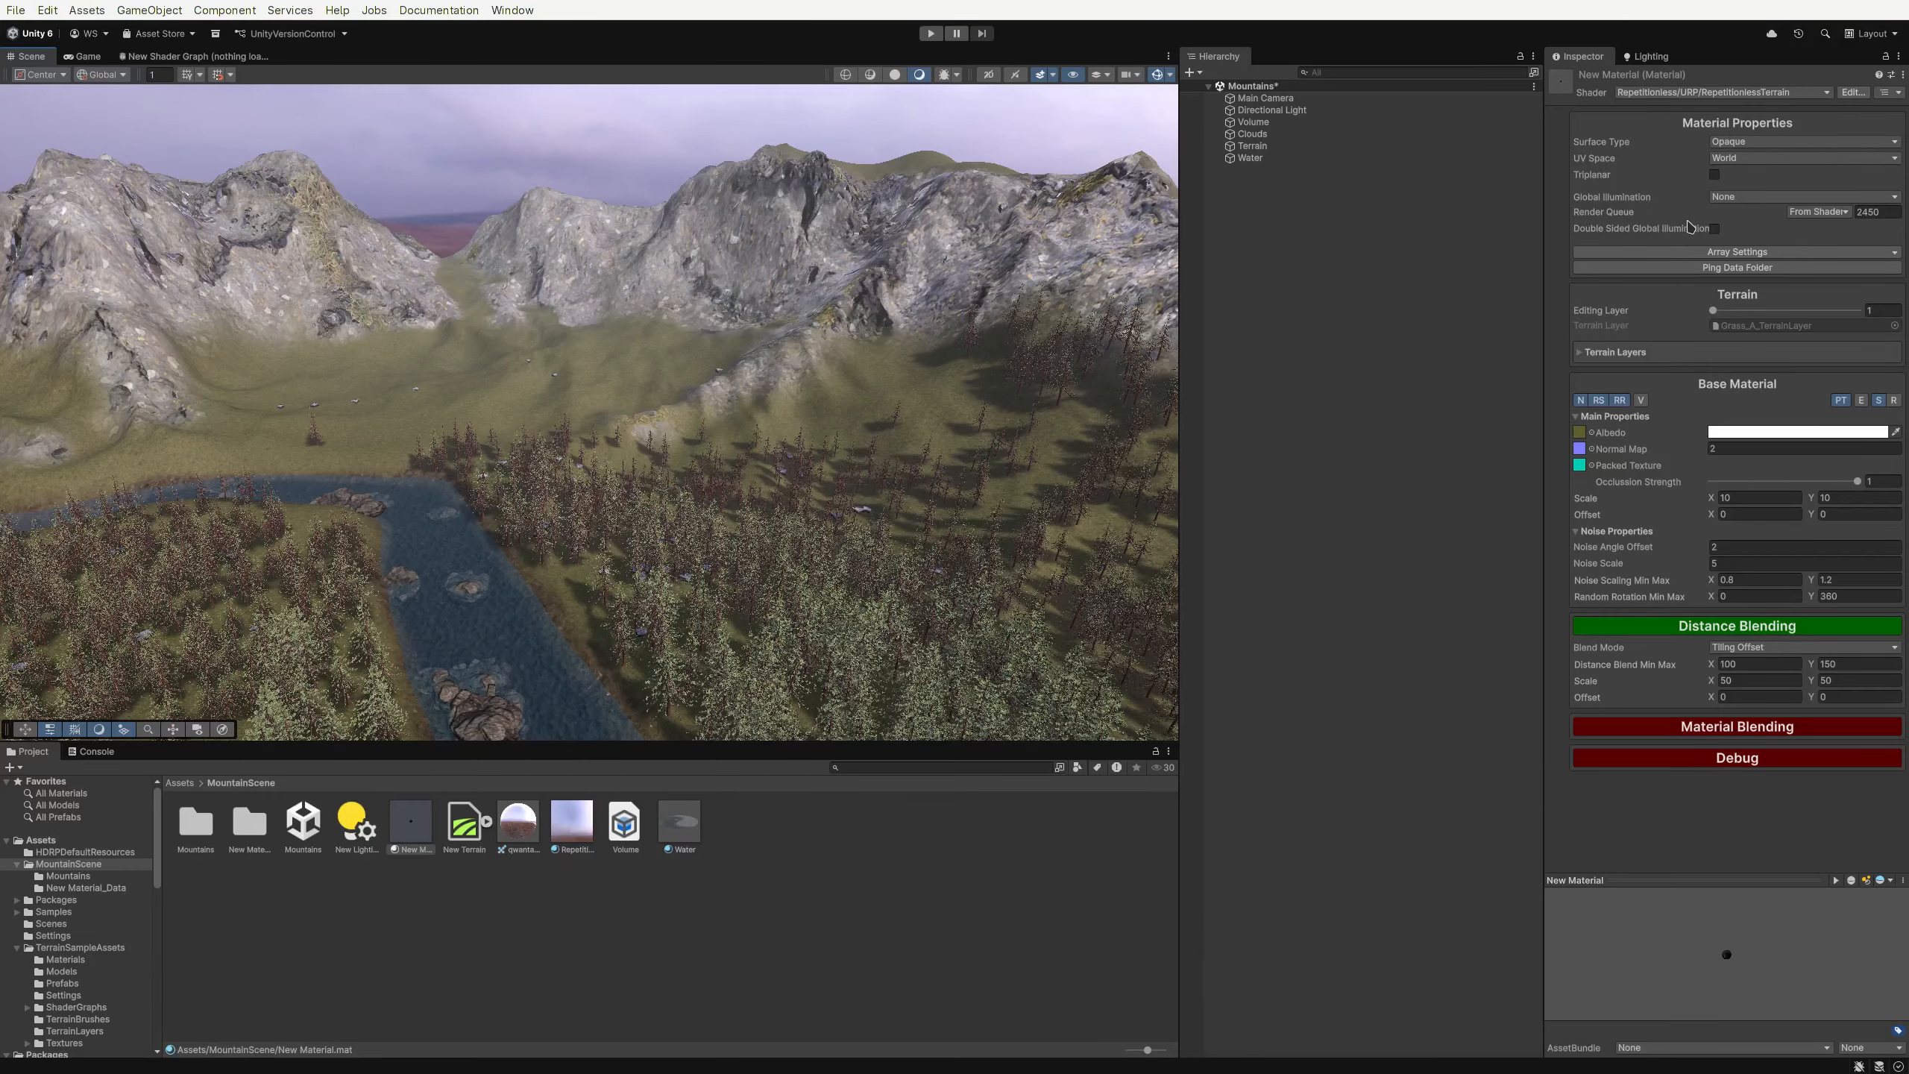
{"action": "left_click", "coordinate": [1738, 499]}
{"action": "left_click", "coordinate": [1665, 629]}
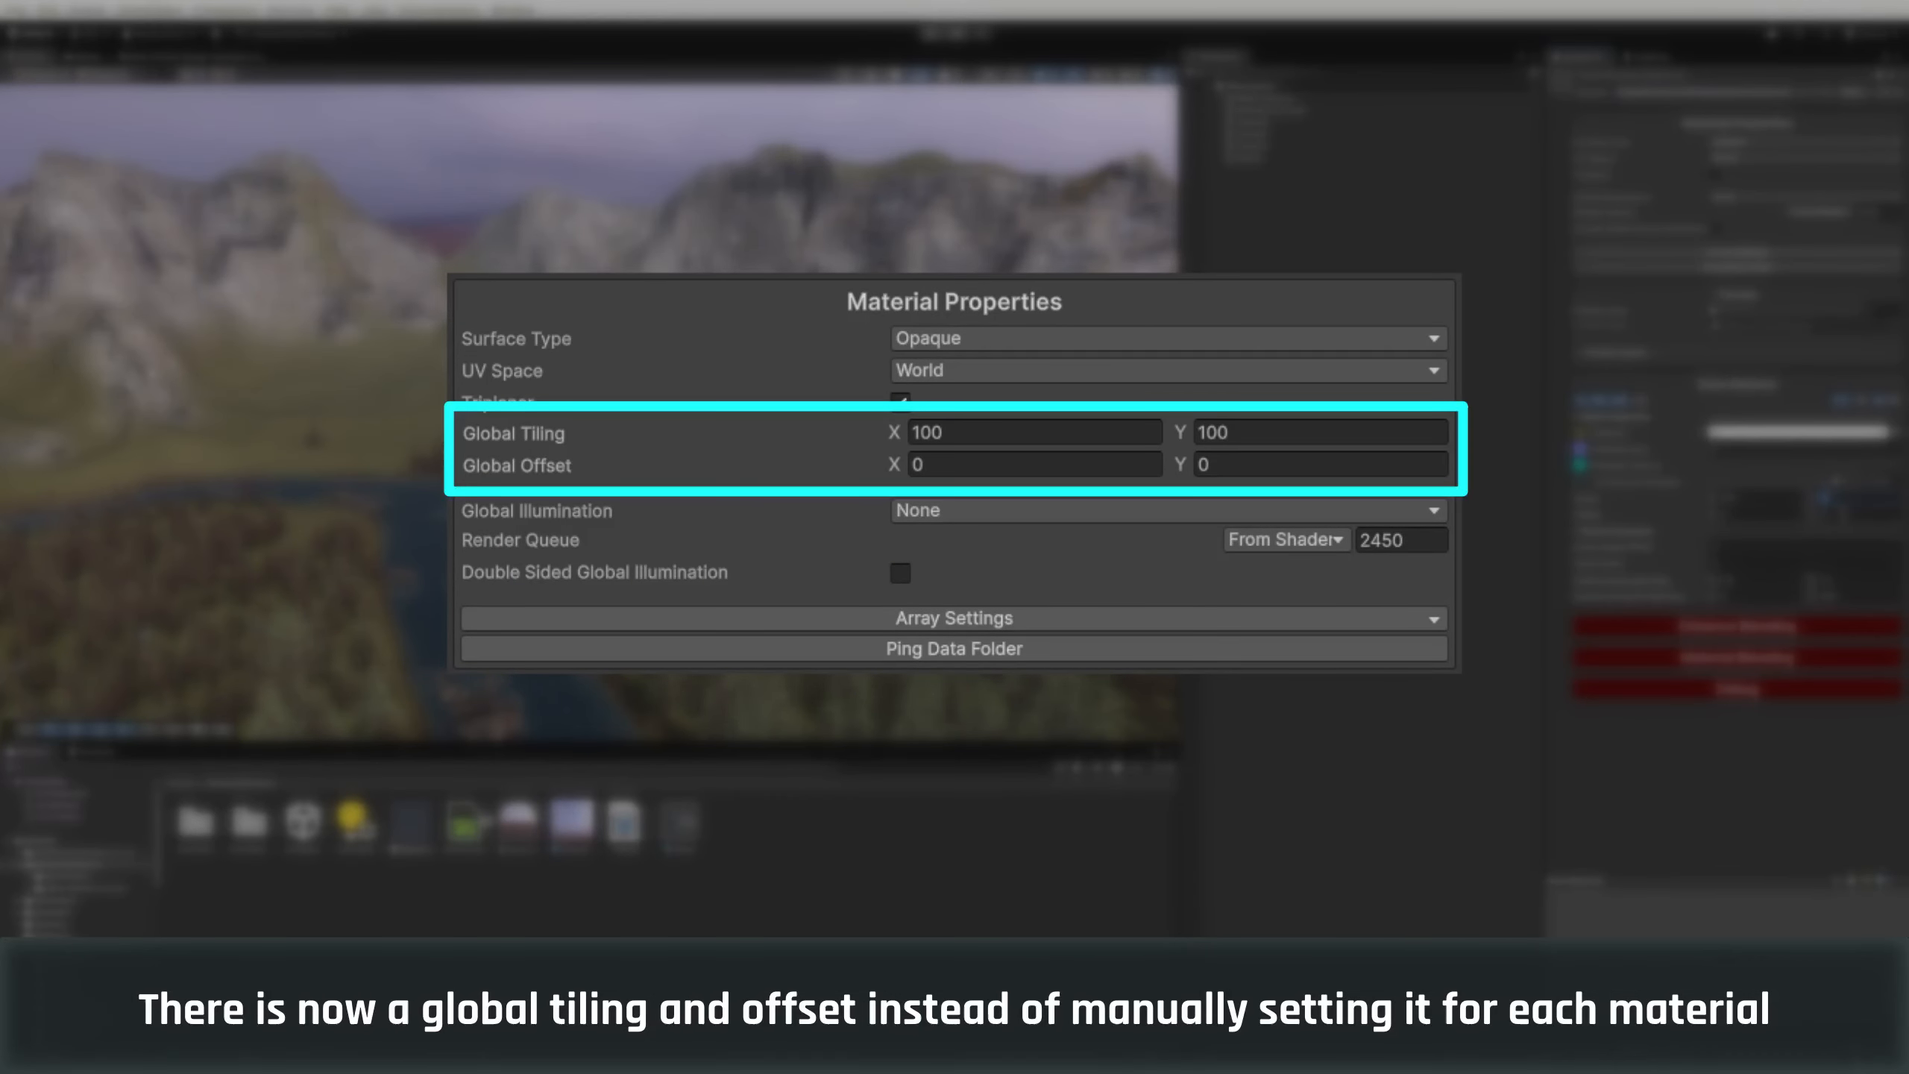
{"action": "left_click_drag", "start_coordinate": [1840, 482], "coordinate": [1858, 481]}
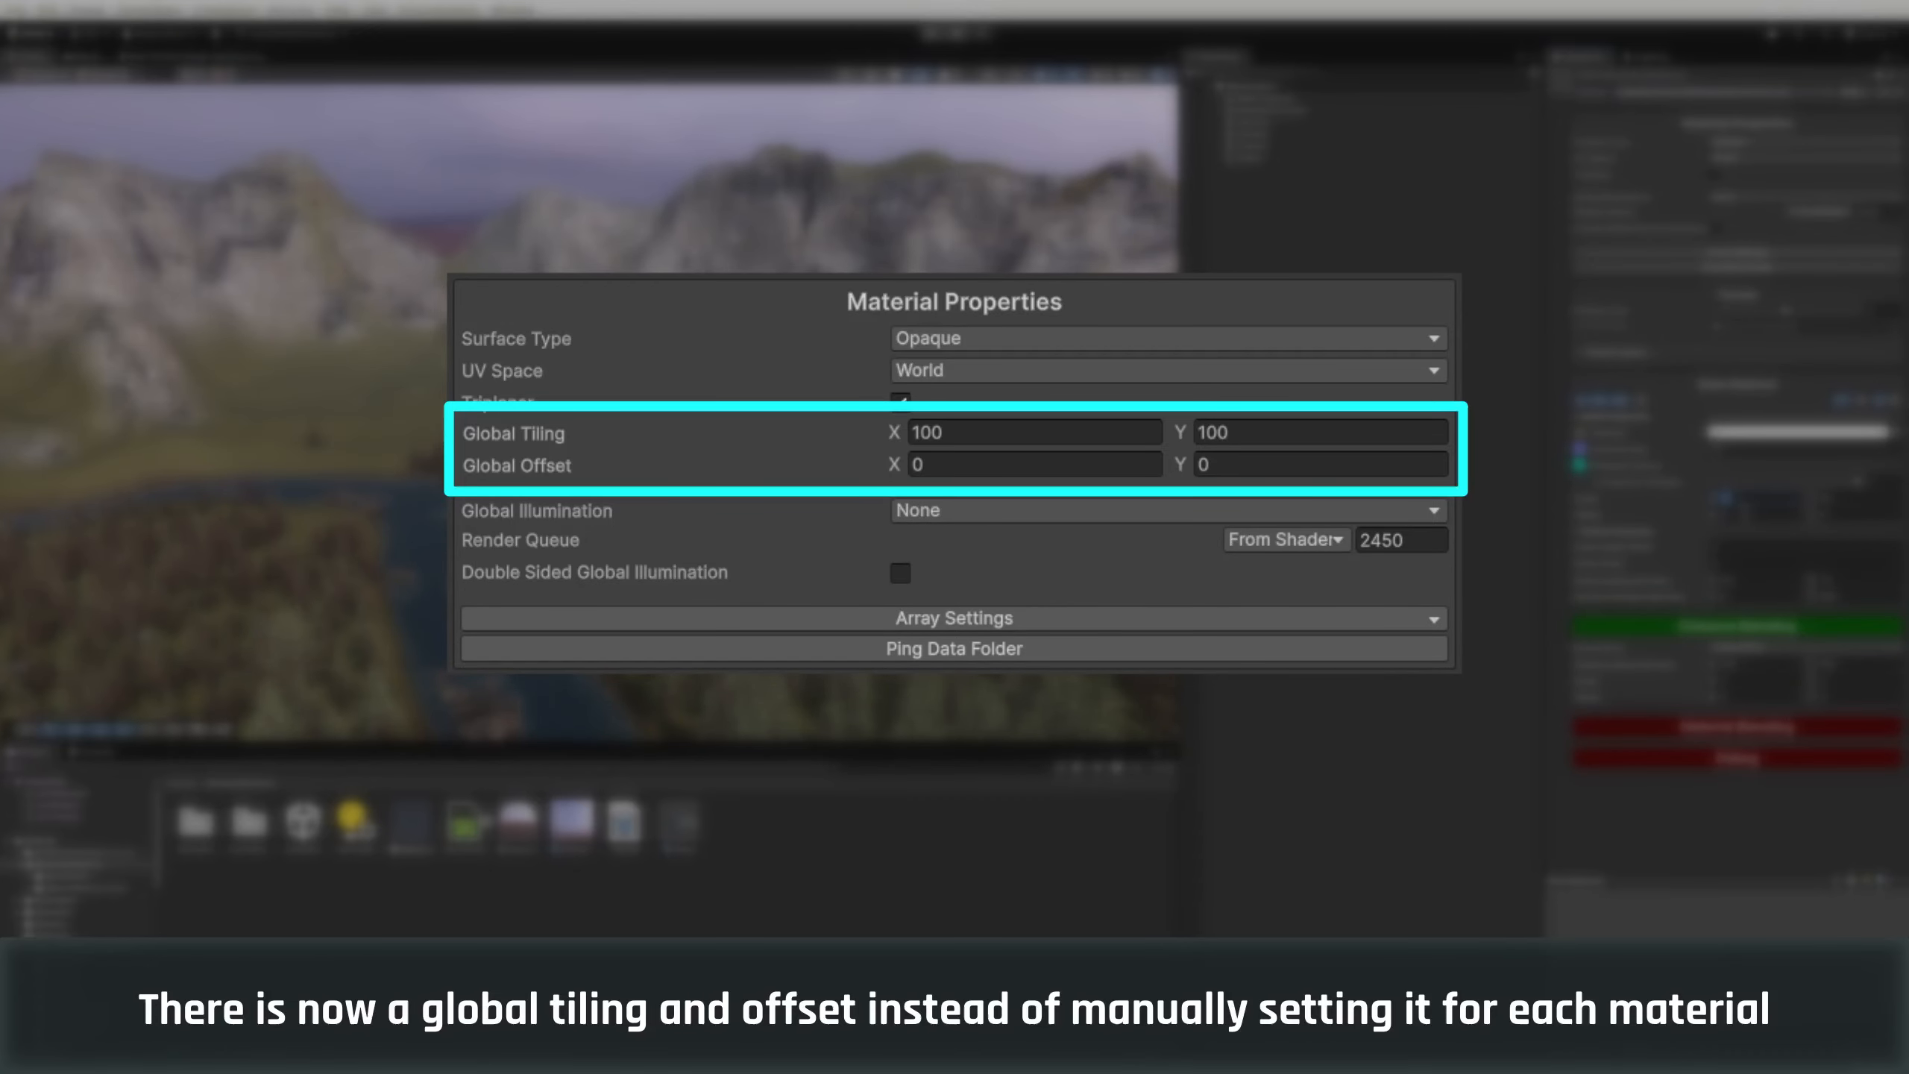
{"action": "left_click", "coordinate": [1738, 627]}
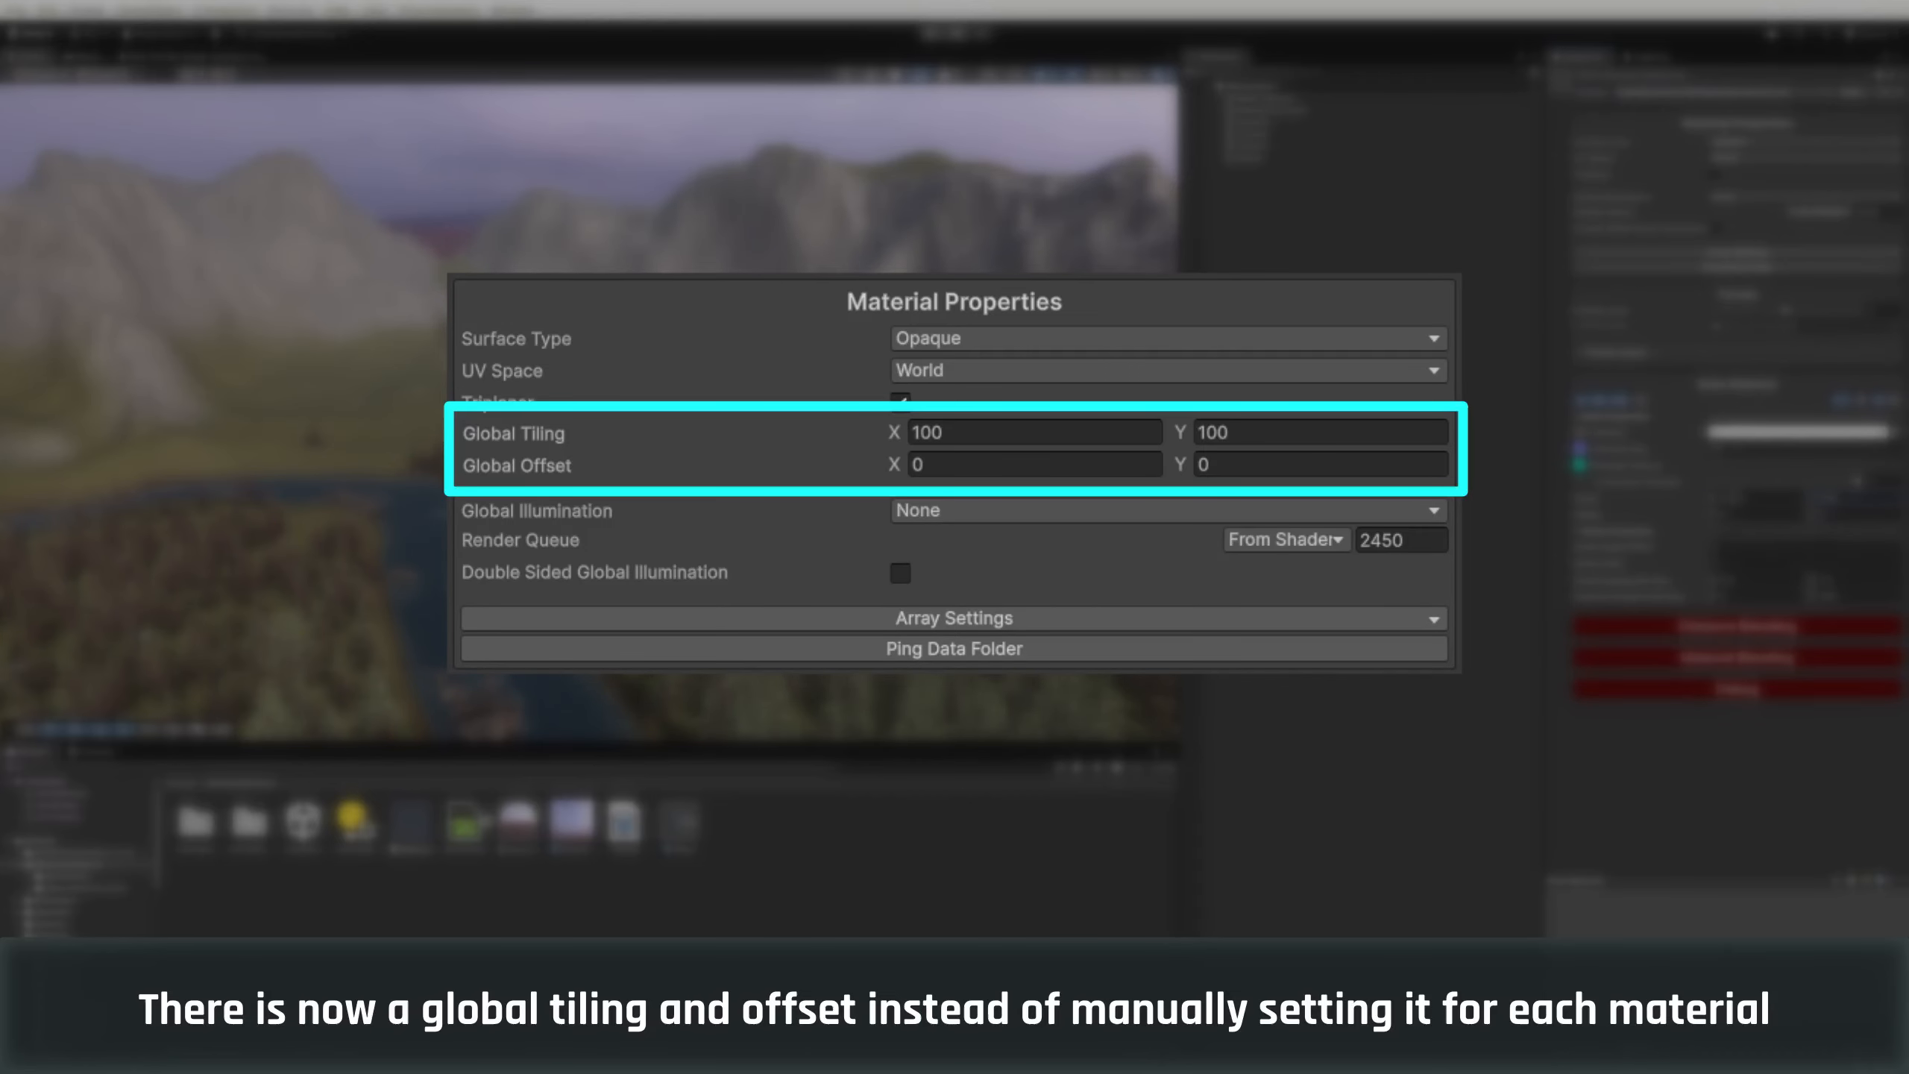
Switch to editing layer 3 and locate its albedo texture in the project
{"action": "left_click_drag", "start_coordinate": [1786, 310], "coordinate": [1857, 309]}
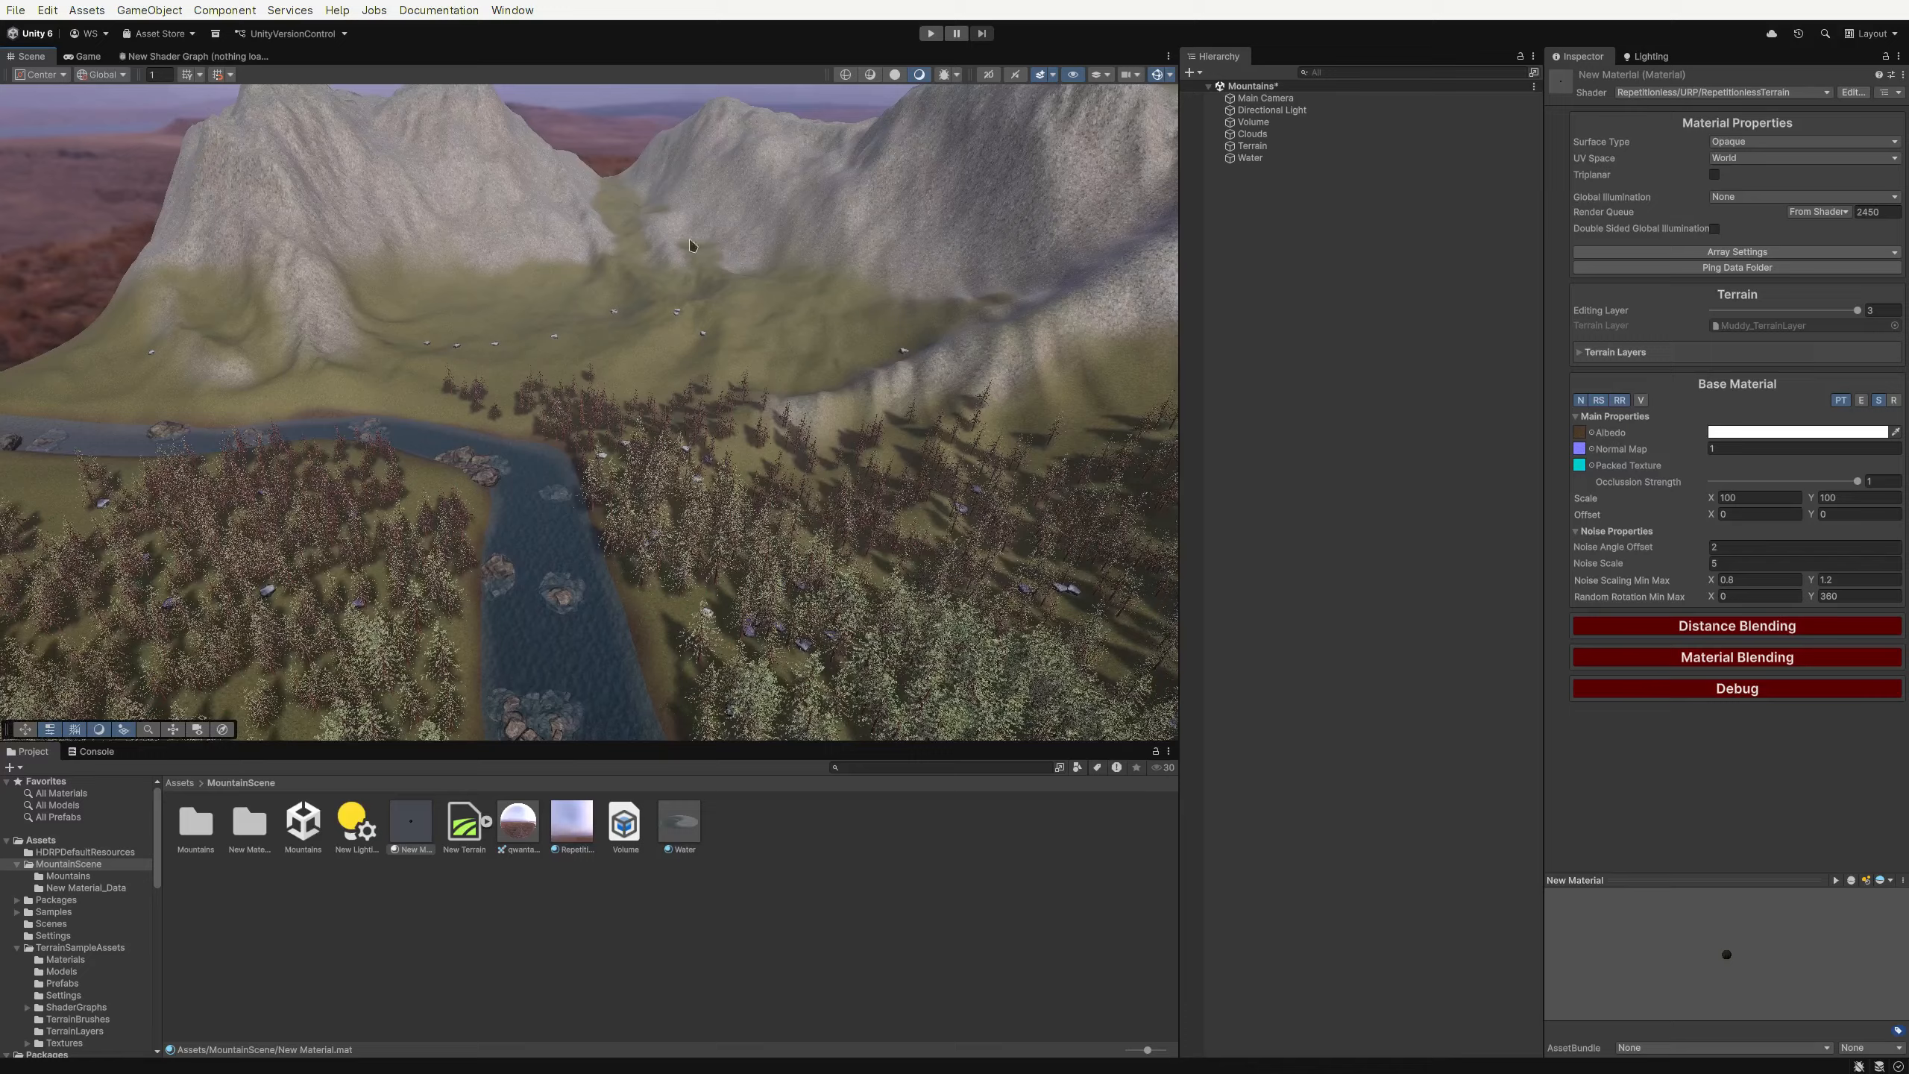
{"action": "key", "text": "w"}
{"action": "right_click_drag", "start_coordinate": [883, 425], "coordinate": [963, 352]}
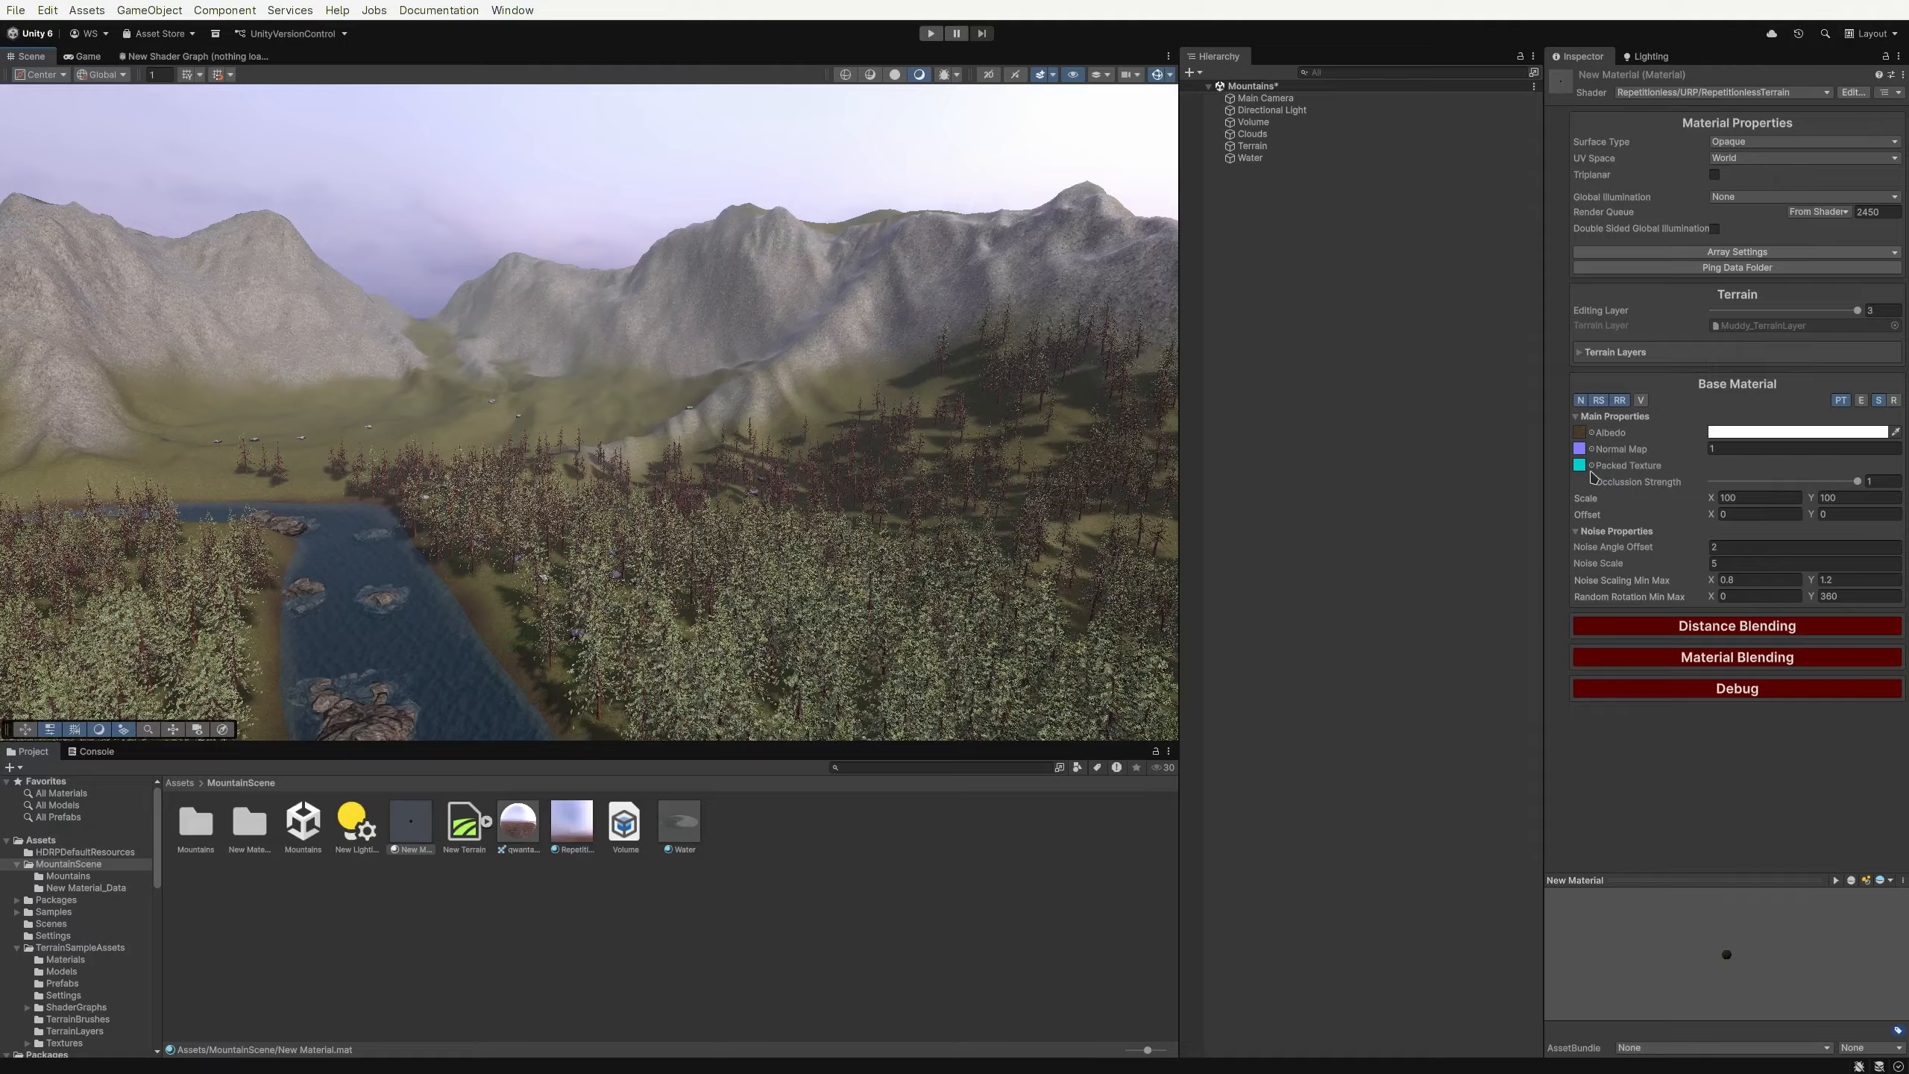
{"action": "left_click", "coordinate": [1581, 434]}
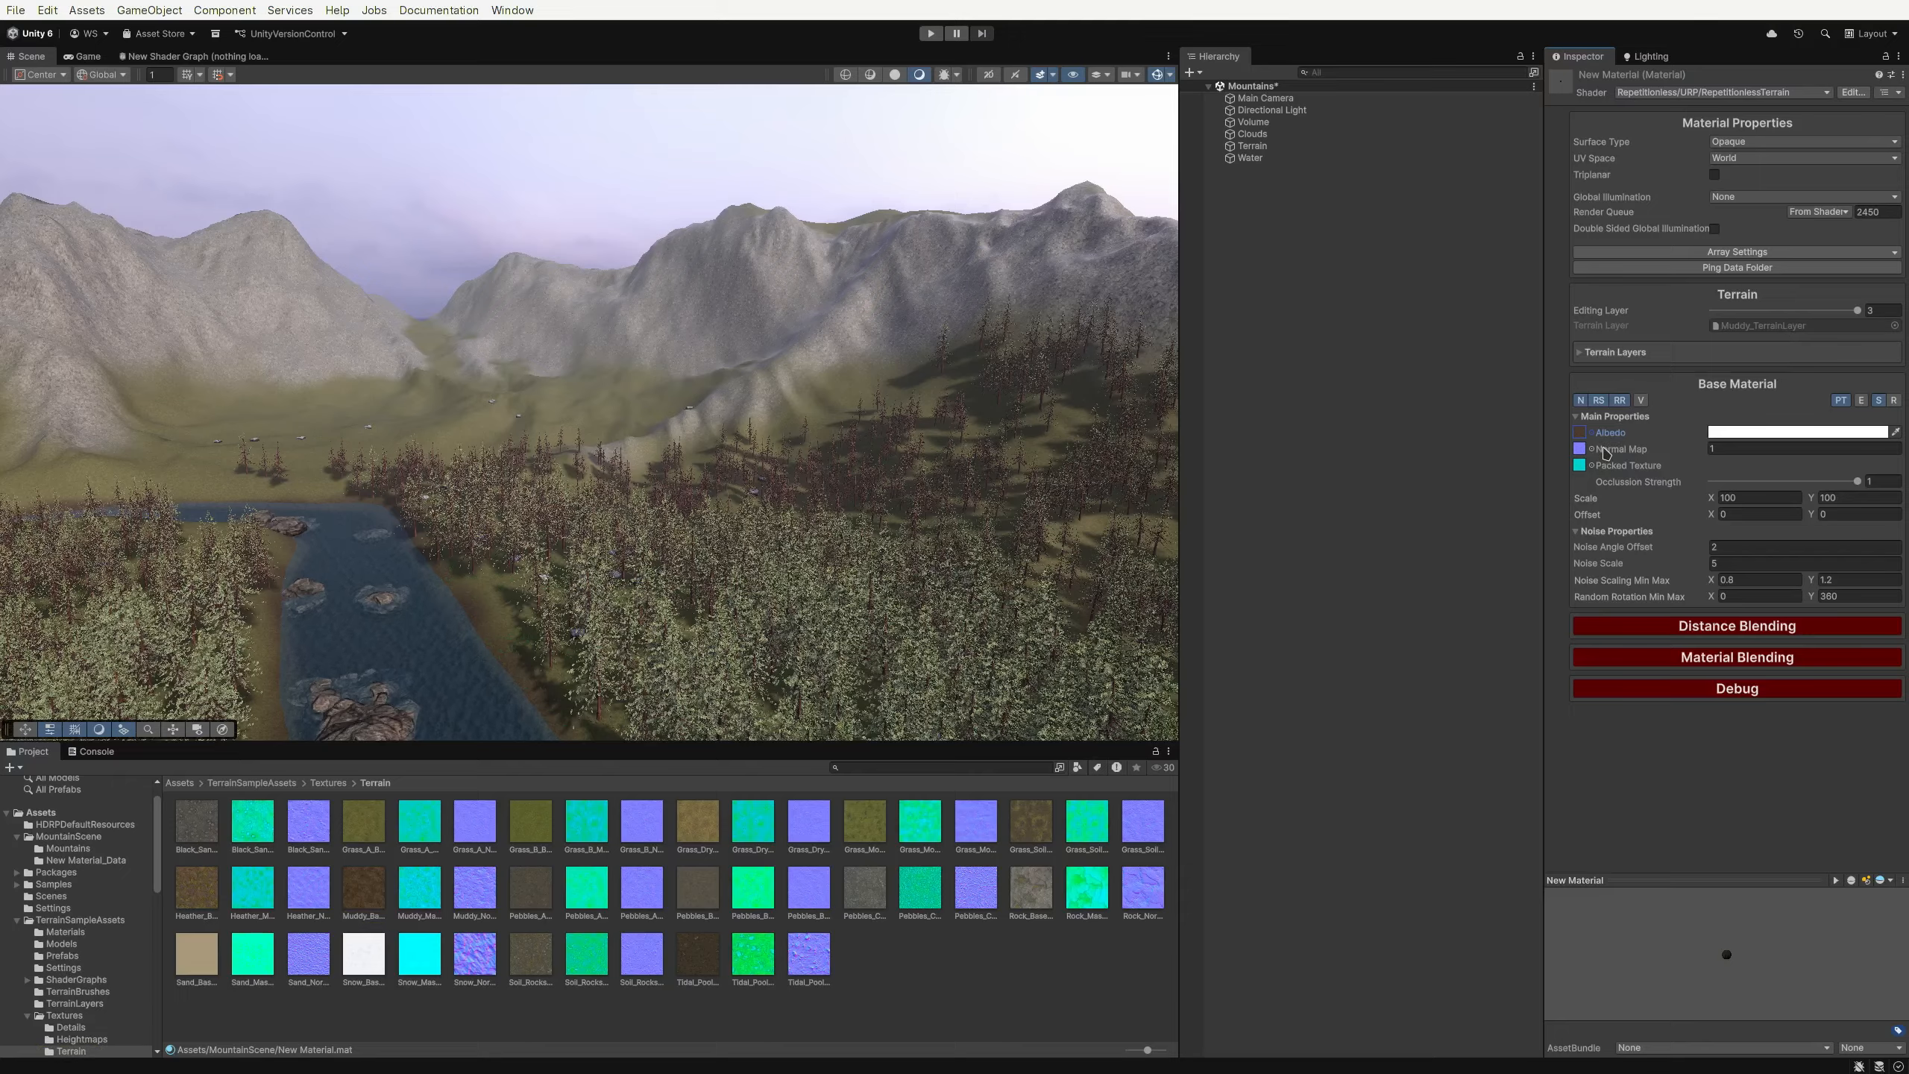
Add a second Inspector tab and select the Muddy_TerrainLayer asset to show in it
{"action": "left_click", "coordinate": [1533, 57]}
{"action": "mouse_move", "coordinate": [1680, 180]}
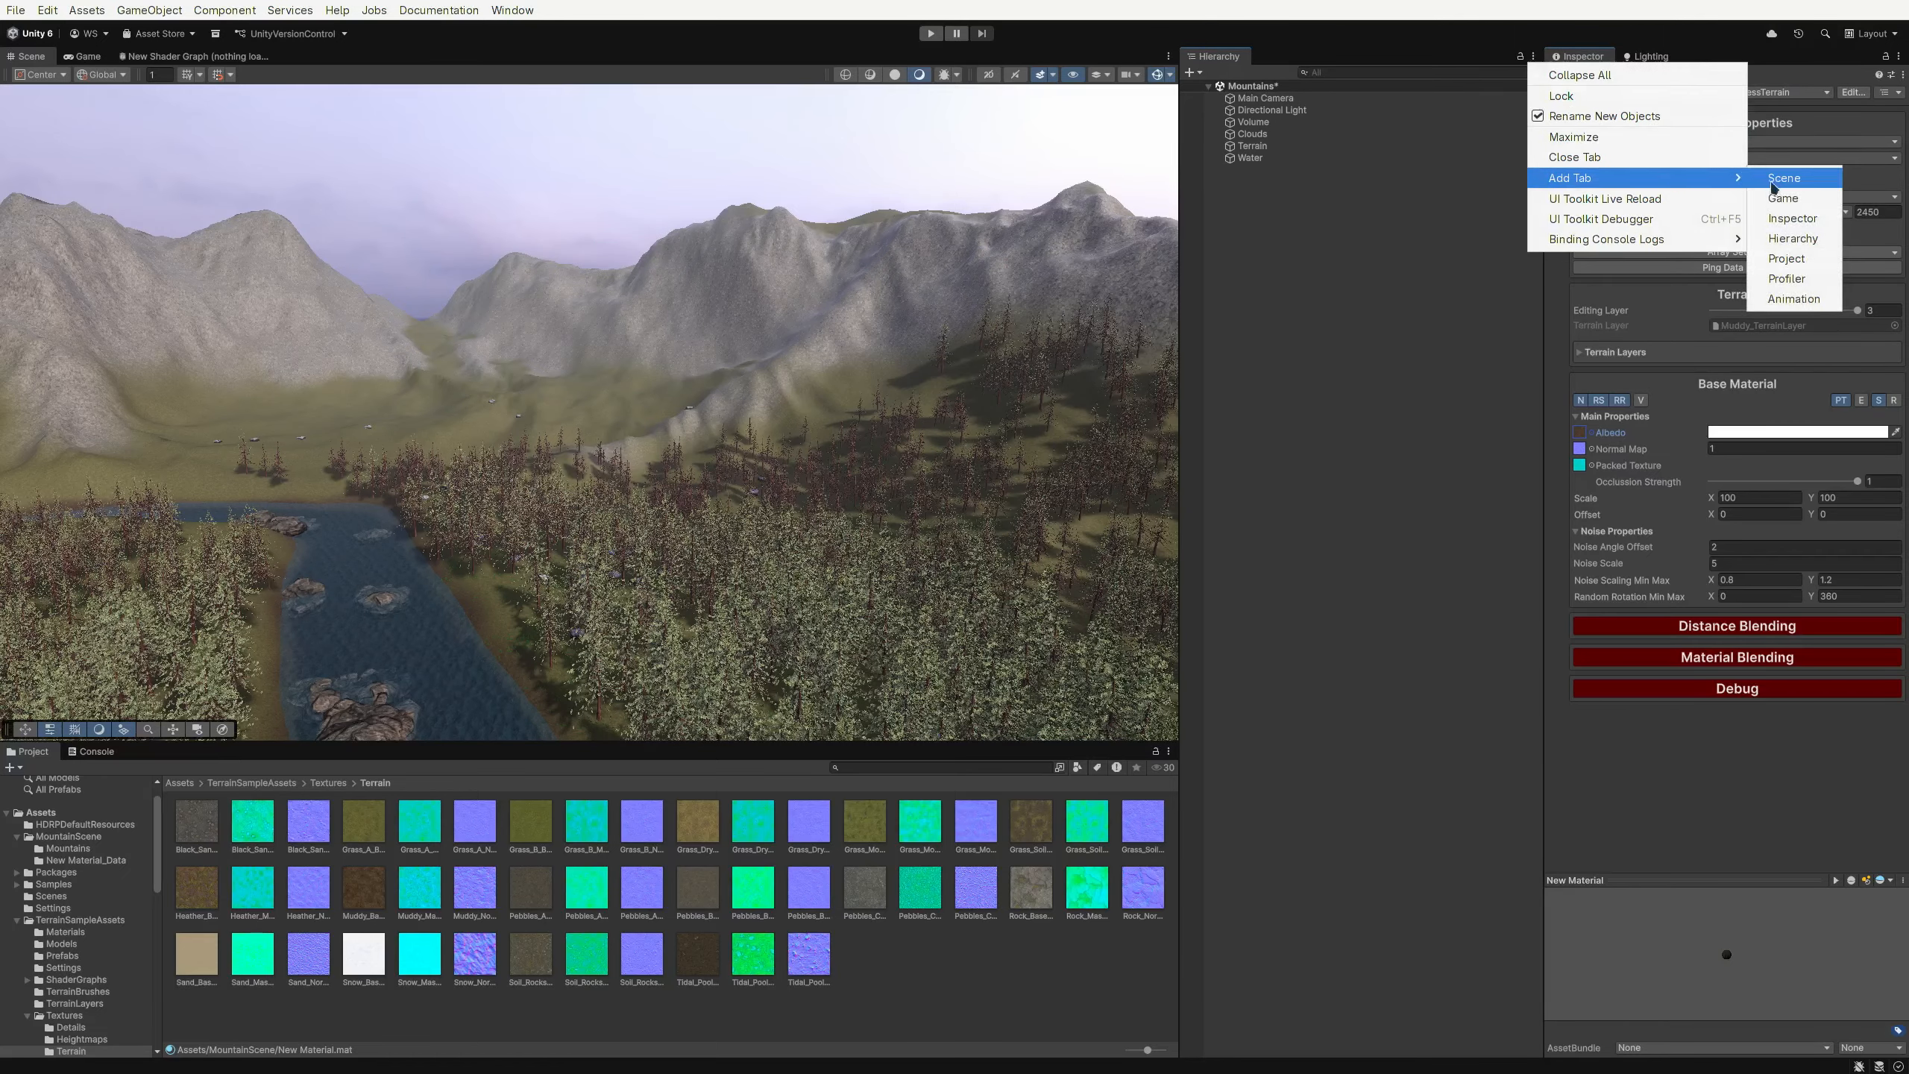
{"action": "left_click", "coordinate": [1794, 220]}
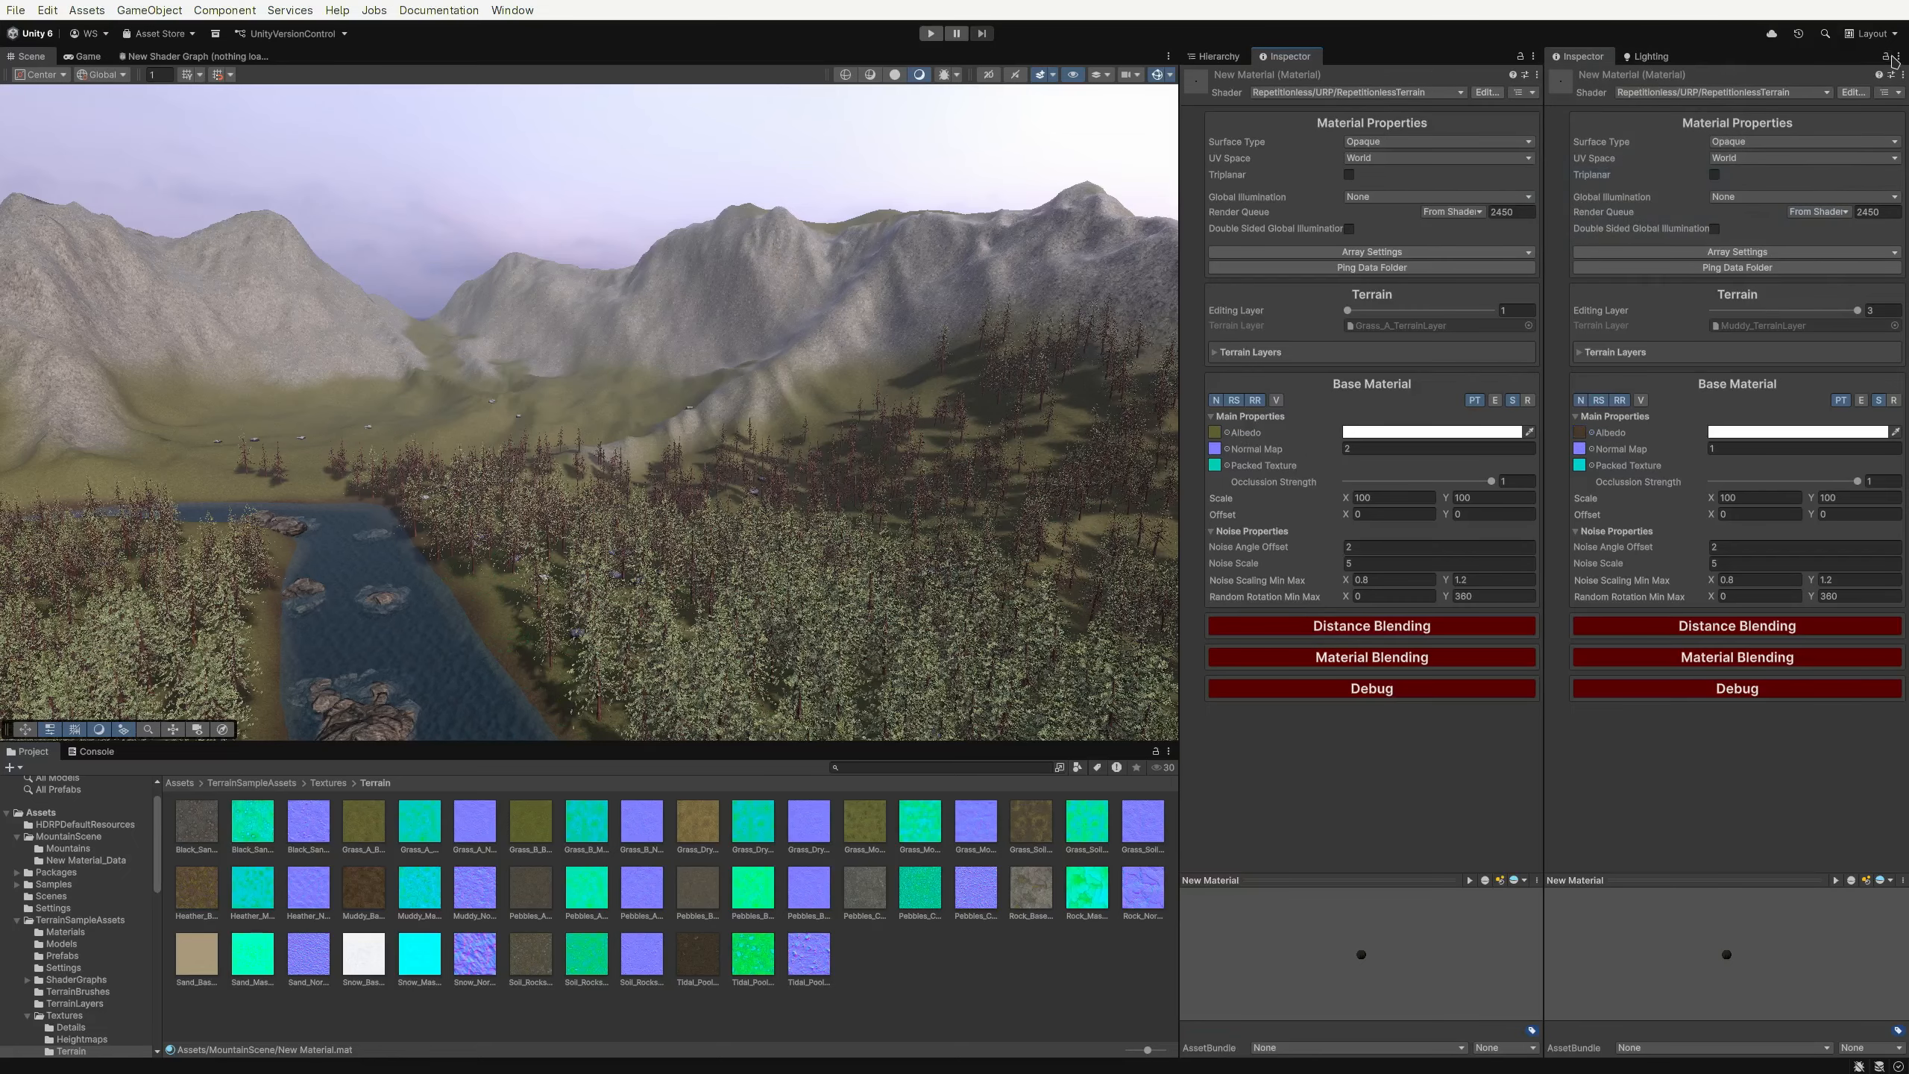
{"action": "left_click", "coordinate": [1758, 328]}
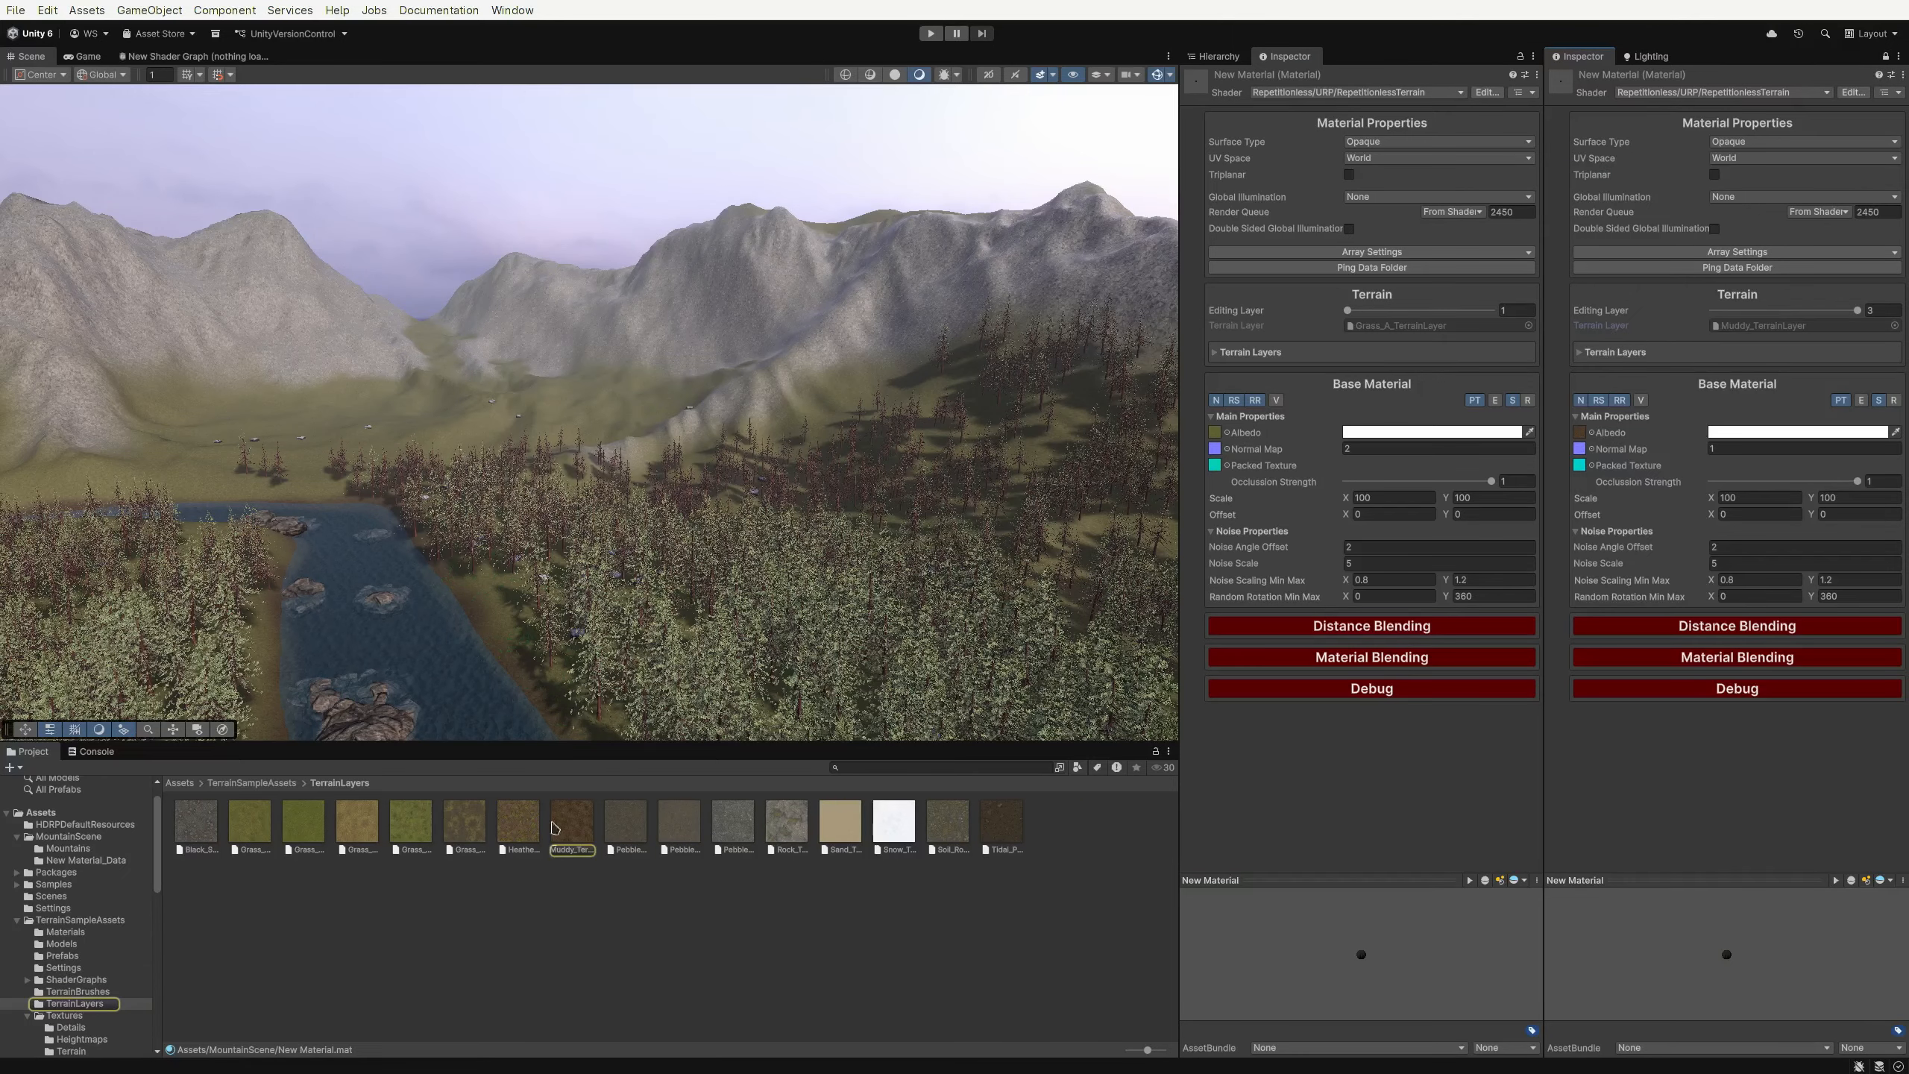
{"action": "left_click", "coordinate": [573, 825]}
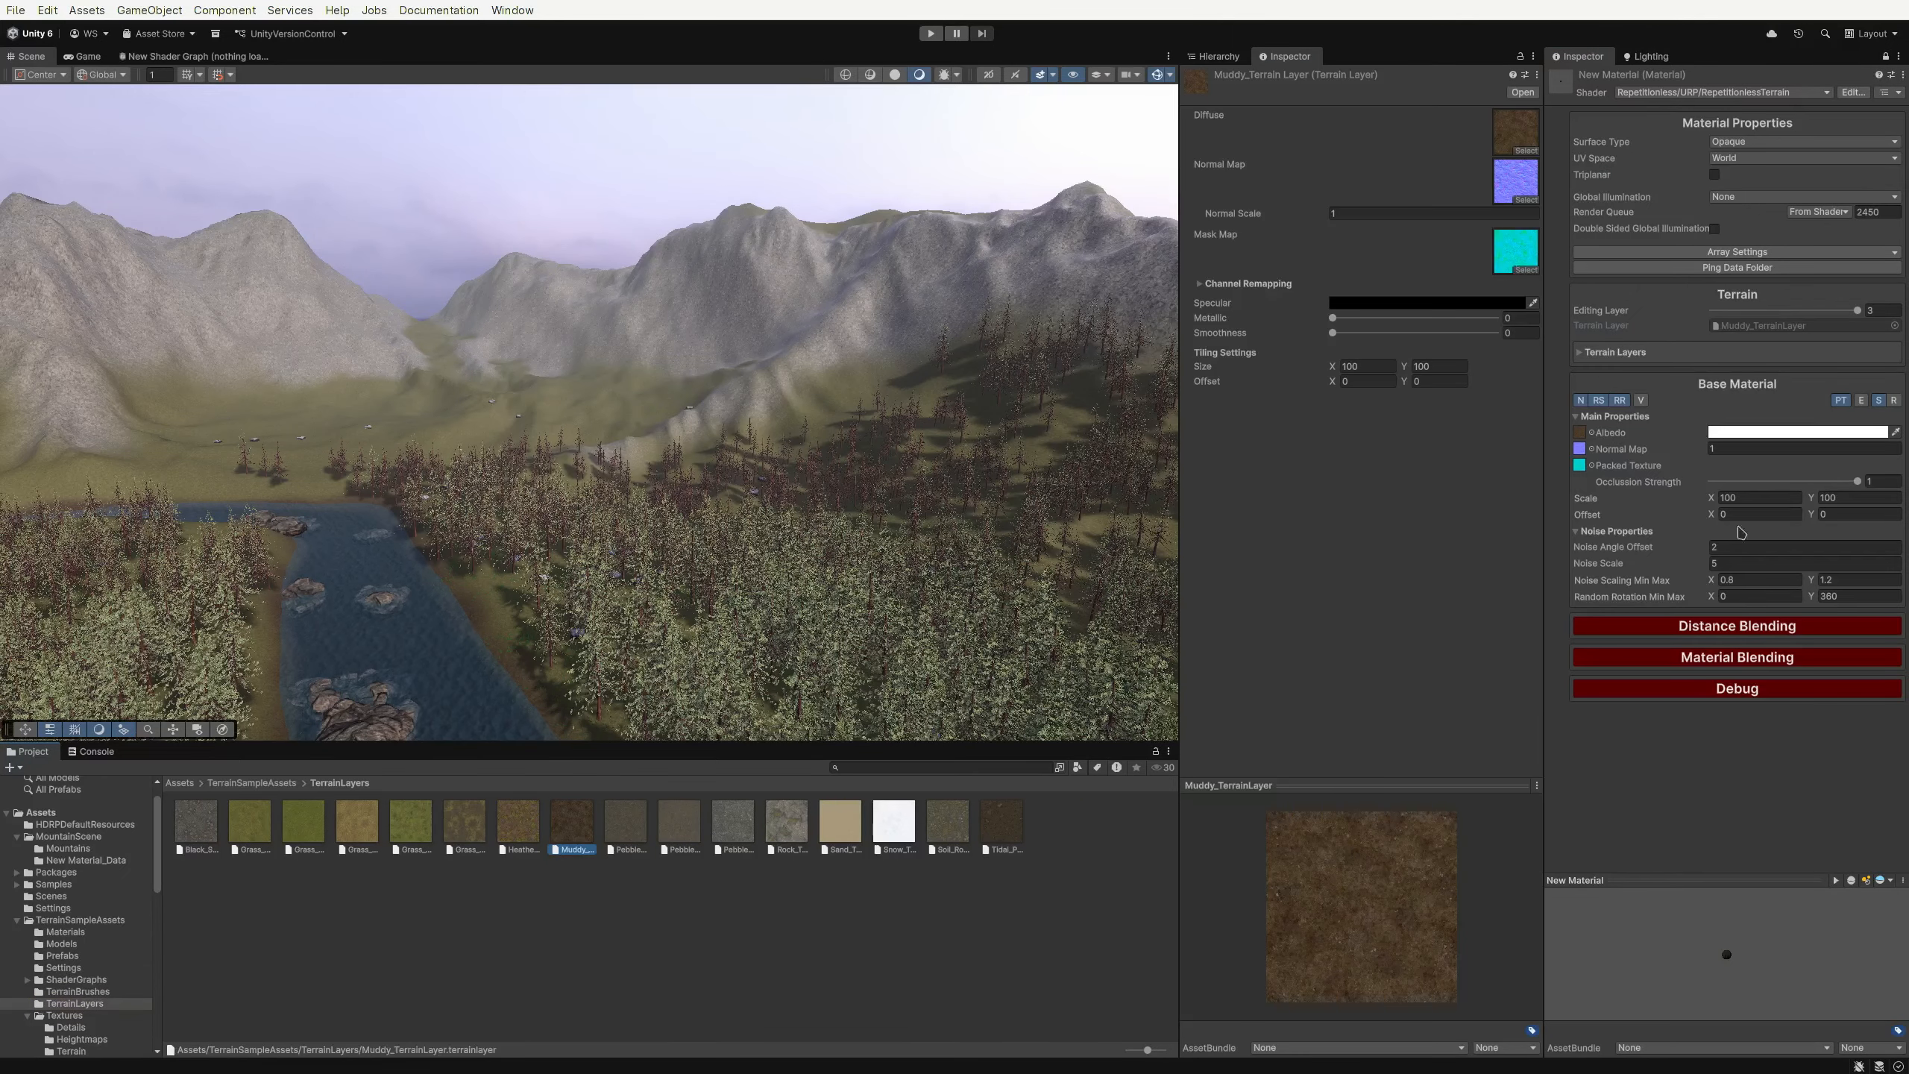
Set the muddy layer's material scale Y to 100
{"action": "left_click_drag", "start_coordinate": [1712, 498], "coordinate": [1326, 366]}
{"action": "left_click", "coordinate": [1798, 497]}
{"action": "type", "text": "100"}
Try a grass texture as the muddy layer's albedo, then restore the muddy albedo texture
{"action": "left_click", "coordinate": [1581, 435]}
{"action": "left_click_drag", "start_coordinate": [526, 818], "coordinate": [1580, 434]}
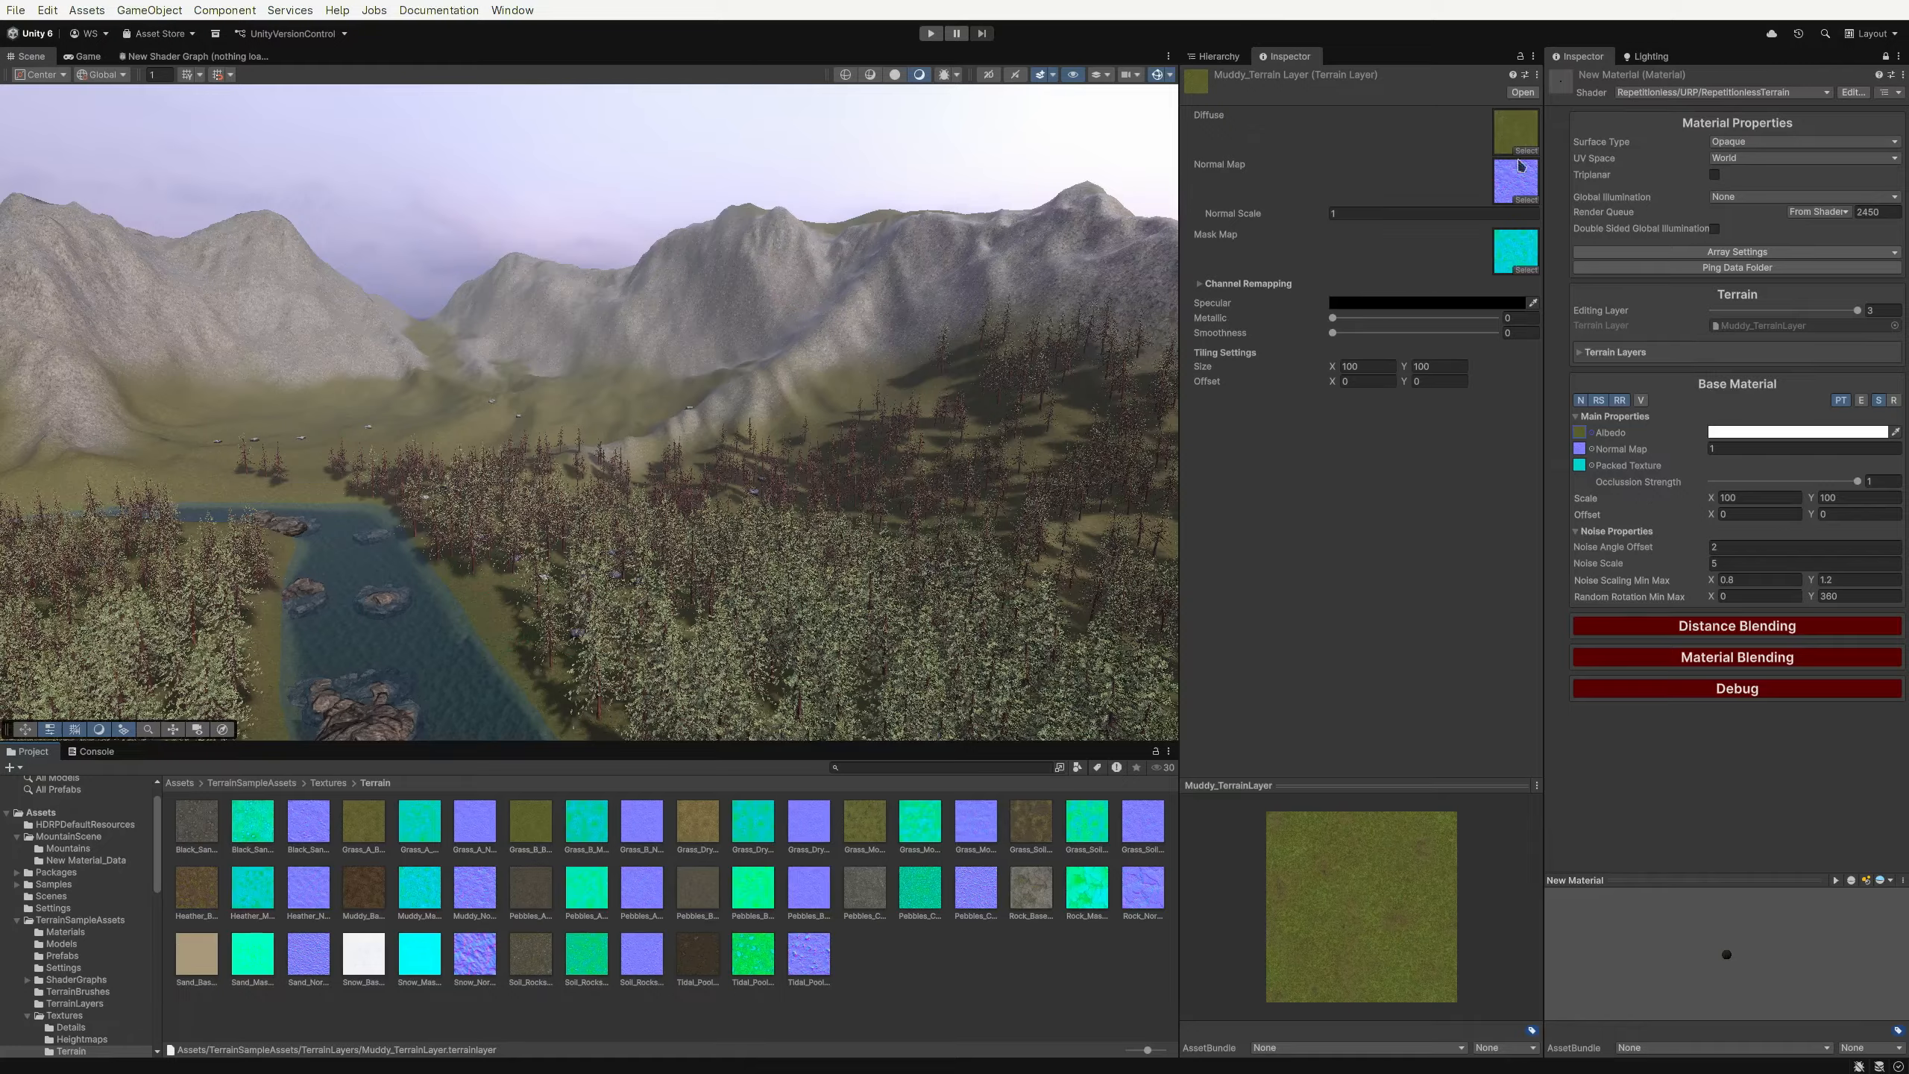
{"action": "left_click_drag", "start_coordinate": [354, 899], "coordinate": [1581, 435]}
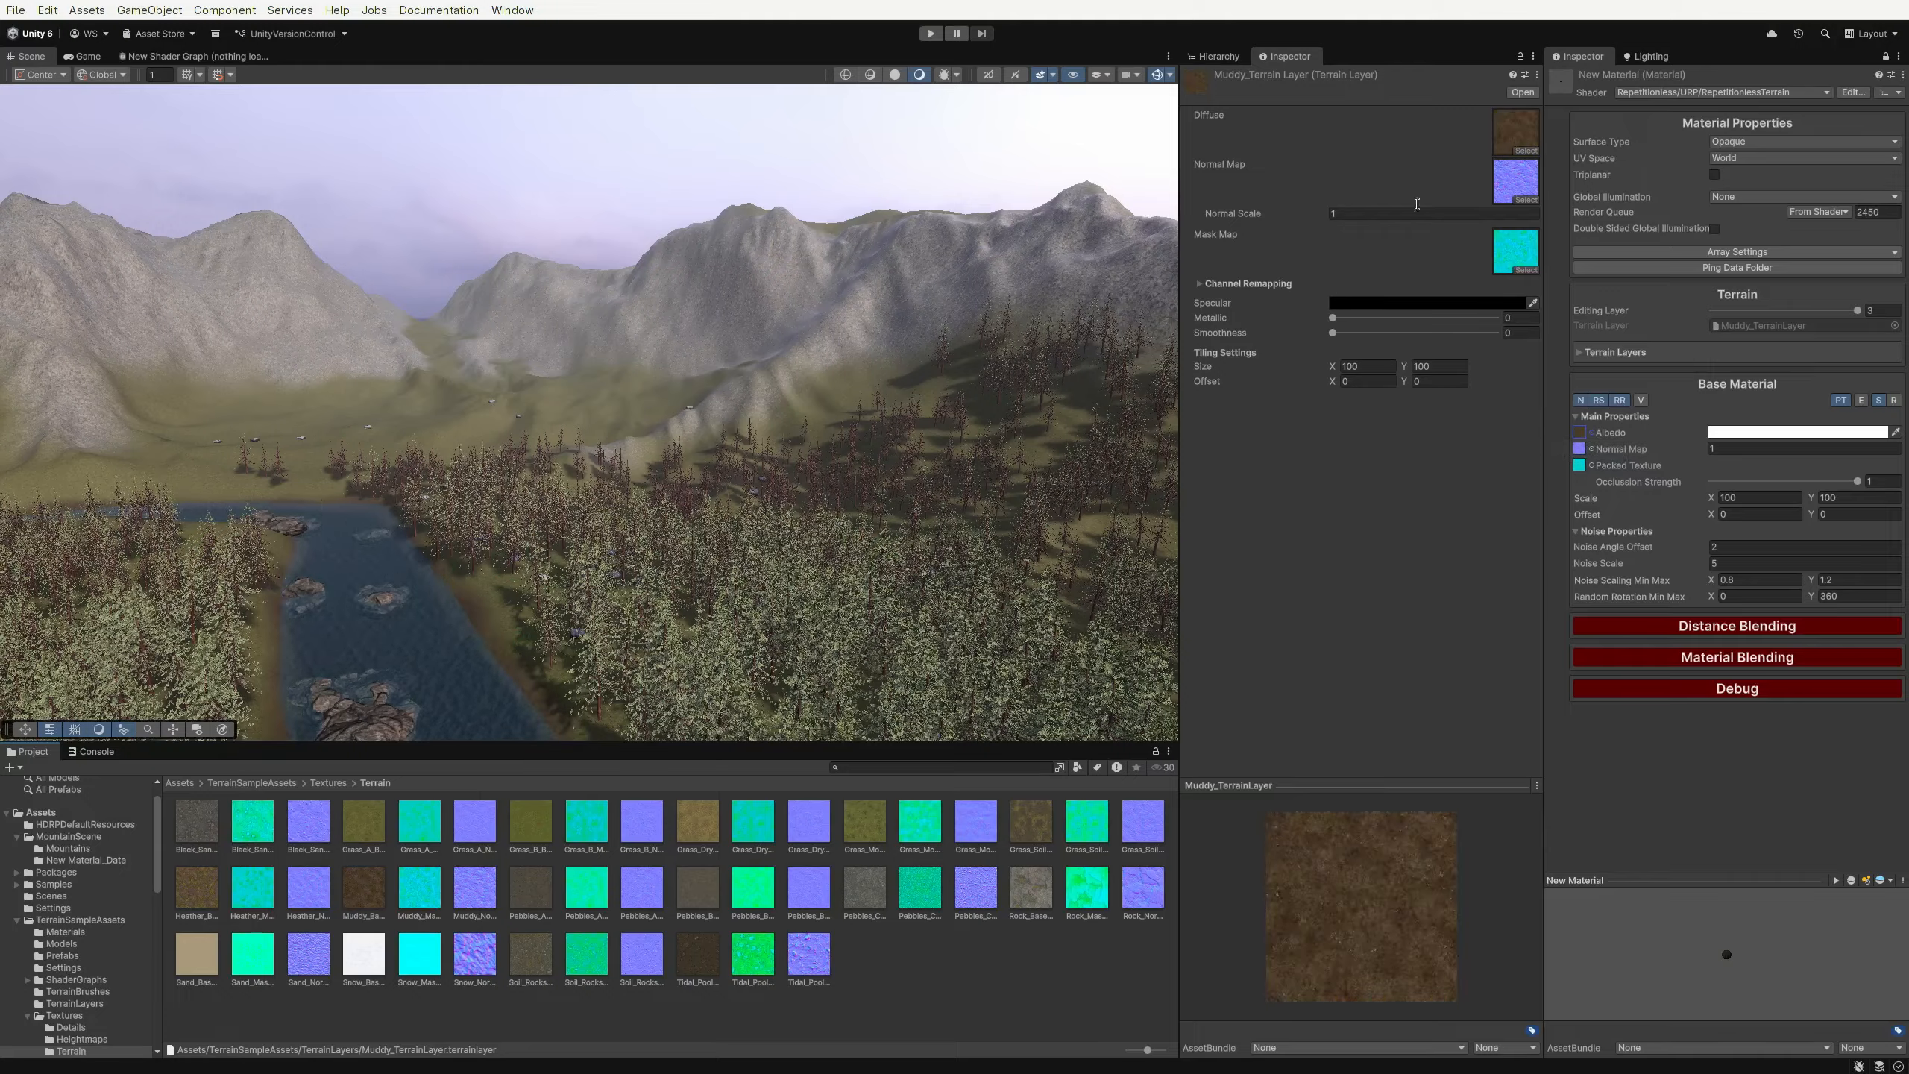
Close the extra Inspector tab and unlock the remaining Inspector
{"action": "middle_click", "coordinate": [1312, 63]}
{"action": "left_click", "coordinate": [1885, 57]}
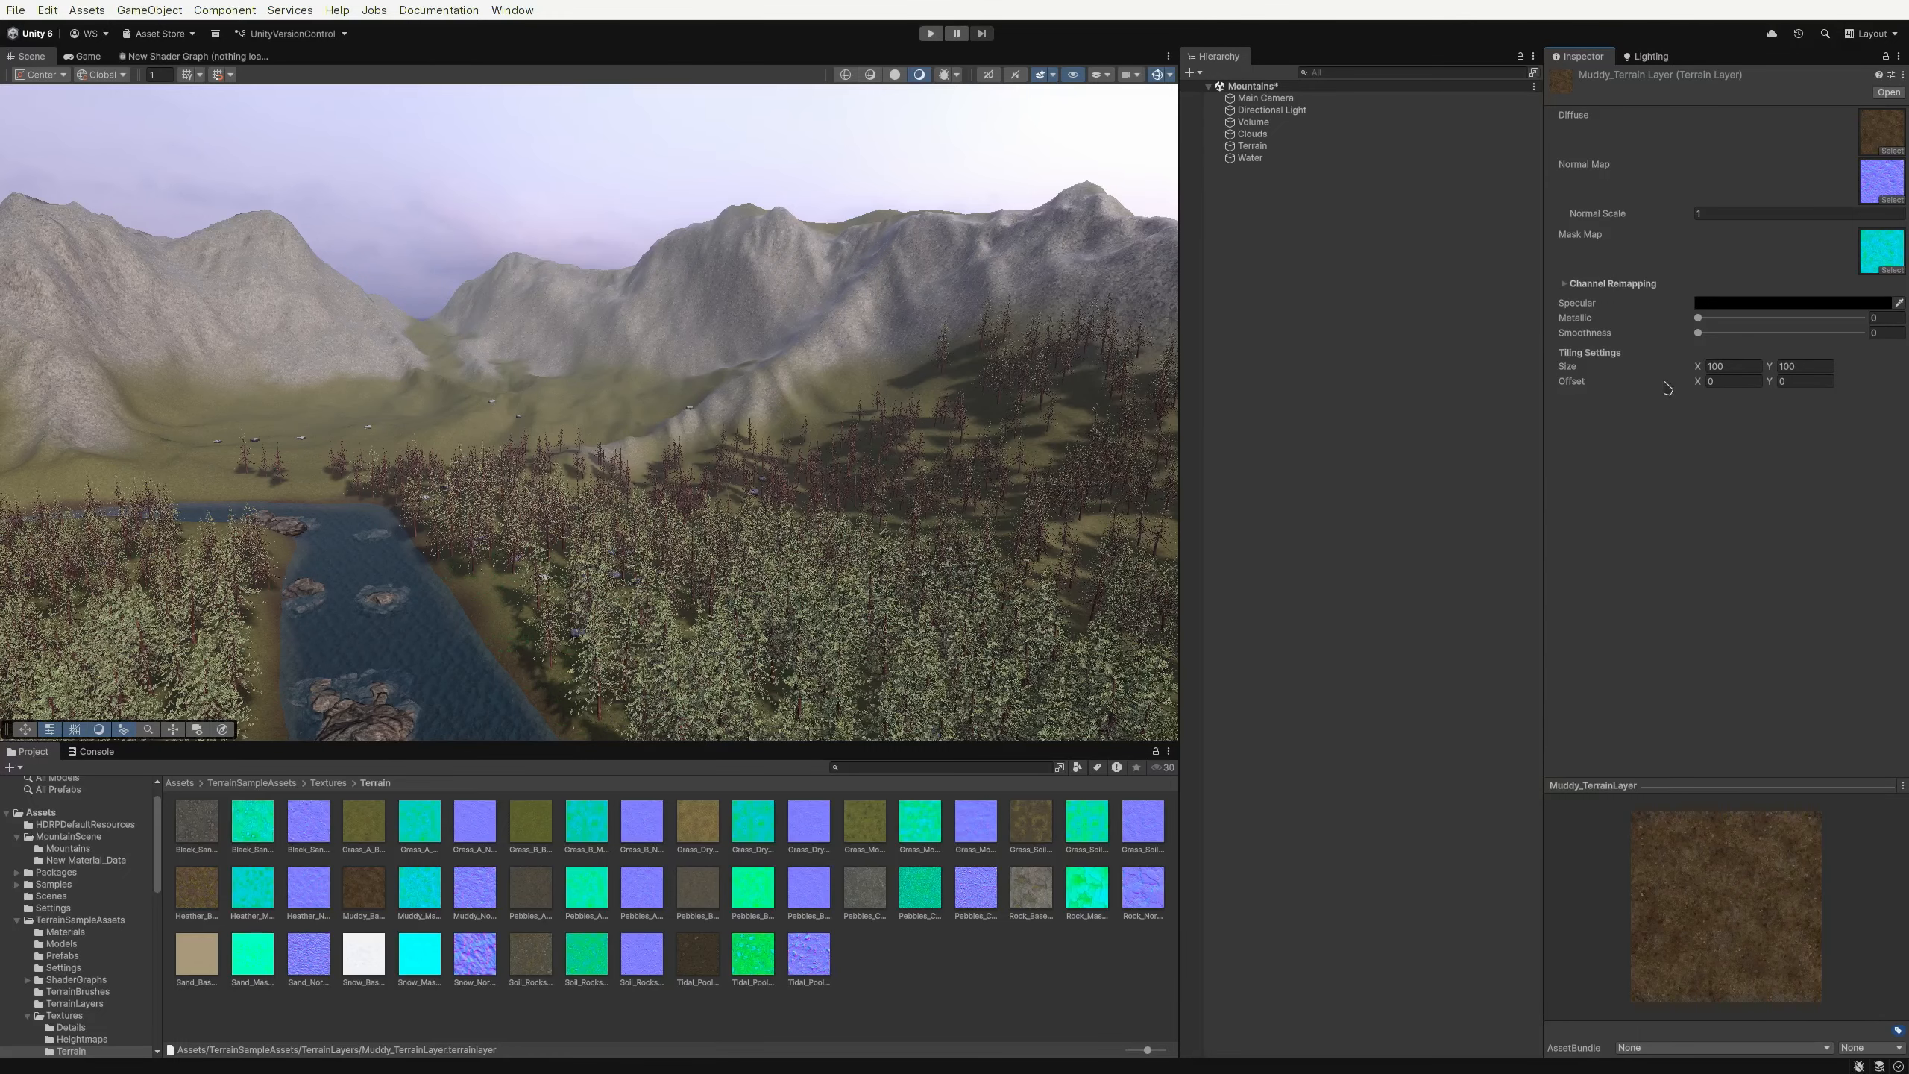
Reduce the Muddy_TerrainLayer's tile size X to about 38.6 and view the riverbank
{"action": "left_click_drag", "start_coordinate": [1702, 368], "coordinate": [1619, 423]}
{"action": "key", "text": "w"}
{"action": "right_click_drag", "start_coordinate": [789, 443], "coordinate": [835, 587]}
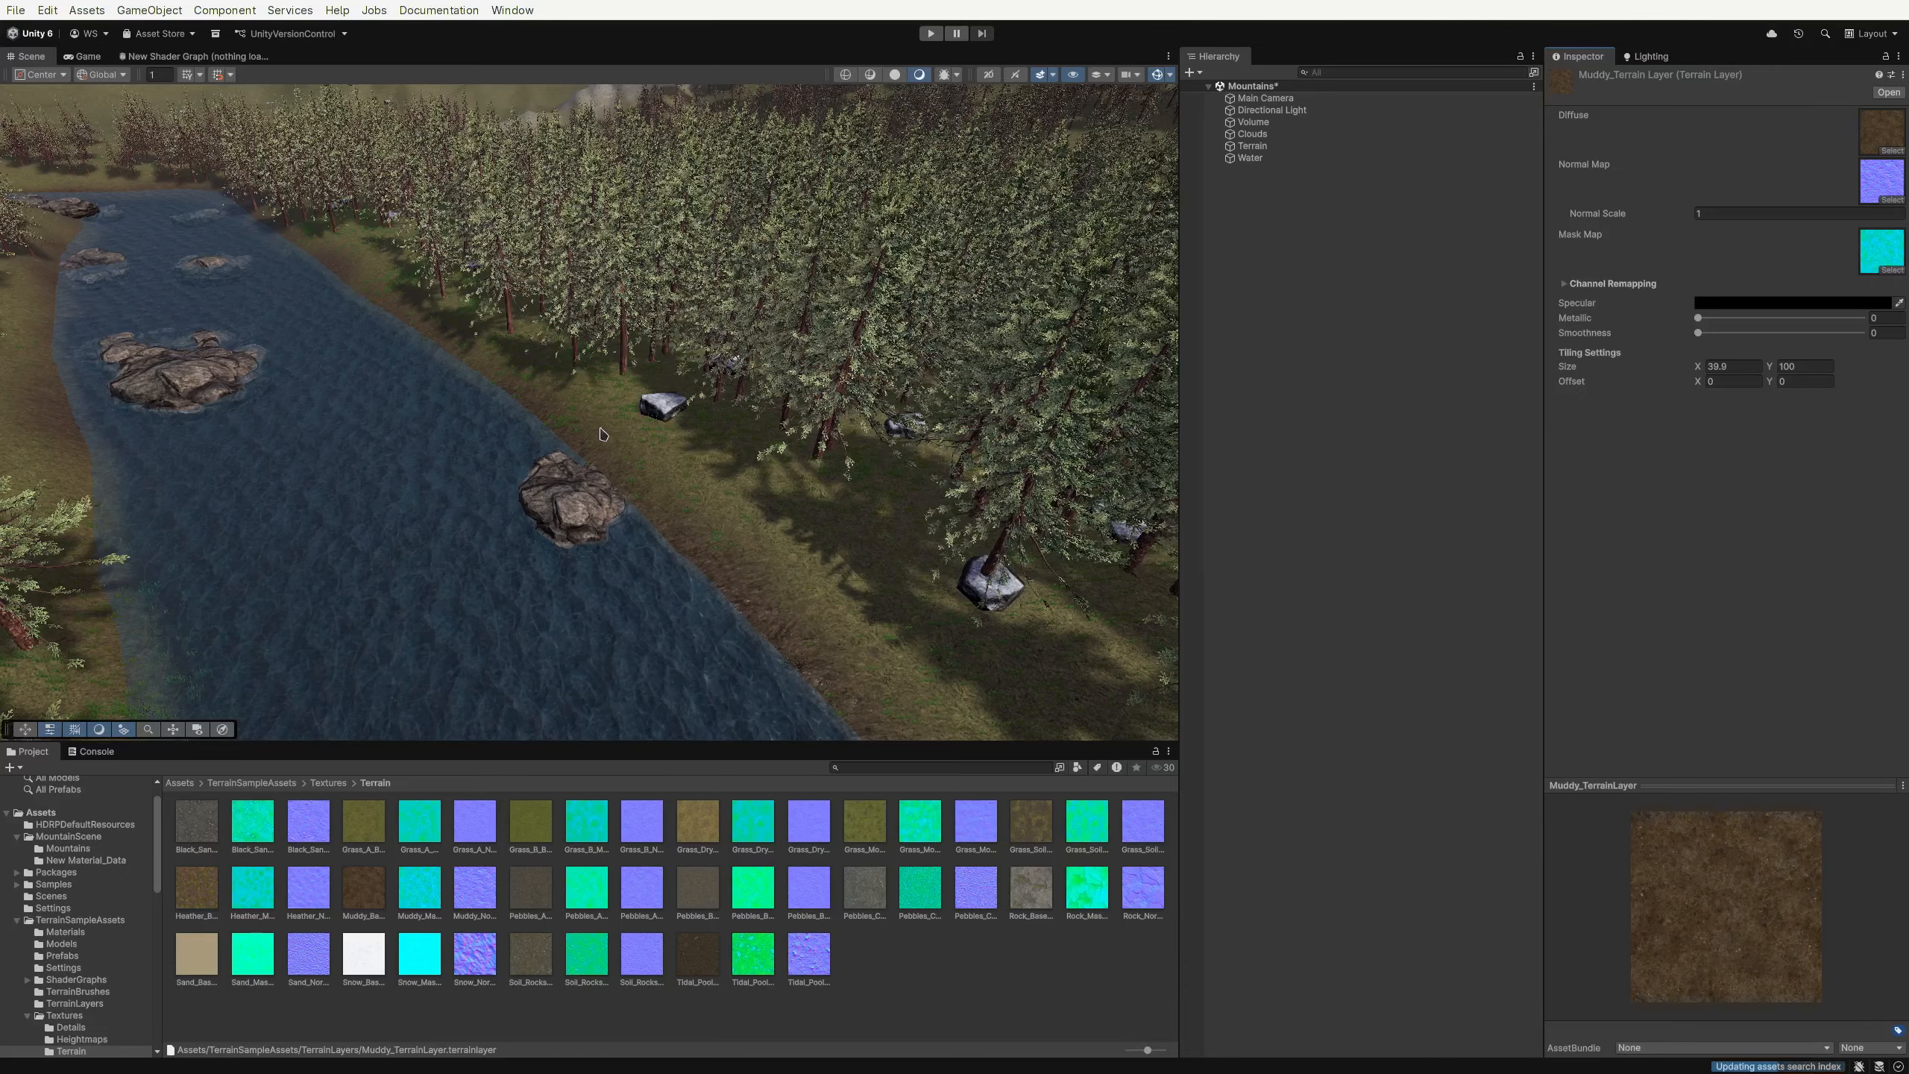
Select New Material, switch to editing layer 3, and set its scale X to 100
{"action": "left_click", "coordinate": [1725, 366]}
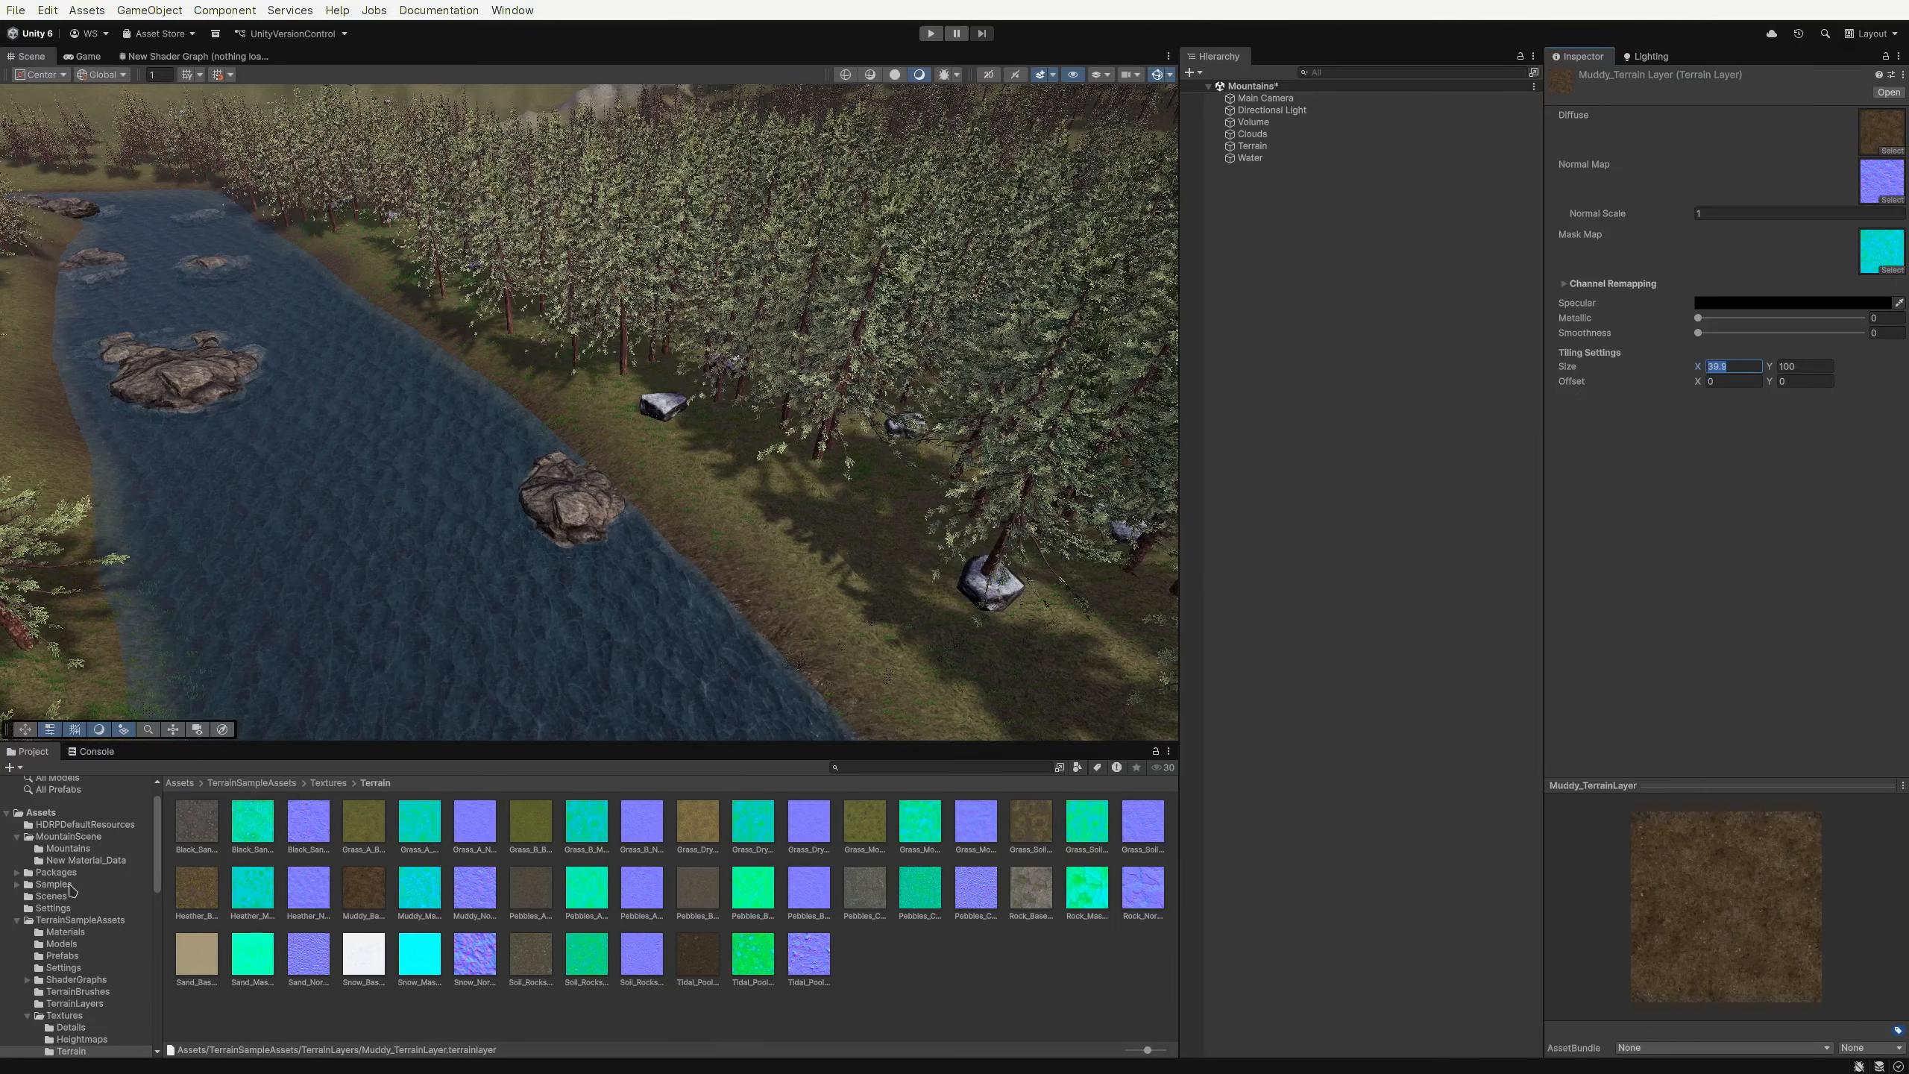
{"action": "left_click", "coordinate": [84, 839]}
{"action": "left_click", "coordinate": [406, 833]}
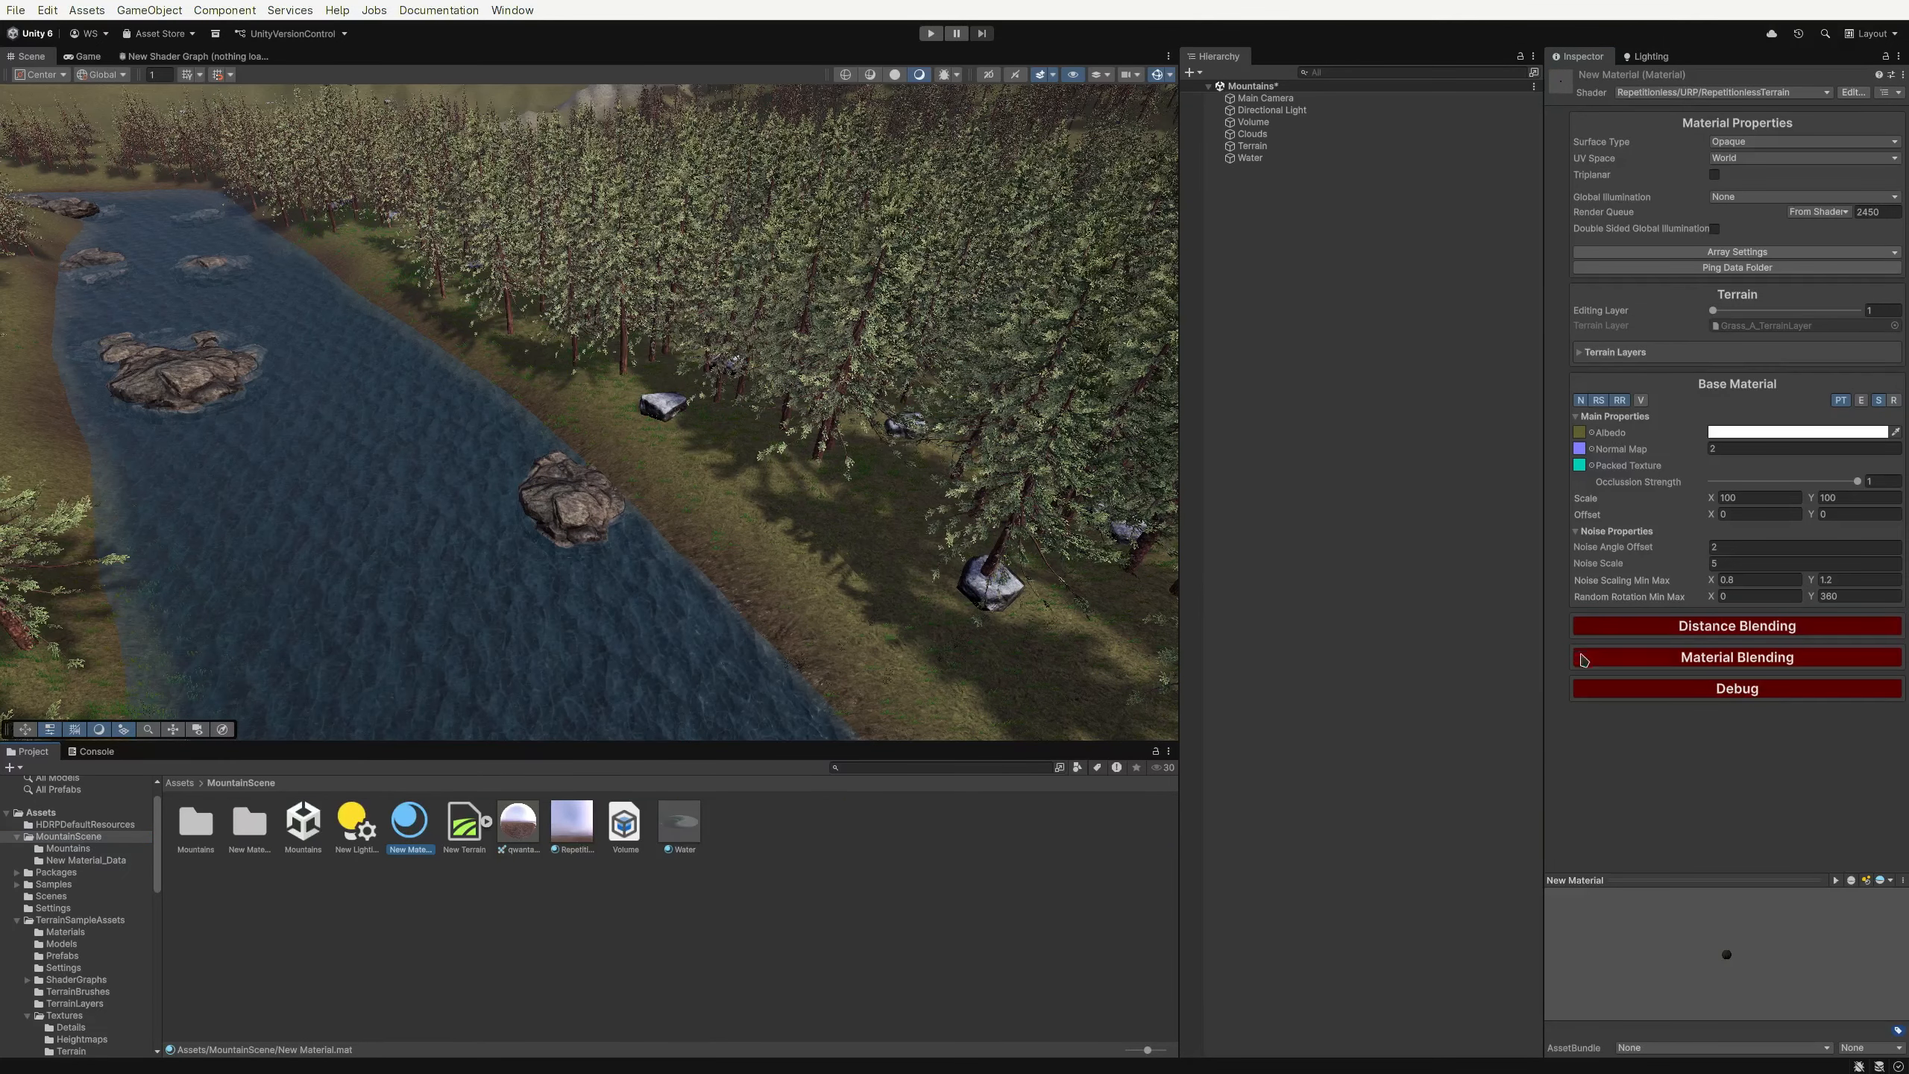
{"action": "left_click", "coordinate": [1785, 311]}
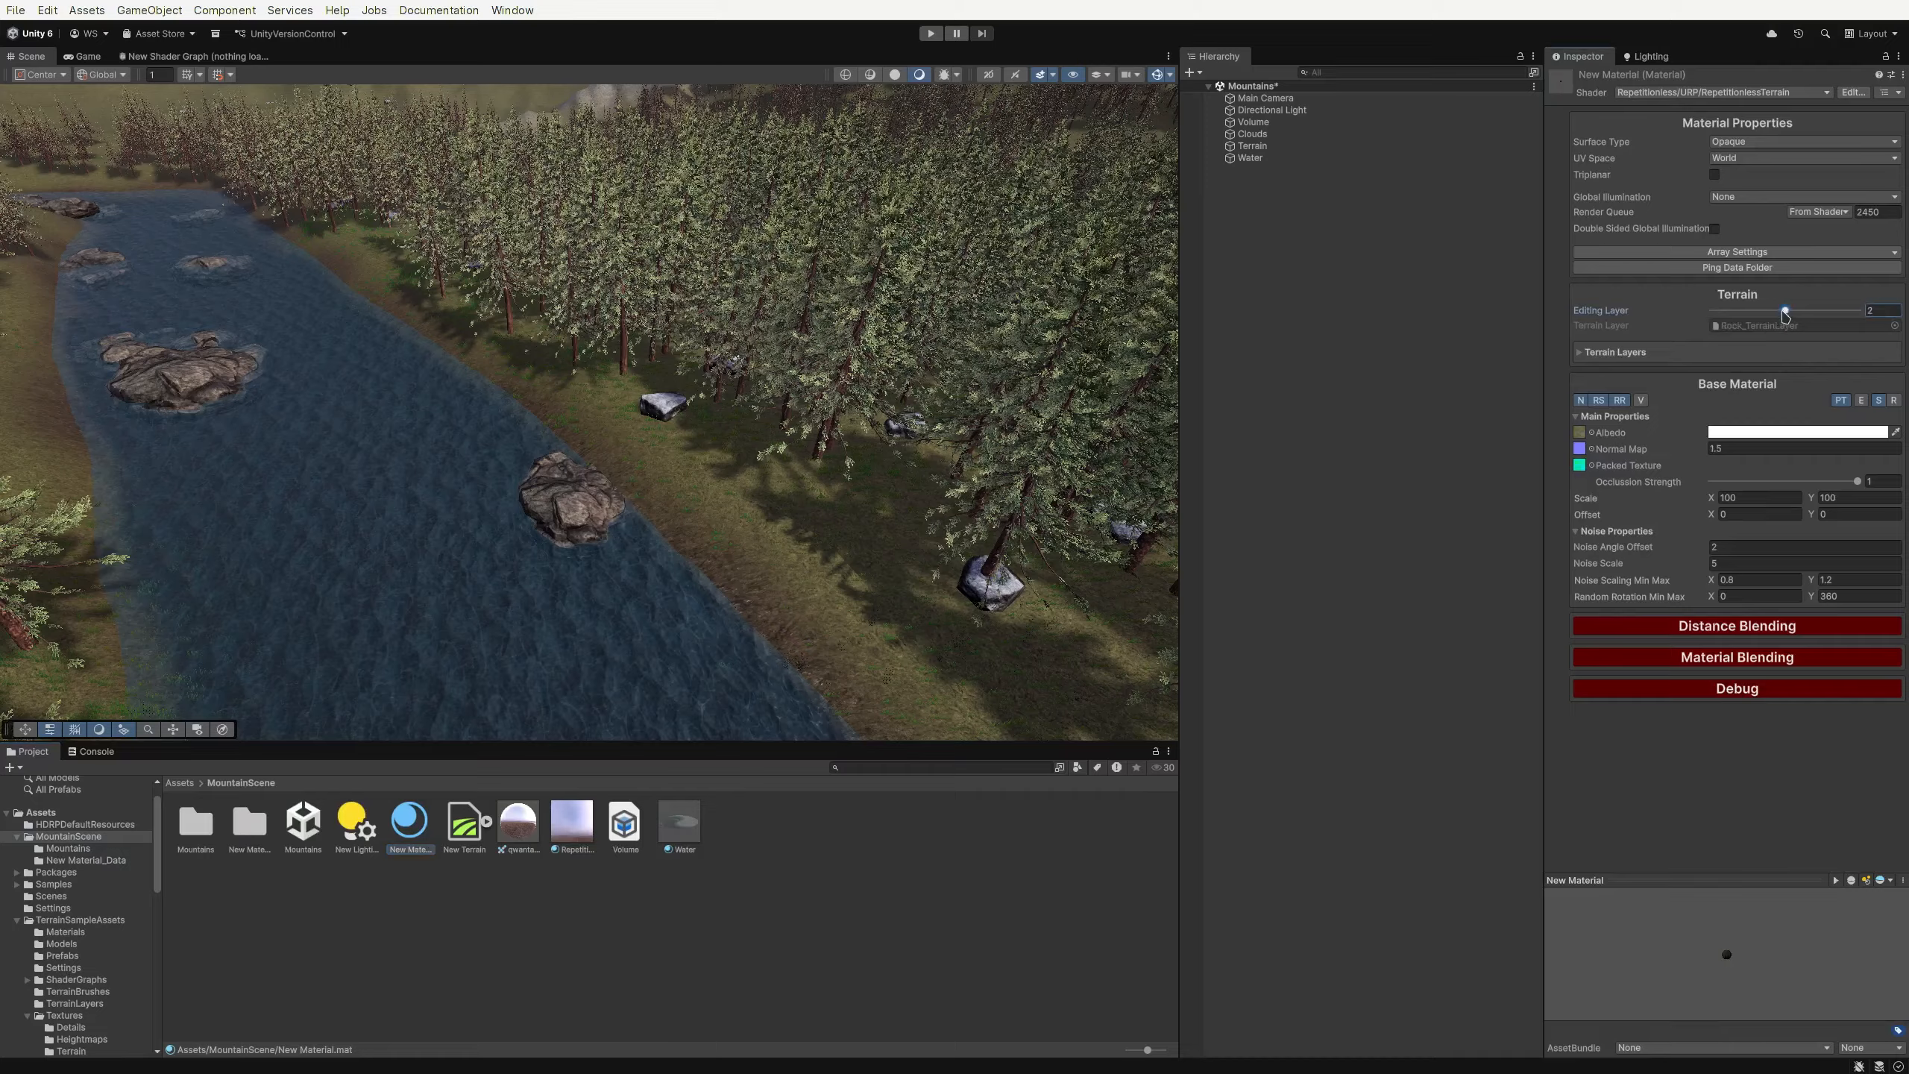
{"action": "left_click", "coordinate": [1739, 498]}
{"action": "type", "text": "100"}
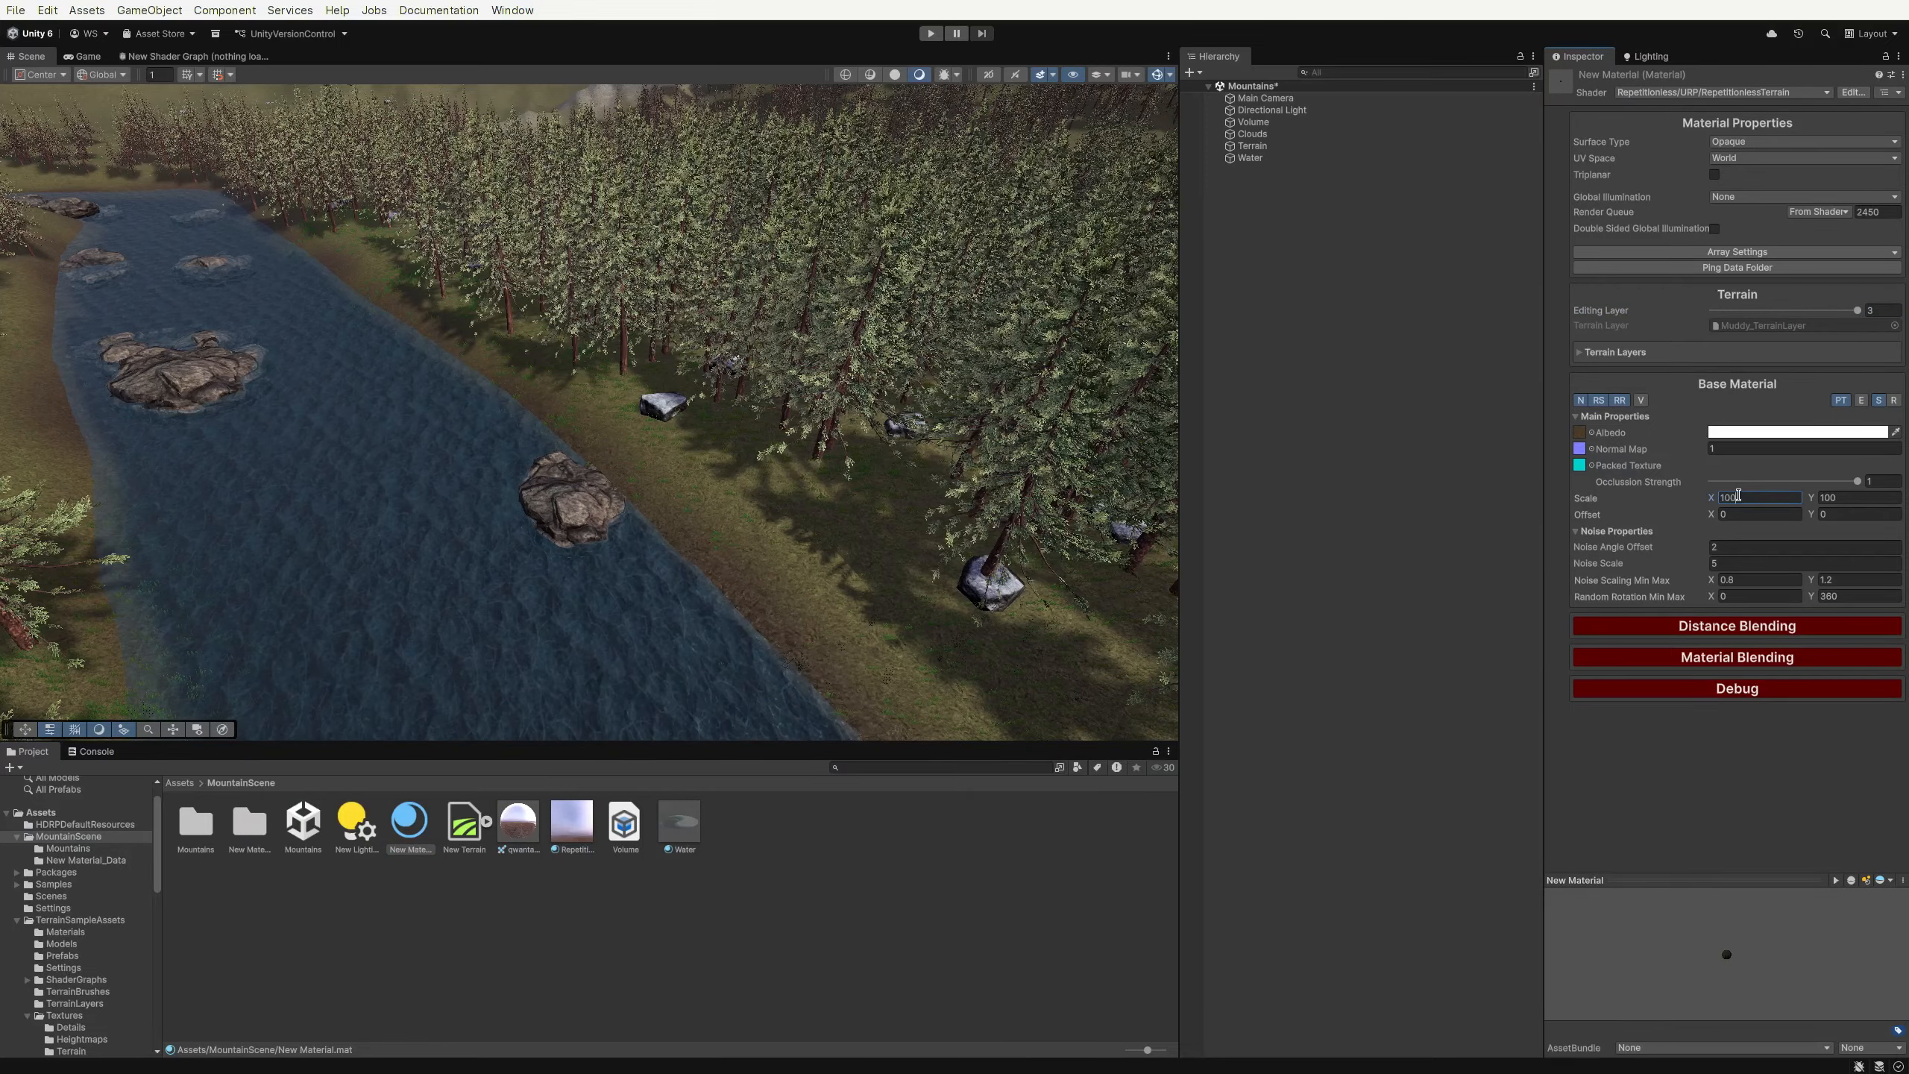
Select the Terrain object to bring up its terrain layer palette
{"action": "right_click_drag", "start_coordinate": [902, 429], "coordinate": [846, 294]}
{"action": "key", "text": "s"}
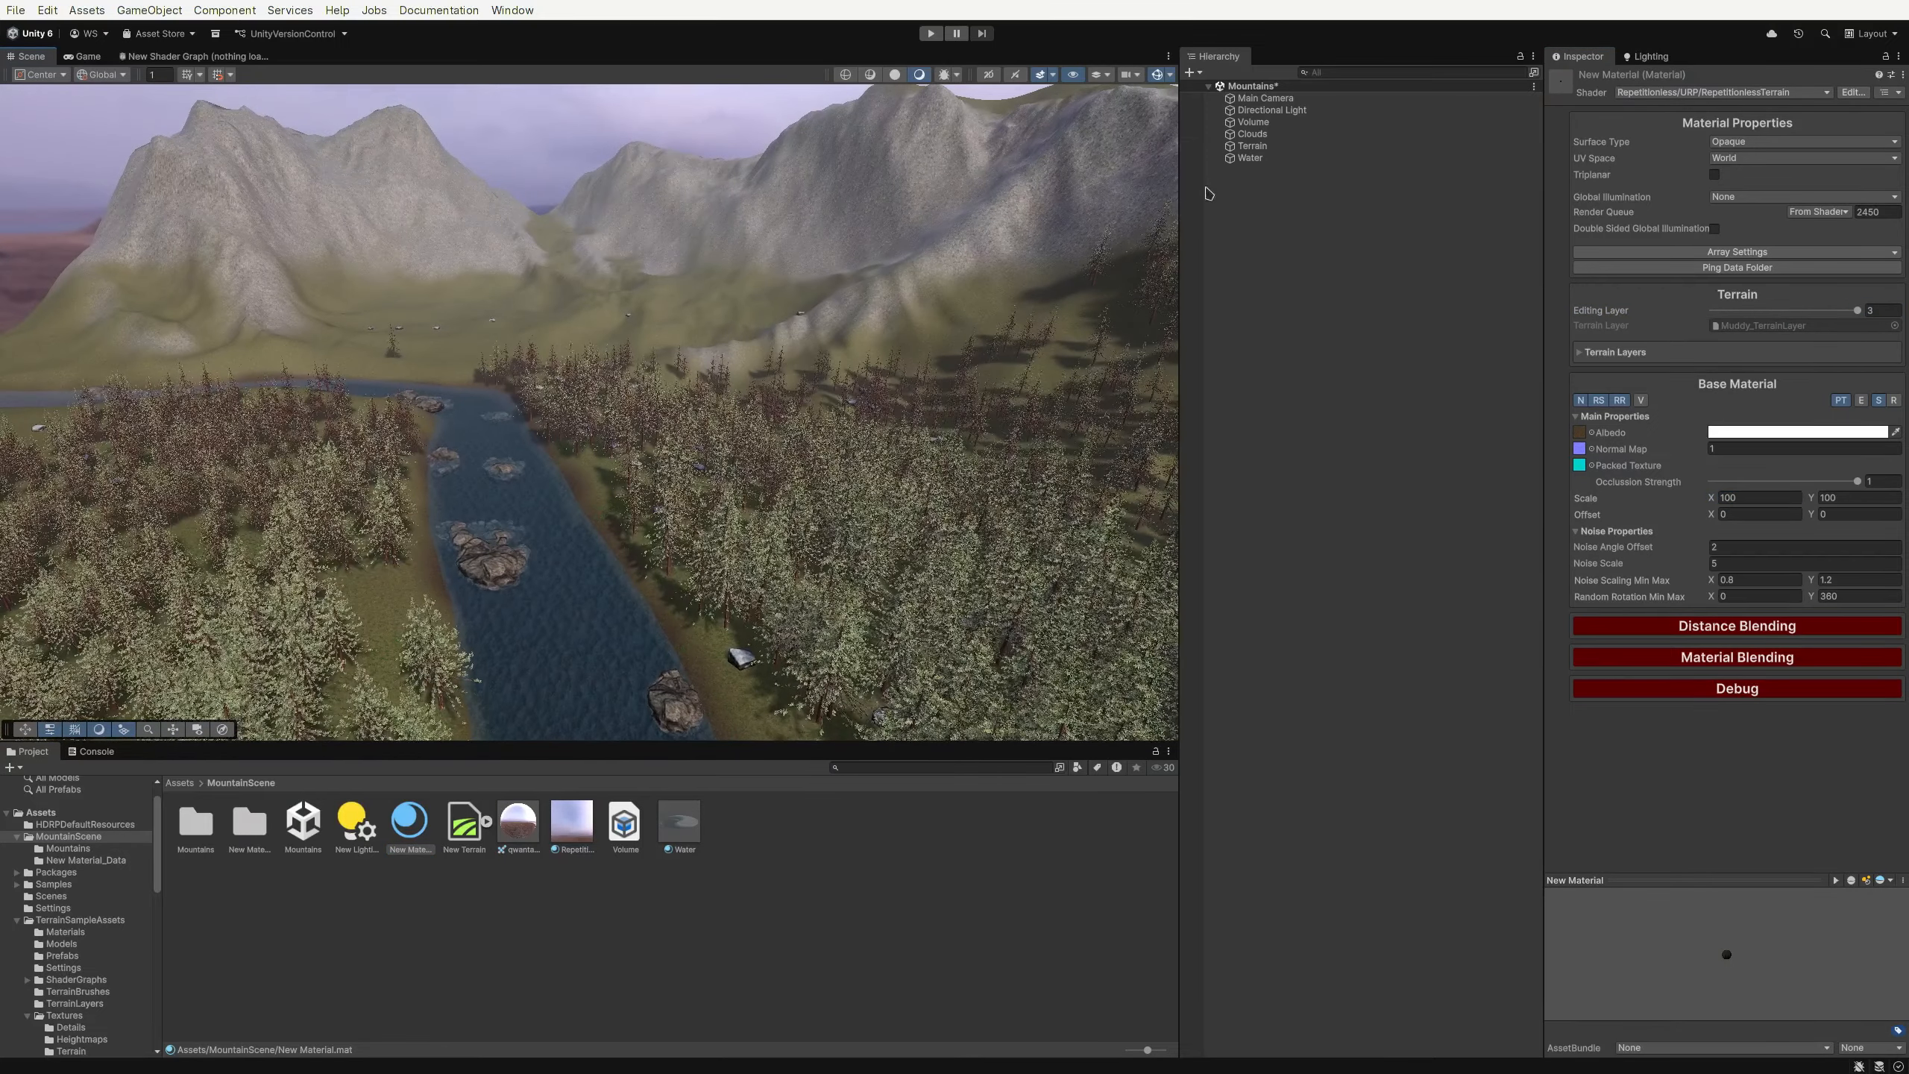
{"action": "left_click", "coordinate": [1275, 149]}
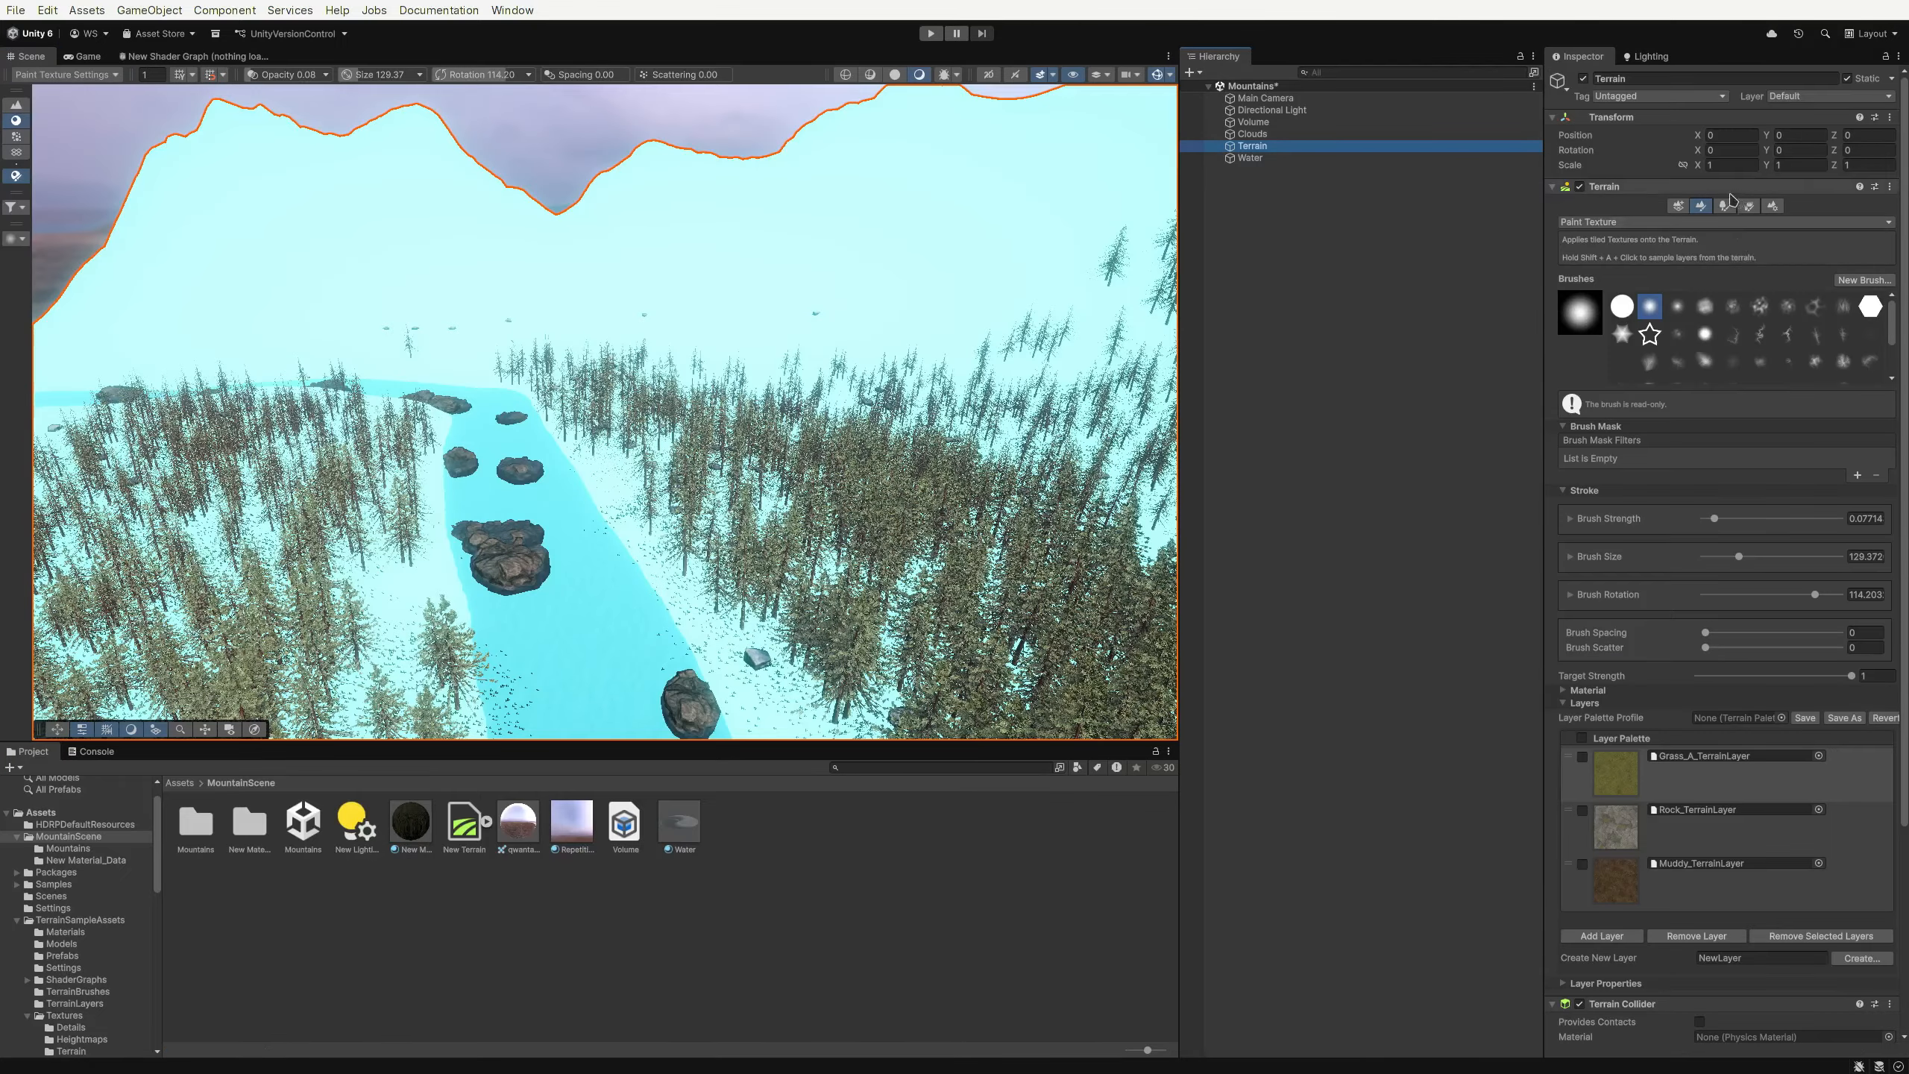
{"action": "scroll", "coordinate": [1613, 552], "scroll_direction": "down", "scroll_amount": 3}
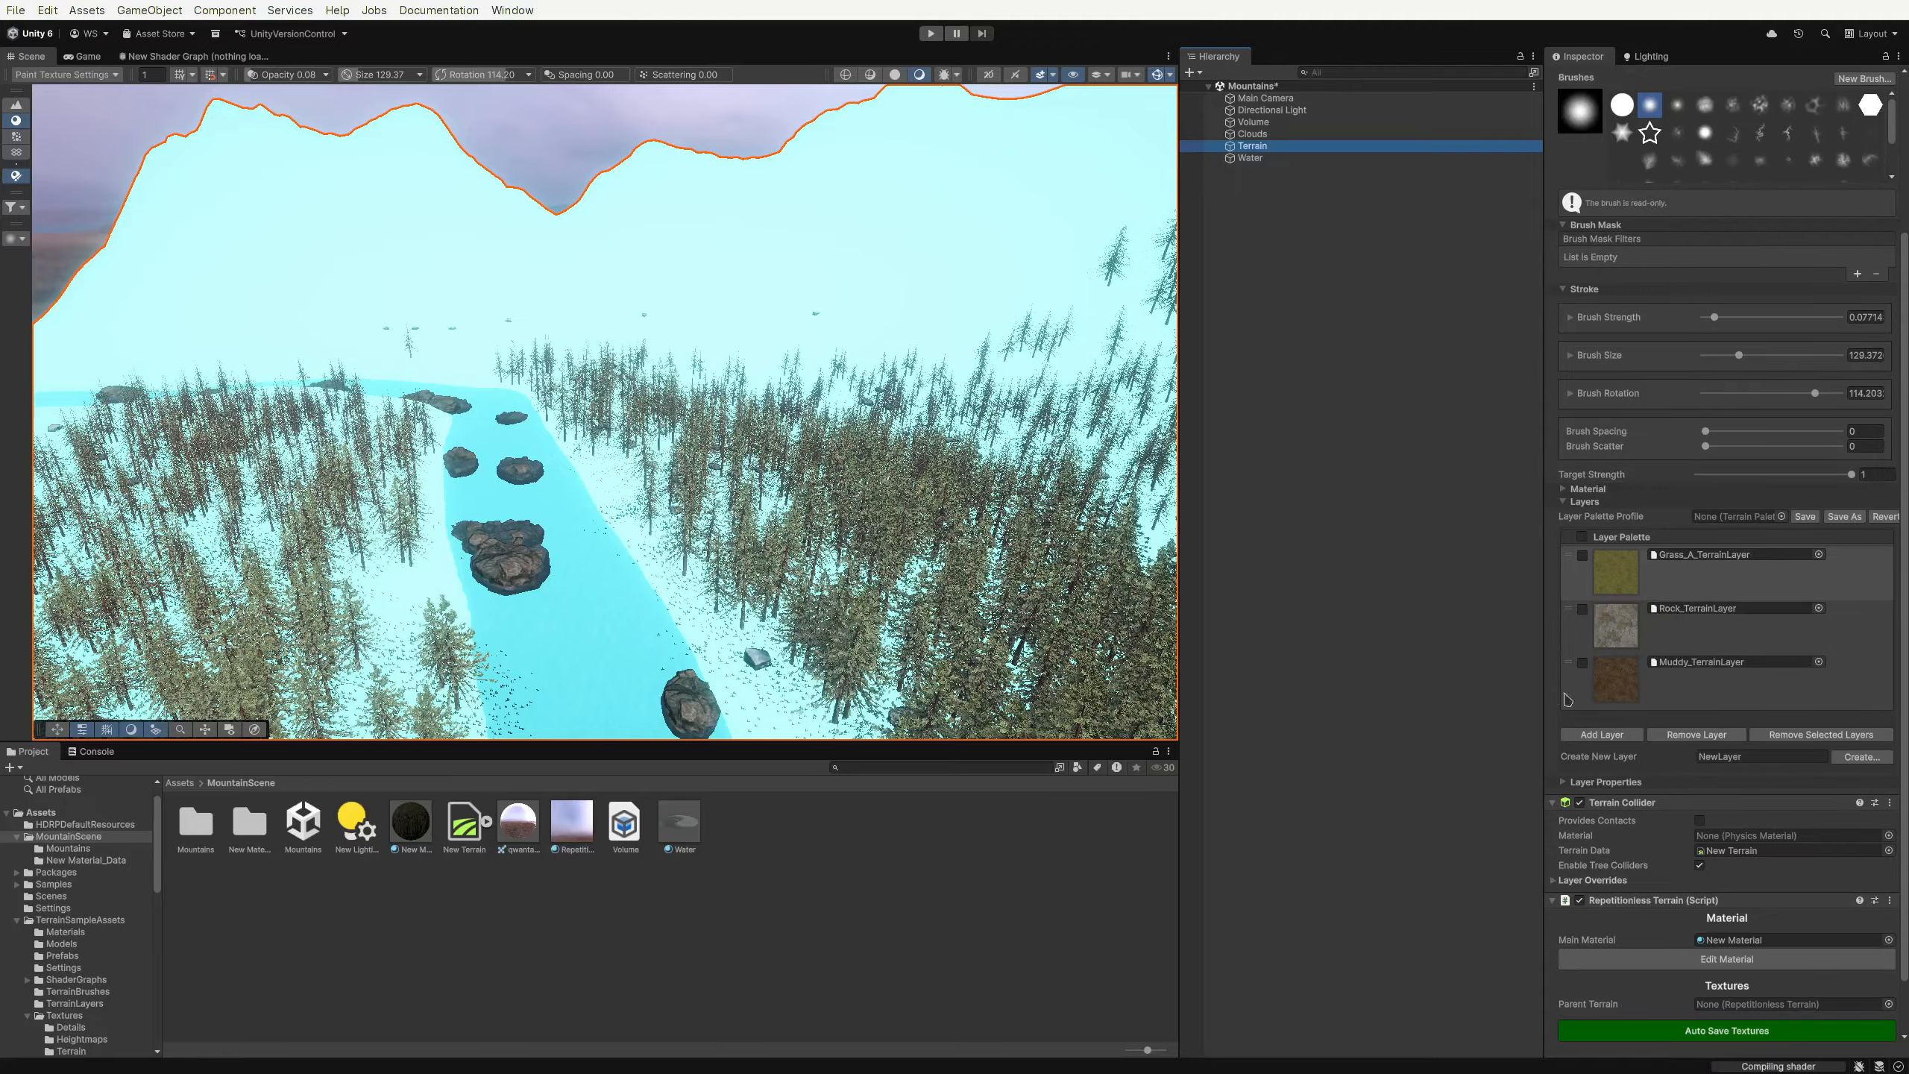
{"action": "scroll", "coordinate": [1625, 668], "scroll_direction": "down", "scroll_amount": 2}
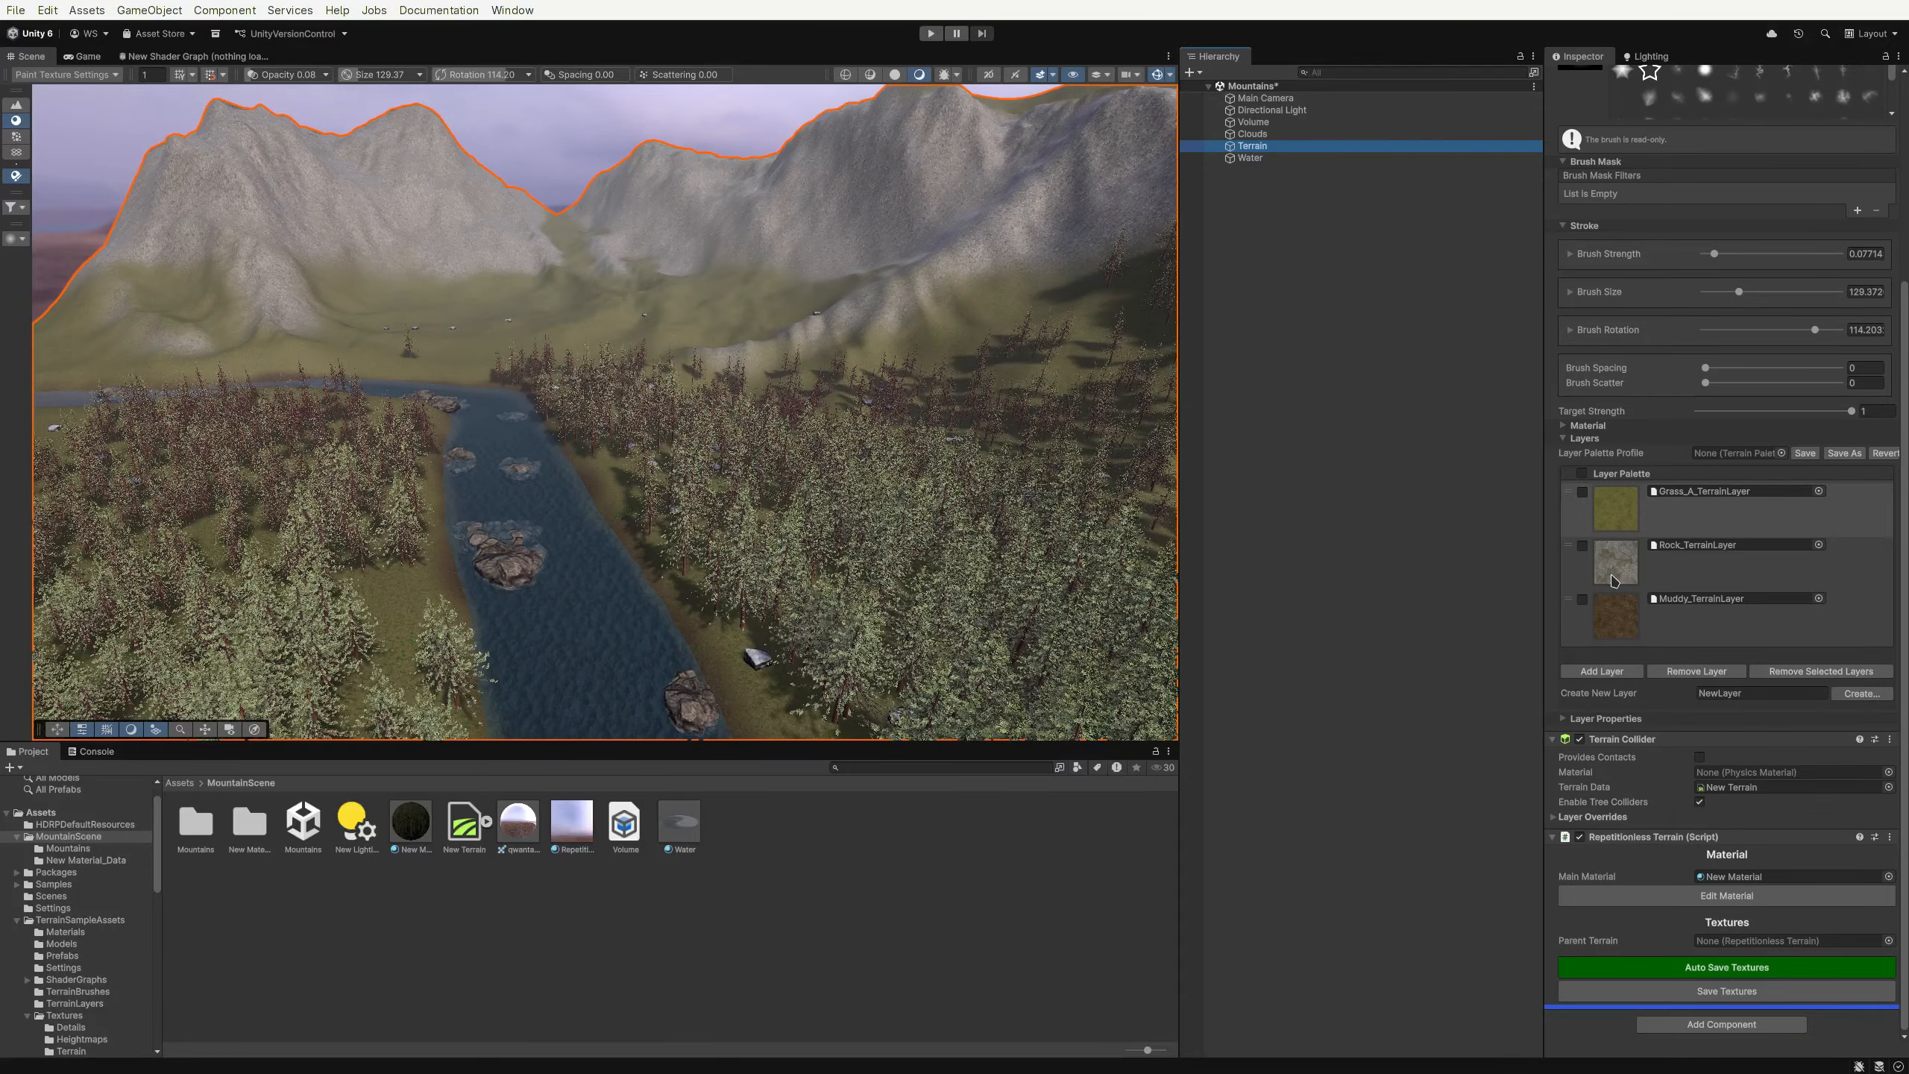
Add the Repetitionless Samples gravelly sand terrain layer as a fourth terrain layer
{"action": "mouse_move", "coordinate": [1609, 557]}
{"action": "left_mouse_down"}
{"action": "mouse_move", "coordinate": [1628, 526]}
{"action": "mouse_move", "coordinate": [1621, 565]}
{"action": "left_mouse_up"}
{"action": "left_click", "coordinate": [1601, 670]}
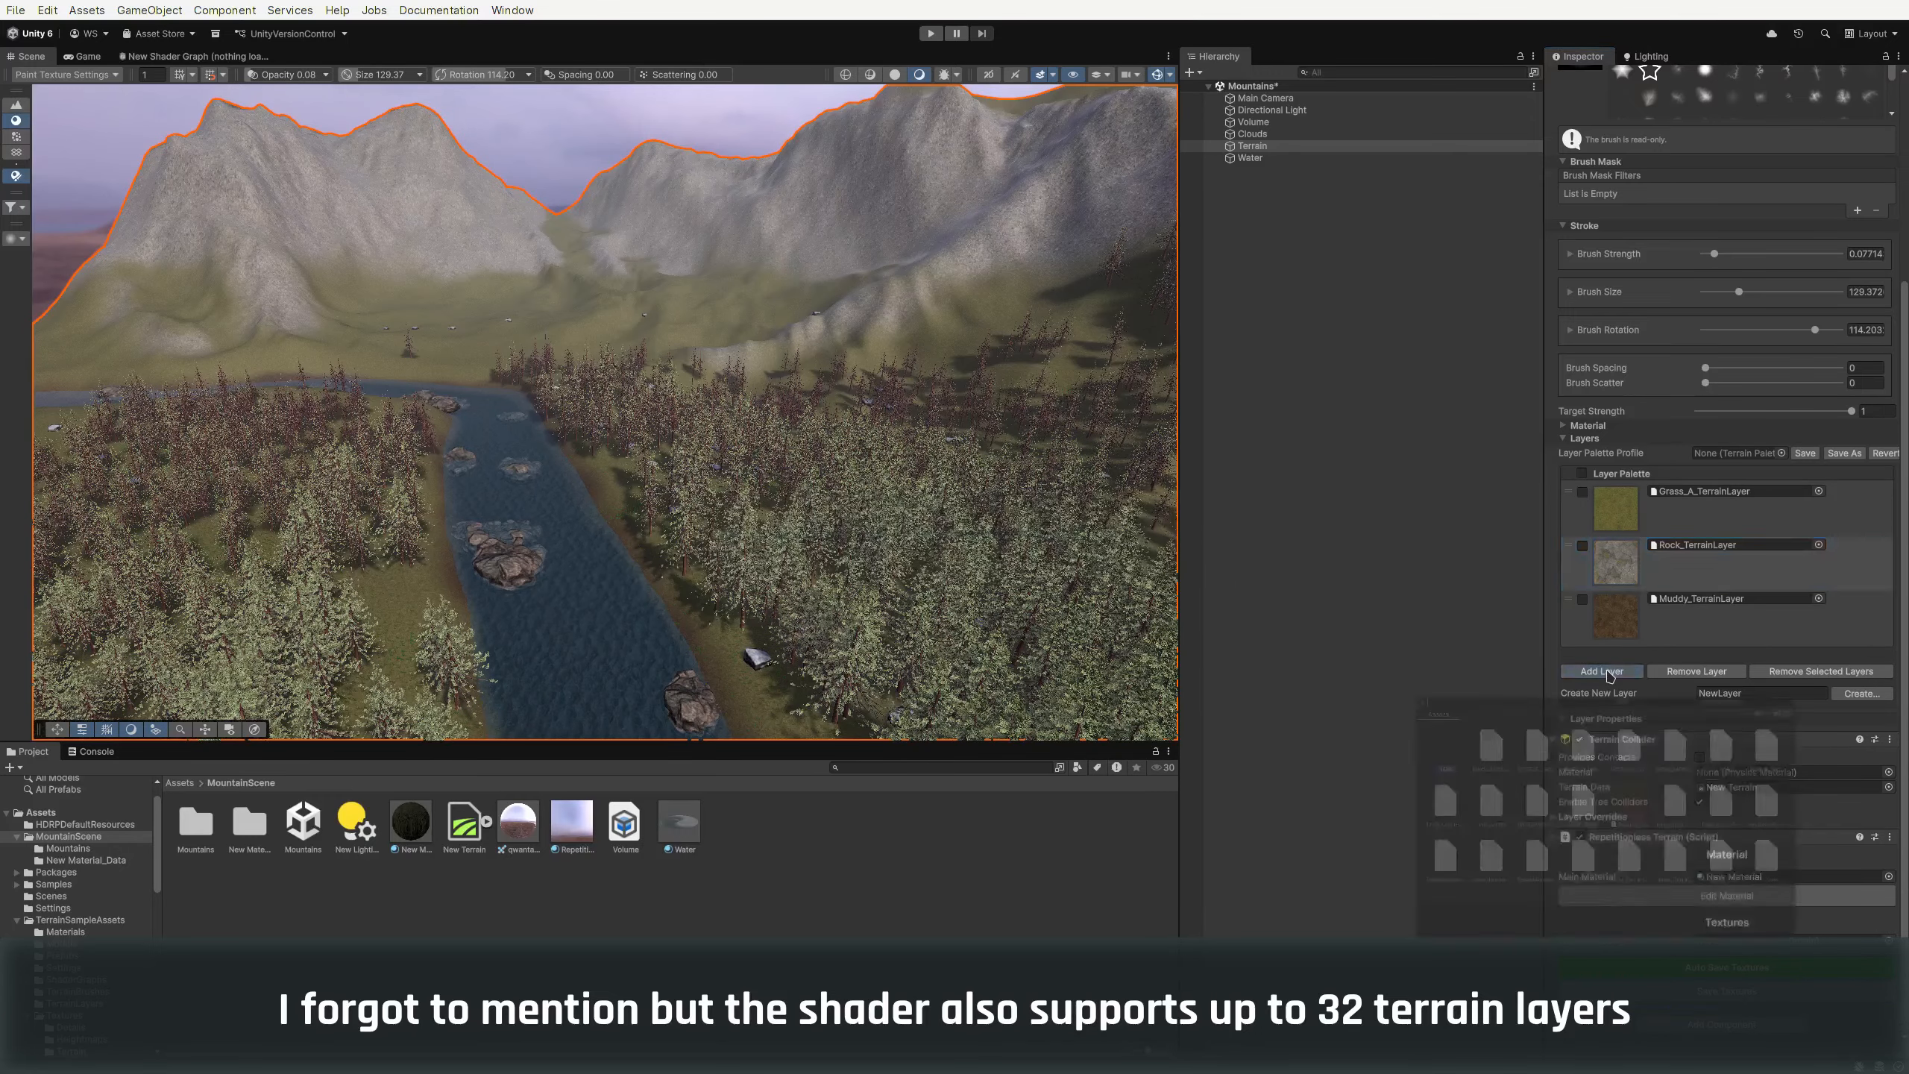
{"action": "double_click", "coordinate": [1517, 876]}
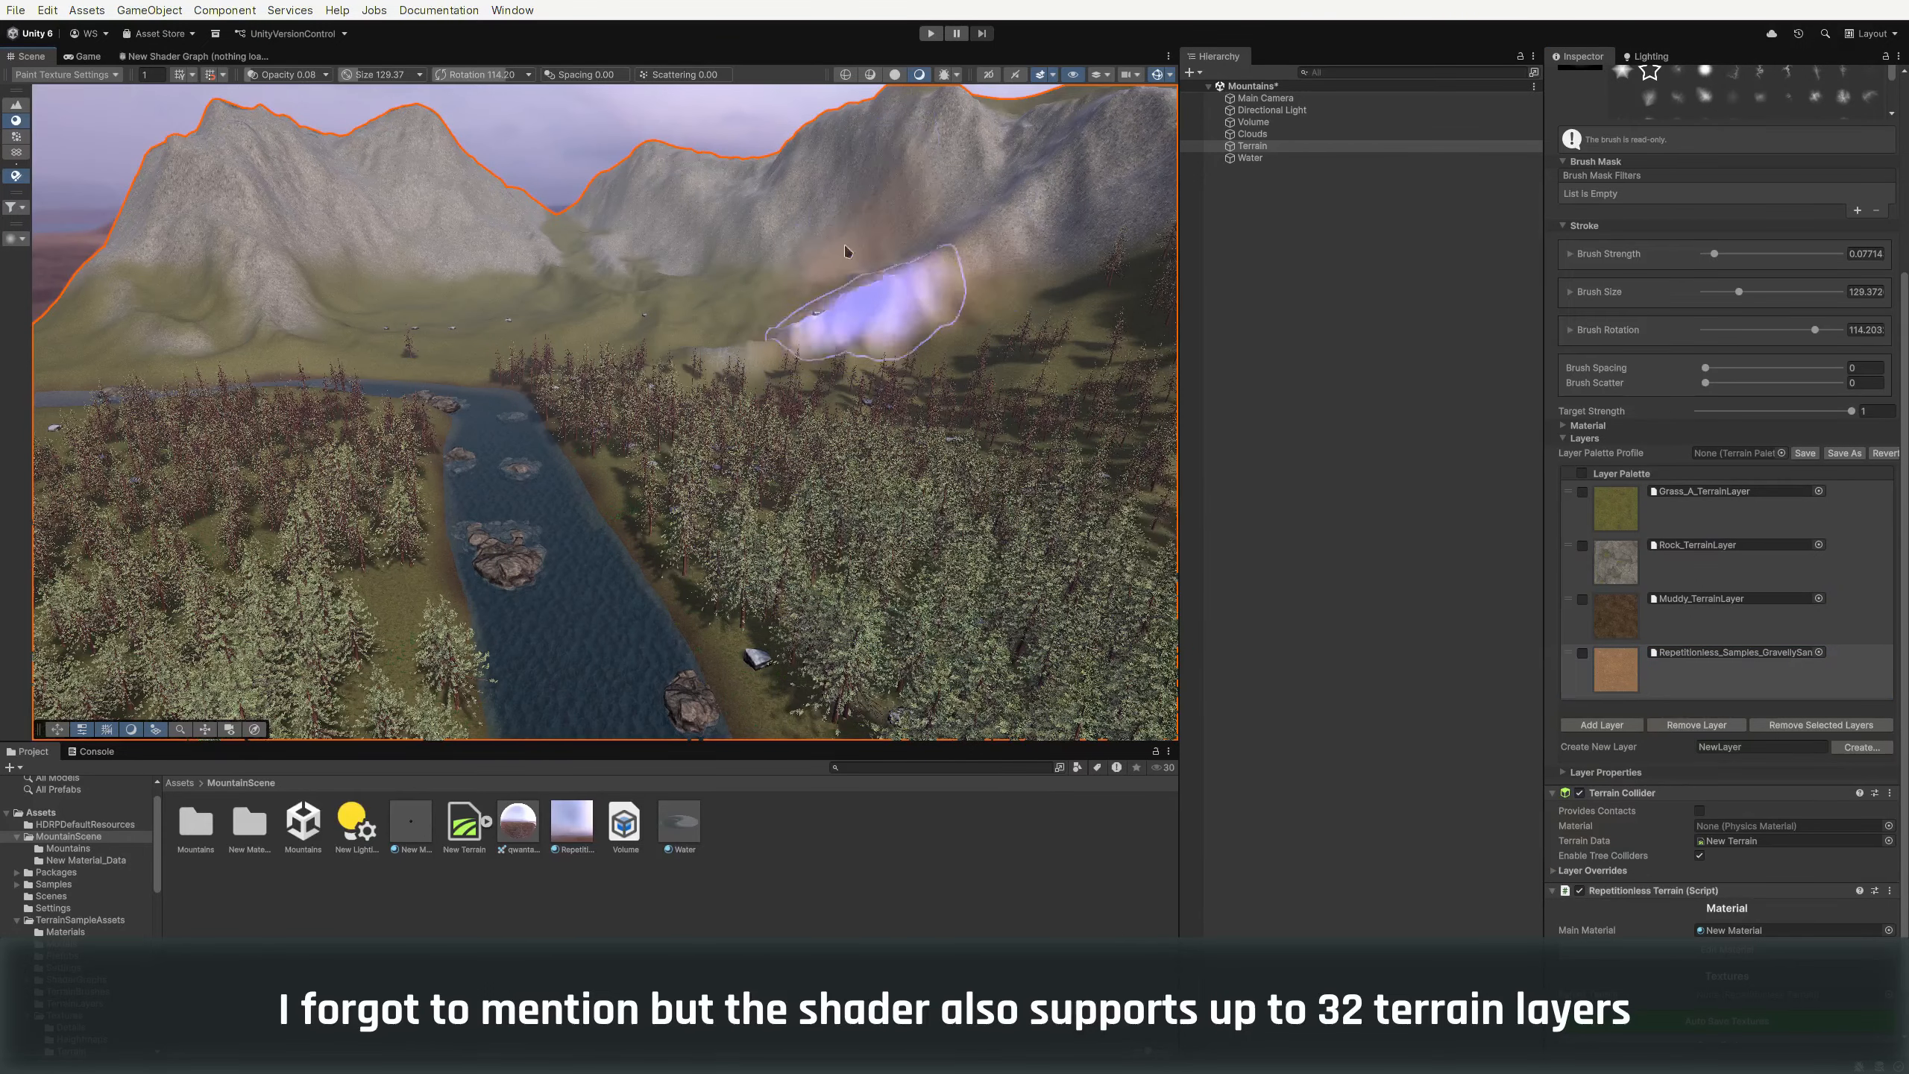
Select the newly added gravelly sand layer and remove it from the terrain
{"action": "scroll", "coordinate": [827, 364], "scroll_direction": "up", "scroll_amount": 3}
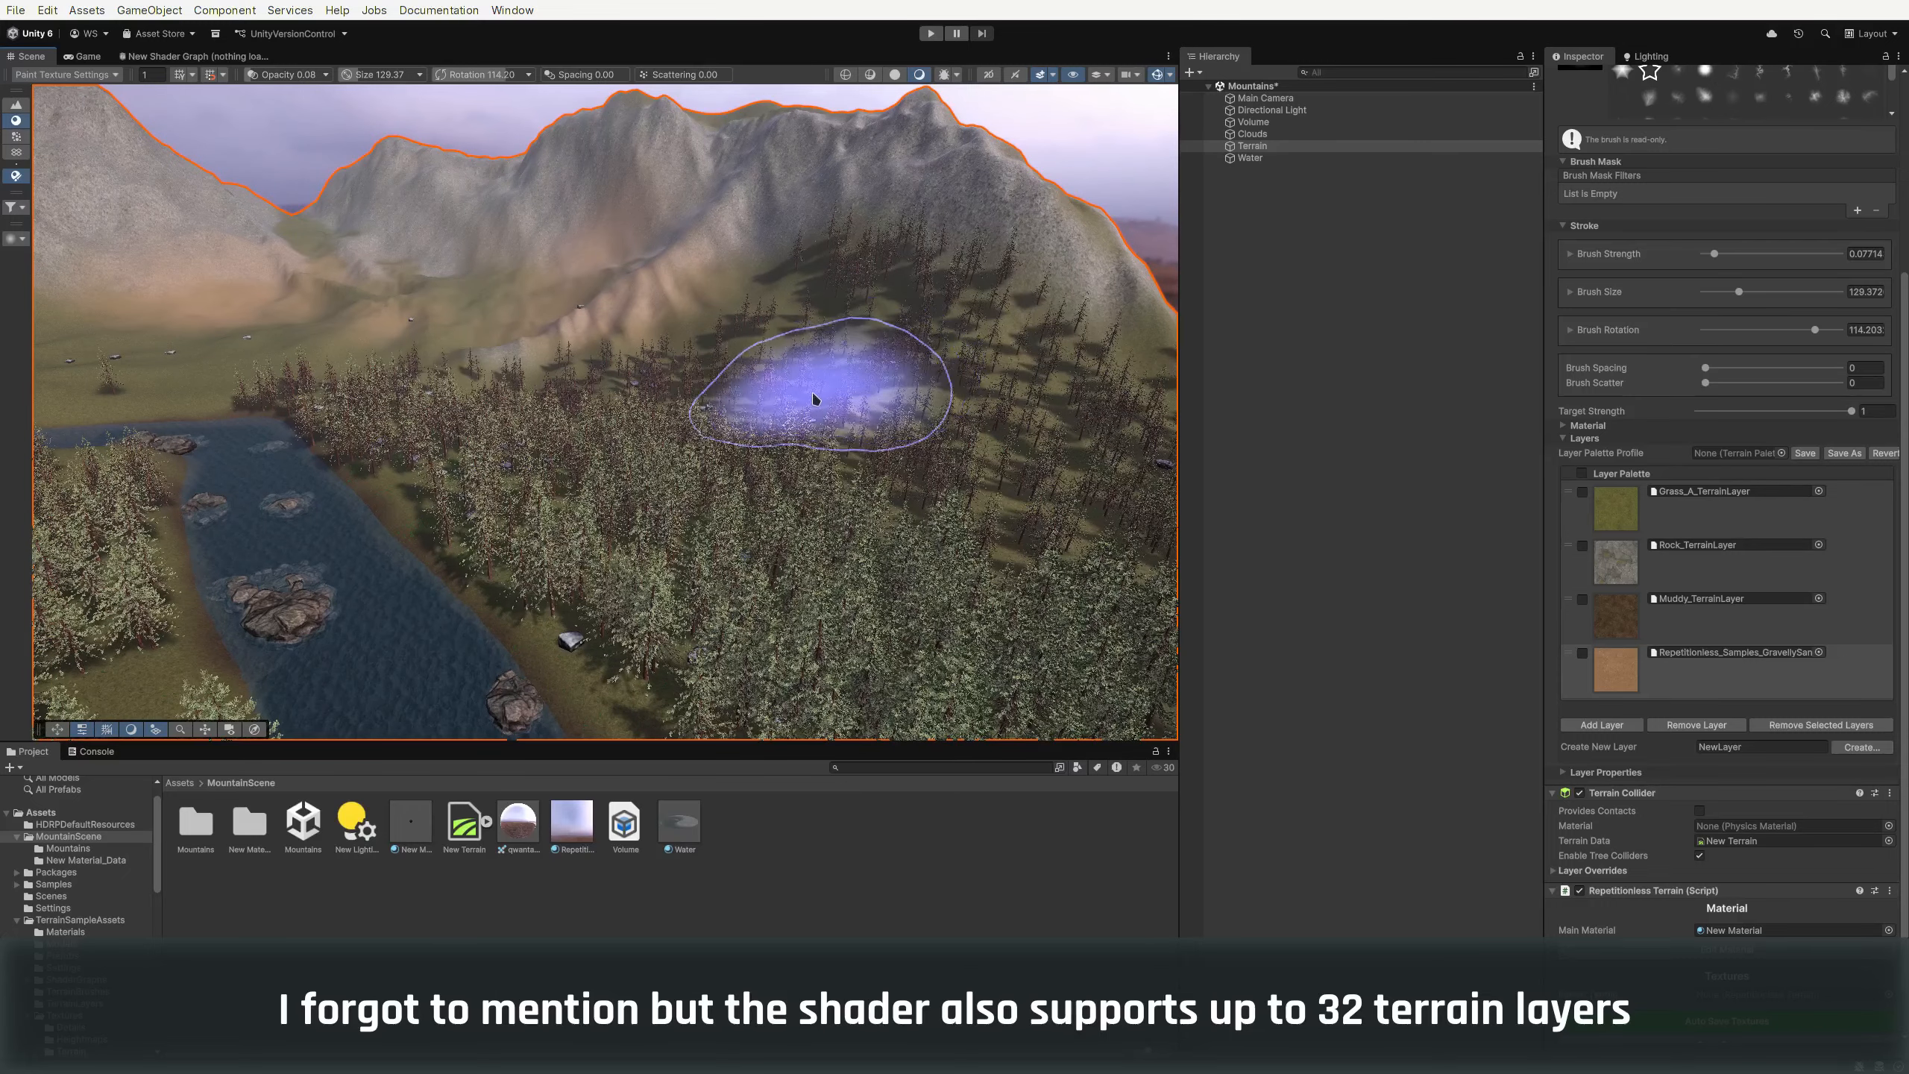
{"action": "right_click_drag", "start_coordinate": [866, 400], "coordinate": [736, 430]}
{"action": "left_click", "coordinate": [1665, 674]}
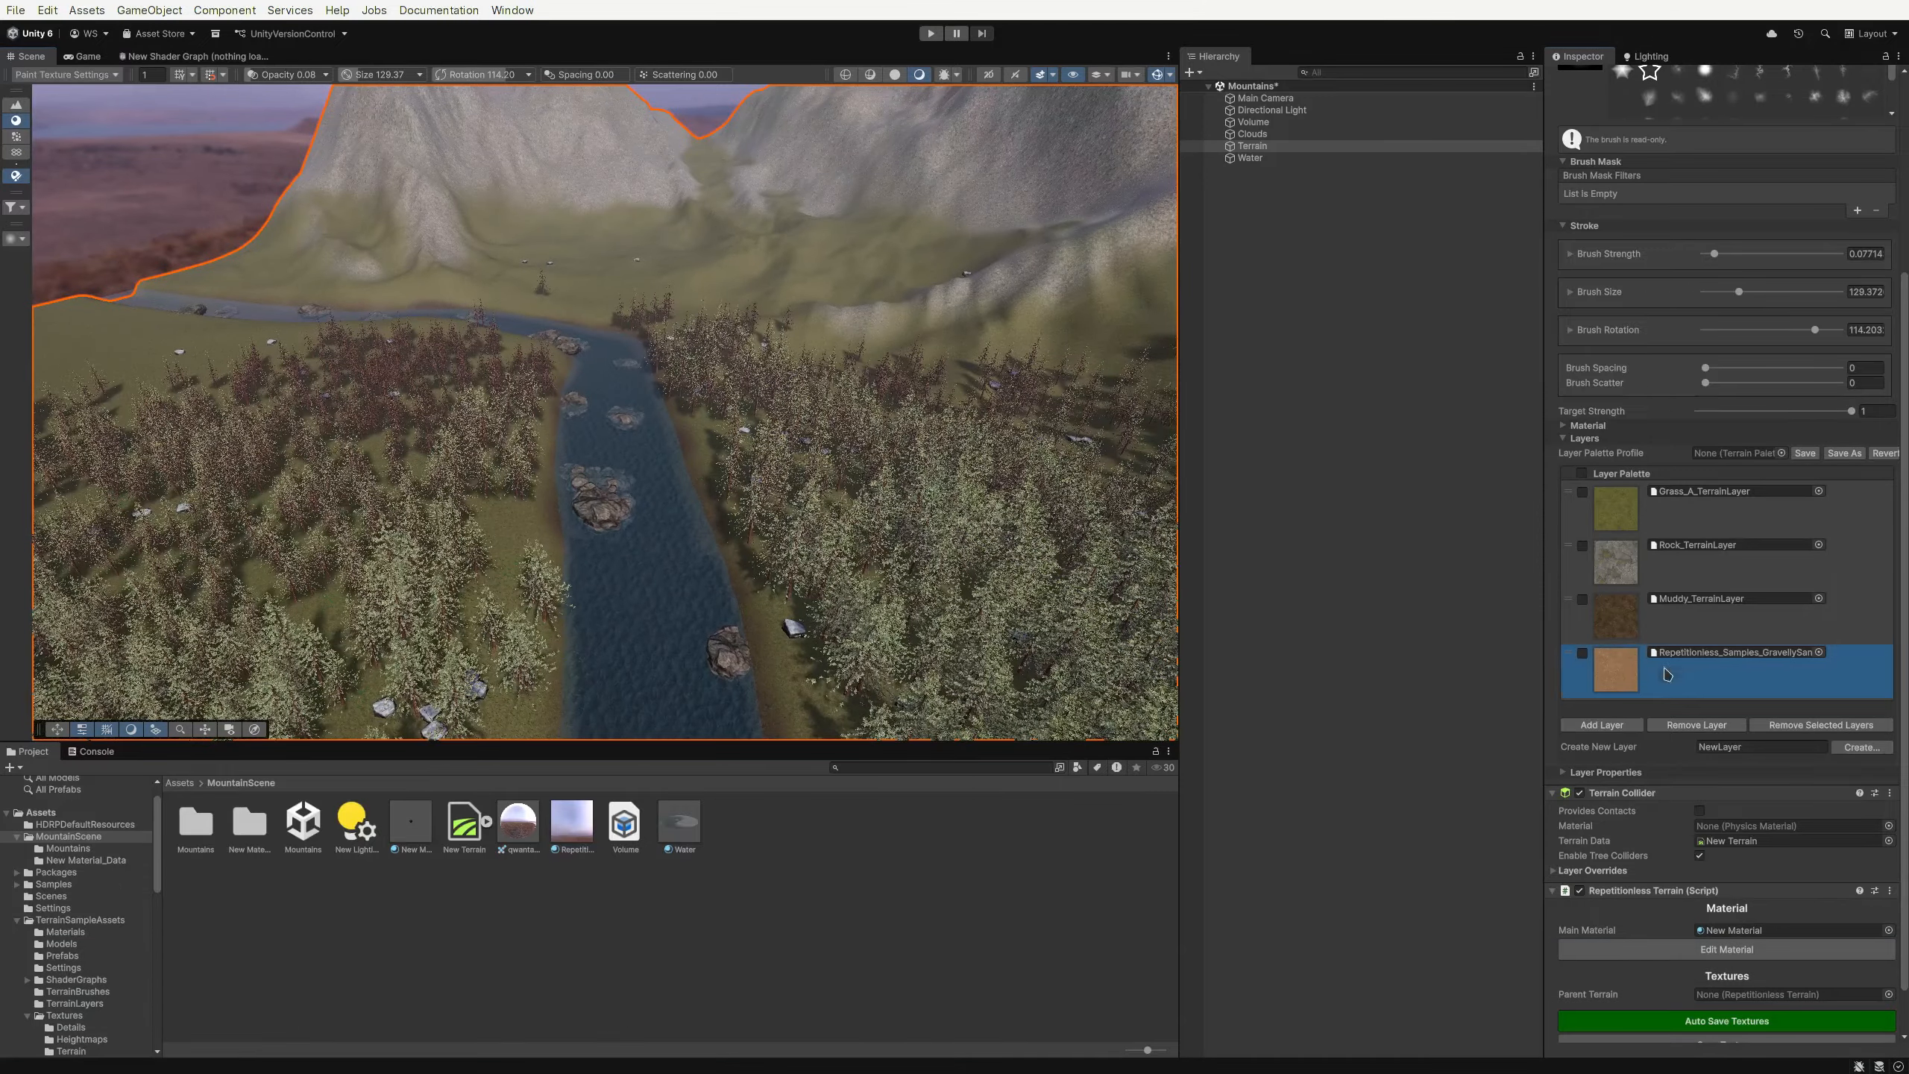
{"action": "left_click", "coordinate": [1698, 727]}
{"action": "left_click", "coordinate": [894, 555]}
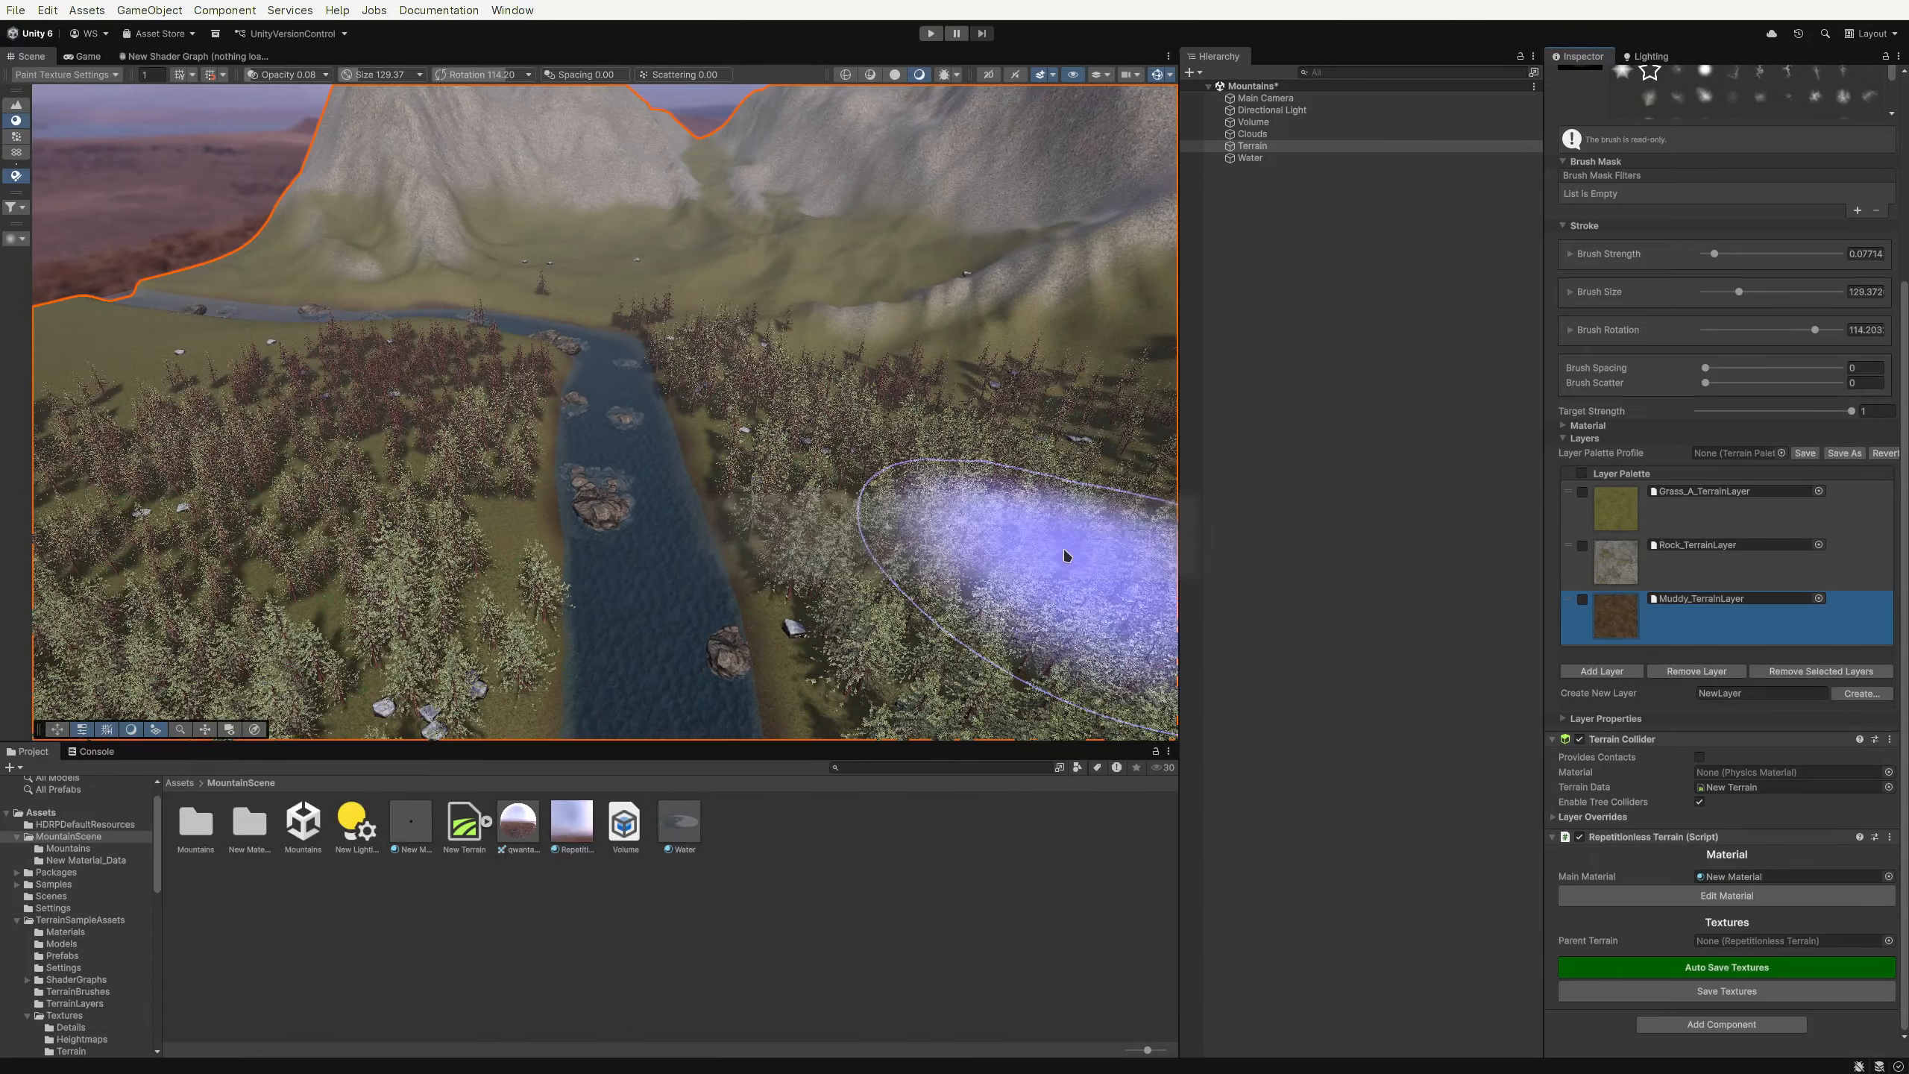
{"action": "right_click_drag", "start_coordinate": [774, 488], "coordinate": [857, 462]}
{"action": "key", "text": "w"}
{"action": "key", "text": "a"}
{"action": "key", "text": "e"}
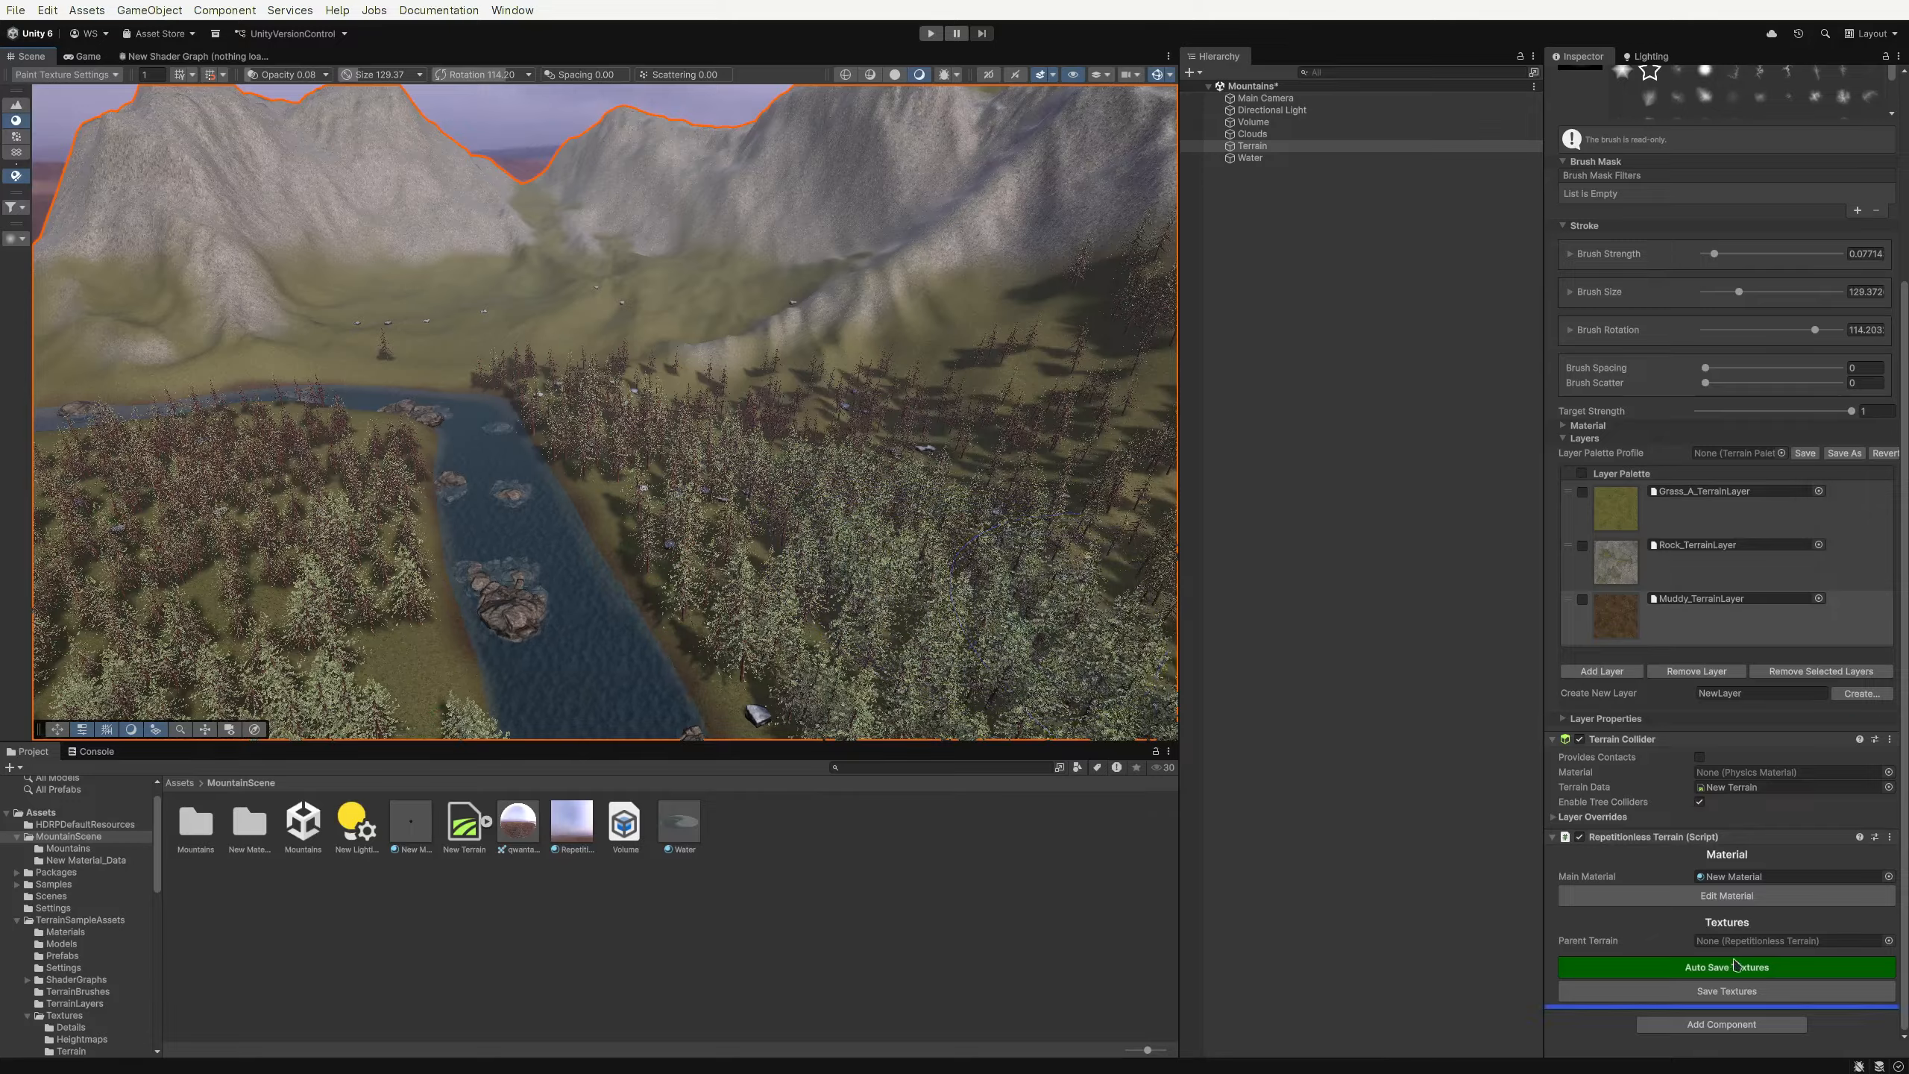
Turn off Auto Save Textures and save the terrain layer textures to the material manually
{"action": "left_click", "coordinate": [1736, 989]}
{"action": "left_click", "coordinate": [1720, 970]}
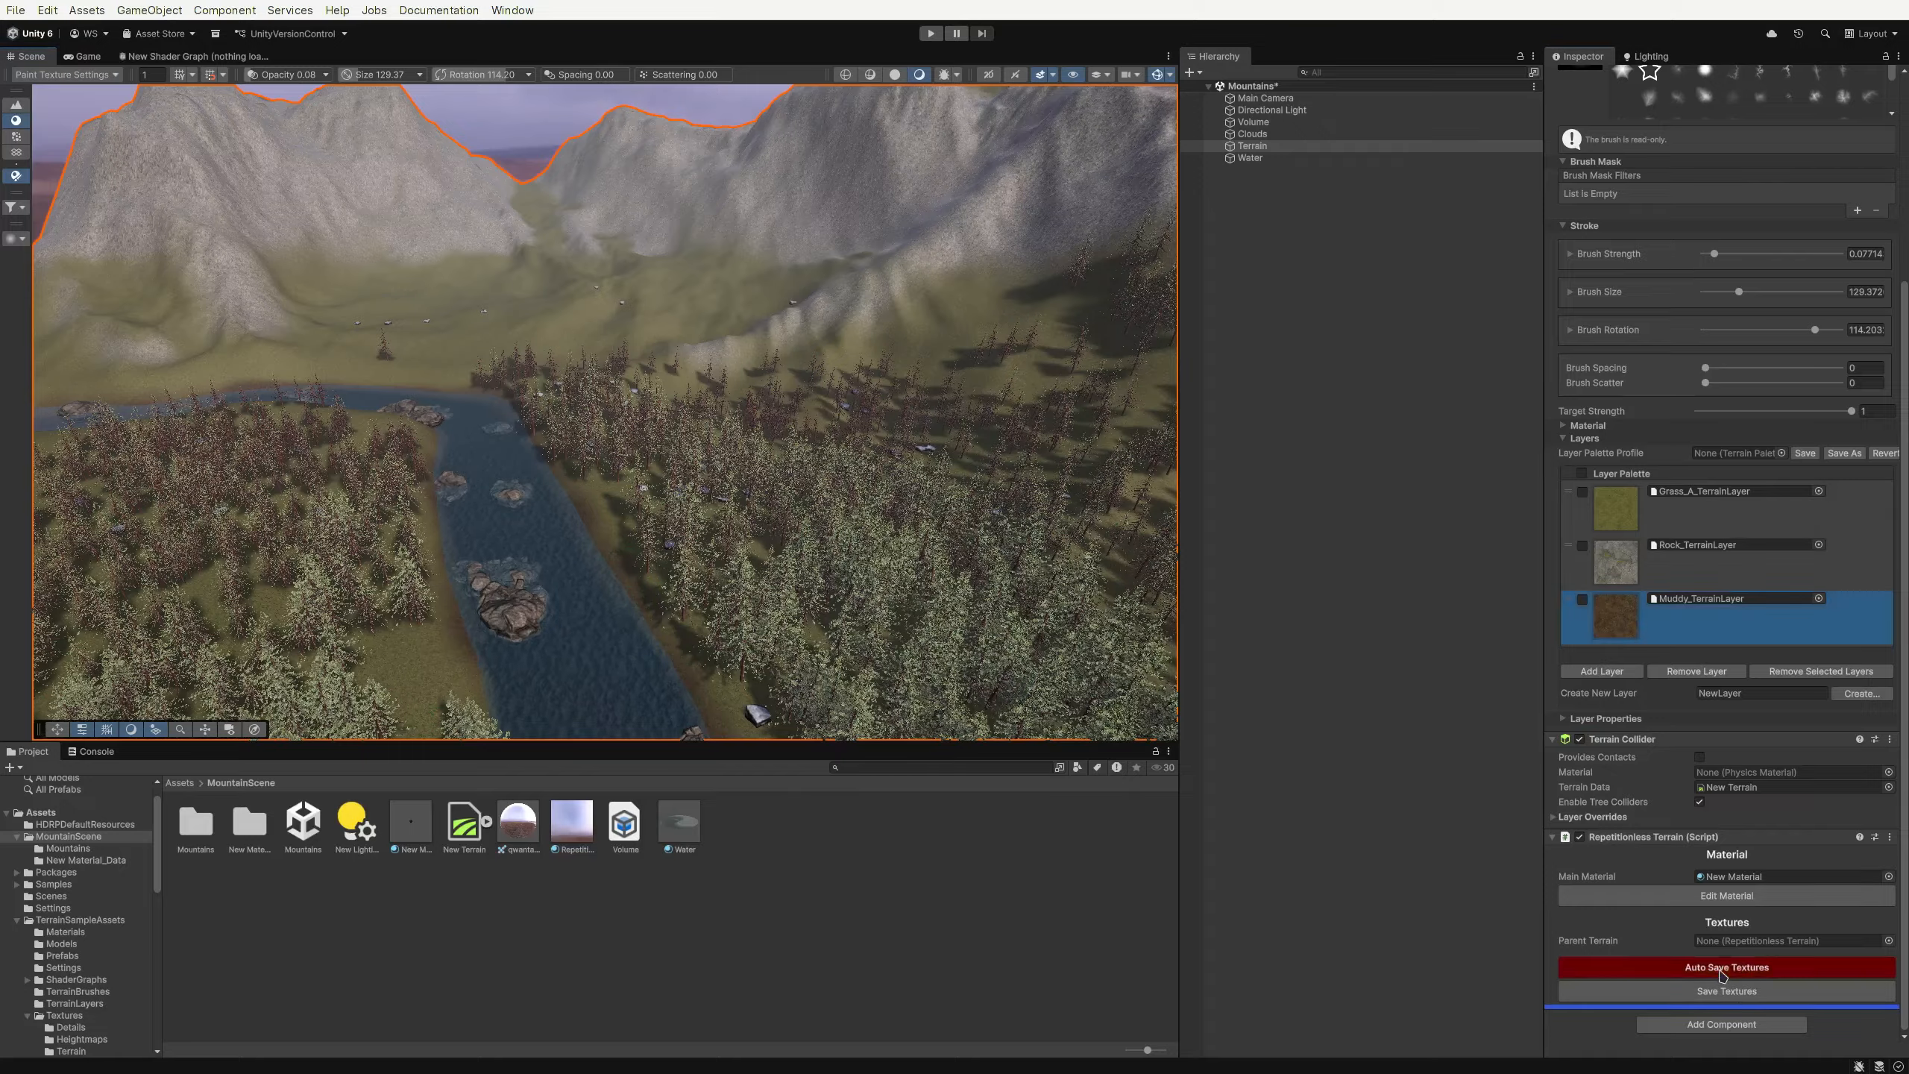
{"action": "mouse_move", "coordinate": [1700, 617]}
{"action": "left_mouse_down"}
{"action": "mouse_move", "coordinate": [1700, 508]}
{"action": "mouse_move", "coordinate": [1695, 613]}
{"action": "left_mouse_up"}
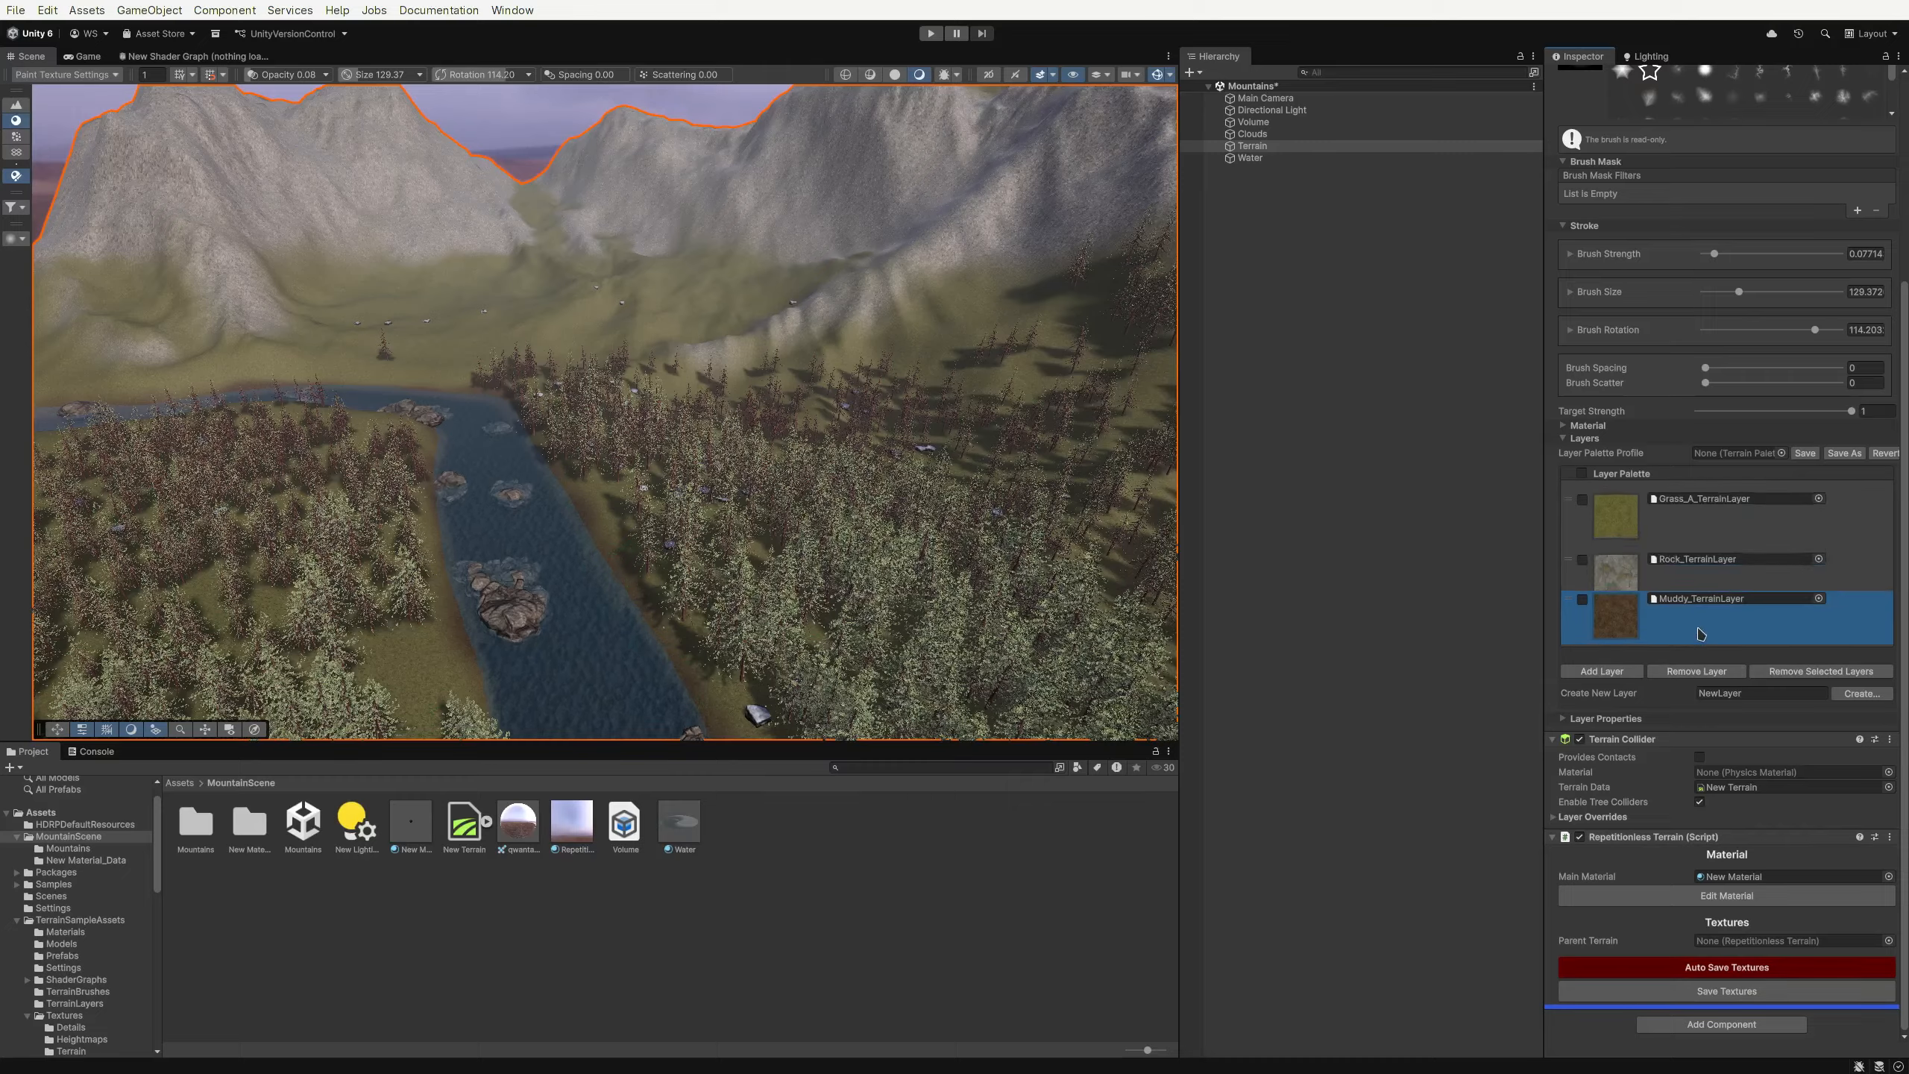
{"action": "left_click", "coordinate": [1711, 992]}
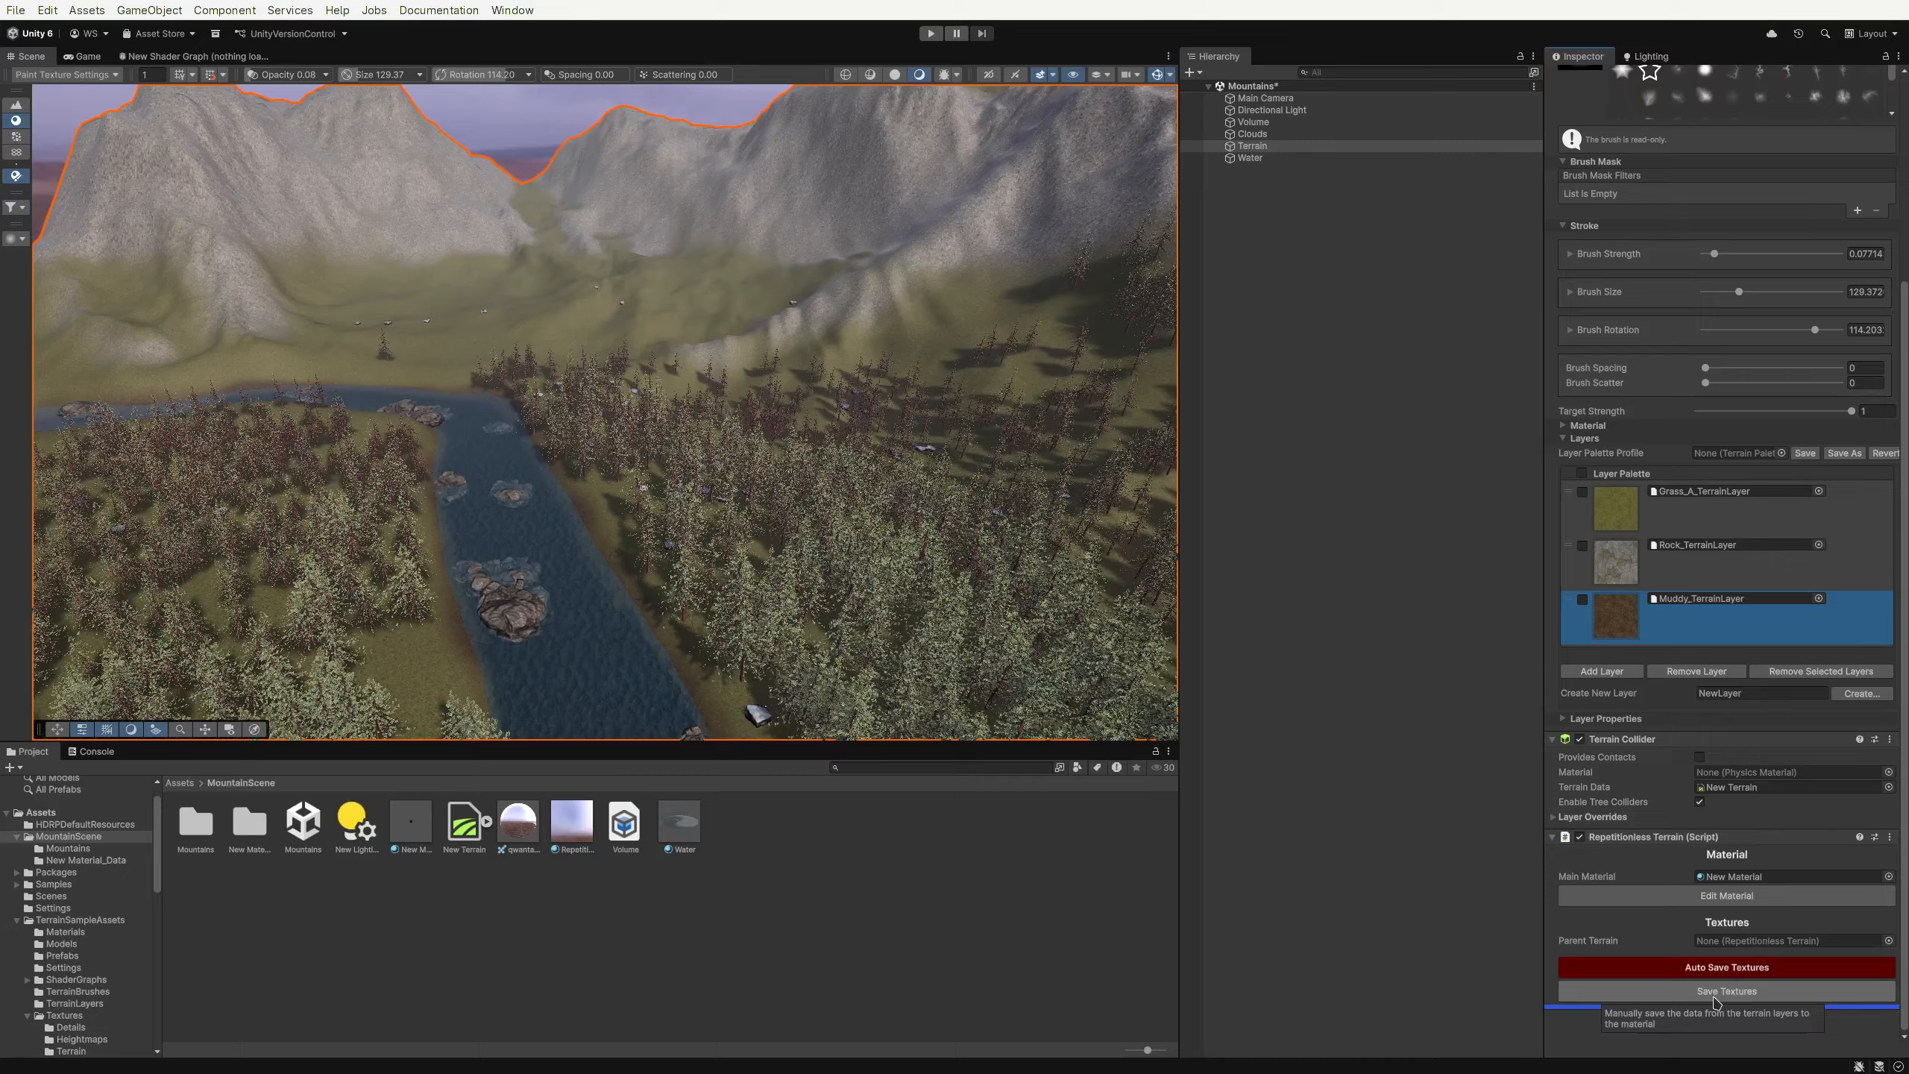
{"action": "left_click", "coordinate": [1716, 992]}
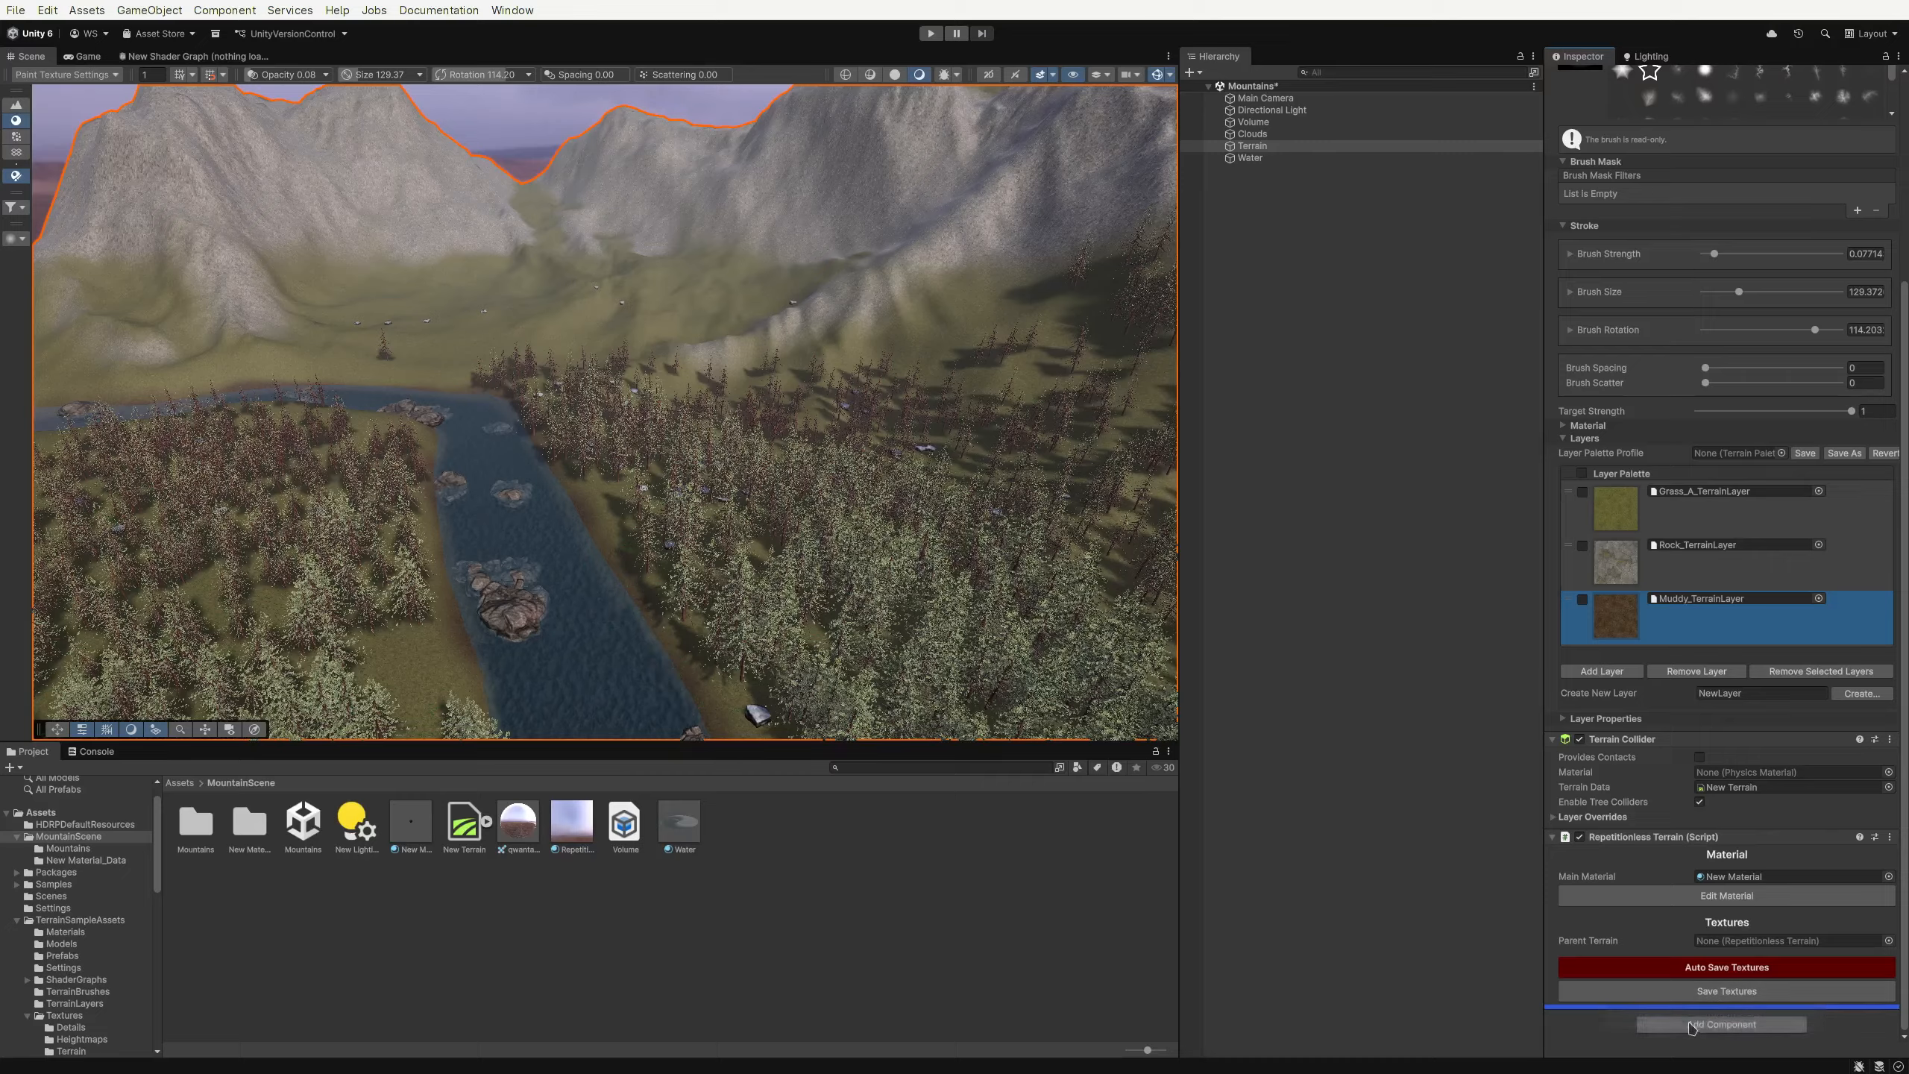
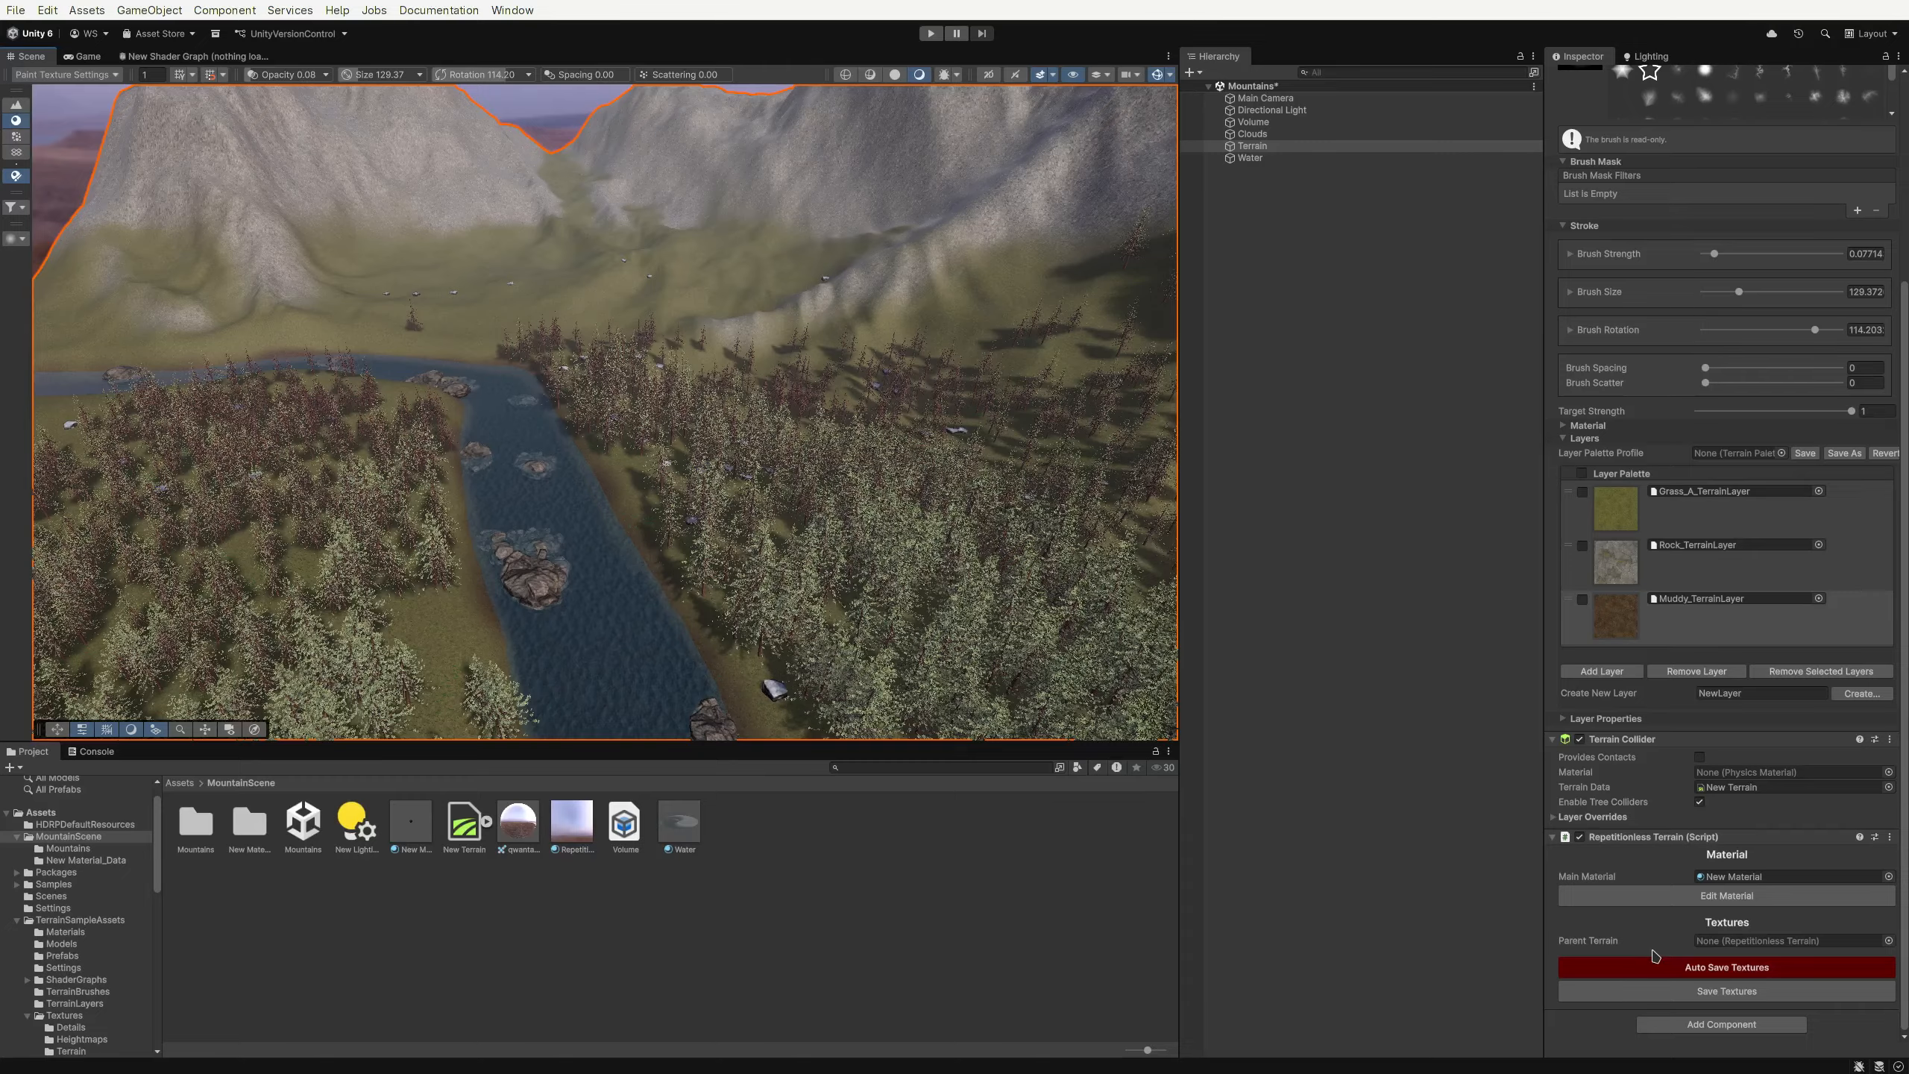
Create a neighbor terrain along the terrain's edge with the Create Neighbor Terrains tool
{"action": "scroll", "coordinate": [977, 598], "scroll_direction": "down", "scroll_amount": 5}
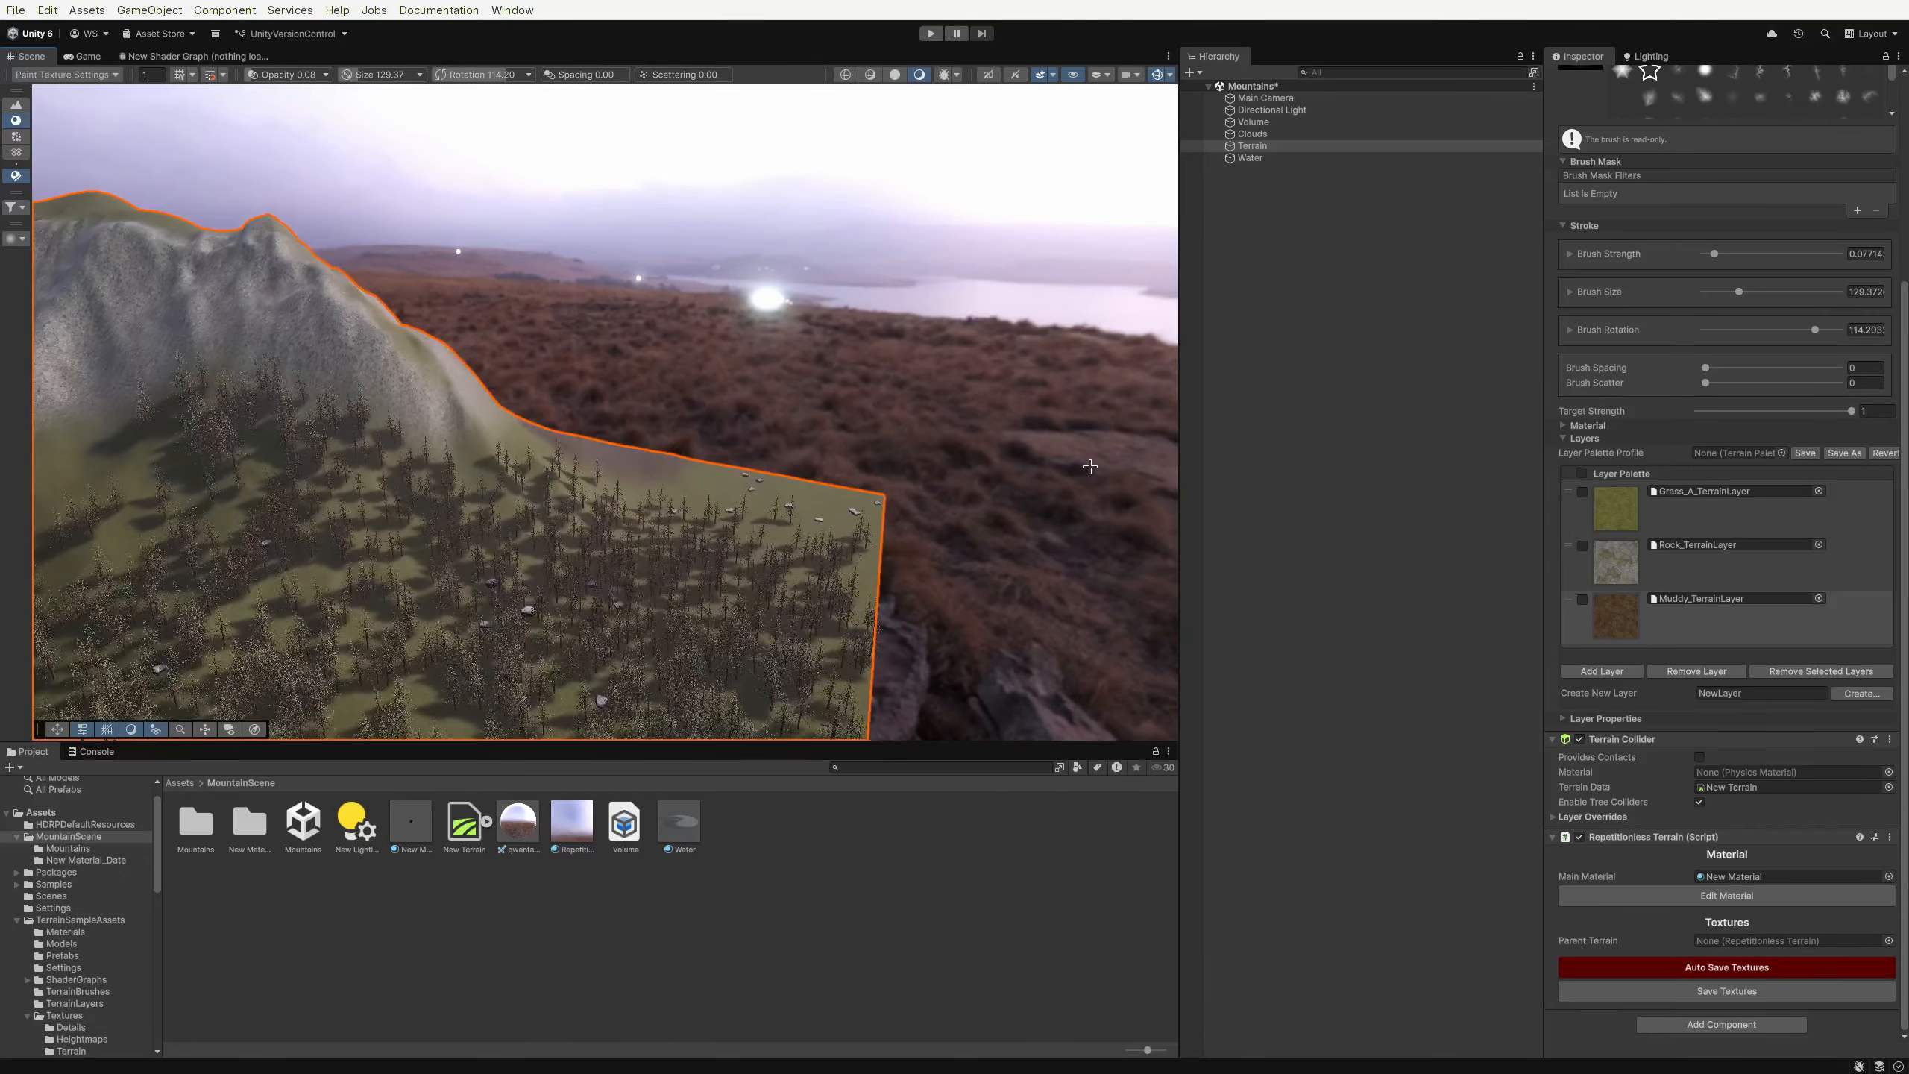
{"action": "right_click_drag", "start_coordinate": [1090, 466], "coordinate": [1004, 495]}
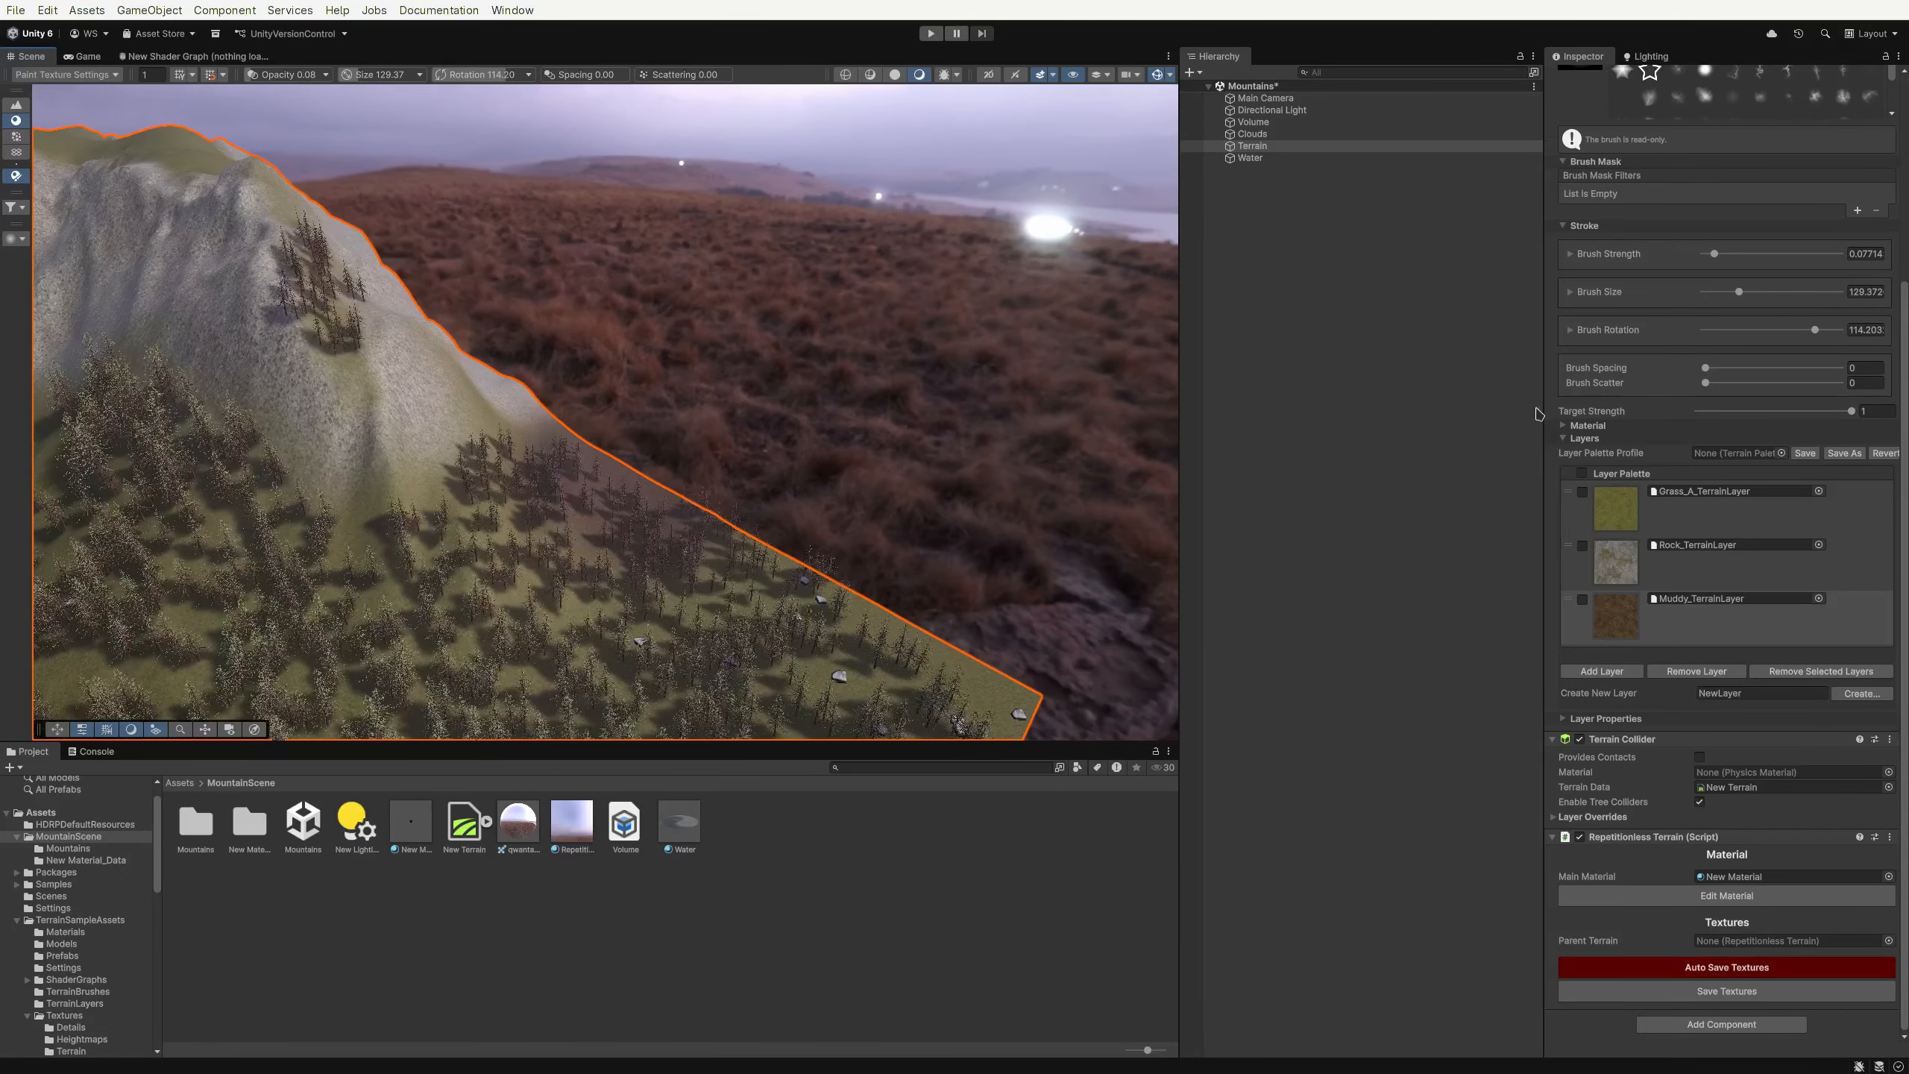
{"action": "scroll", "coordinate": [1653, 414], "scroll_direction": "up", "scroll_amount": 10}
{"action": "left_click", "coordinate": [1681, 210]}
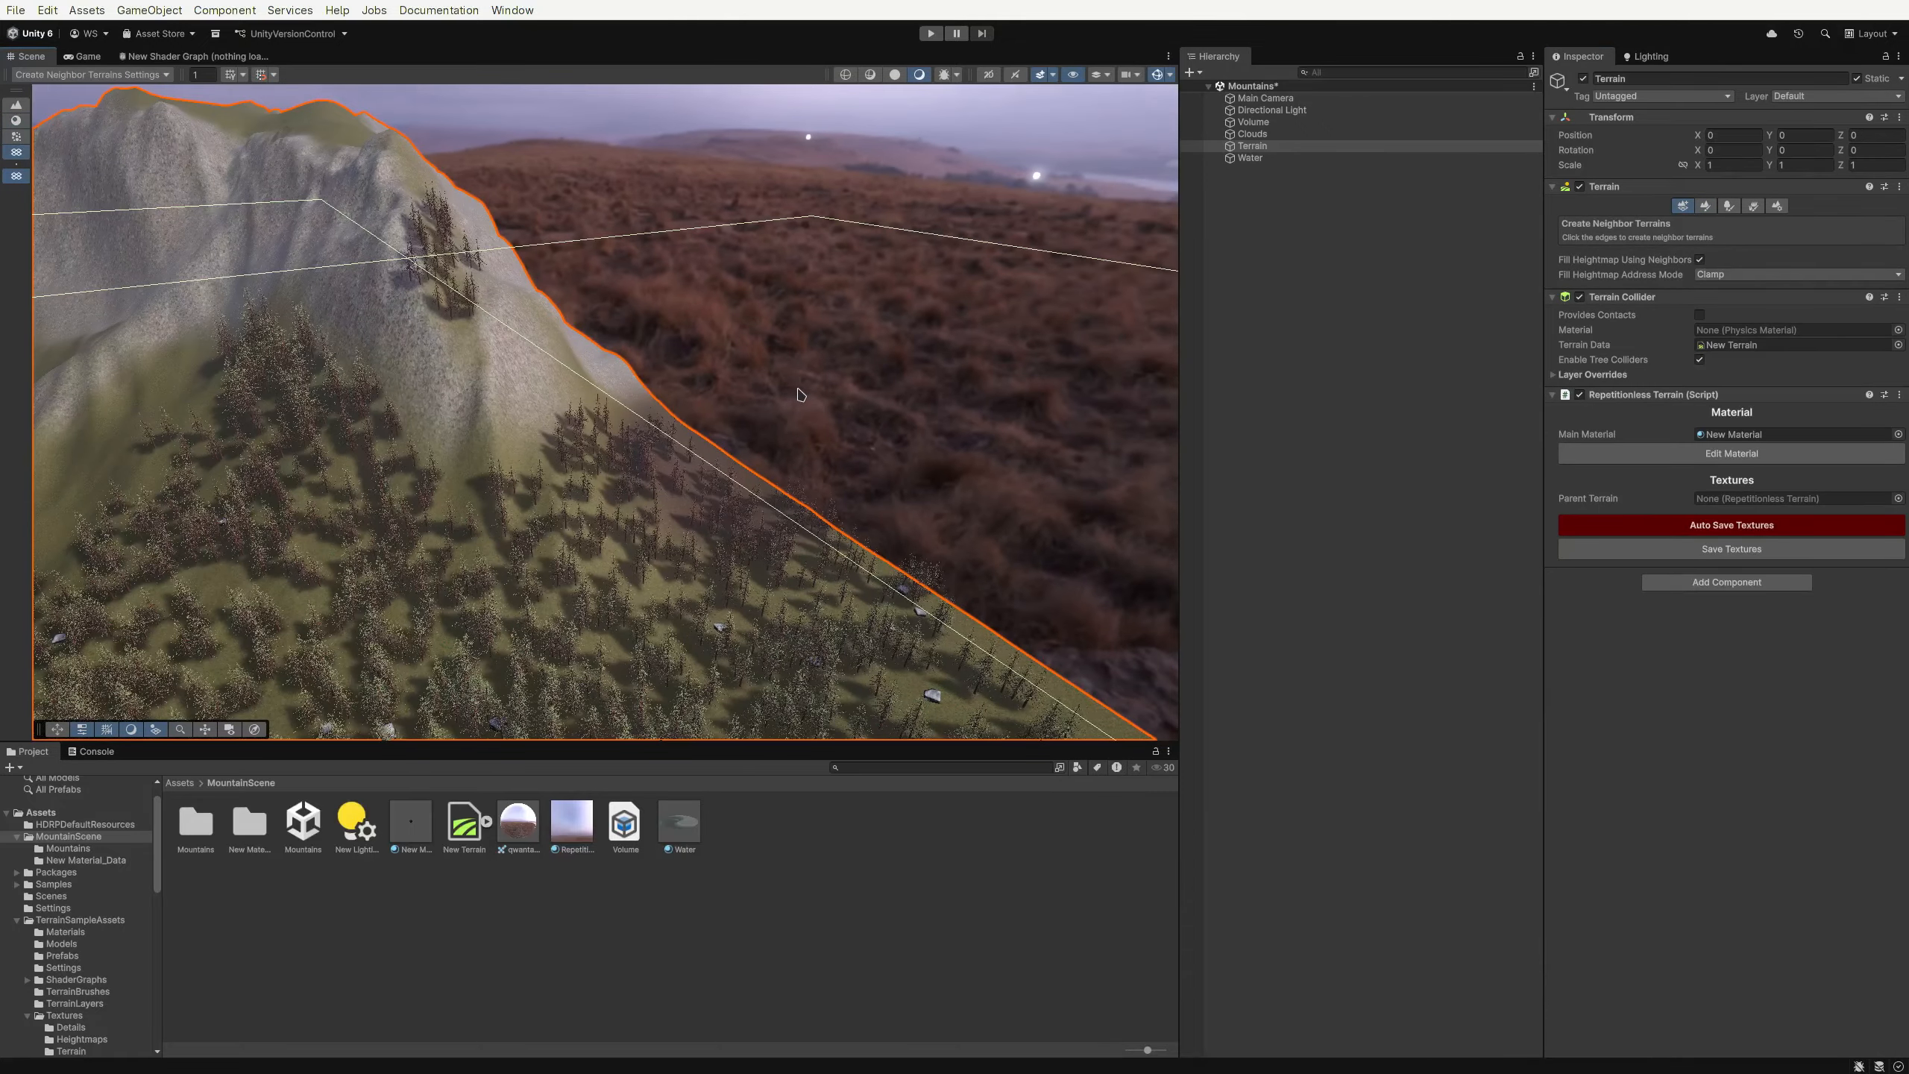
{"action": "left_click", "coordinate": [800, 394]}
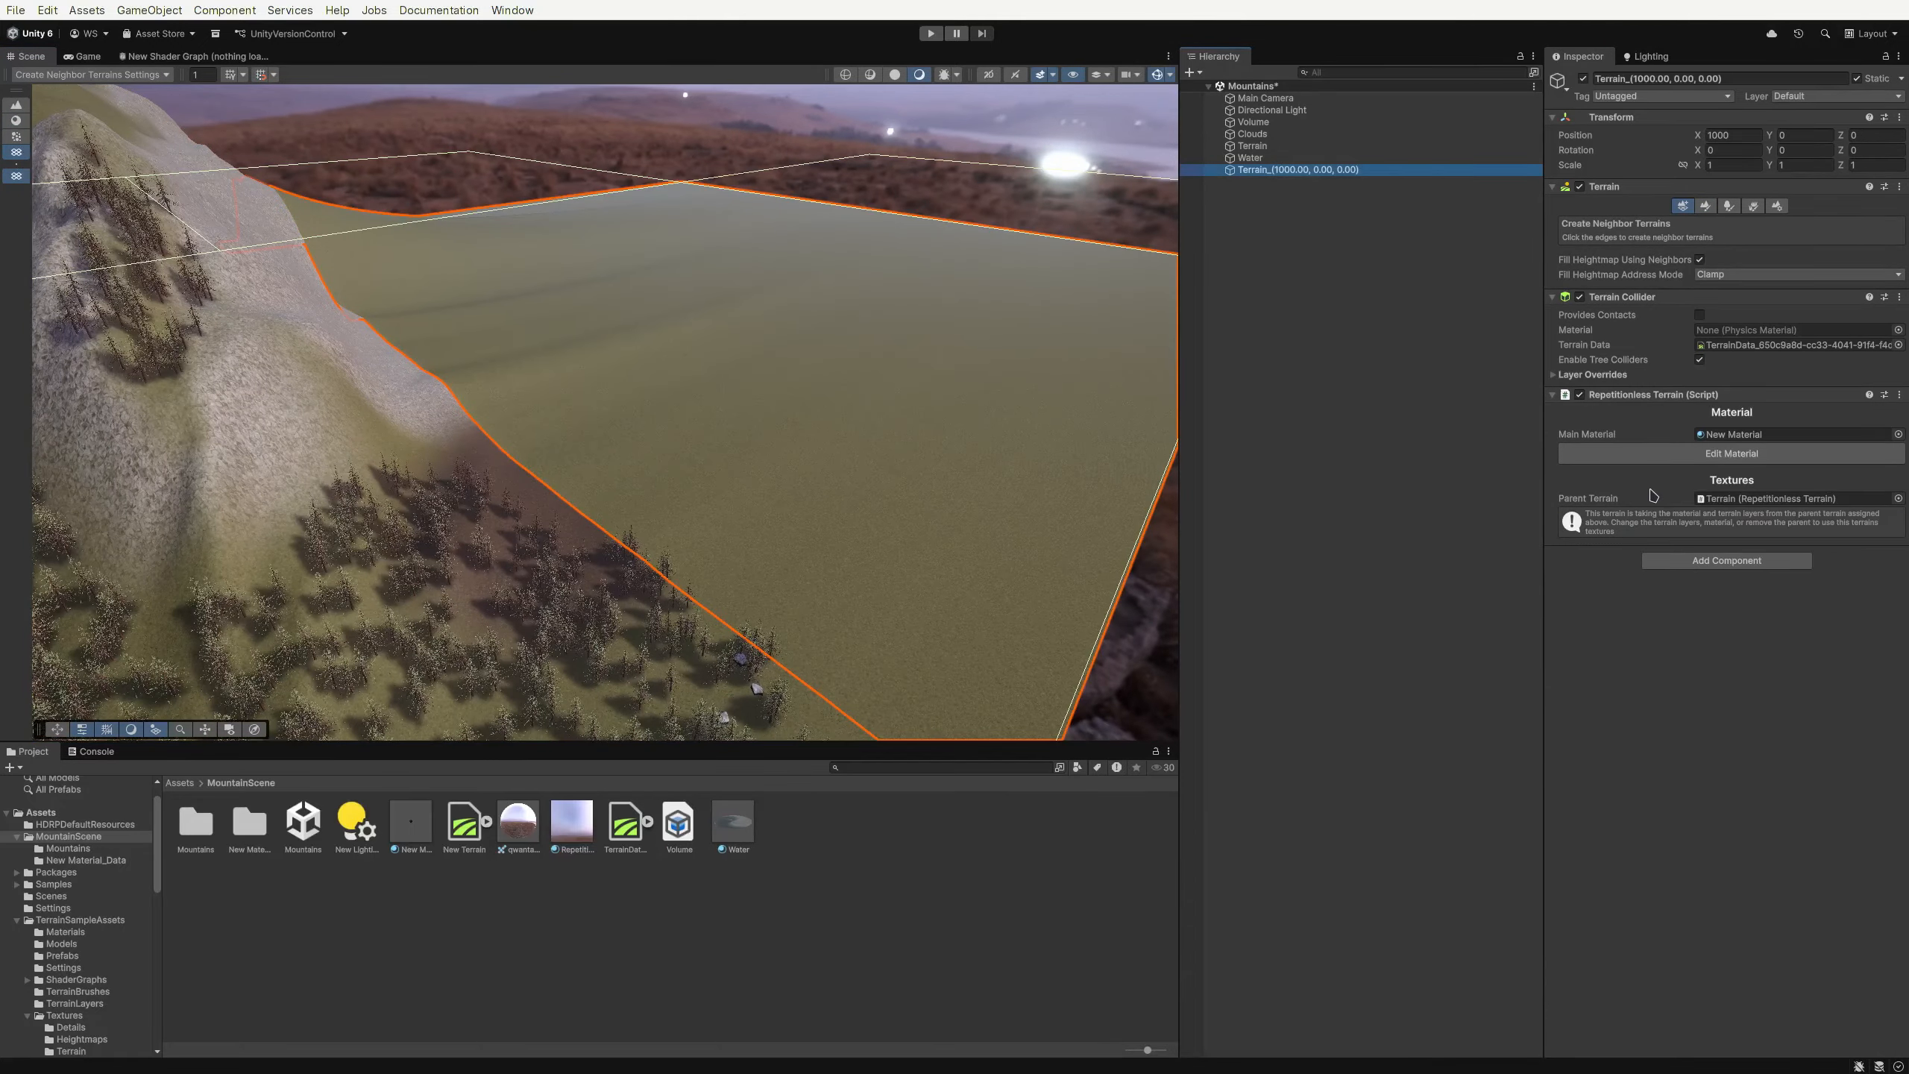
Inspect the new neighbor terrain's Parent Terrain setting and its inherited terrain layer palette
{"action": "left_click", "coordinate": [1672, 527]}
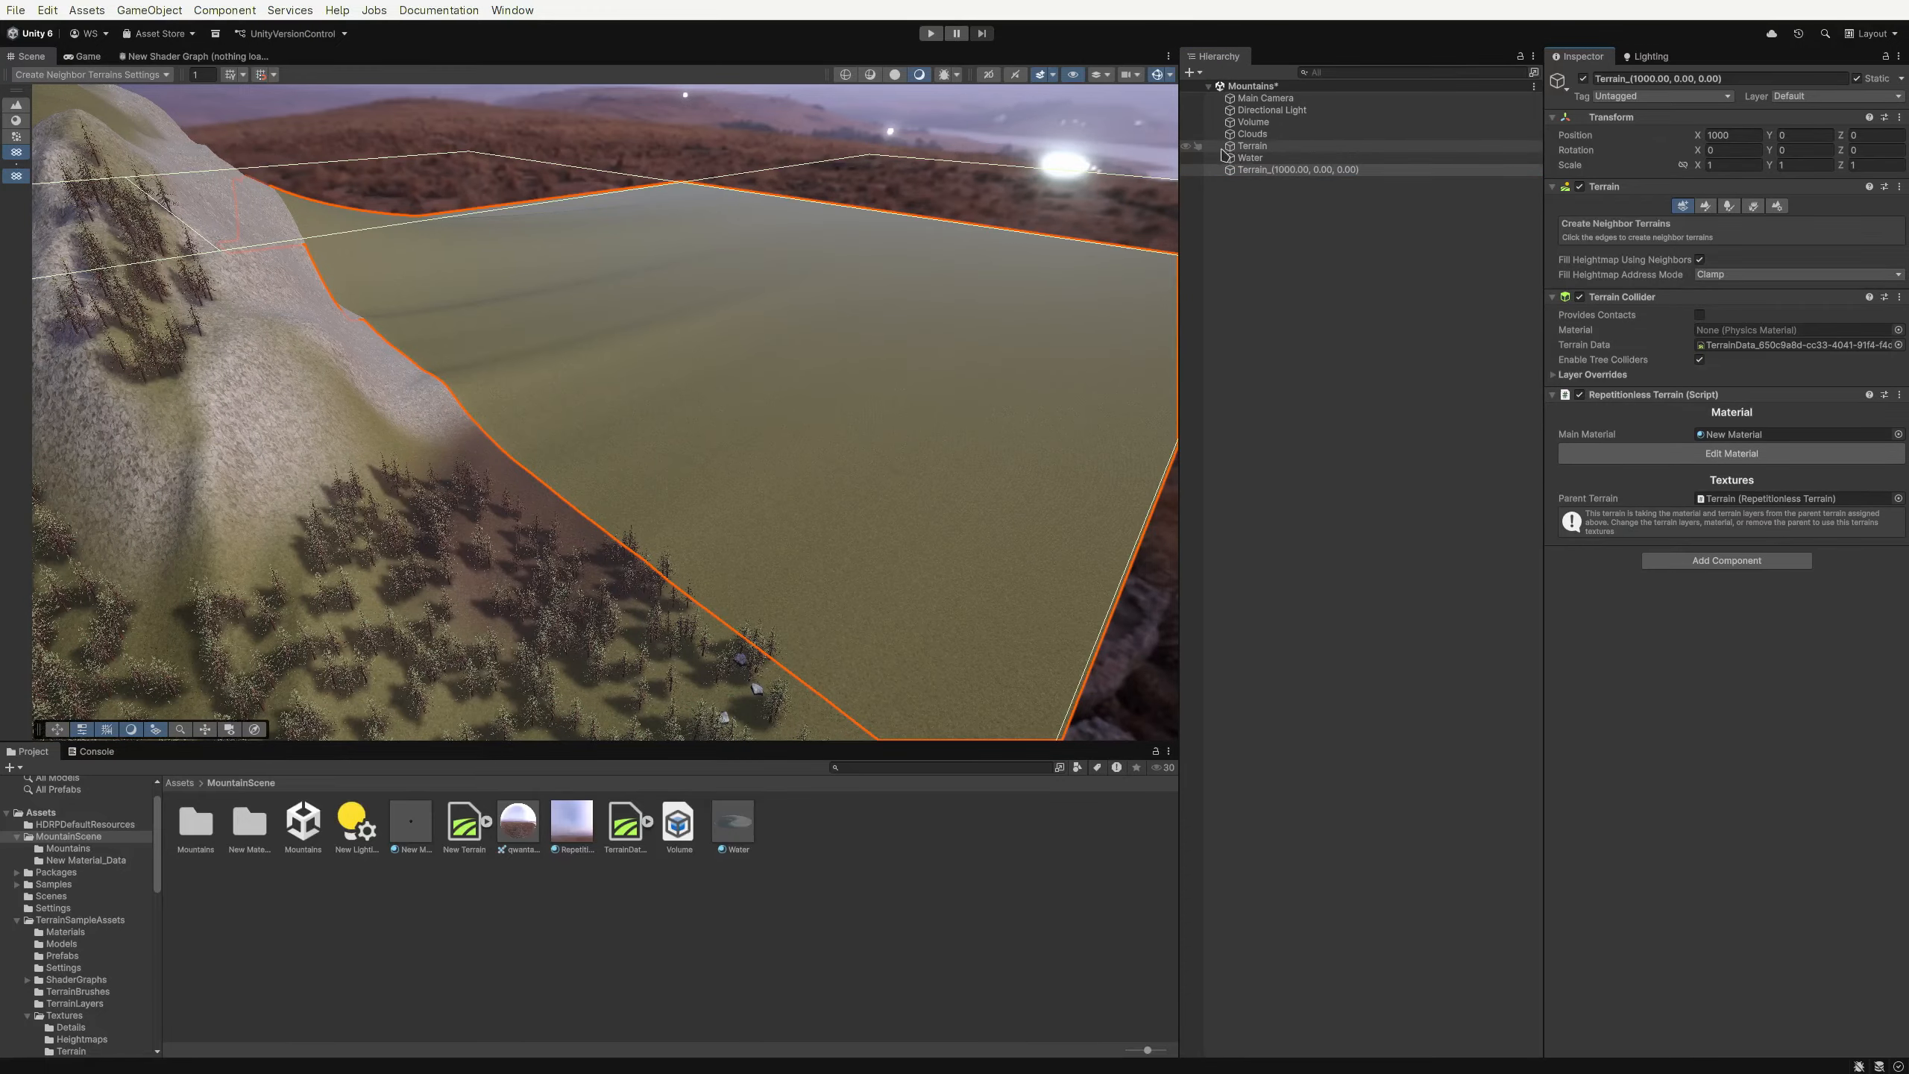
{"action": "left_click", "coordinate": [1270, 147]}
{"action": "key", "text": "f"}
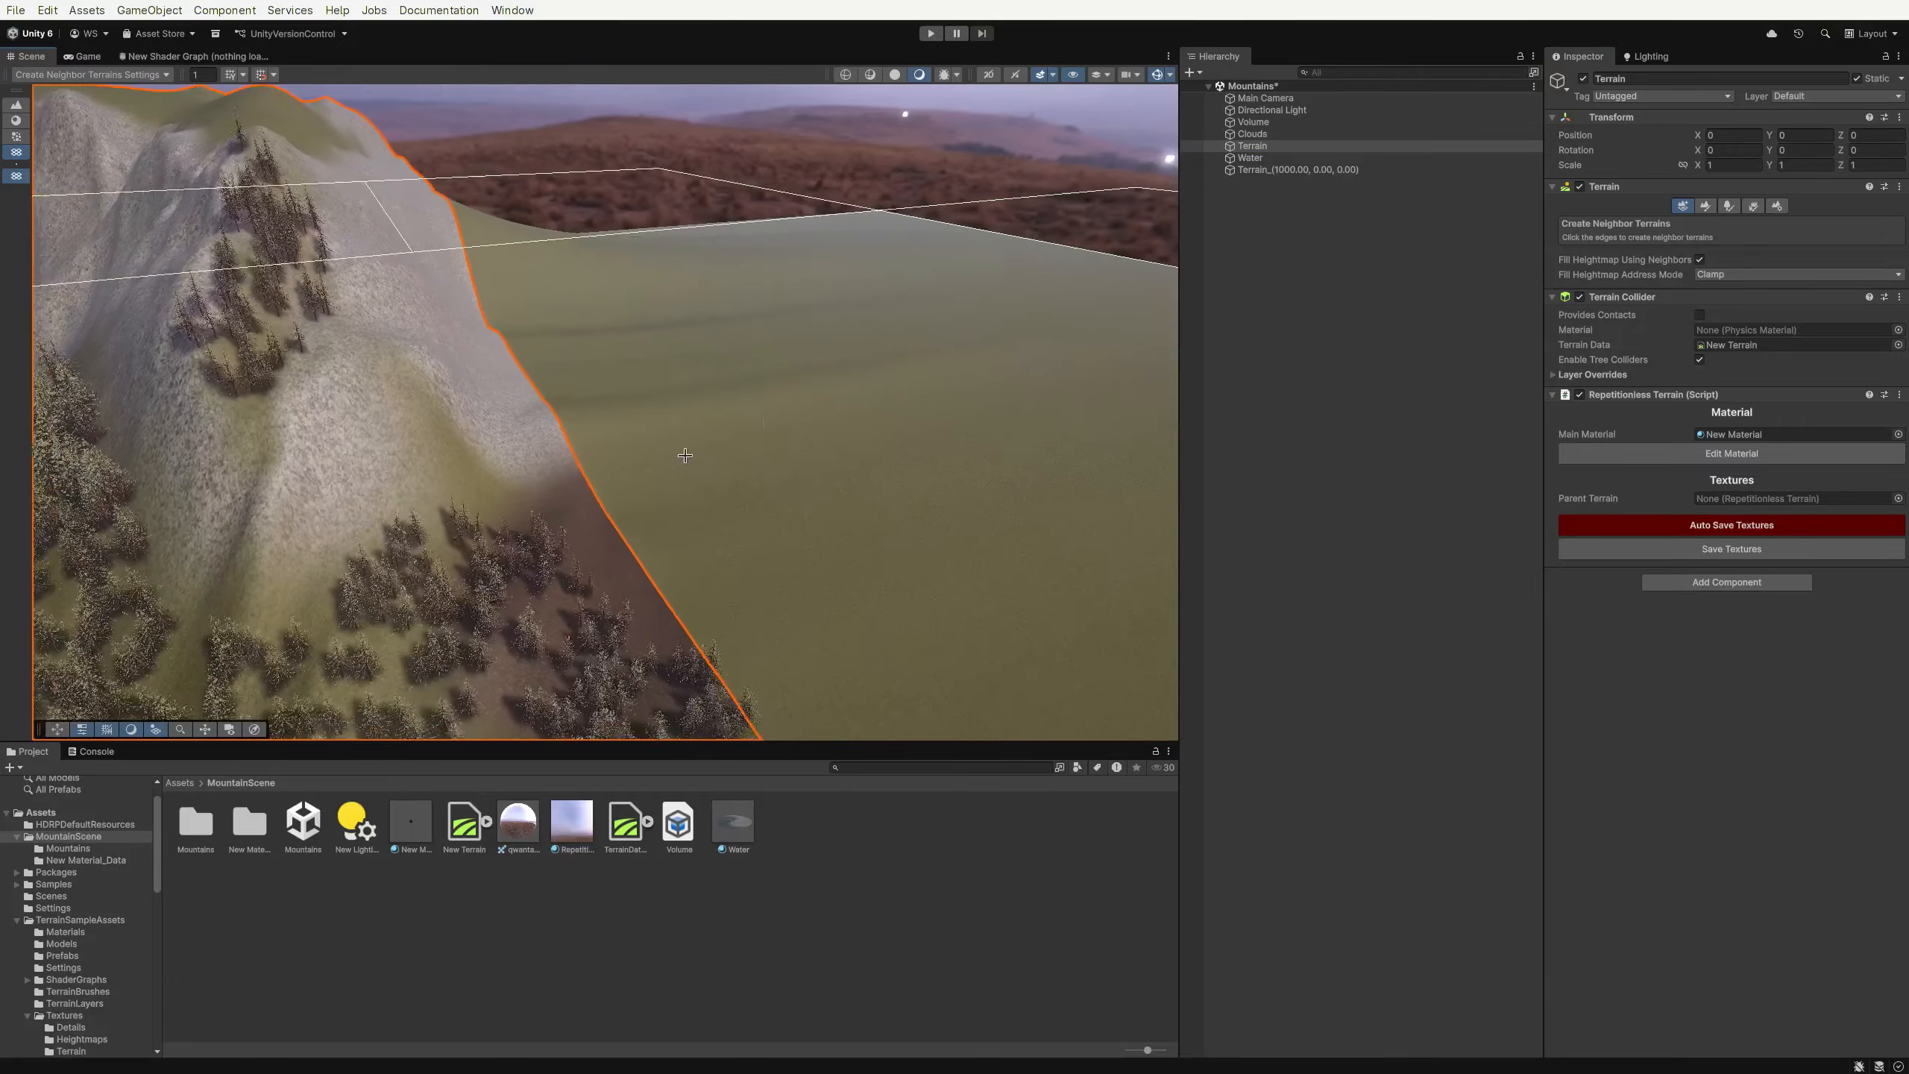
{"action": "left_click", "coordinate": [1277, 170]}
{"action": "left_click", "coordinate": [1706, 206]}
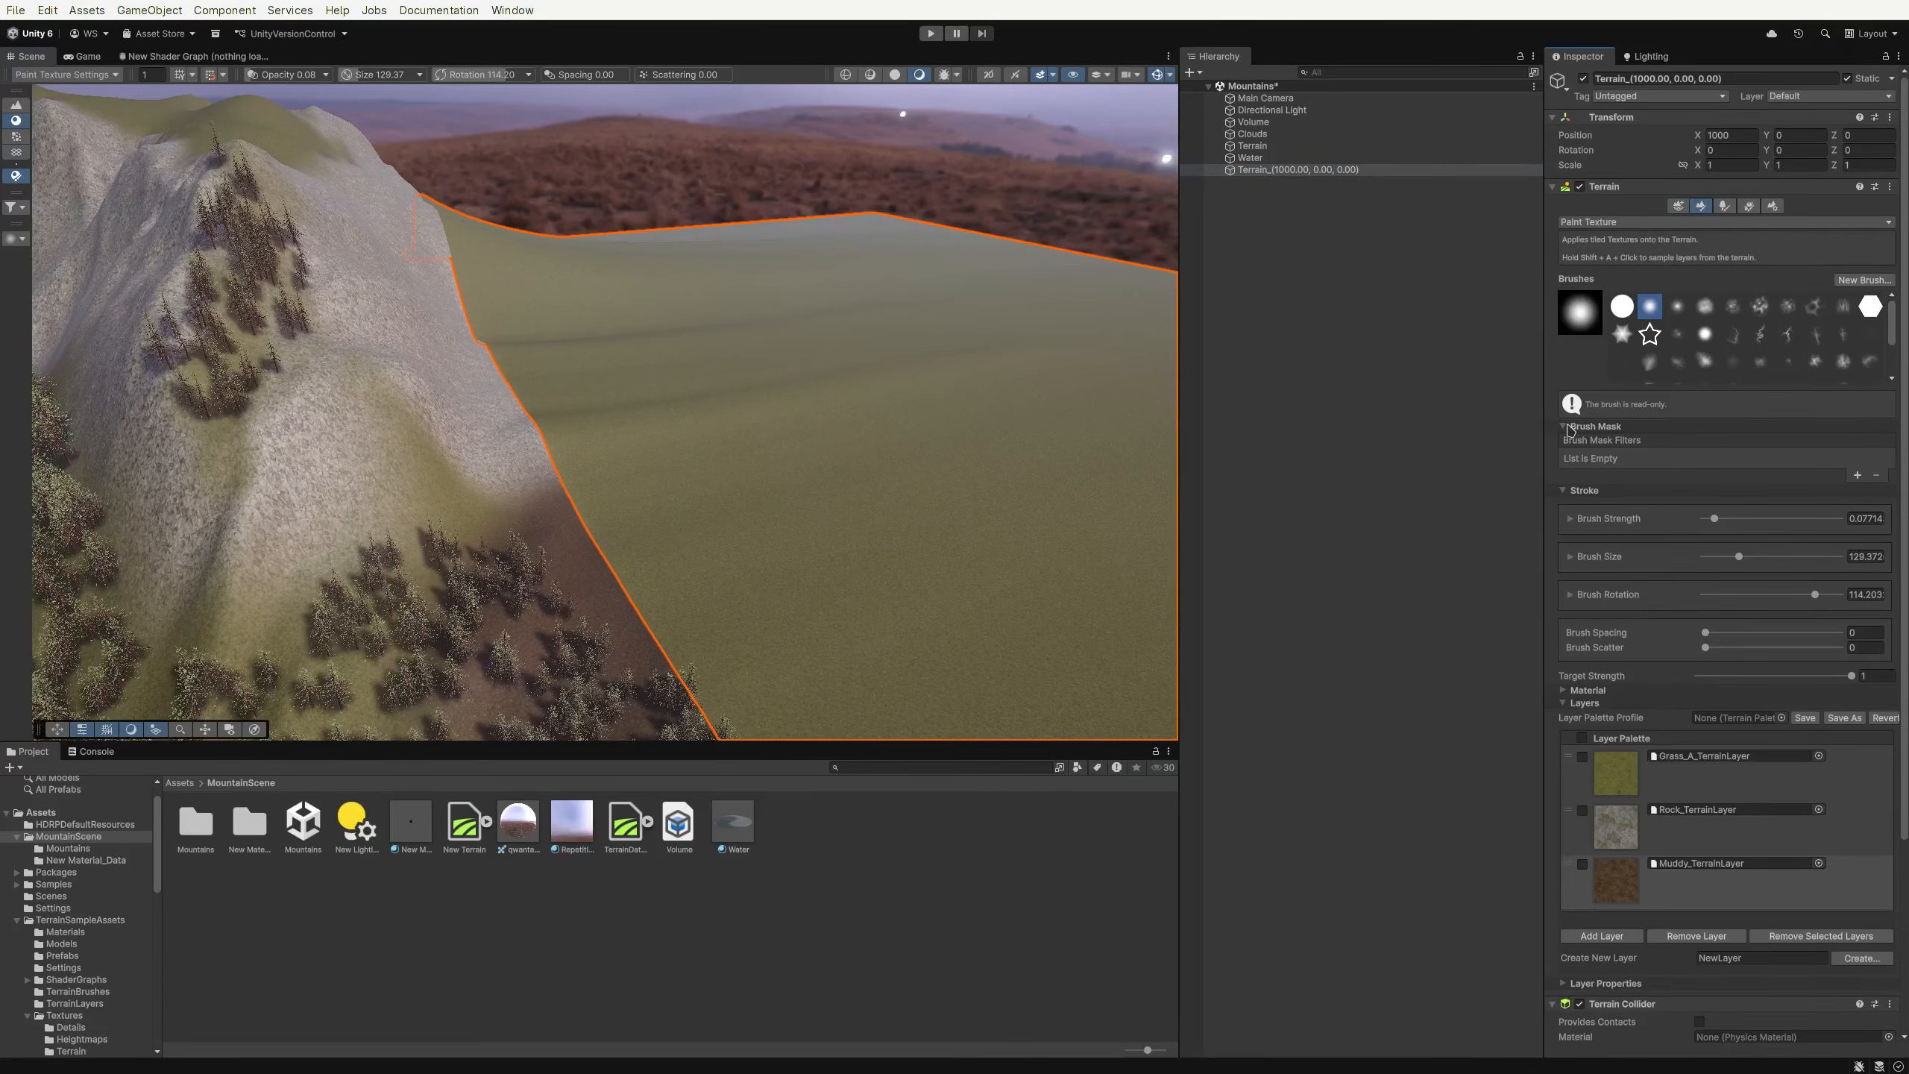
{"action": "scroll", "coordinate": [1682, 785], "scroll_direction": "down", "scroll_amount": 3}
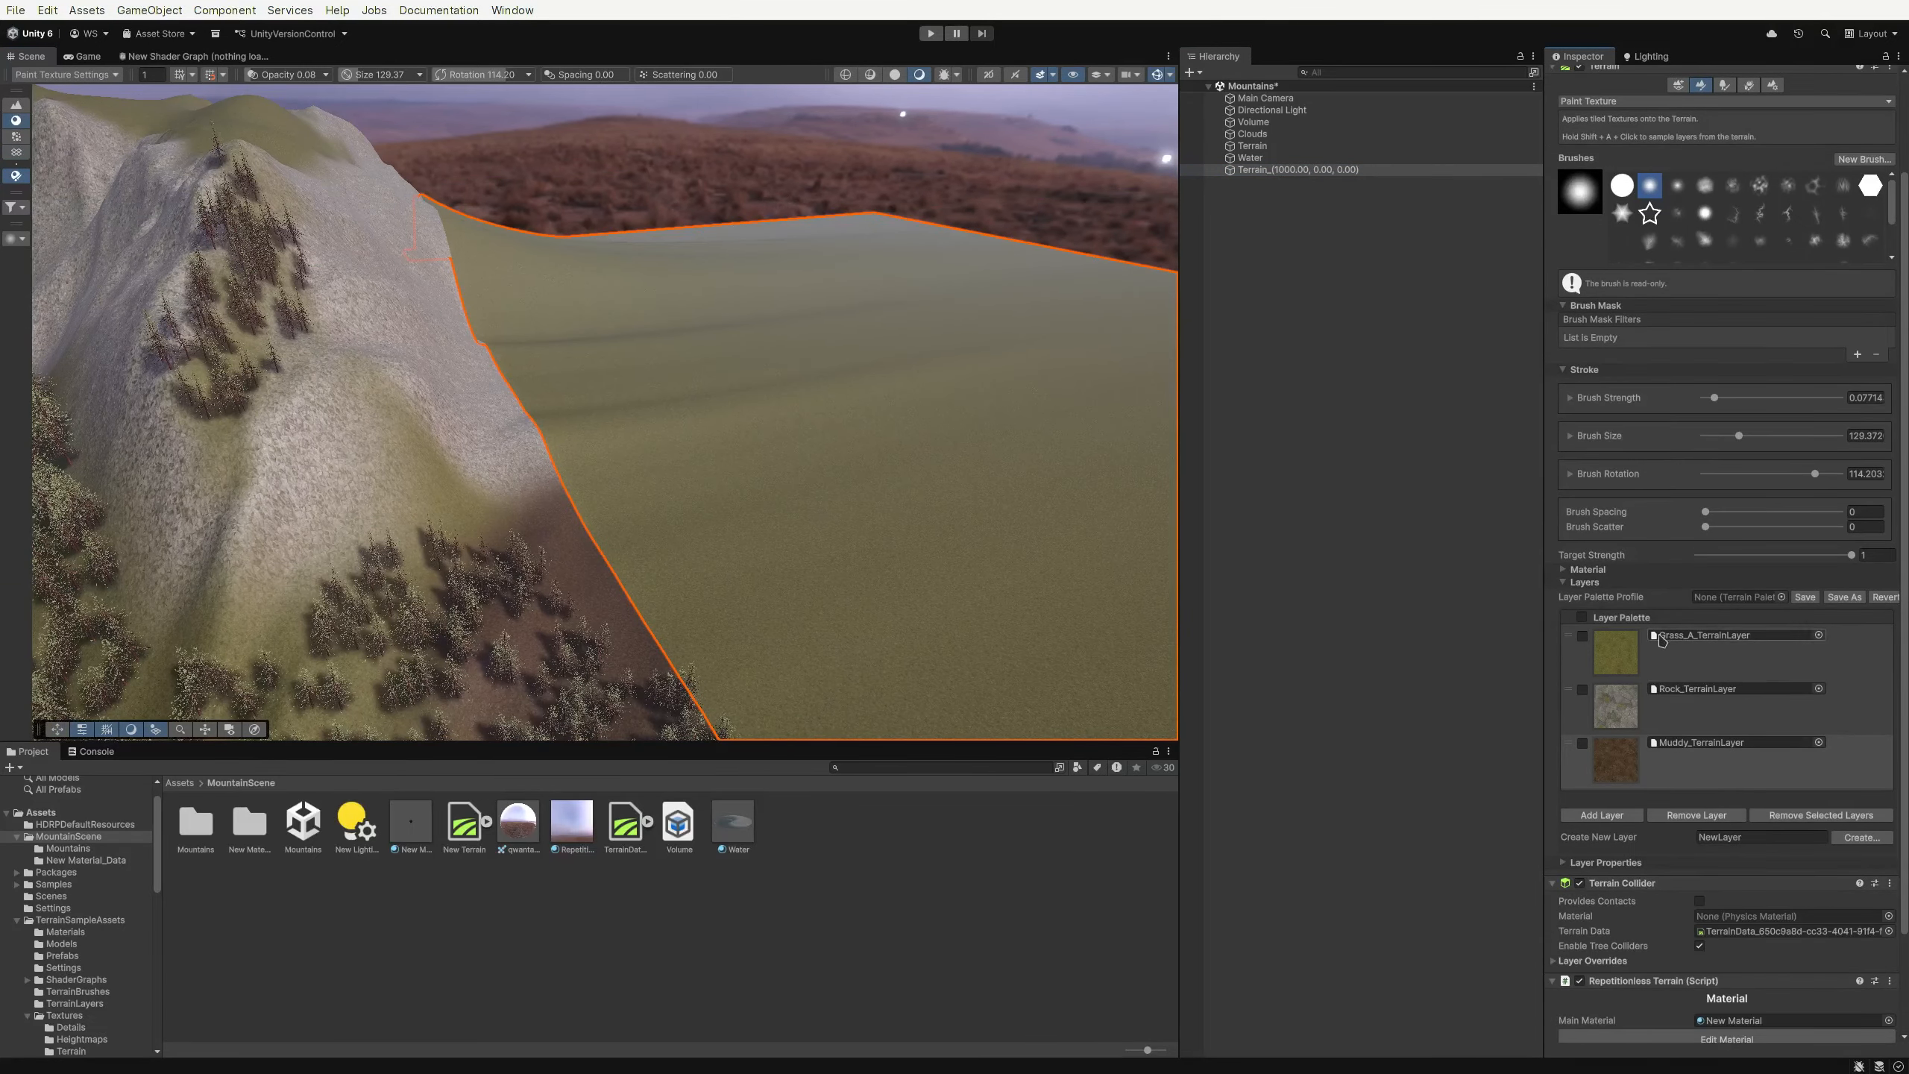
{"action": "scroll", "coordinate": [1575, 698], "scroll_direction": "down", "scroll_amount": 1}
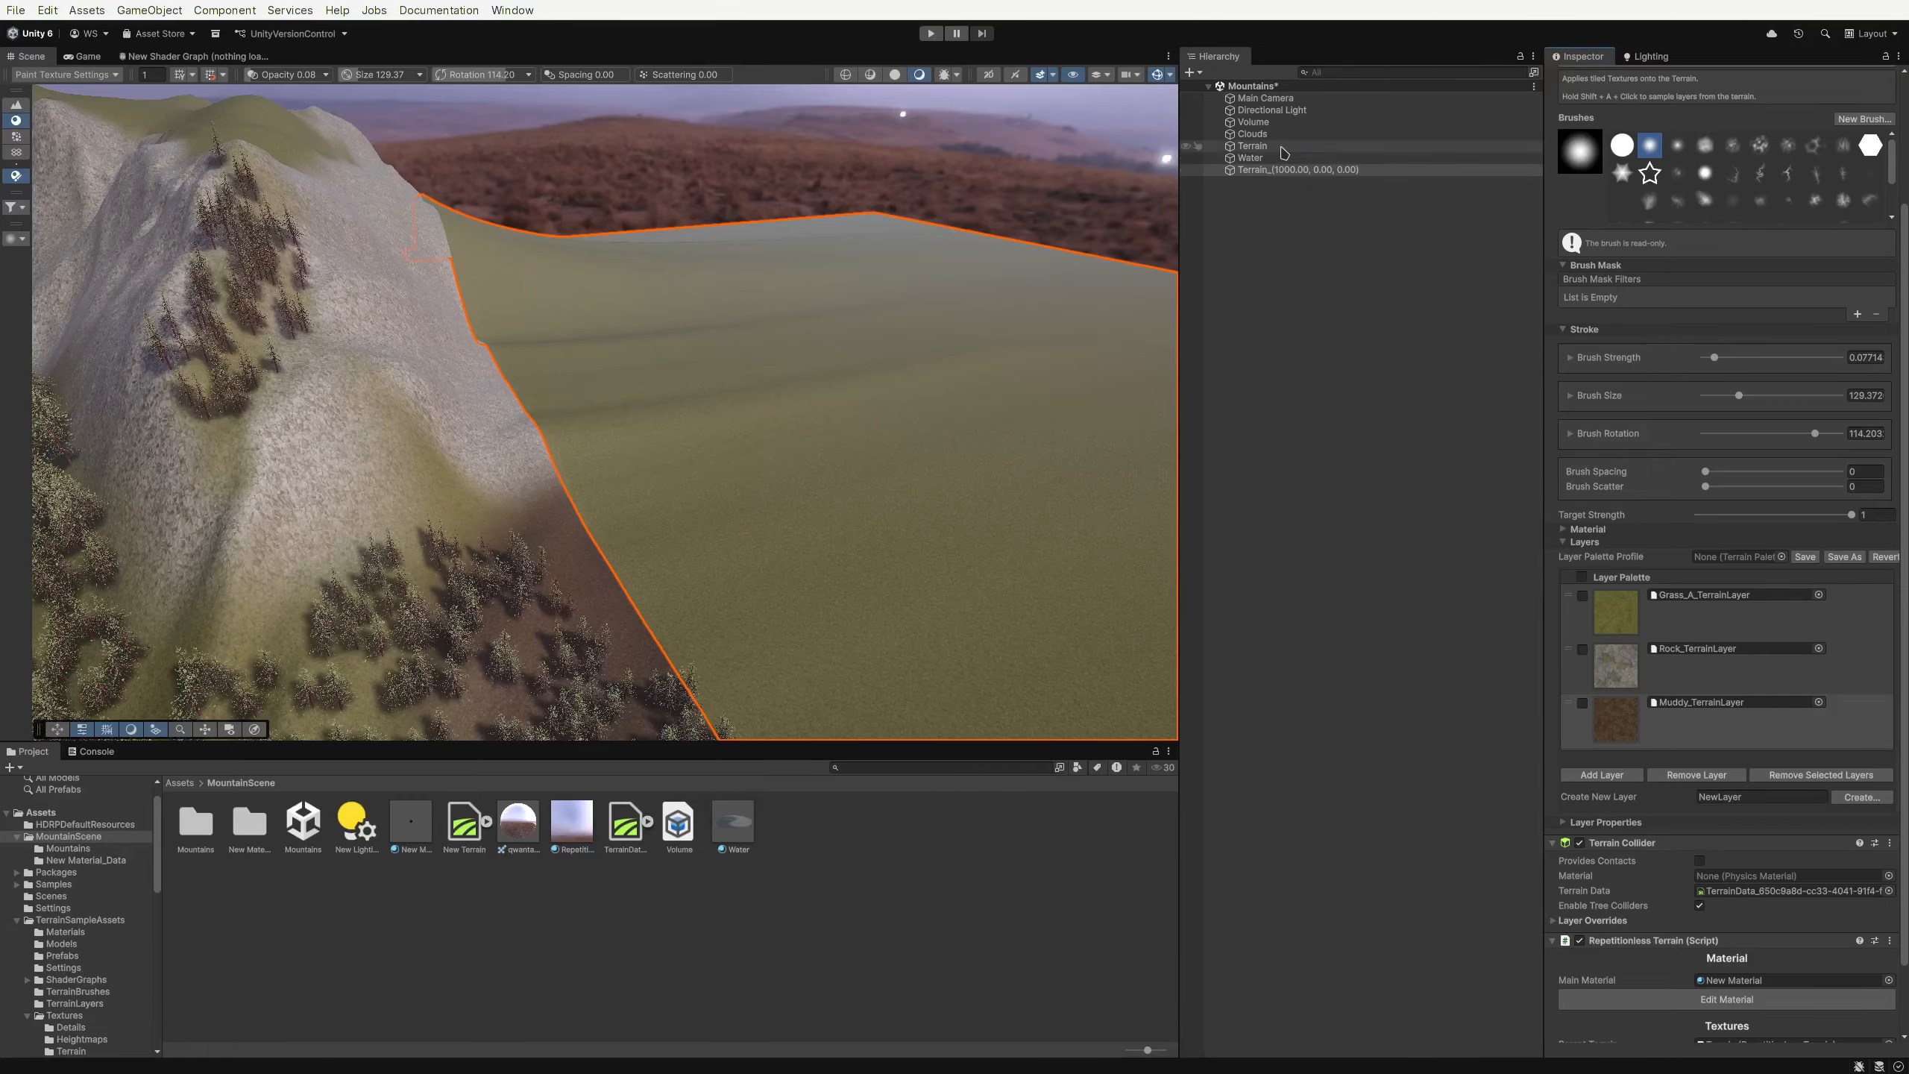
Examine how the original and neighbor terrains match along their shared seam
{"action": "left_click", "coordinate": [1253, 146]}
{"action": "right_click_drag", "start_coordinate": [789, 328], "coordinate": [601, 335]}
{"action": "left_click", "coordinate": [1668, 833]}
{"action": "mouse_move", "coordinate": [865, 436]}
{"action": "left_mouse_down"}
{"action": "mouse_move", "coordinate": [806, 362]}
{"action": "mouse_move", "coordinate": [752, 414]}
{"action": "left_mouse_up"}
{"action": "left_click", "coordinate": [1671, 887]}
{"action": "mouse_move", "coordinate": [663, 659]}
{"action": "left_mouse_down"}
{"action": "mouse_move", "coordinate": [796, 652]}
{"action": "mouse_move", "coordinate": [766, 639]}
{"action": "left_mouse_up"}
{"action": "mouse_move", "coordinate": [796, 497]}
{"action": "right_mouse_down"}
{"action": "mouse_move", "coordinate": [967, 473]}
{"action": "mouse_move", "coordinate": [820, 421]}
{"action": "right_mouse_up"}
{"action": "key", "text": "ctrl+z"}
{"action": "left_click", "coordinate": [1308, 481]}
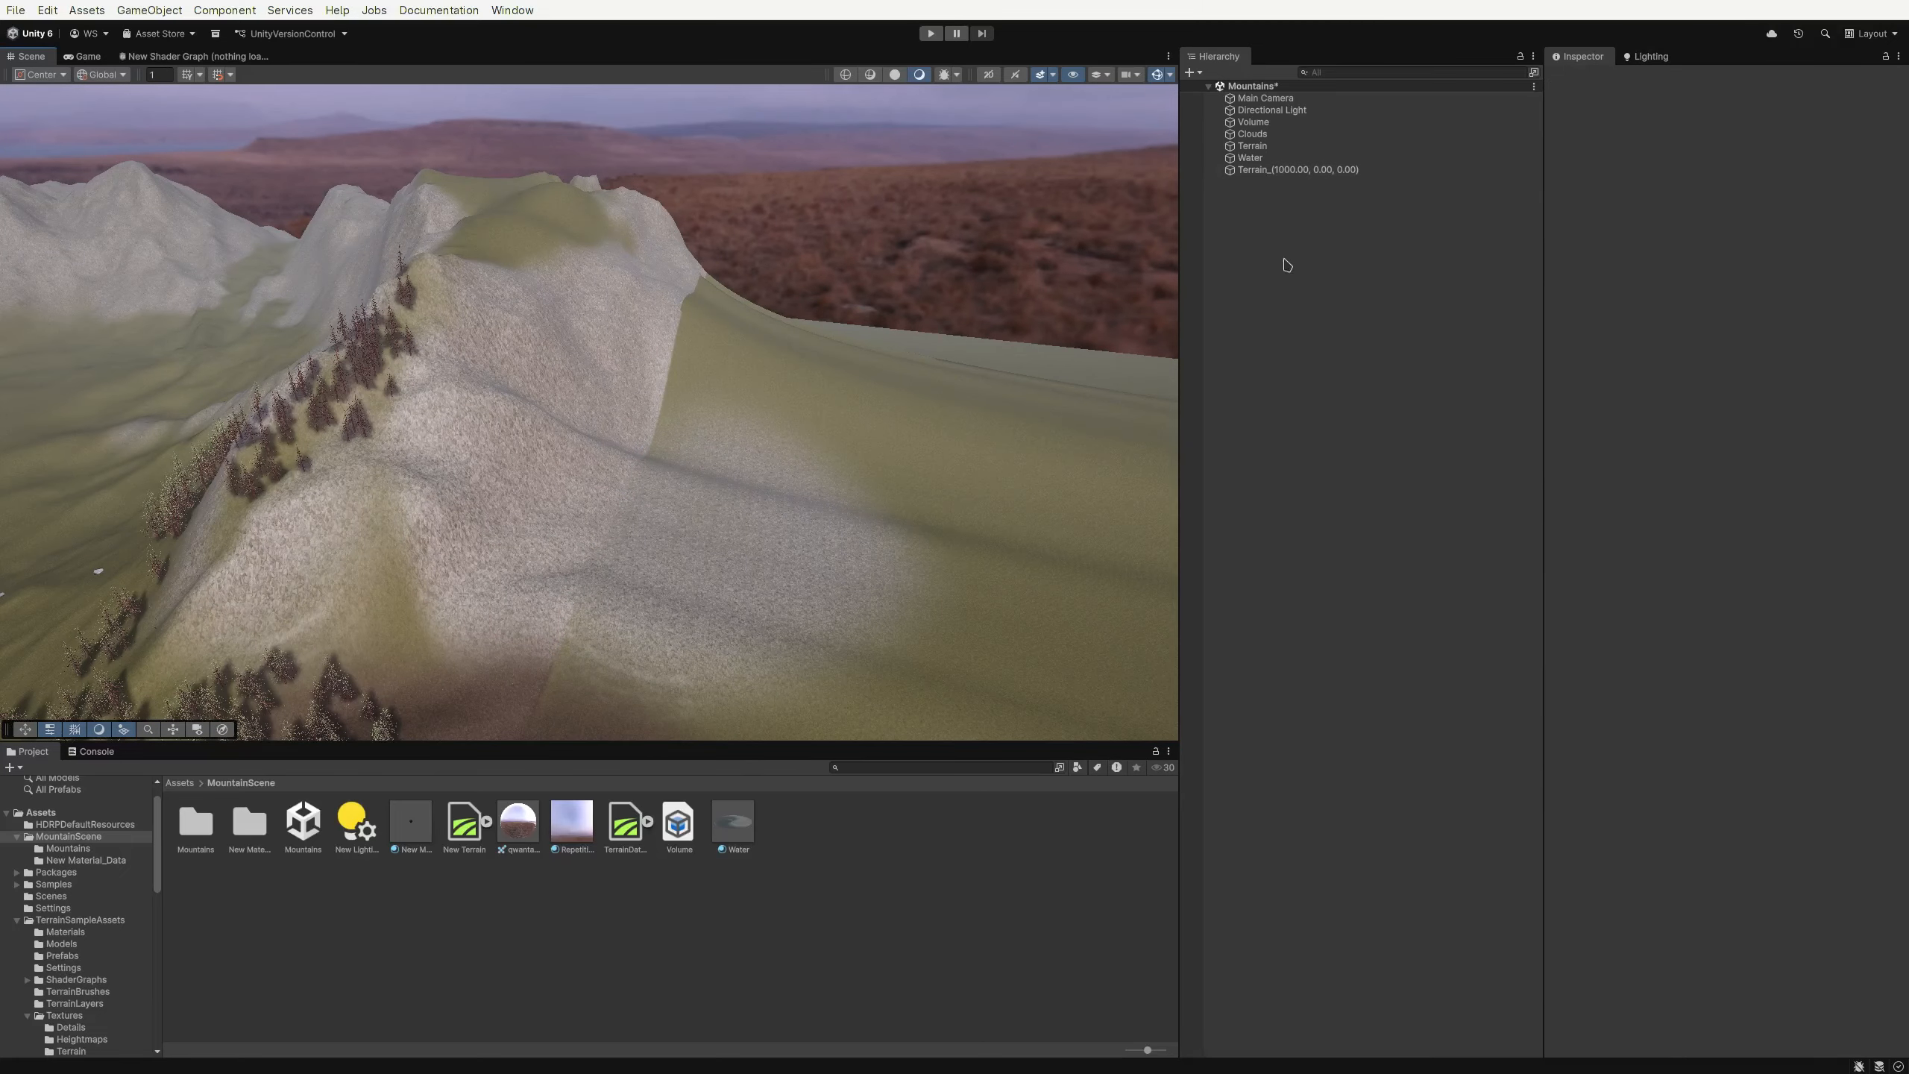
{"action": "left_click", "coordinate": [1252, 146]}
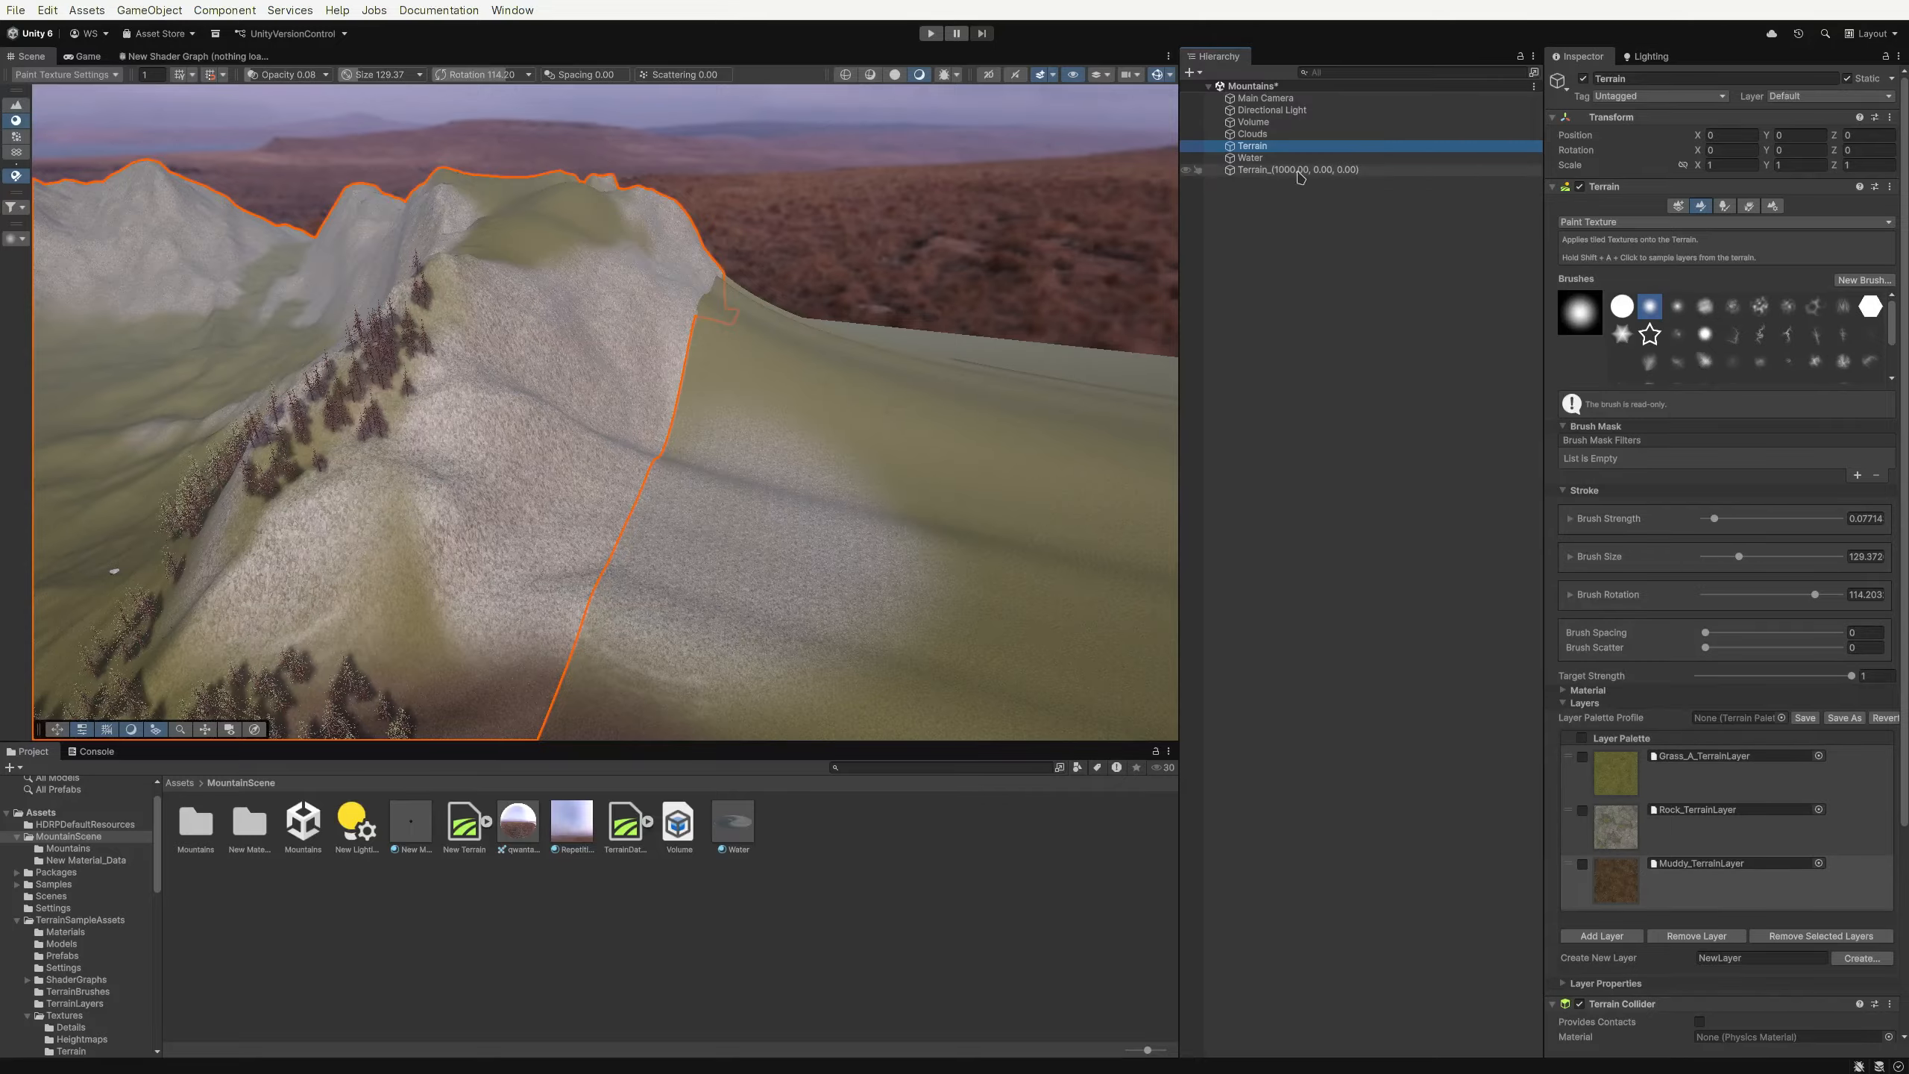
{"action": "mouse_move", "coordinate": [924, 393]}
{"action": "right_mouse_down"}
{"action": "mouse_move", "coordinate": [806, 388]}
{"action": "mouse_move", "coordinate": [900, 421]}
{"action": "right_mouse_up"}
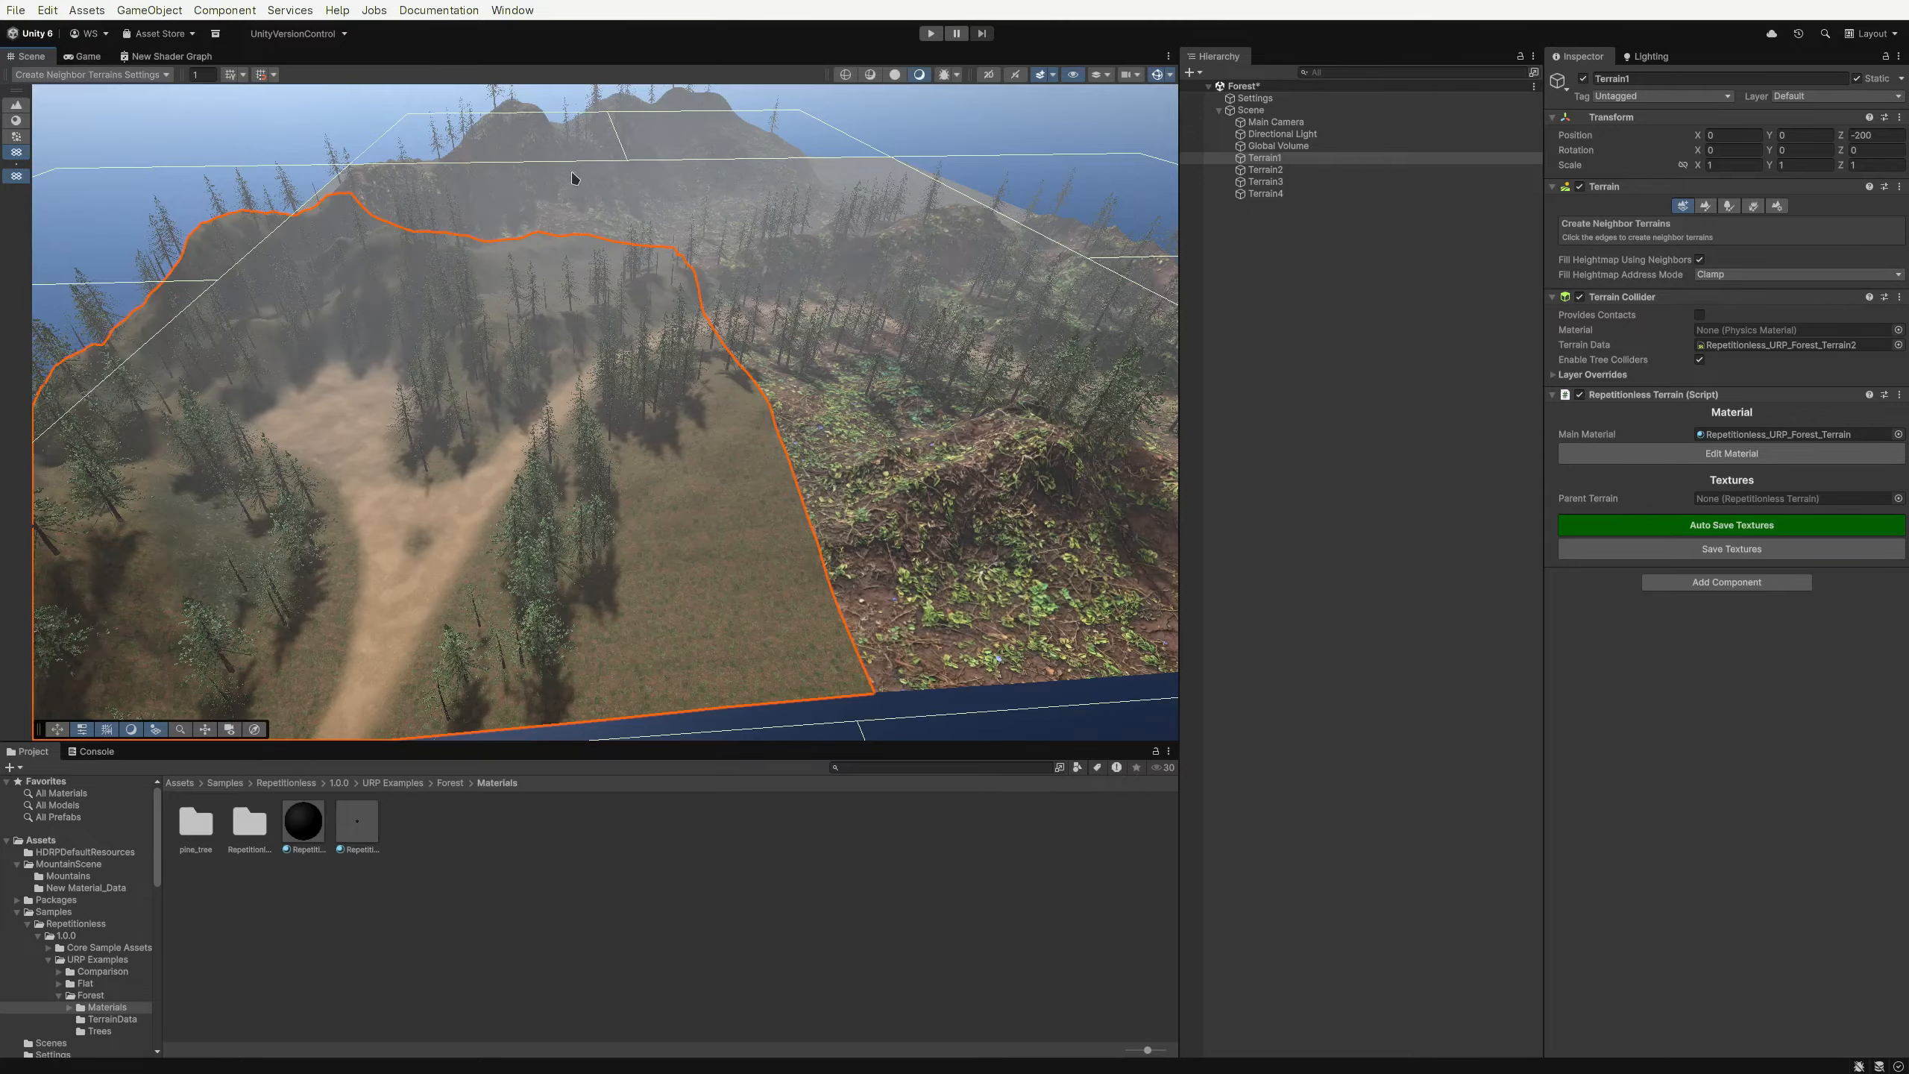
Add the Repetitionless Terrain component to Terrain2, Terrain3 and Terrain4 together in the Forest scene
{"action": "key", "text": "w"}
{"action": "right_click_drag", "start_coordinate": [742, 358], "coordinate": [795, 549]}
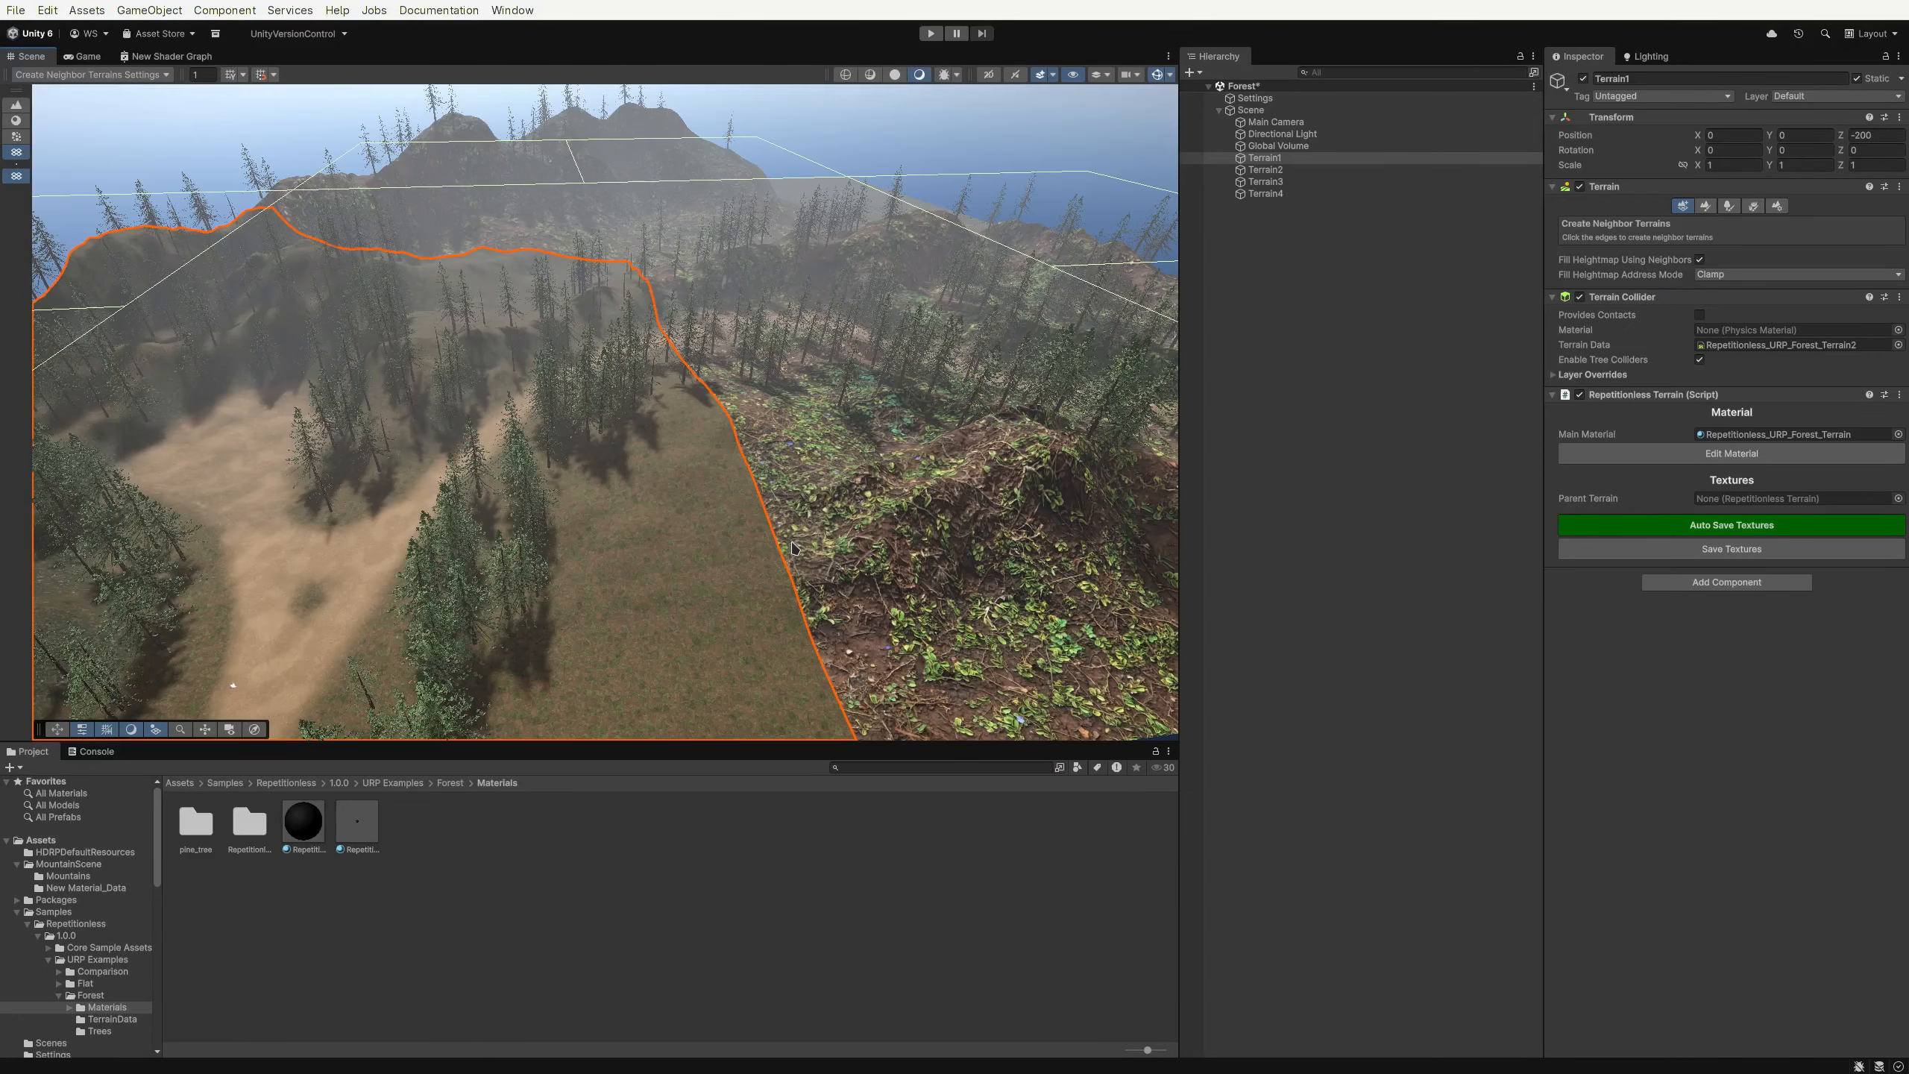
{"action": "left_click", "coordinate": [1308, 170]}
{"action": "left_click", "coordinate": [1308, 193], "text": "shift"}
{"action": "left_click", "coordinate": [1693, 333]}
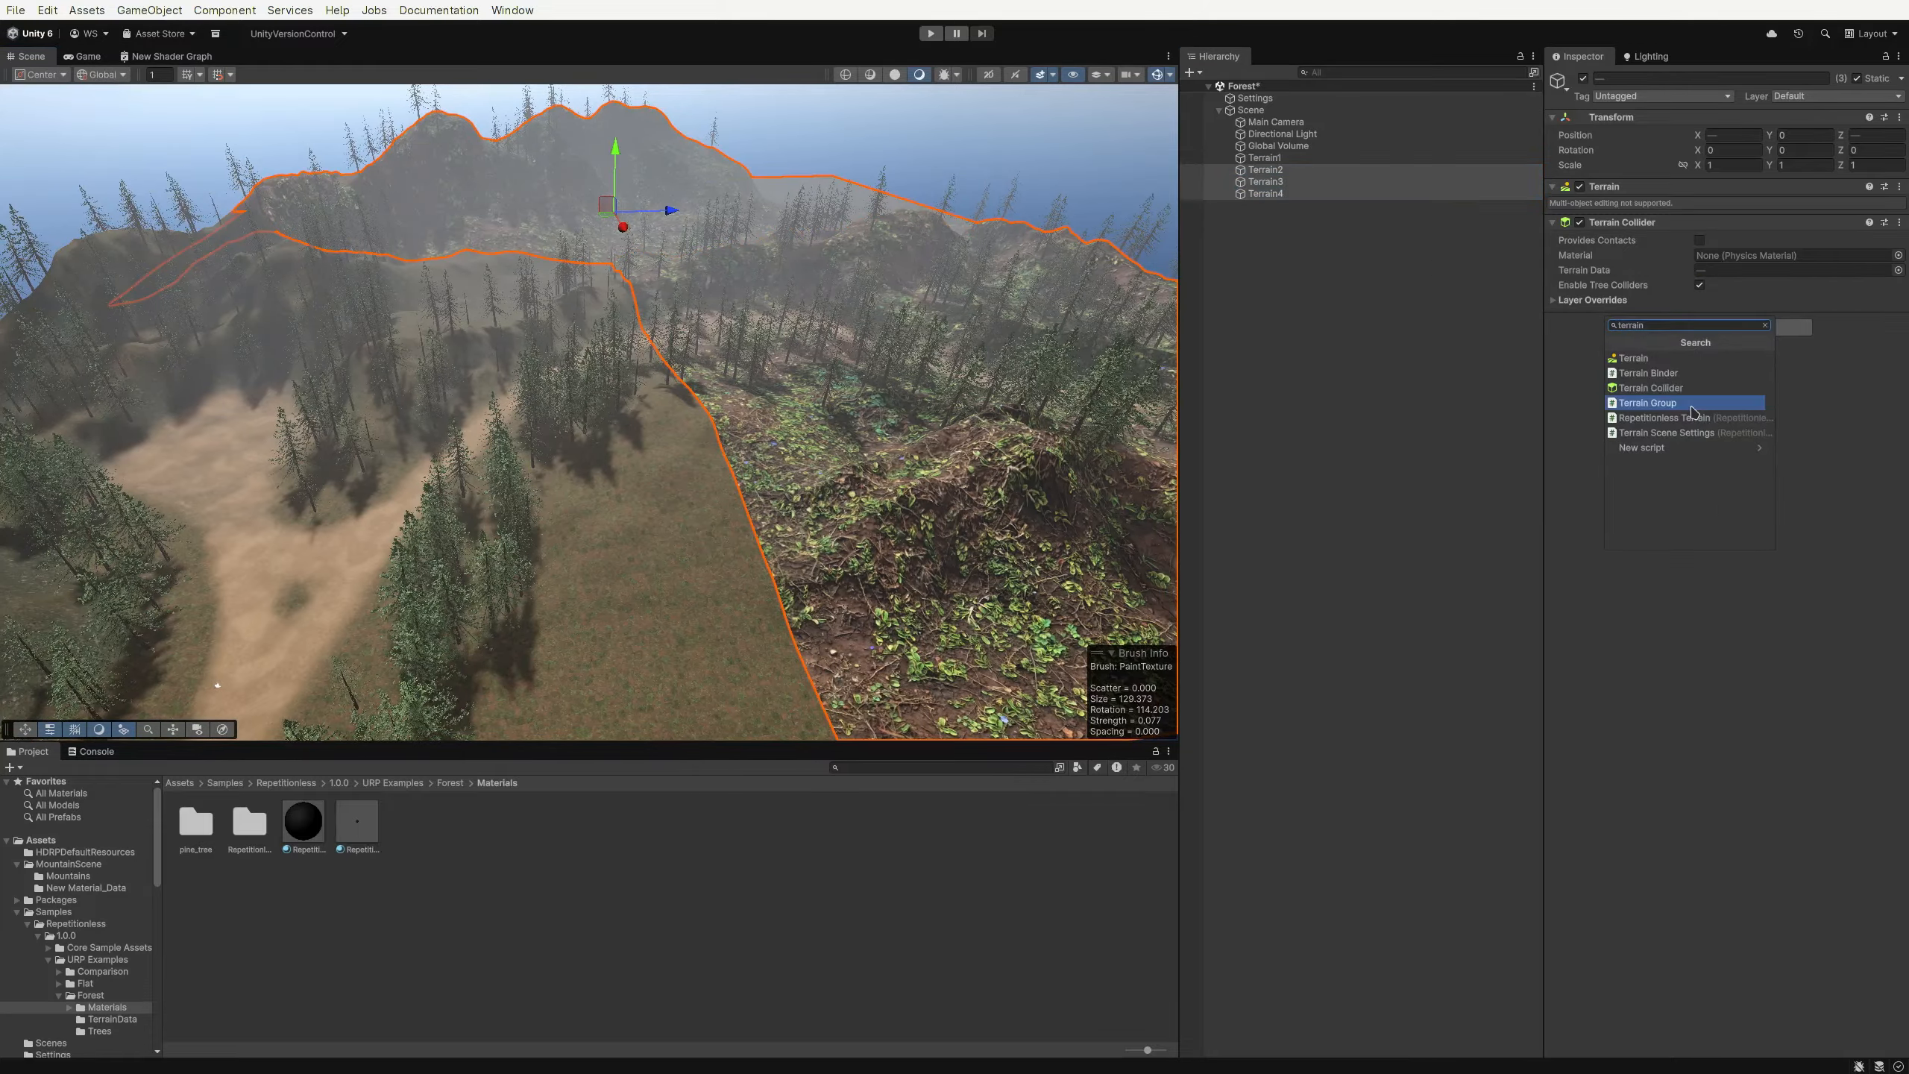
{"action": "left_click", "coordinate": [1692, 409]}
Assign Terrain1 as the Parent Terrain of Terrain2, Terrain3 and Terrain4
{"action": "left_click", "coordinate": [1378, 171]}
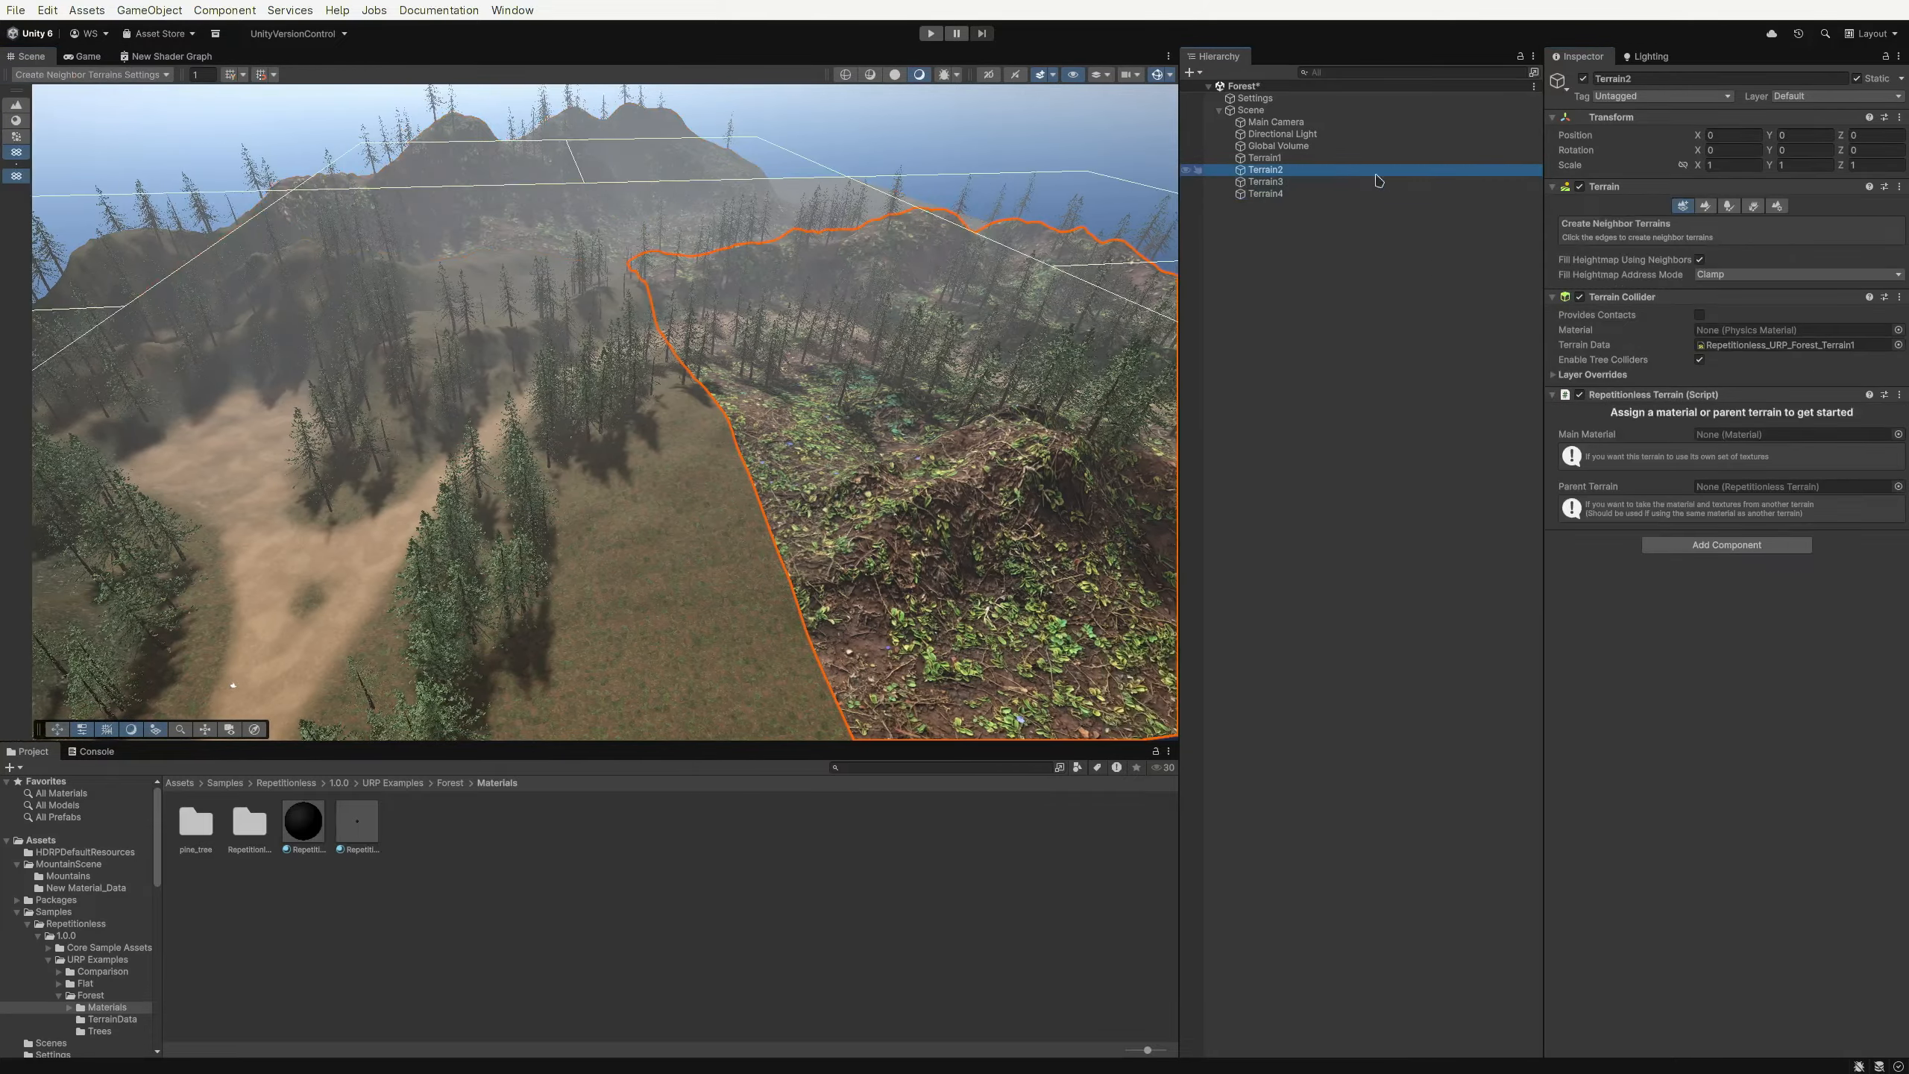
{"action": "left_click_drag", "start_coordinate": [1372, 160], "coordinate": [1734, 493]}
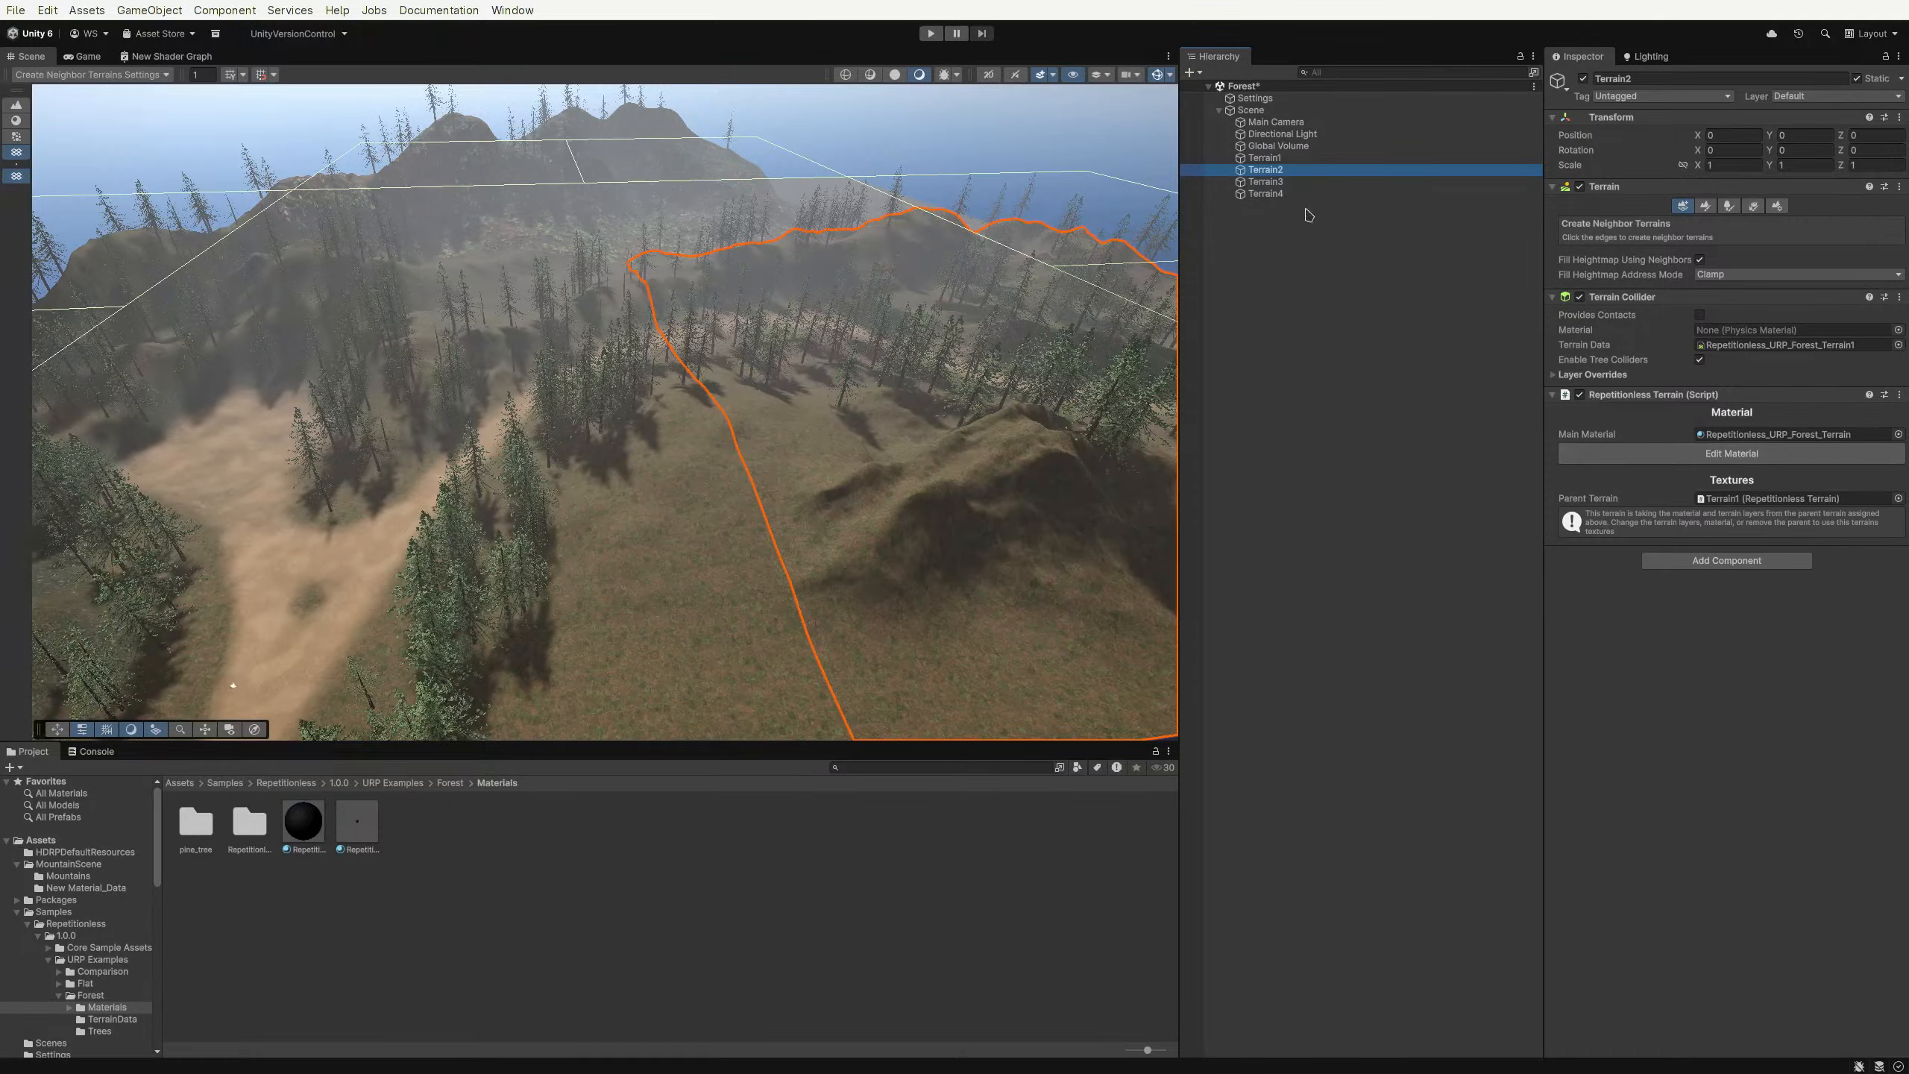
{"action": "left_click", "coordinate": [1290, 183]}
{"action": "left_click_drag", "start_coordinate": [1279, 160], "coordinate": [1733, 491]}
{"action": "left_click", "coordinate": [1312, 194]}
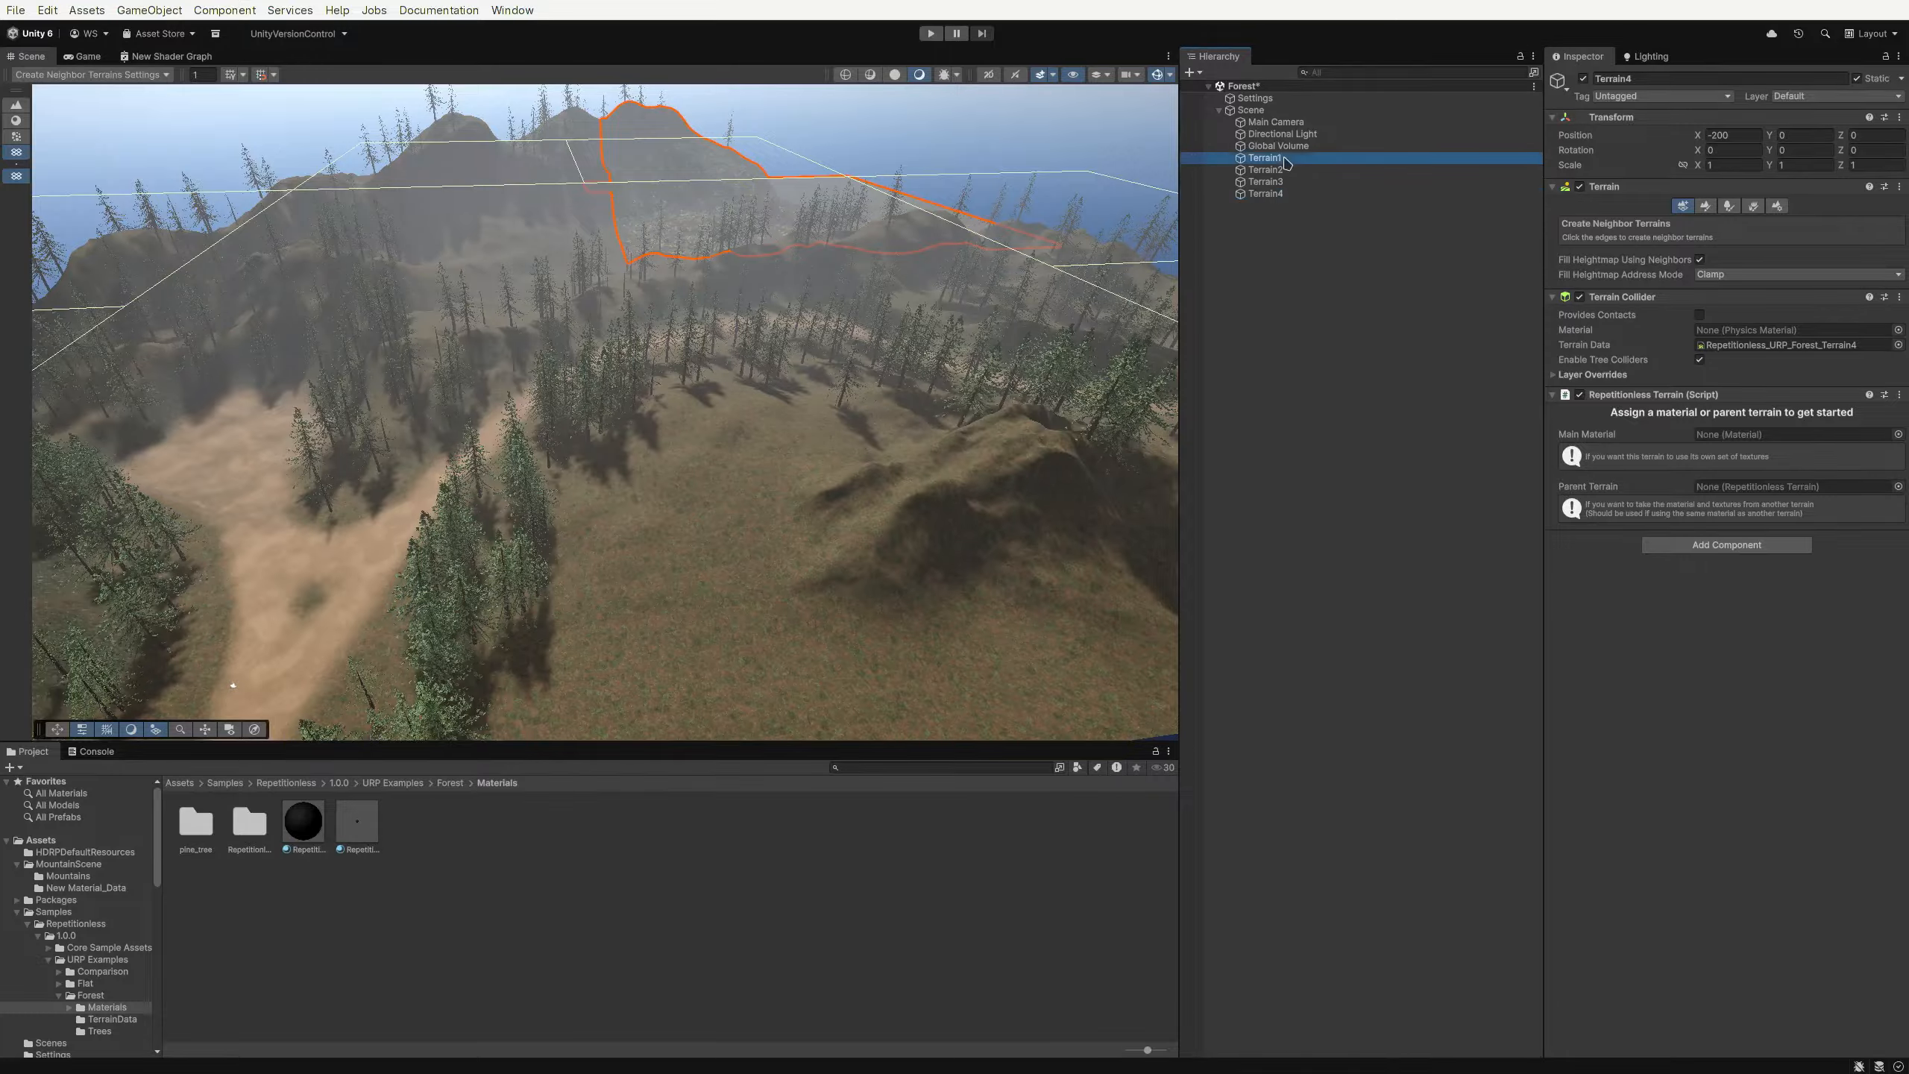
{"action": "left_click_drag", "start_coordinate": [1264, 158], "coordinate": [1733, 498]}
Create a new URP shader graph in the MountainScene folder and open it
{"action": "right_click_drag", "start_coordinate": [906, 467], "coordinate": [883, 497]}
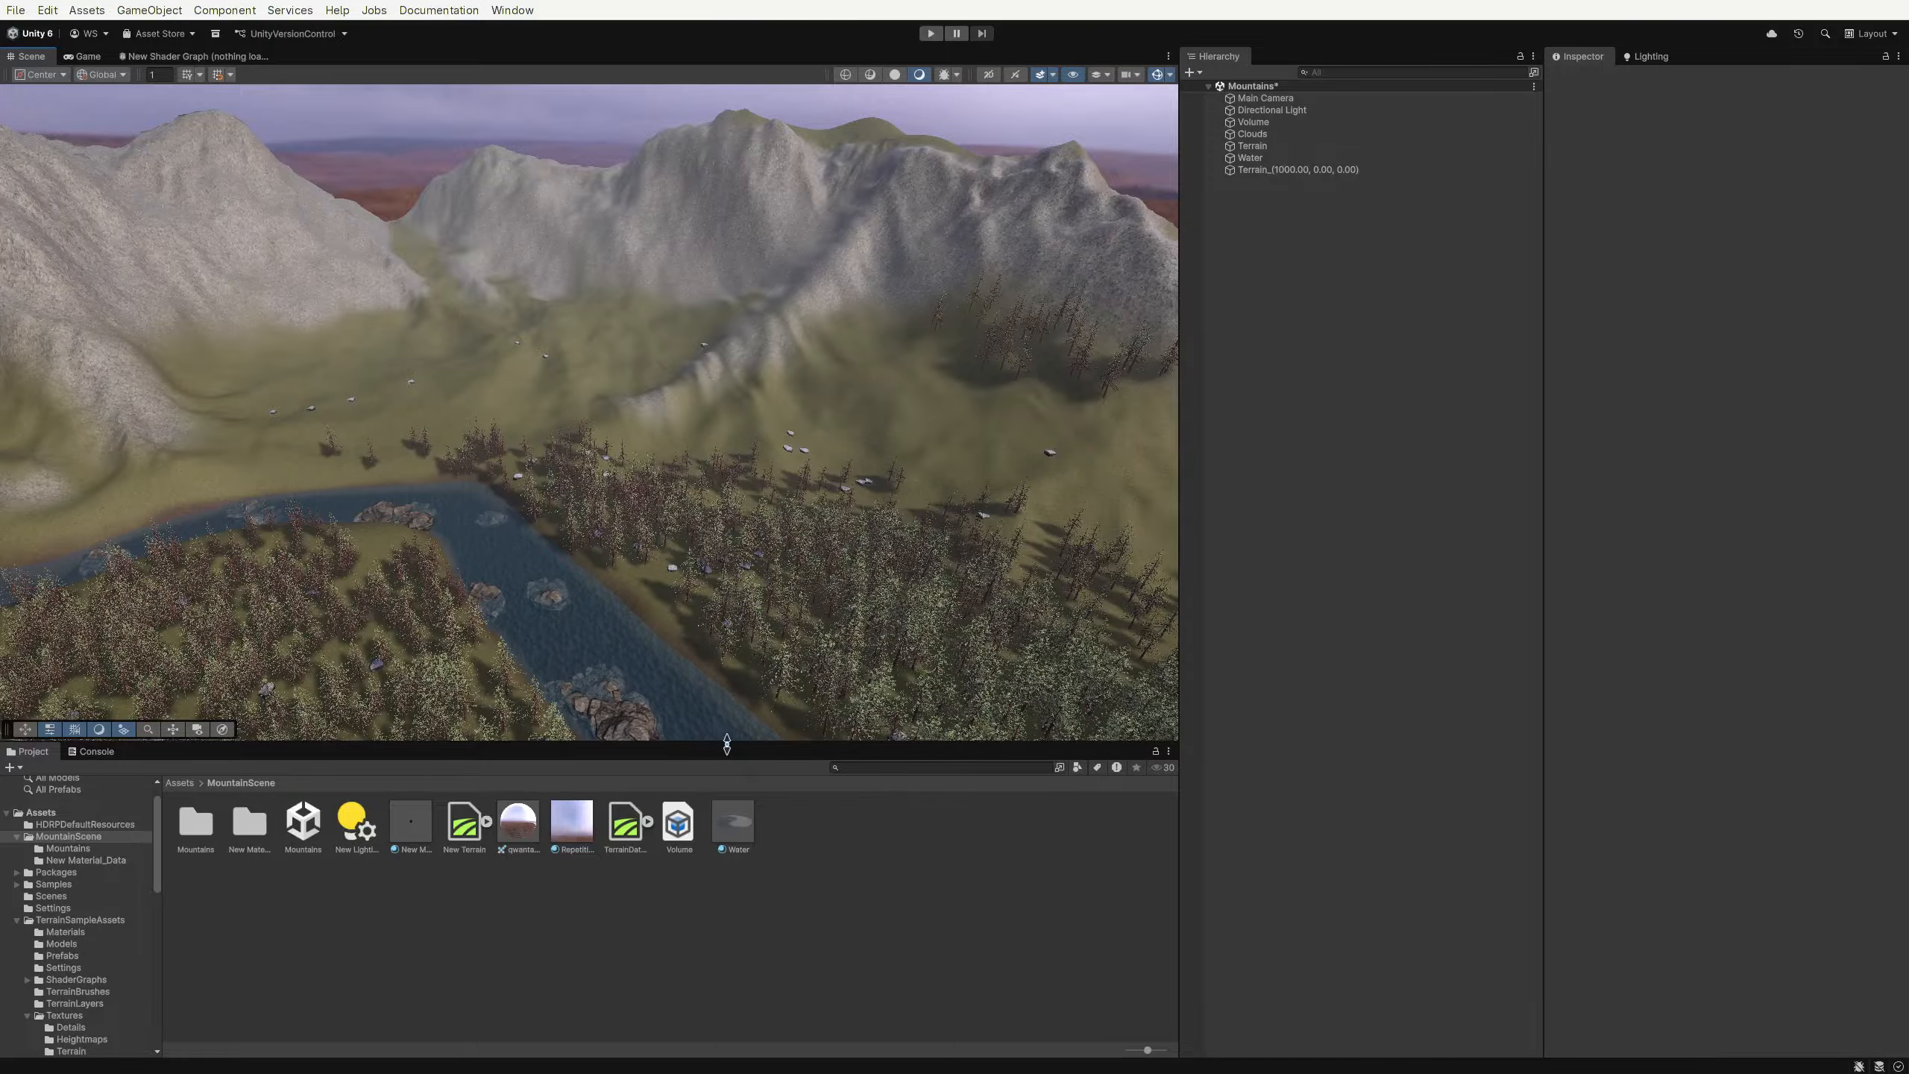
{"action": "right_click", "coordinate": [791, 833]}
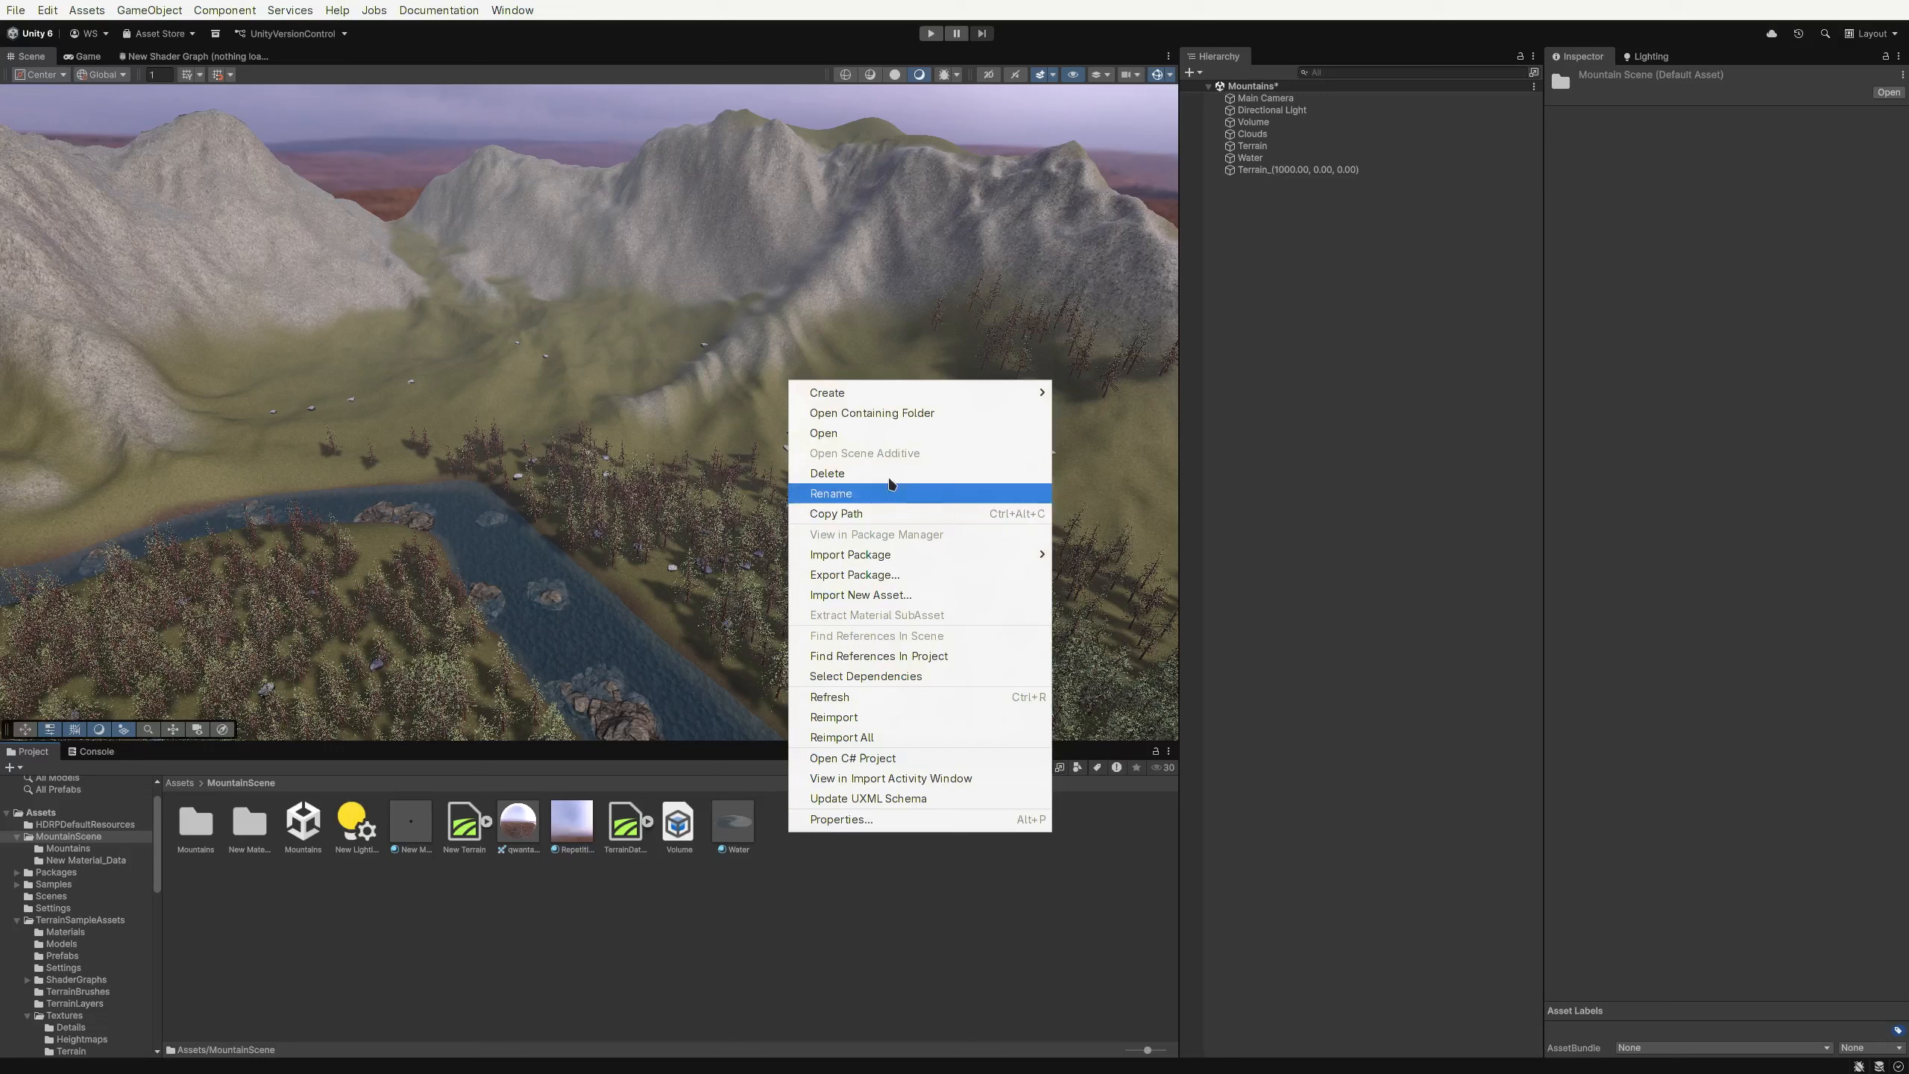
{"action": "mouse_move", "coordinate": [894, 395]}
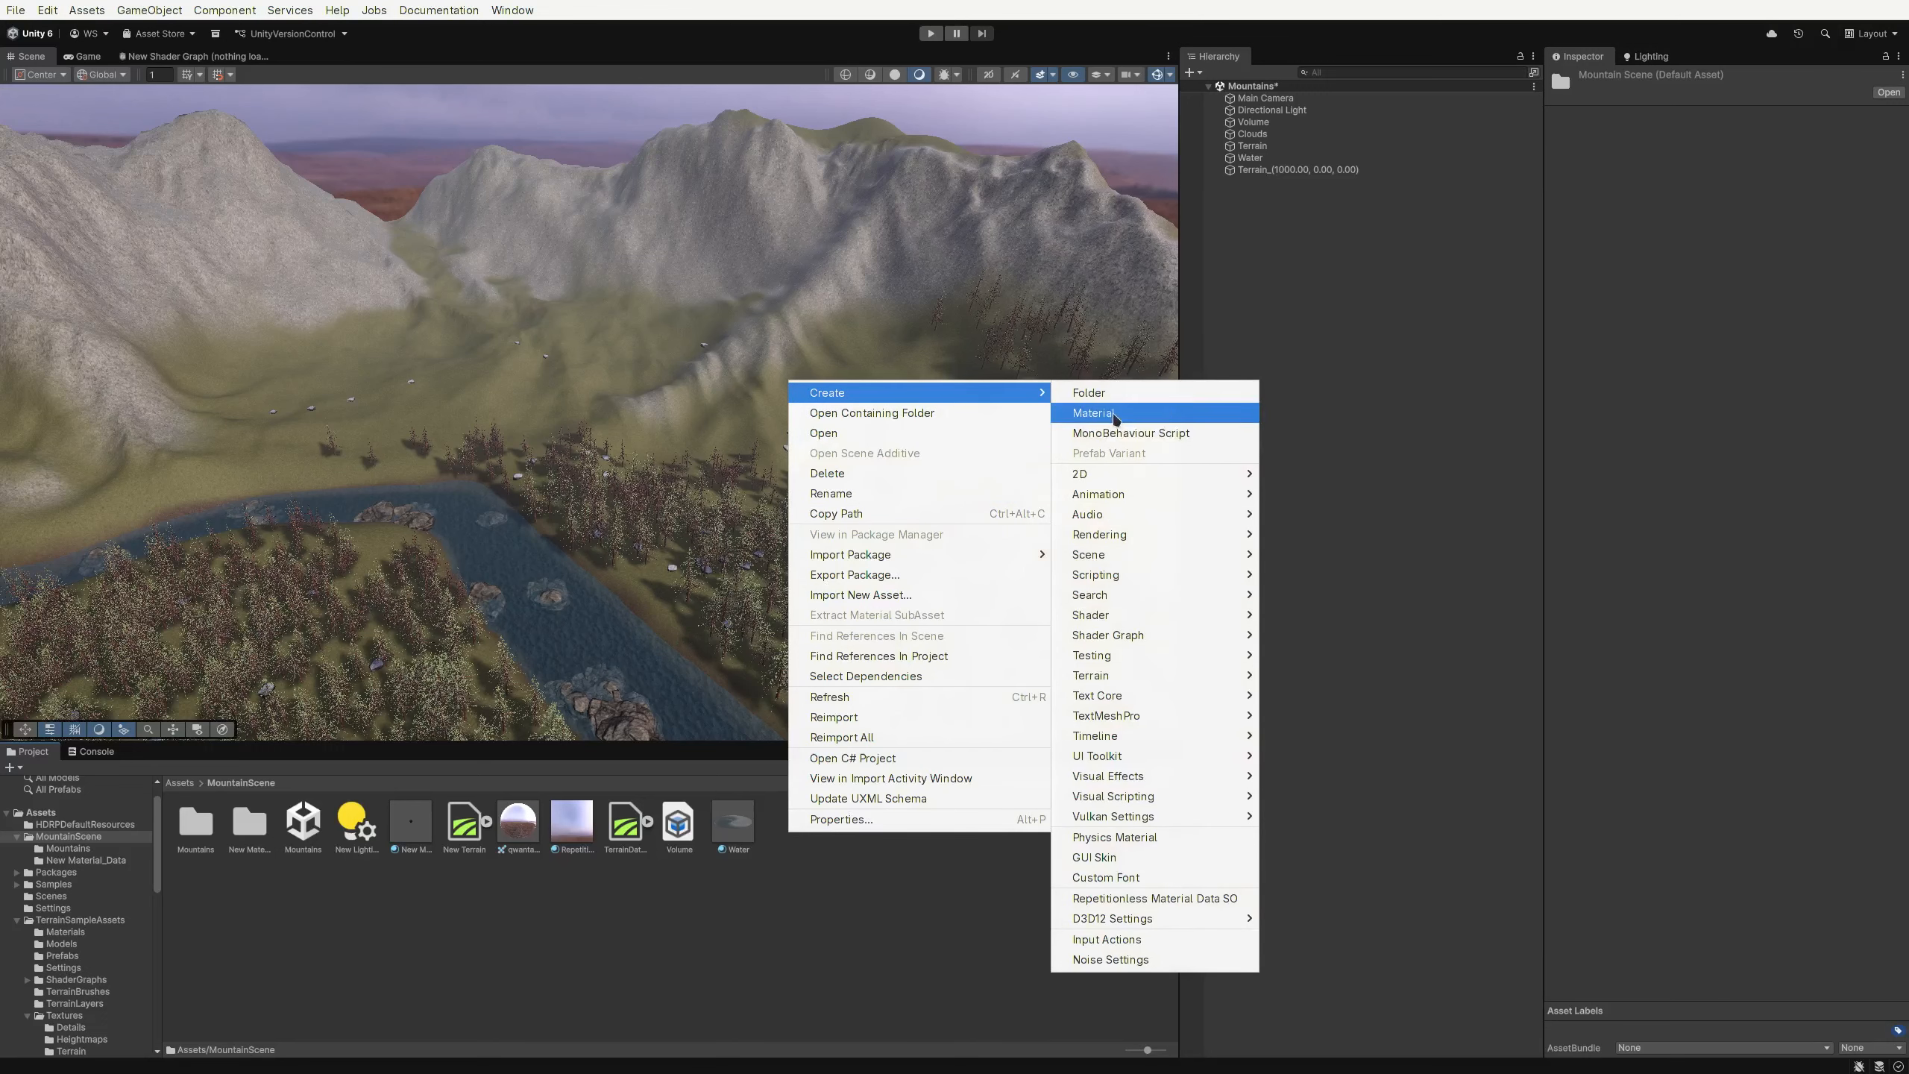
{"action": "mouse_move", "coordinate": [1203, 645]}
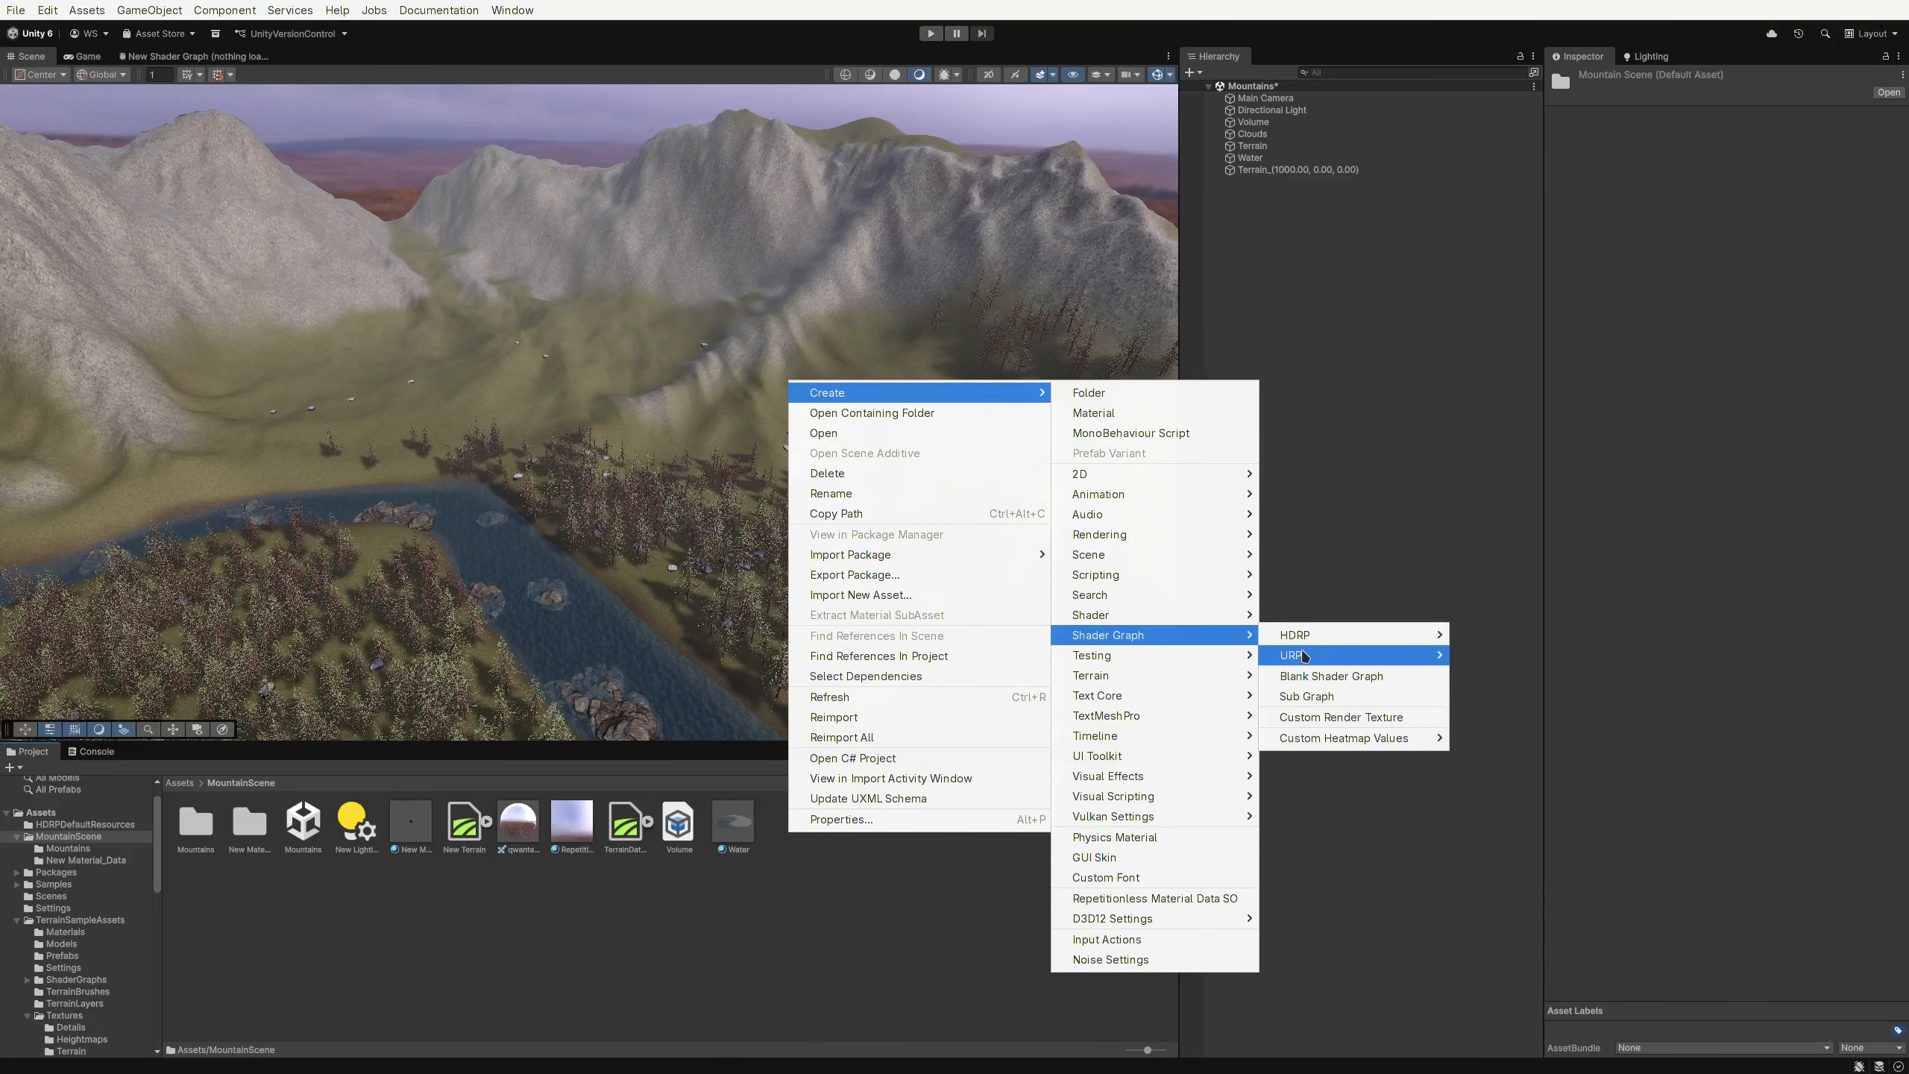
{"action": "left_click", "coordinate": [1473, 664]}
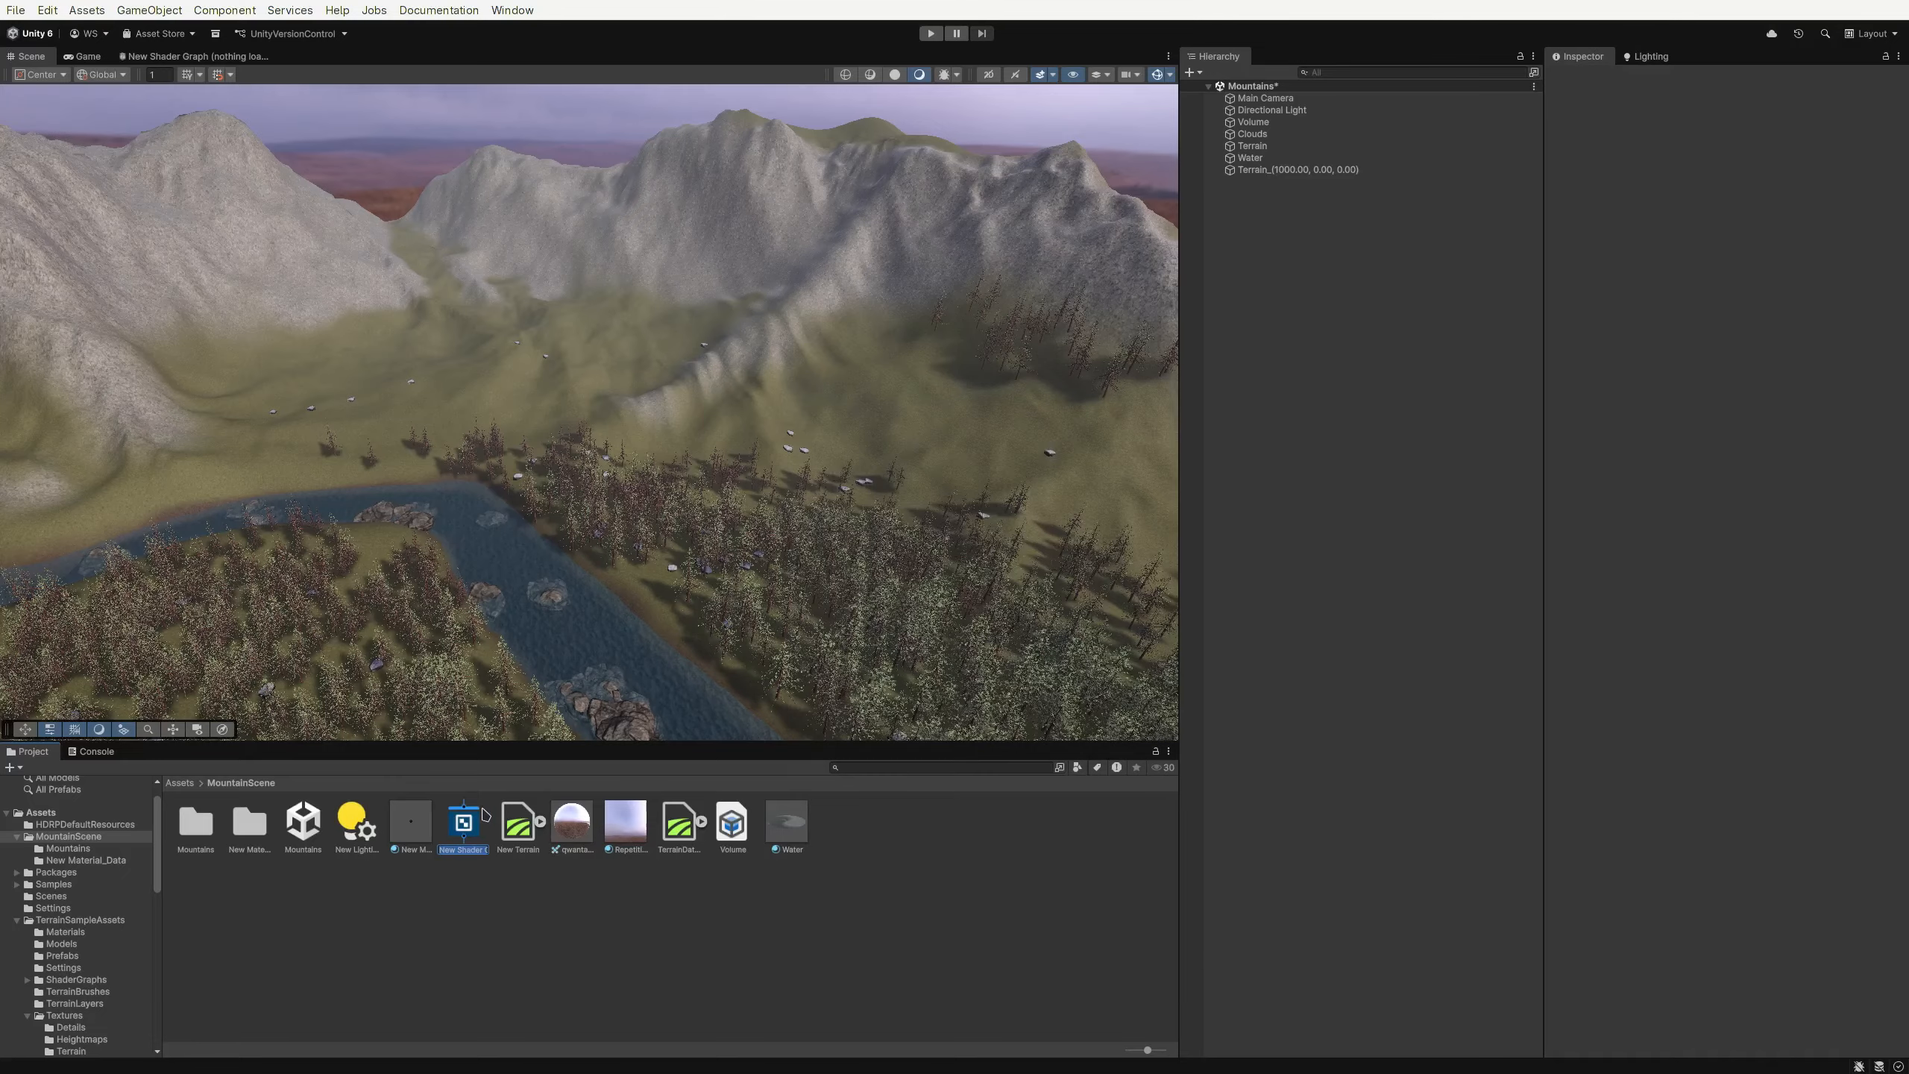
{"action": "double_click", "coordinate": [487, 826]}
{"action": "middle_click_drag", "start_coordinate": [313, 372], "coordinate": [571, 462]}
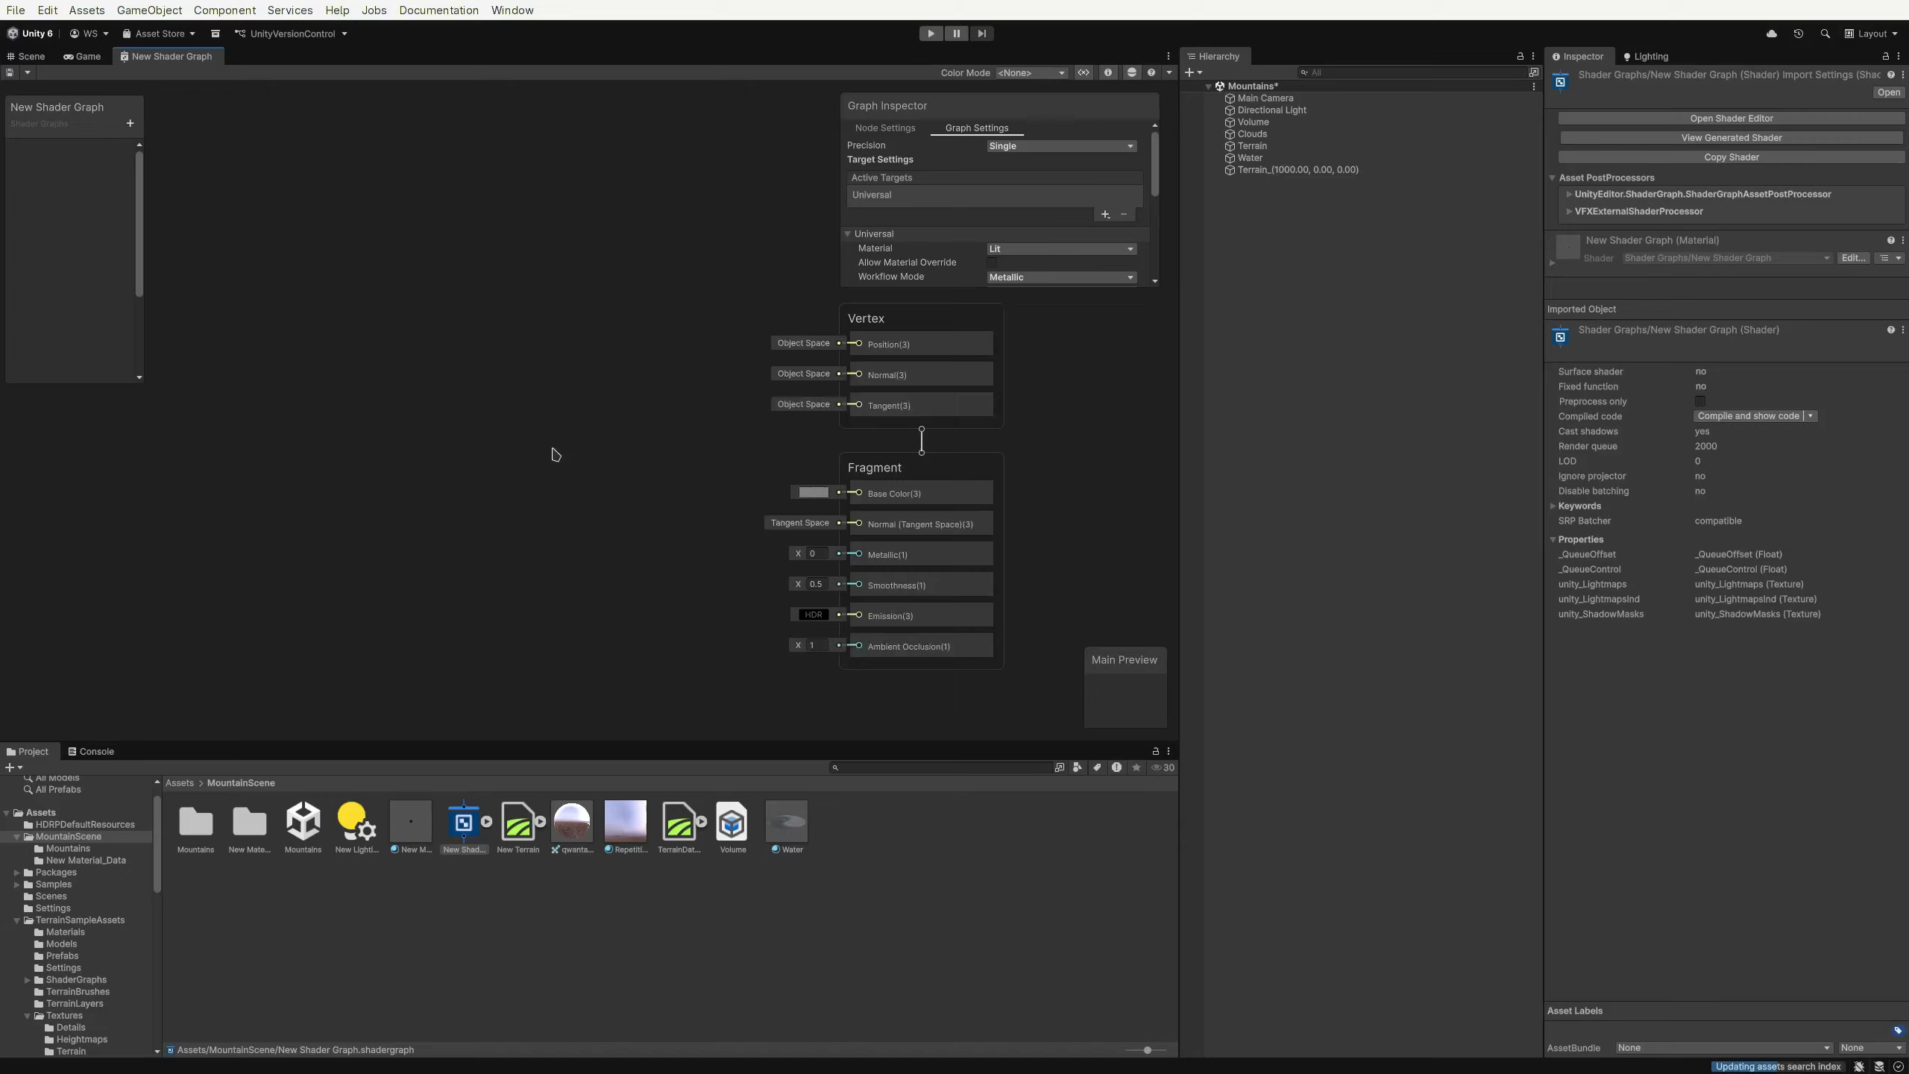
Browse the Repetitionless node categories in the Create Node menu
{"action": "key", "text": "space"}
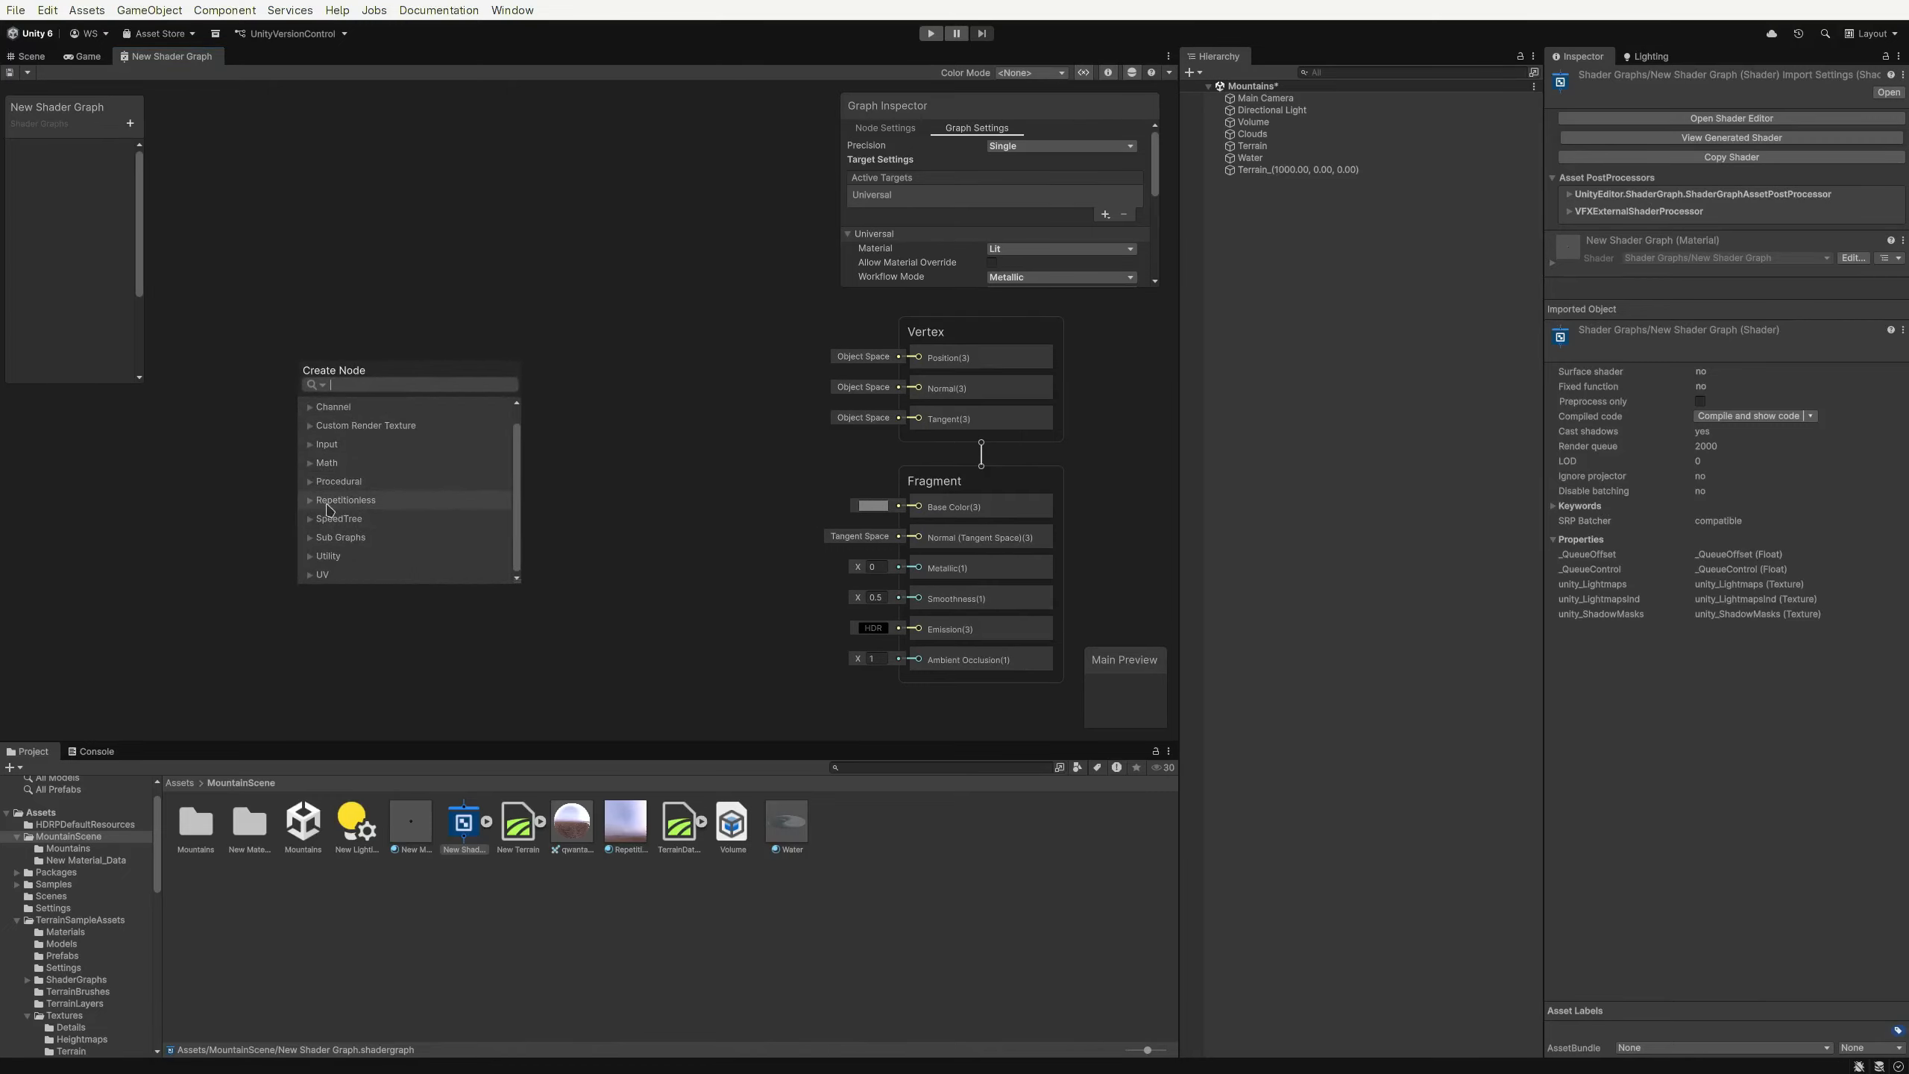
{"action": "left_click", "coordinate": [330, 498]}
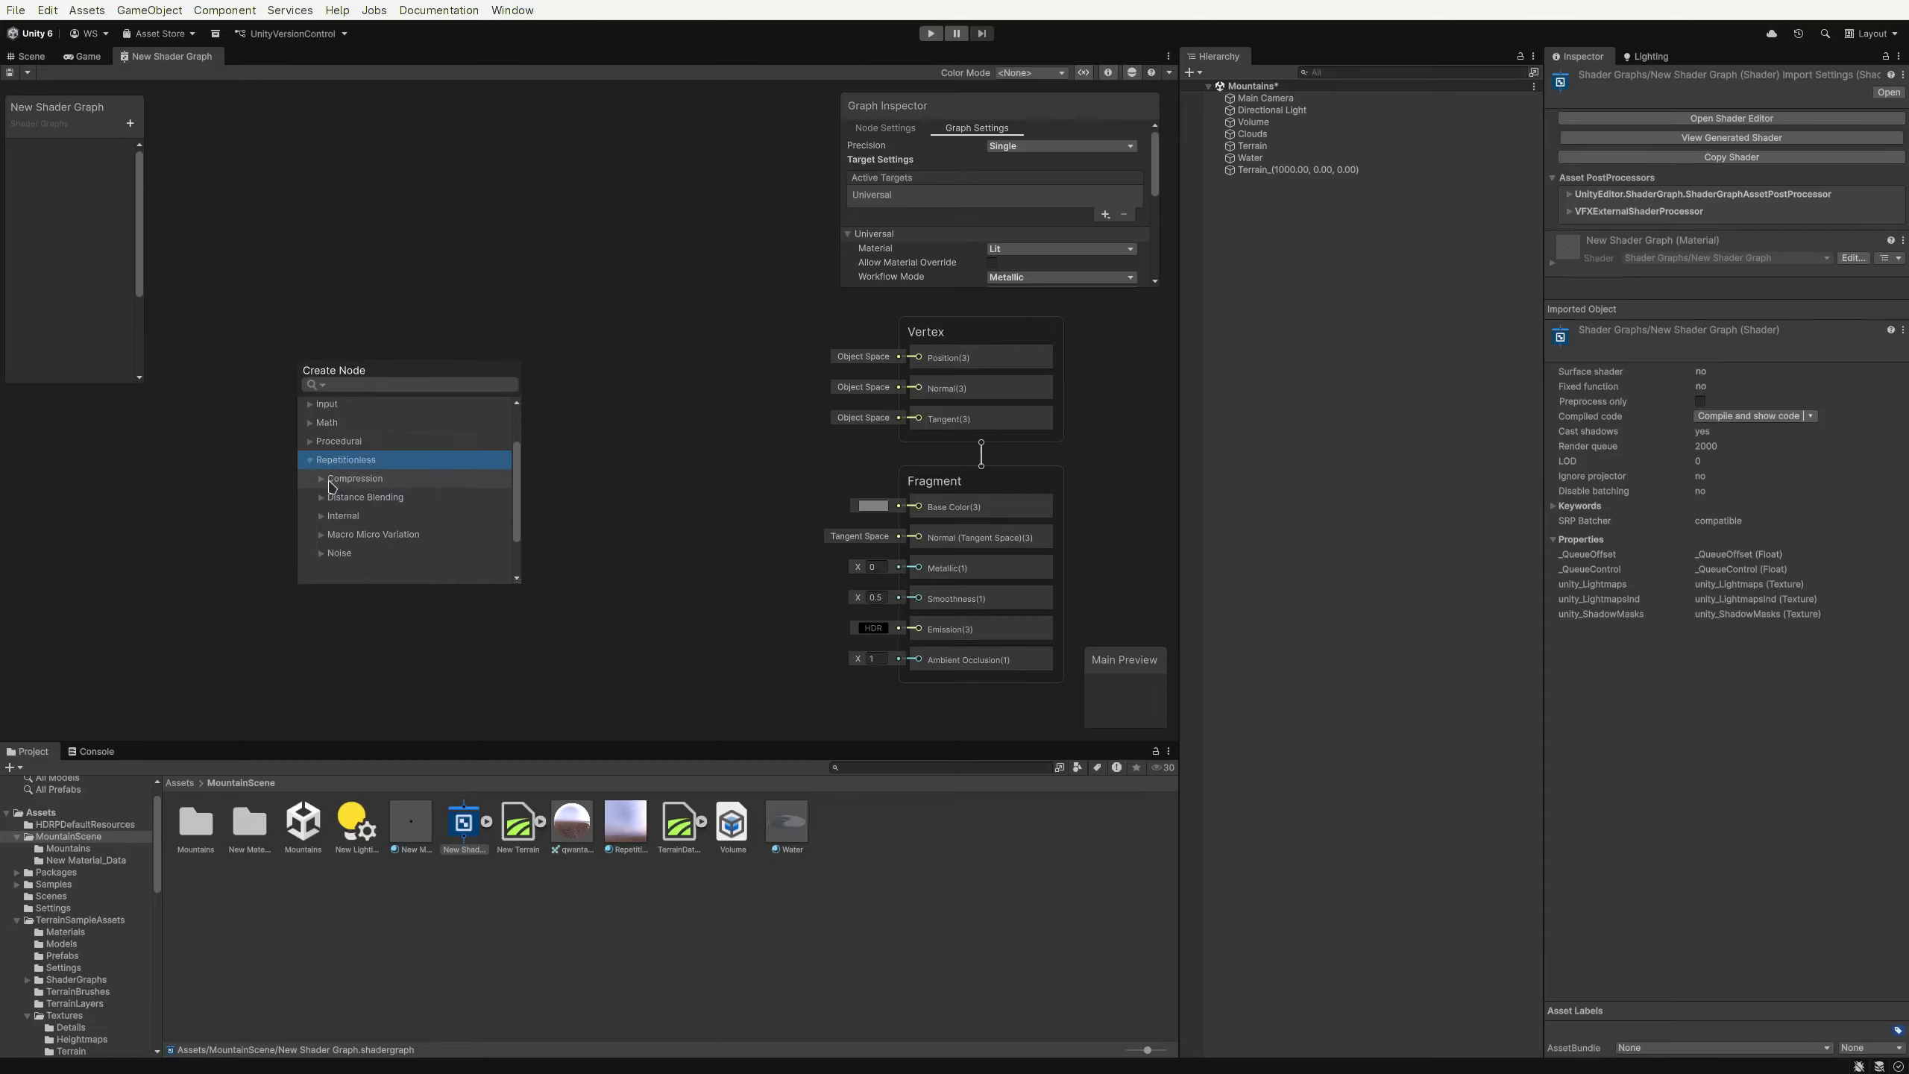
{"action": "left_click", "coordinate": [323, 428]}
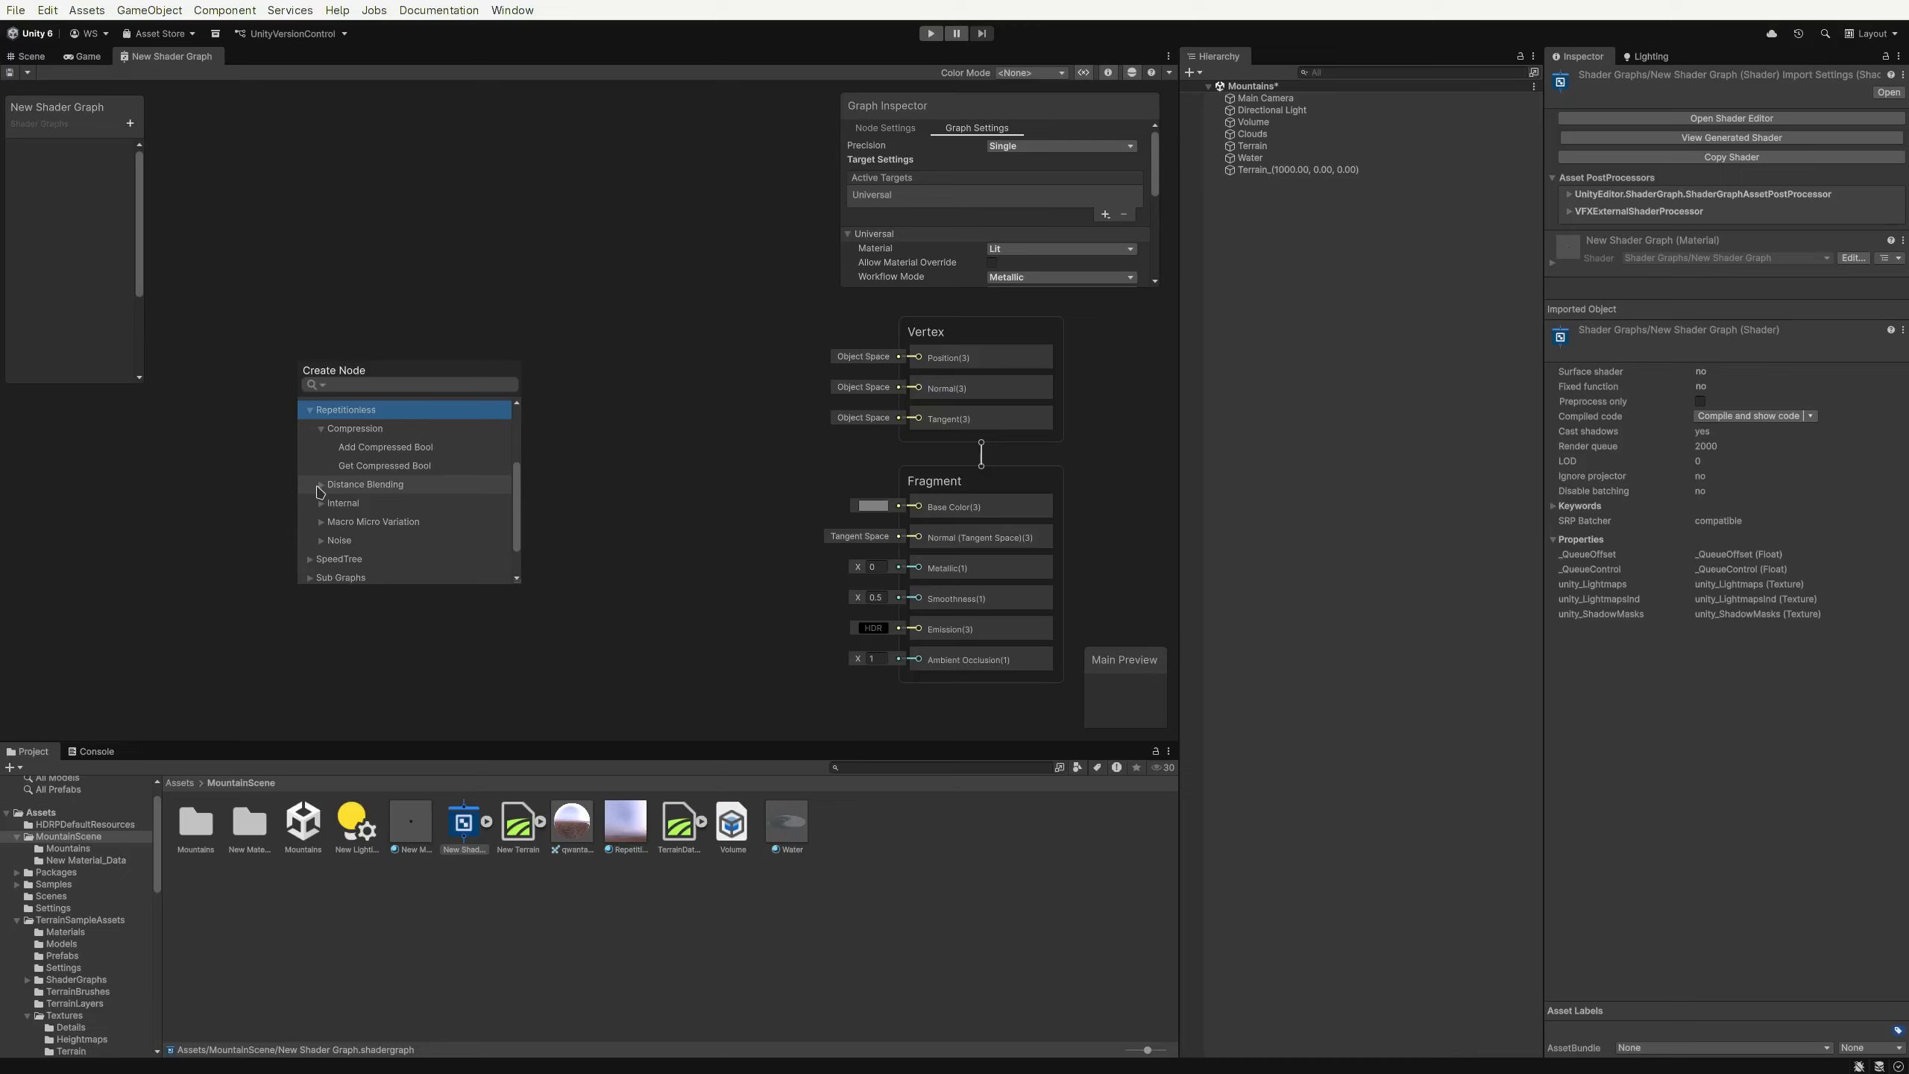
{"action": "left_click", "coordinate": [319, 485]}
{"action": "scroll", "coordinate": [339, 494], "scroll_direction": "down", "scroll_amount": 1}
{"action": "left_click", "coordinate": [328, 483]}
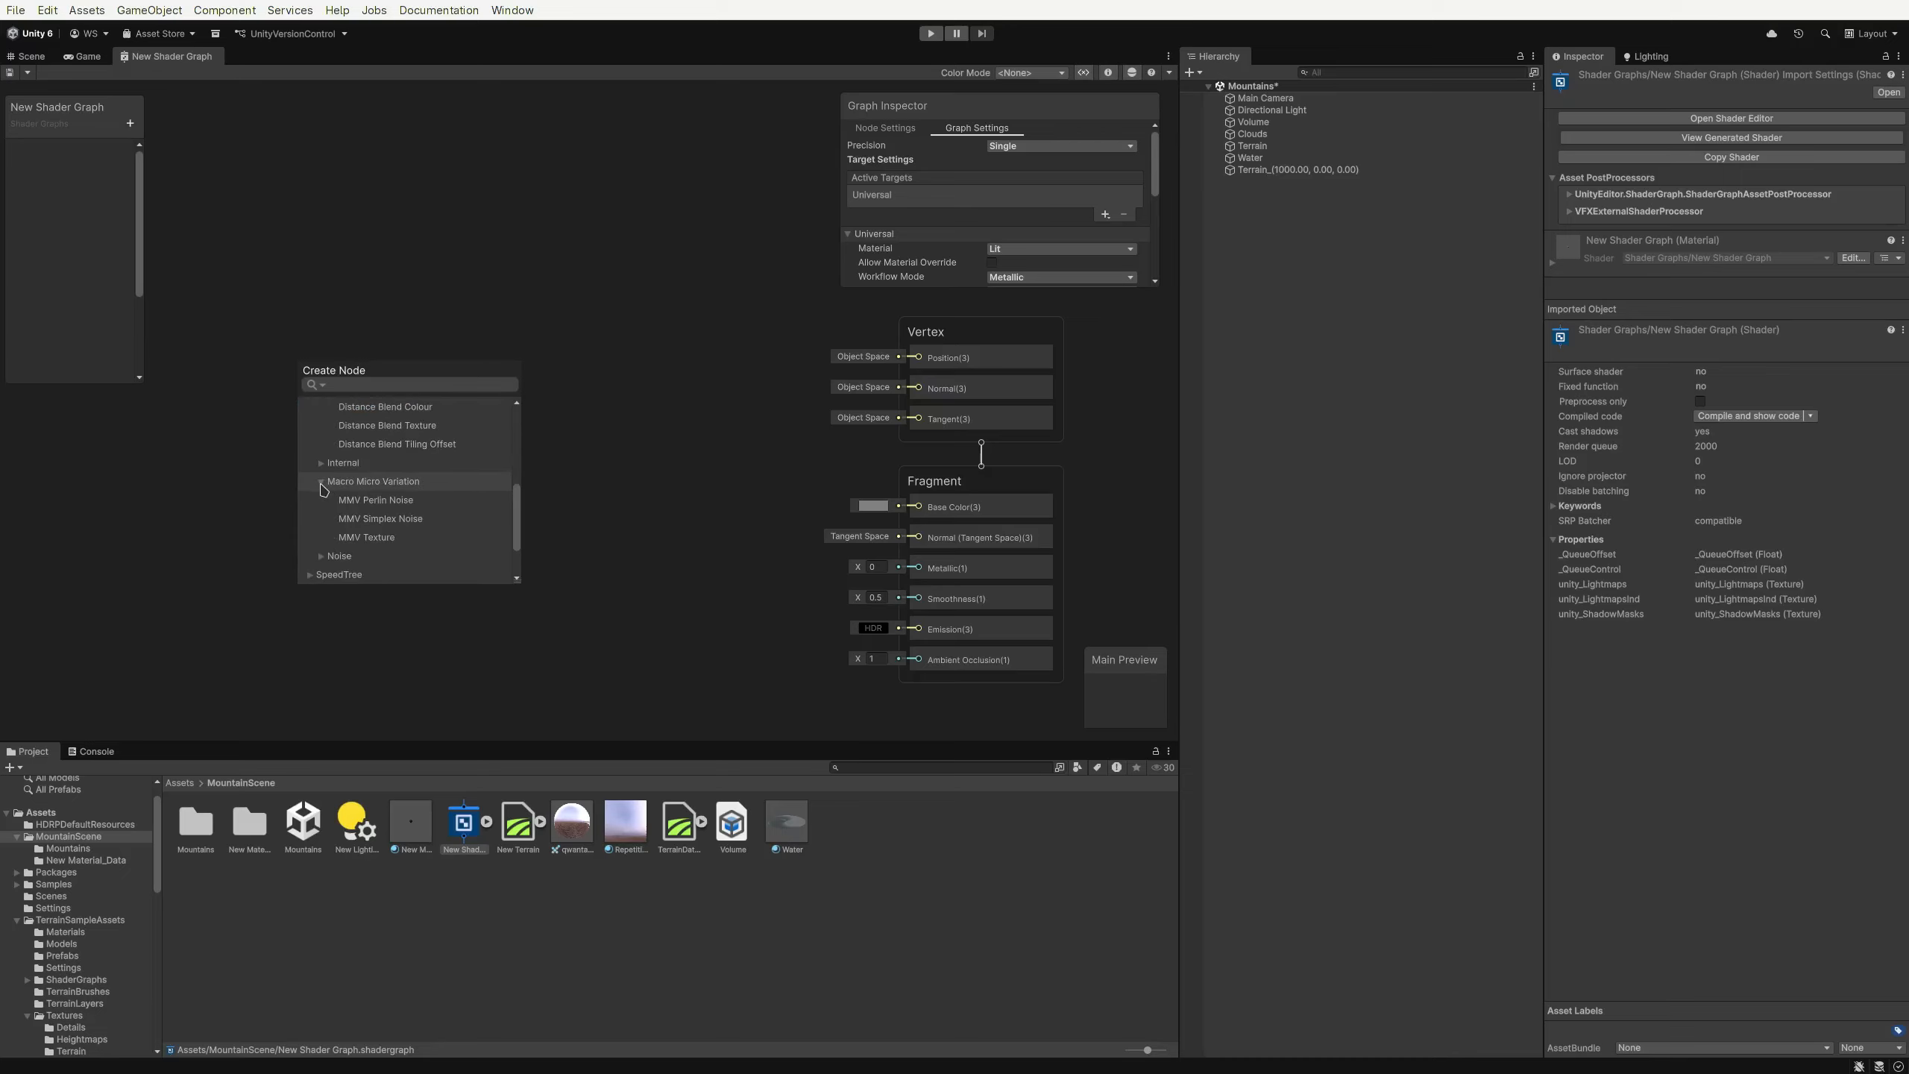
{"action": "scroll", "coordinate": [328, 493], "scroll_direction": "down", "scroll_amount": 2}
{"action": "left_click", "coordinate": [325, 501]}
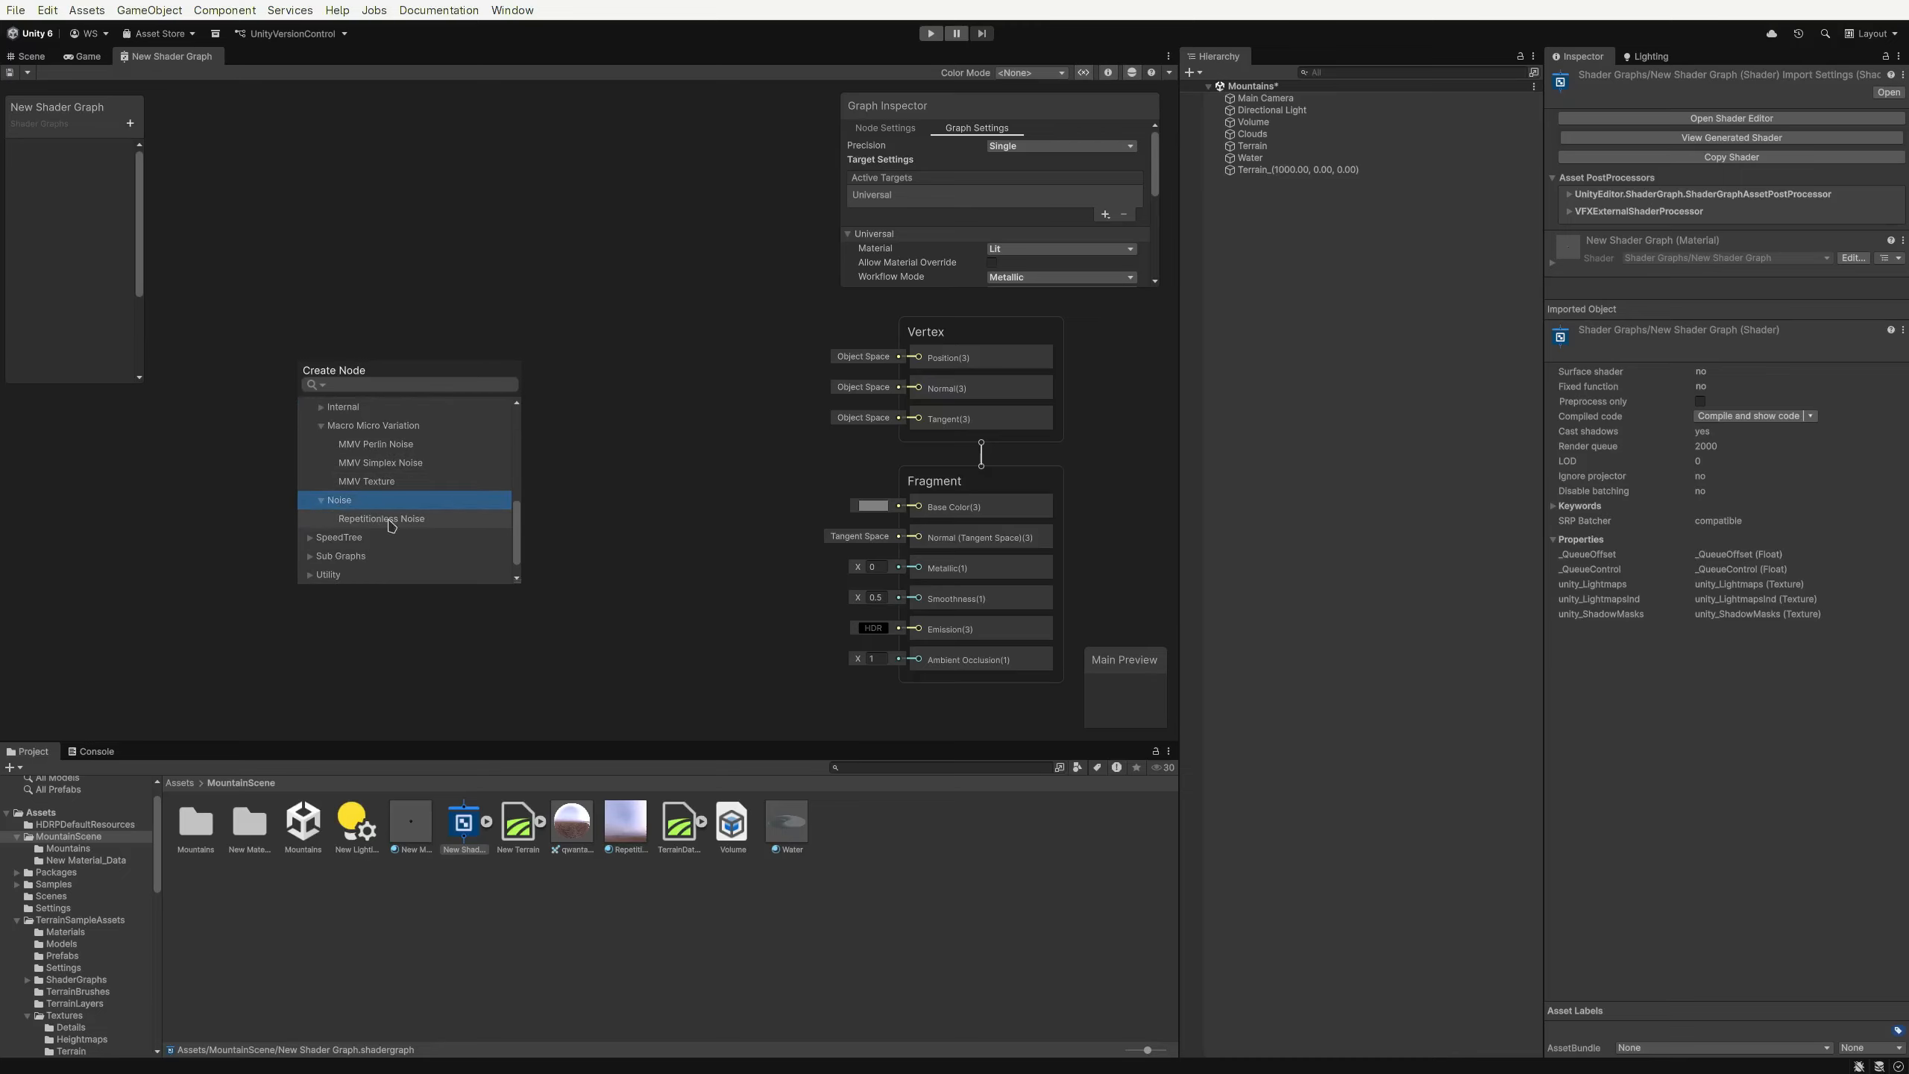
{"action": "scroll", "coordinate": [392, 530], "scroll_direction": "up", "scroll_amount": 2}
{"action": "scroll", "coordinate": [393, 528], "scroll_direction": "down", "scroll_amount": 1}
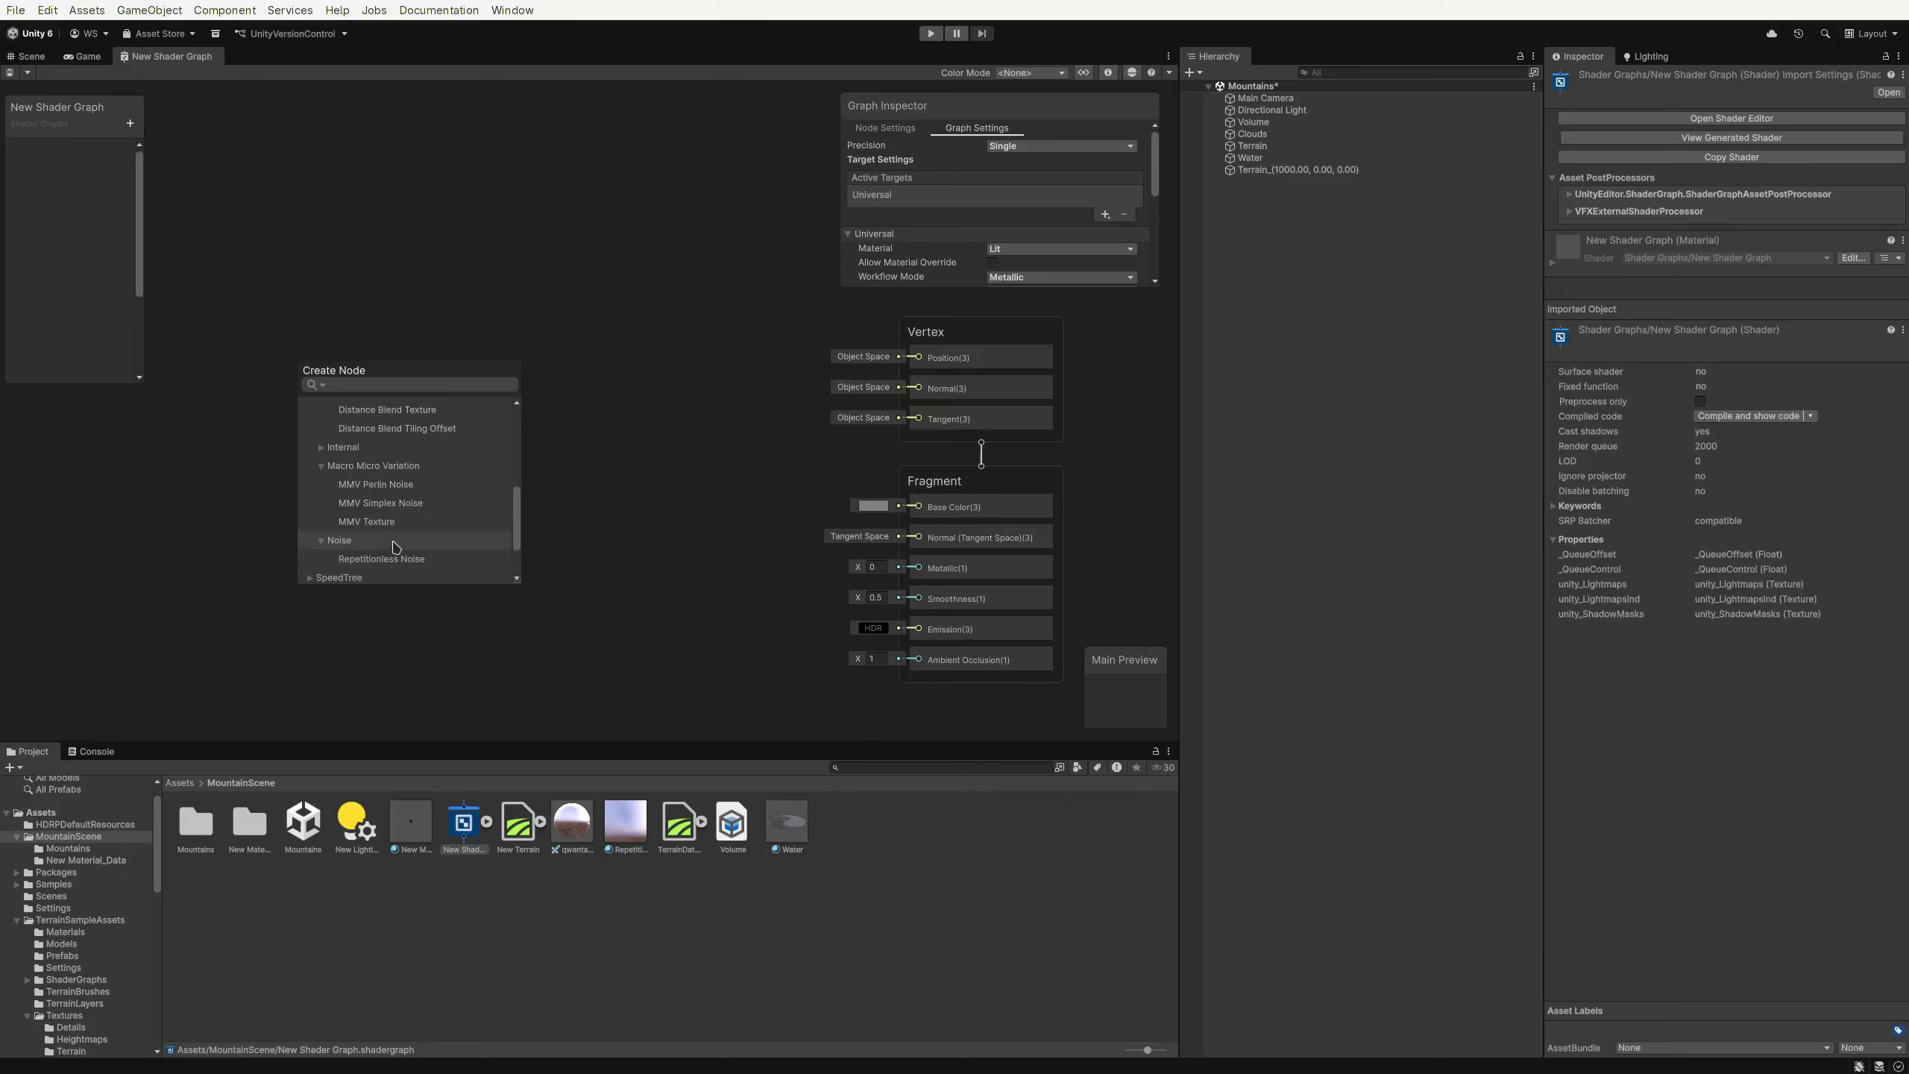
Add a Repetitionless Noise node to the graph, then delete it
{"action": "double_click", "coordinate": [396, 557]}
{"action": "left_click_drag", "start_coordinate": [514, 493], "coordinate": [550, 437]}
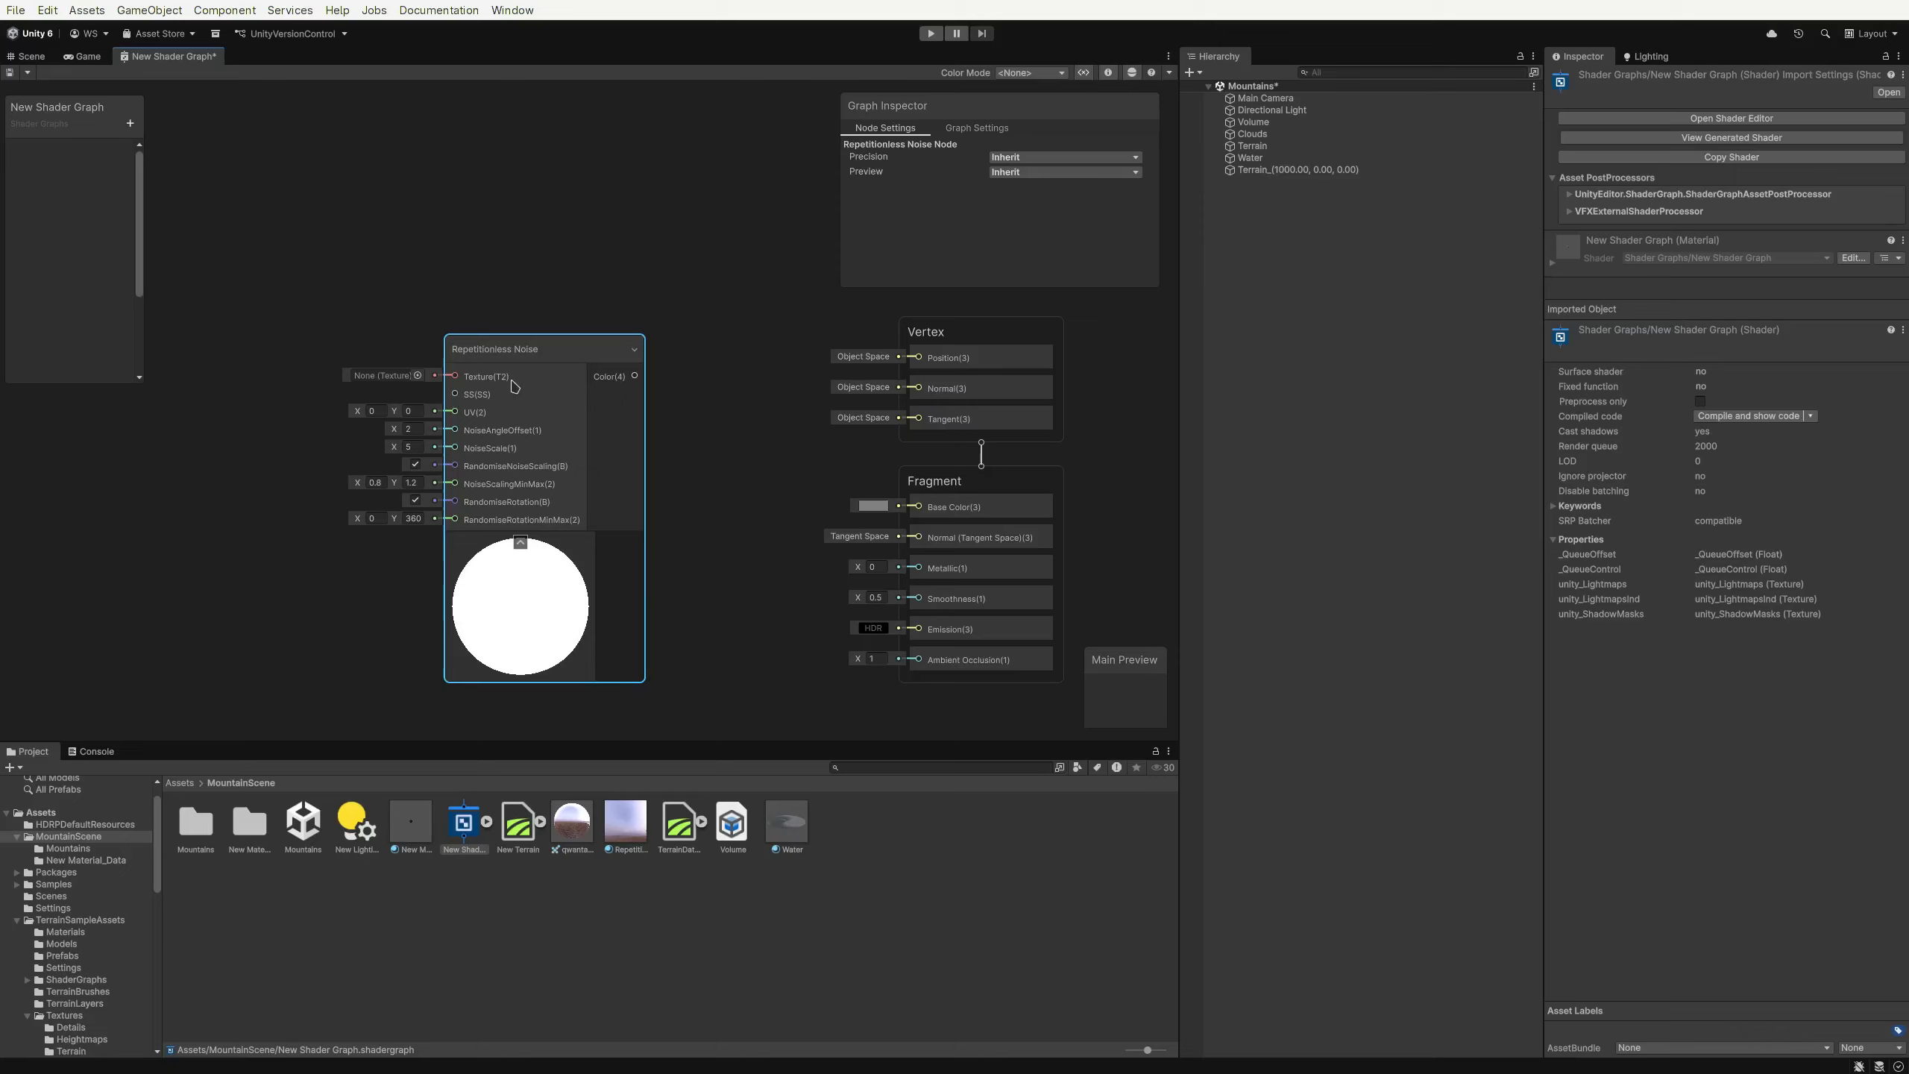
{"action": "key", "text": "Delete"}
Add a Distance Blend Colour node and connect its Colour output to the fragment Base Color
{"action": "key", "text": "space"}
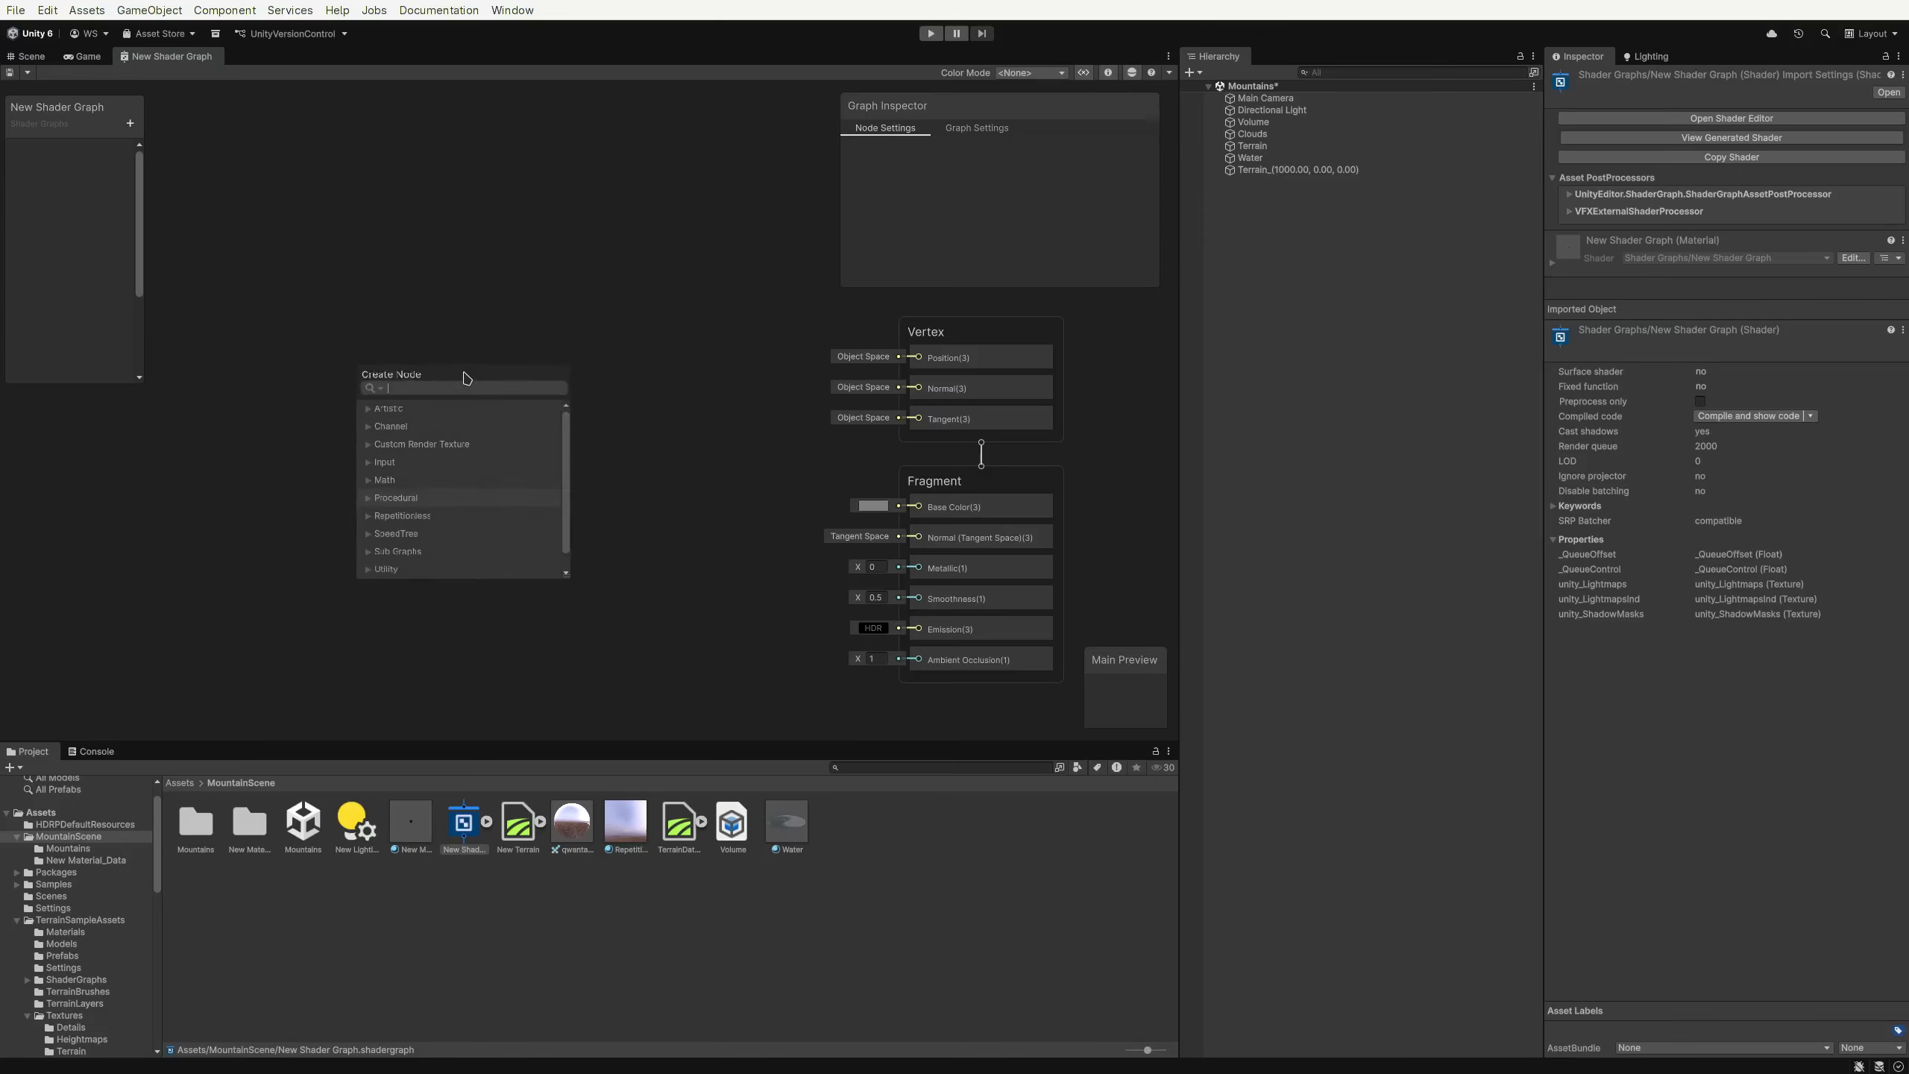
{"action": "key", "text": "Escape"}
{"action": "key", "text": "space"}
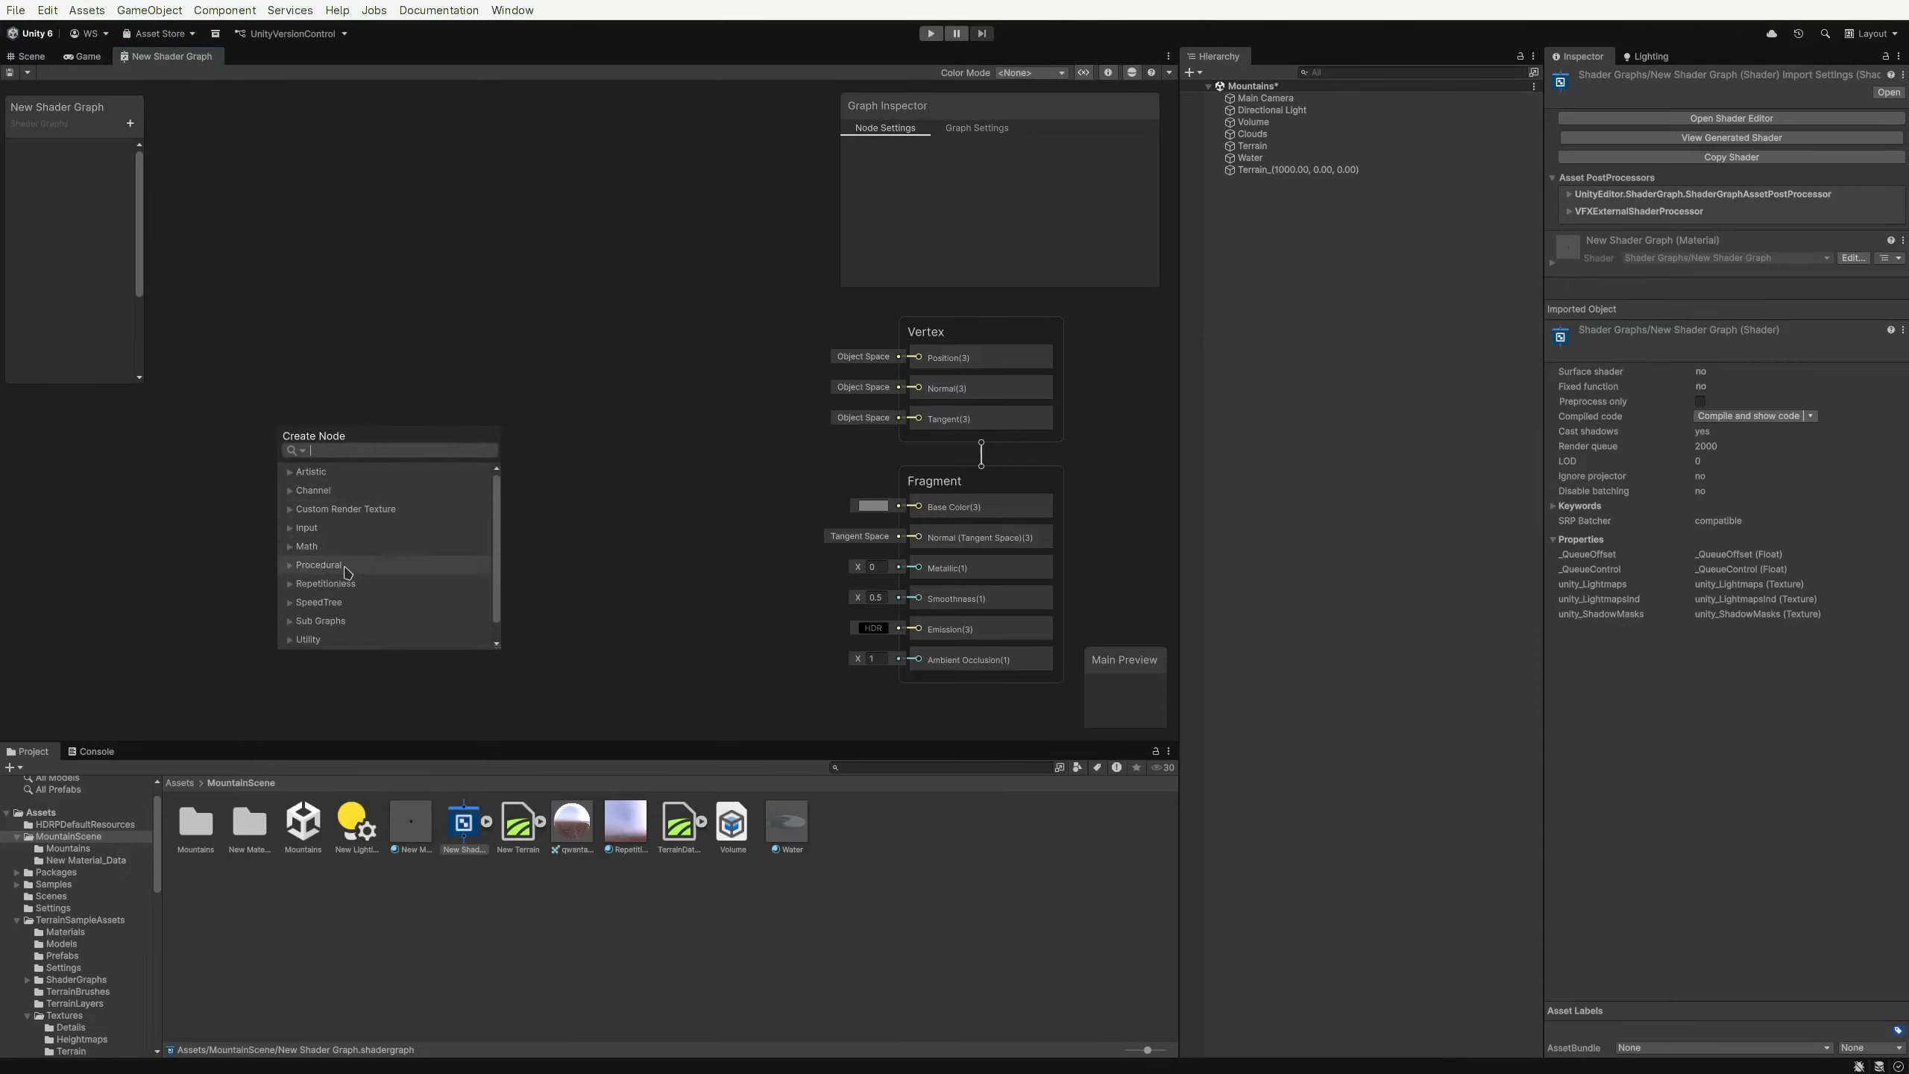
{"action": "left_click", "coordinate": [319, 583]}
{"action": "left_click", "coordinate": [301, 542]}
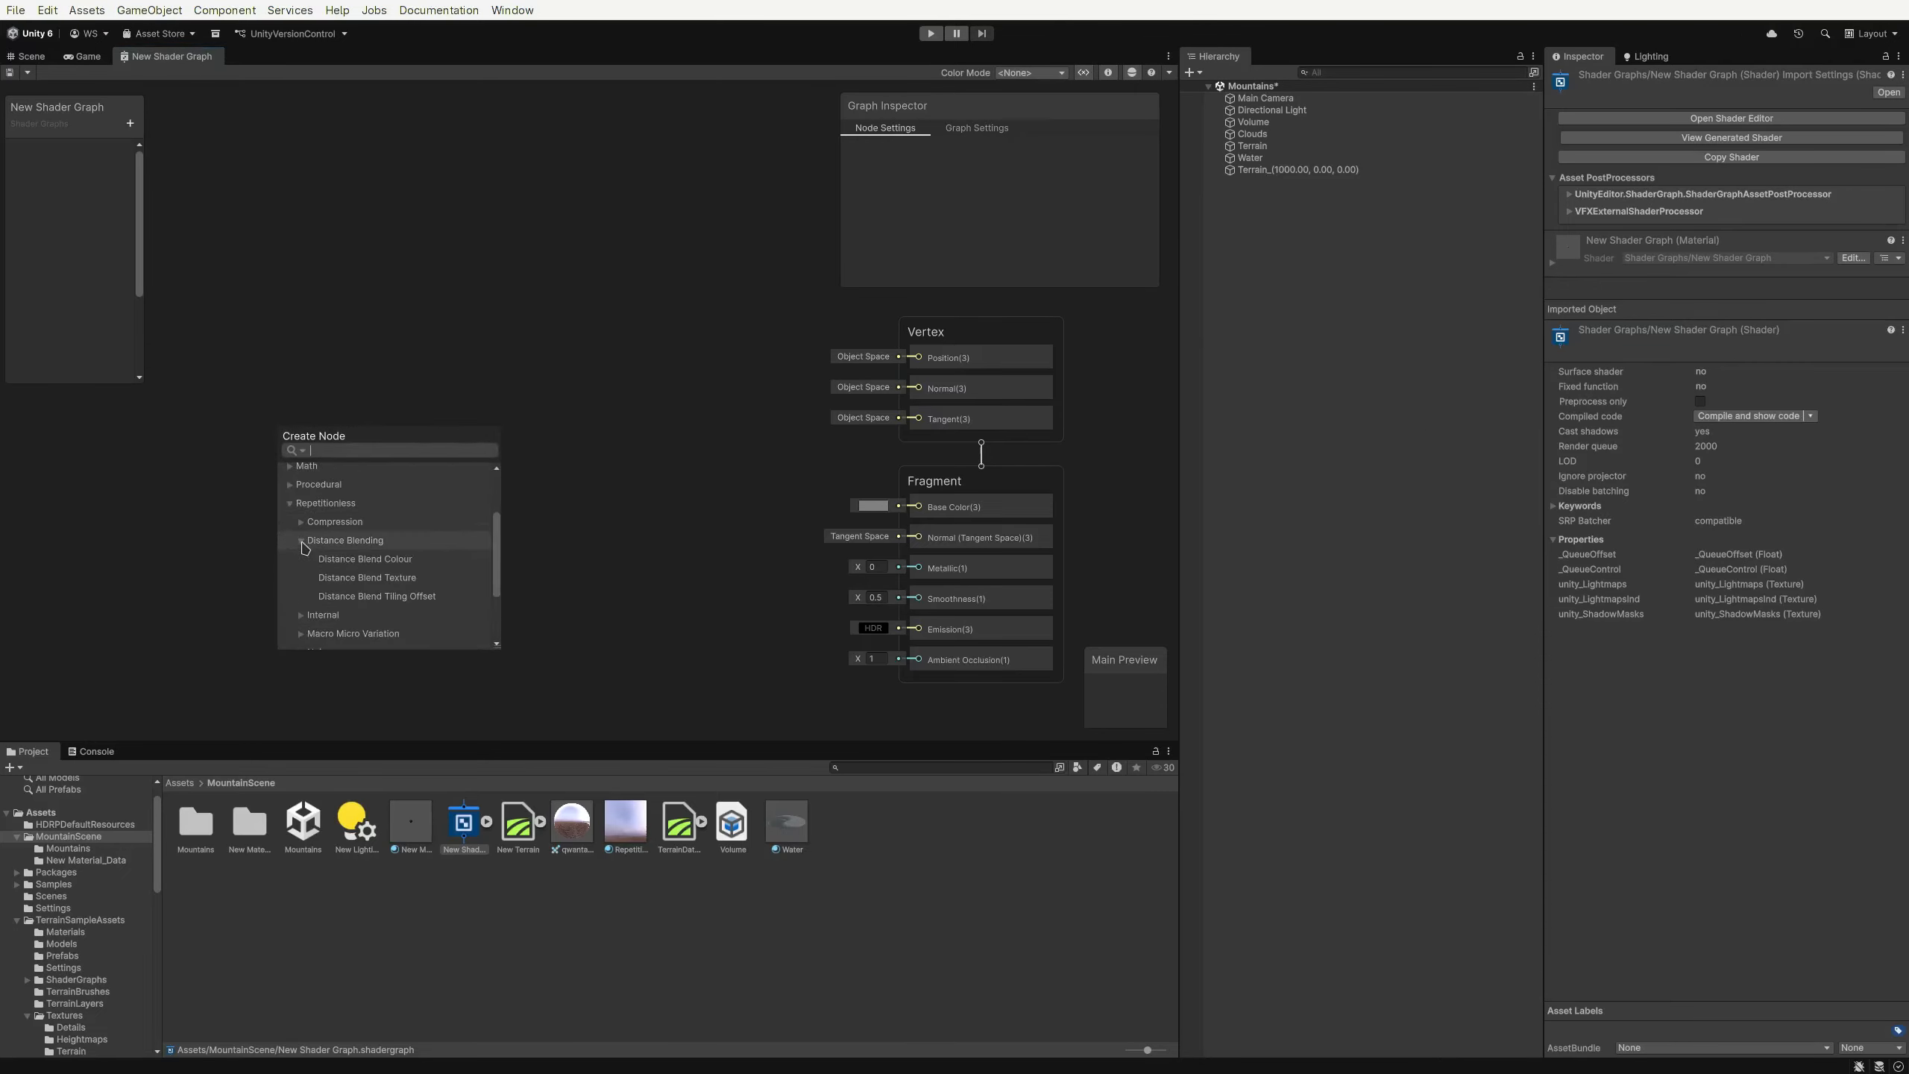
{"action": "double_click", "coordinate": [330, 558]}
{"action": "left_click_drag", "start_coordinate": [470, 561], "coordinate": [529, 479]}
{"action": "scroll", "coordinate": [367, 495], "scroll_direction": "up", "scroll_amount": 3}
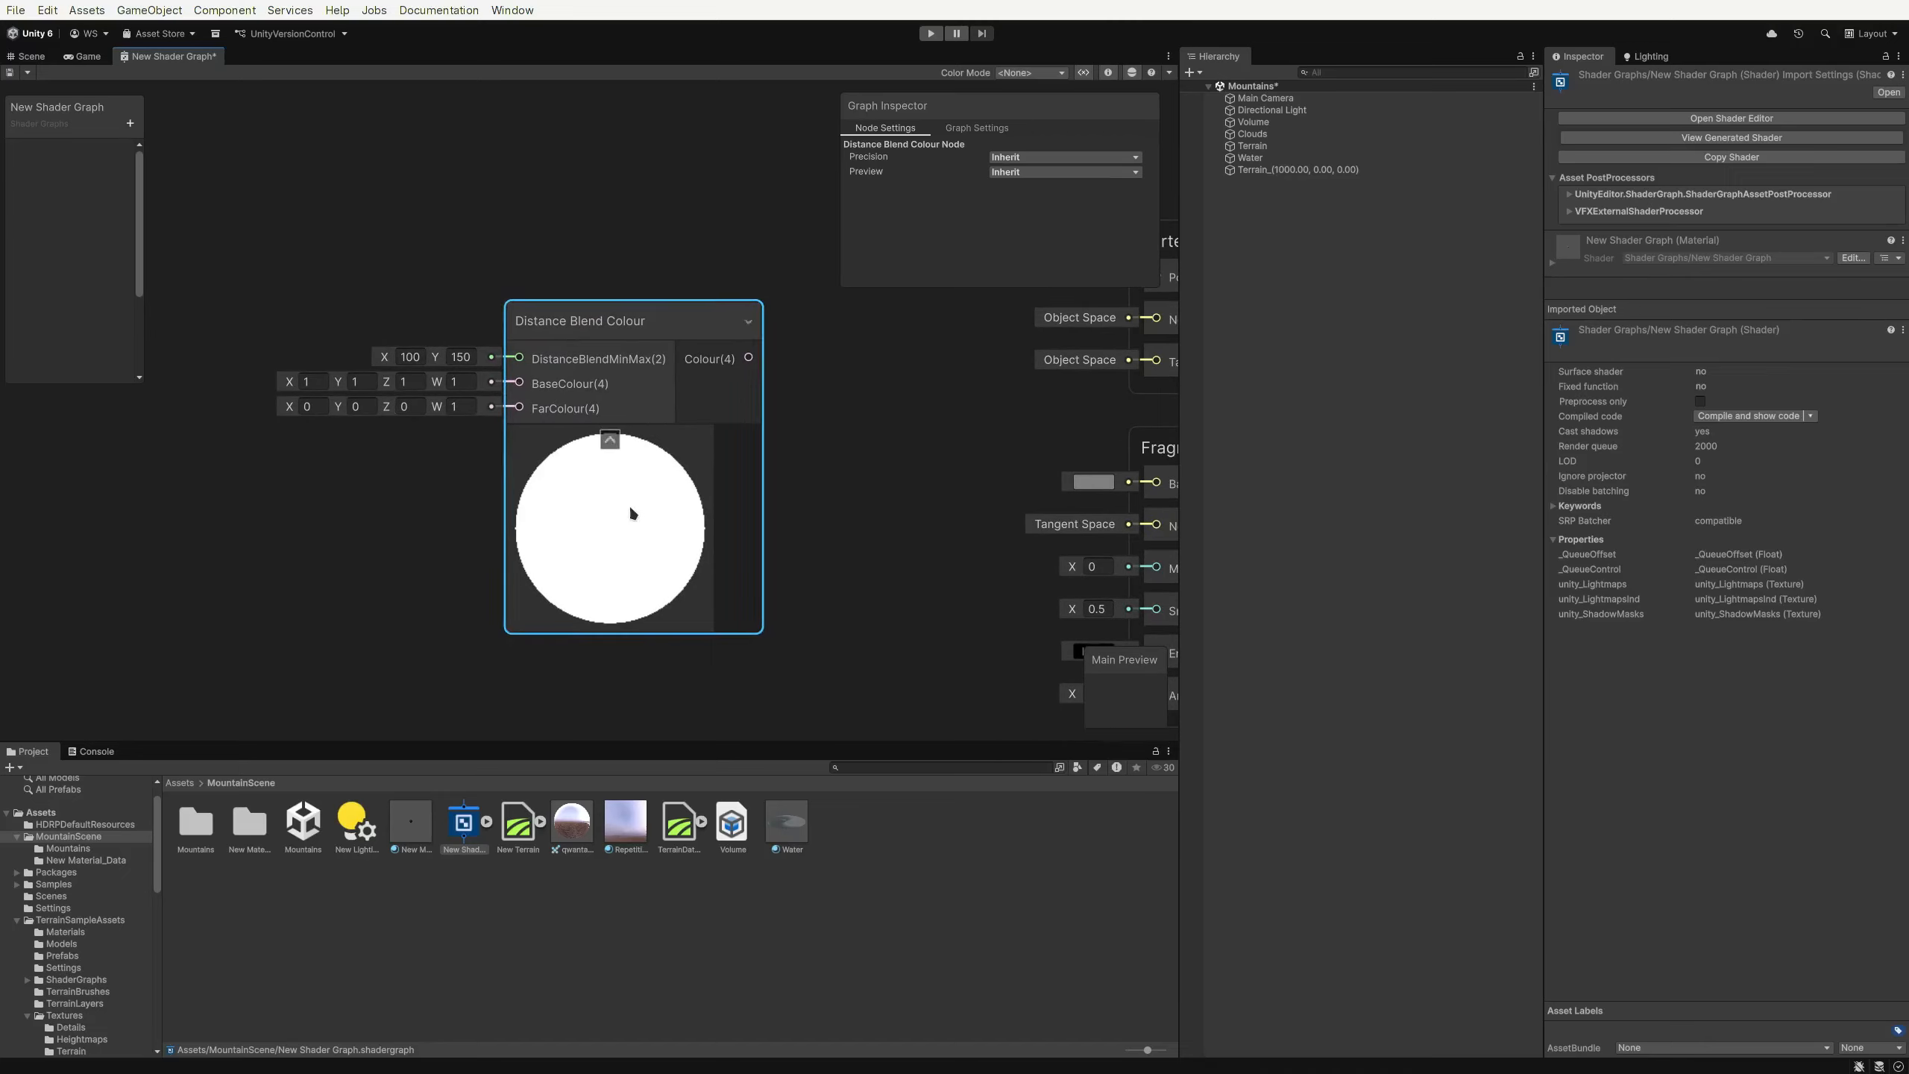
{"action": "middle_click_drag", "start_coordinate": [459, 435], "coordinate": [209, 460]}
{"action": "left_click_drag", "start_coordinate": [498, 381], "coordinate": [906, 508]}
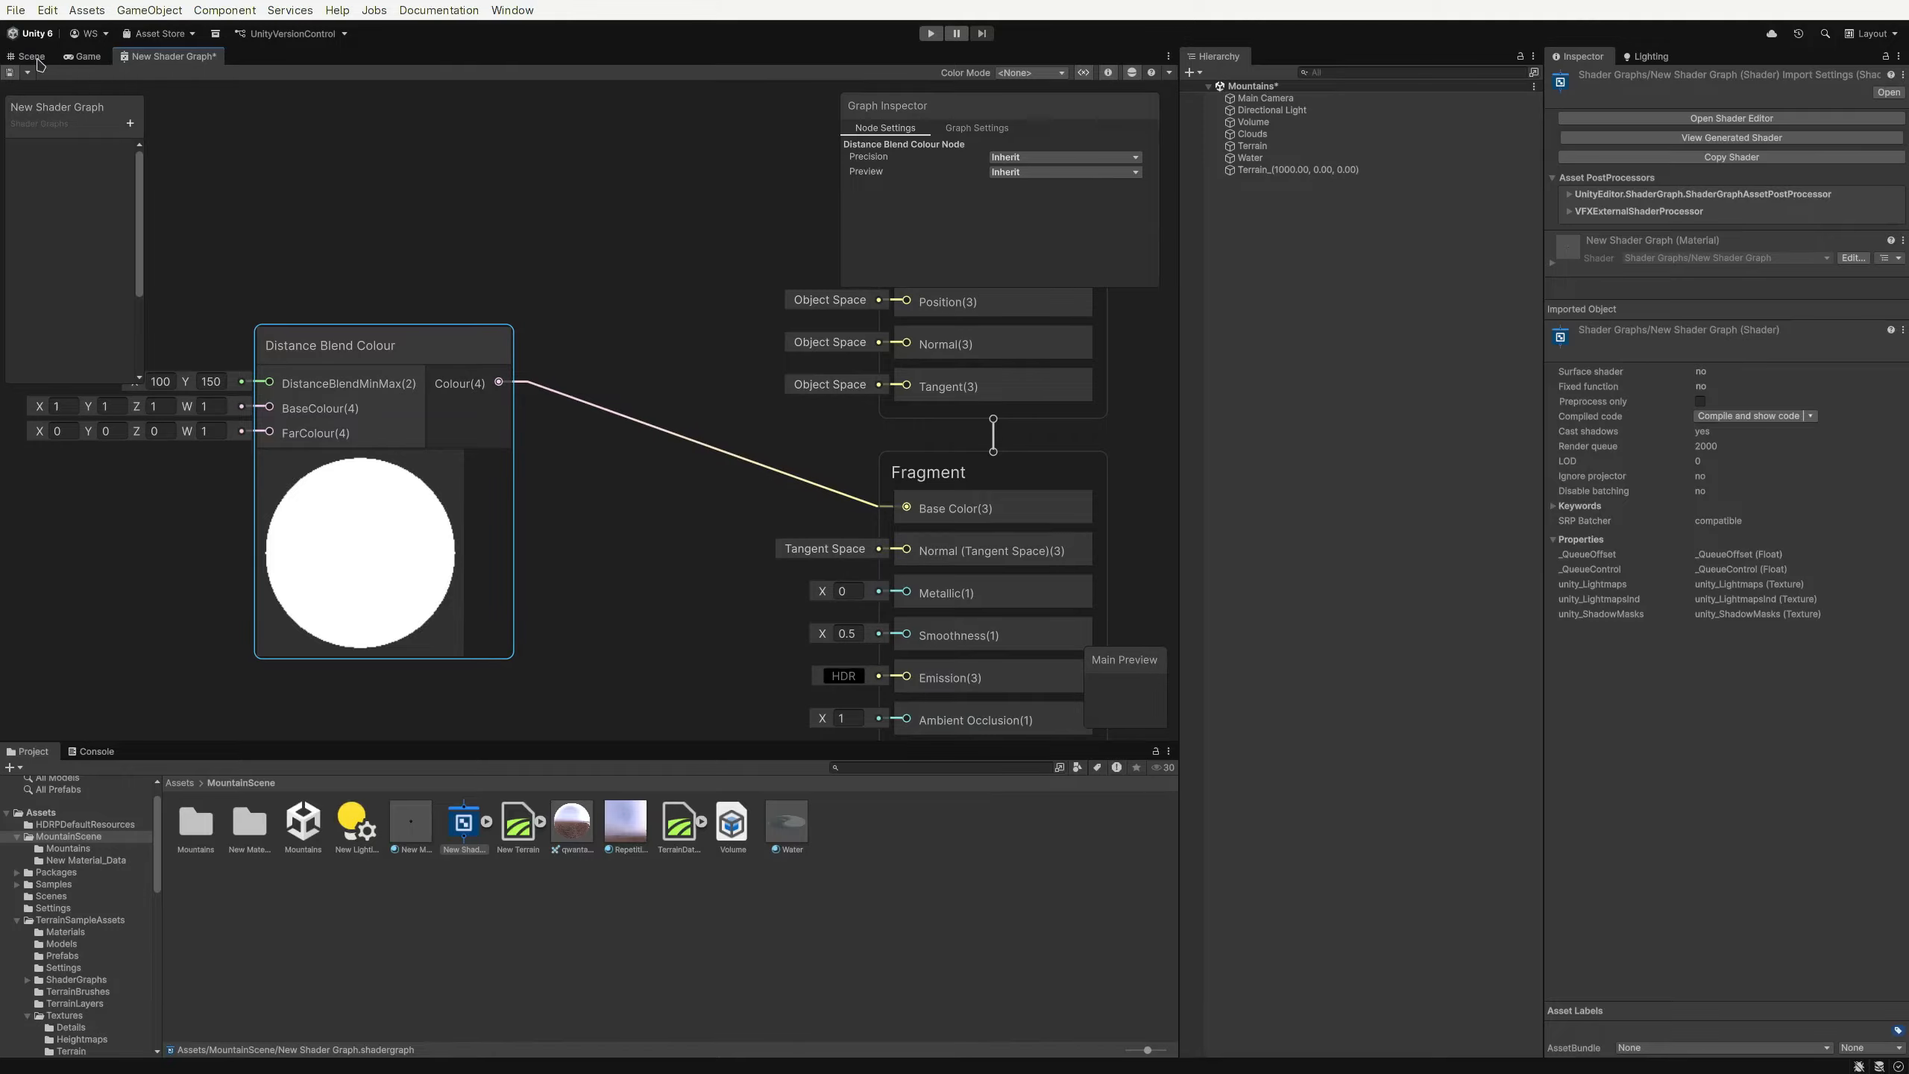
Save the shader graph and create a material from it in the MountainScene folder
{"action": "key", "text": "ctrl+s"}
{"action": "left_click", "coordinate": [36, 58]}
{"action": "right_click", "coordinate": [477, 825]}
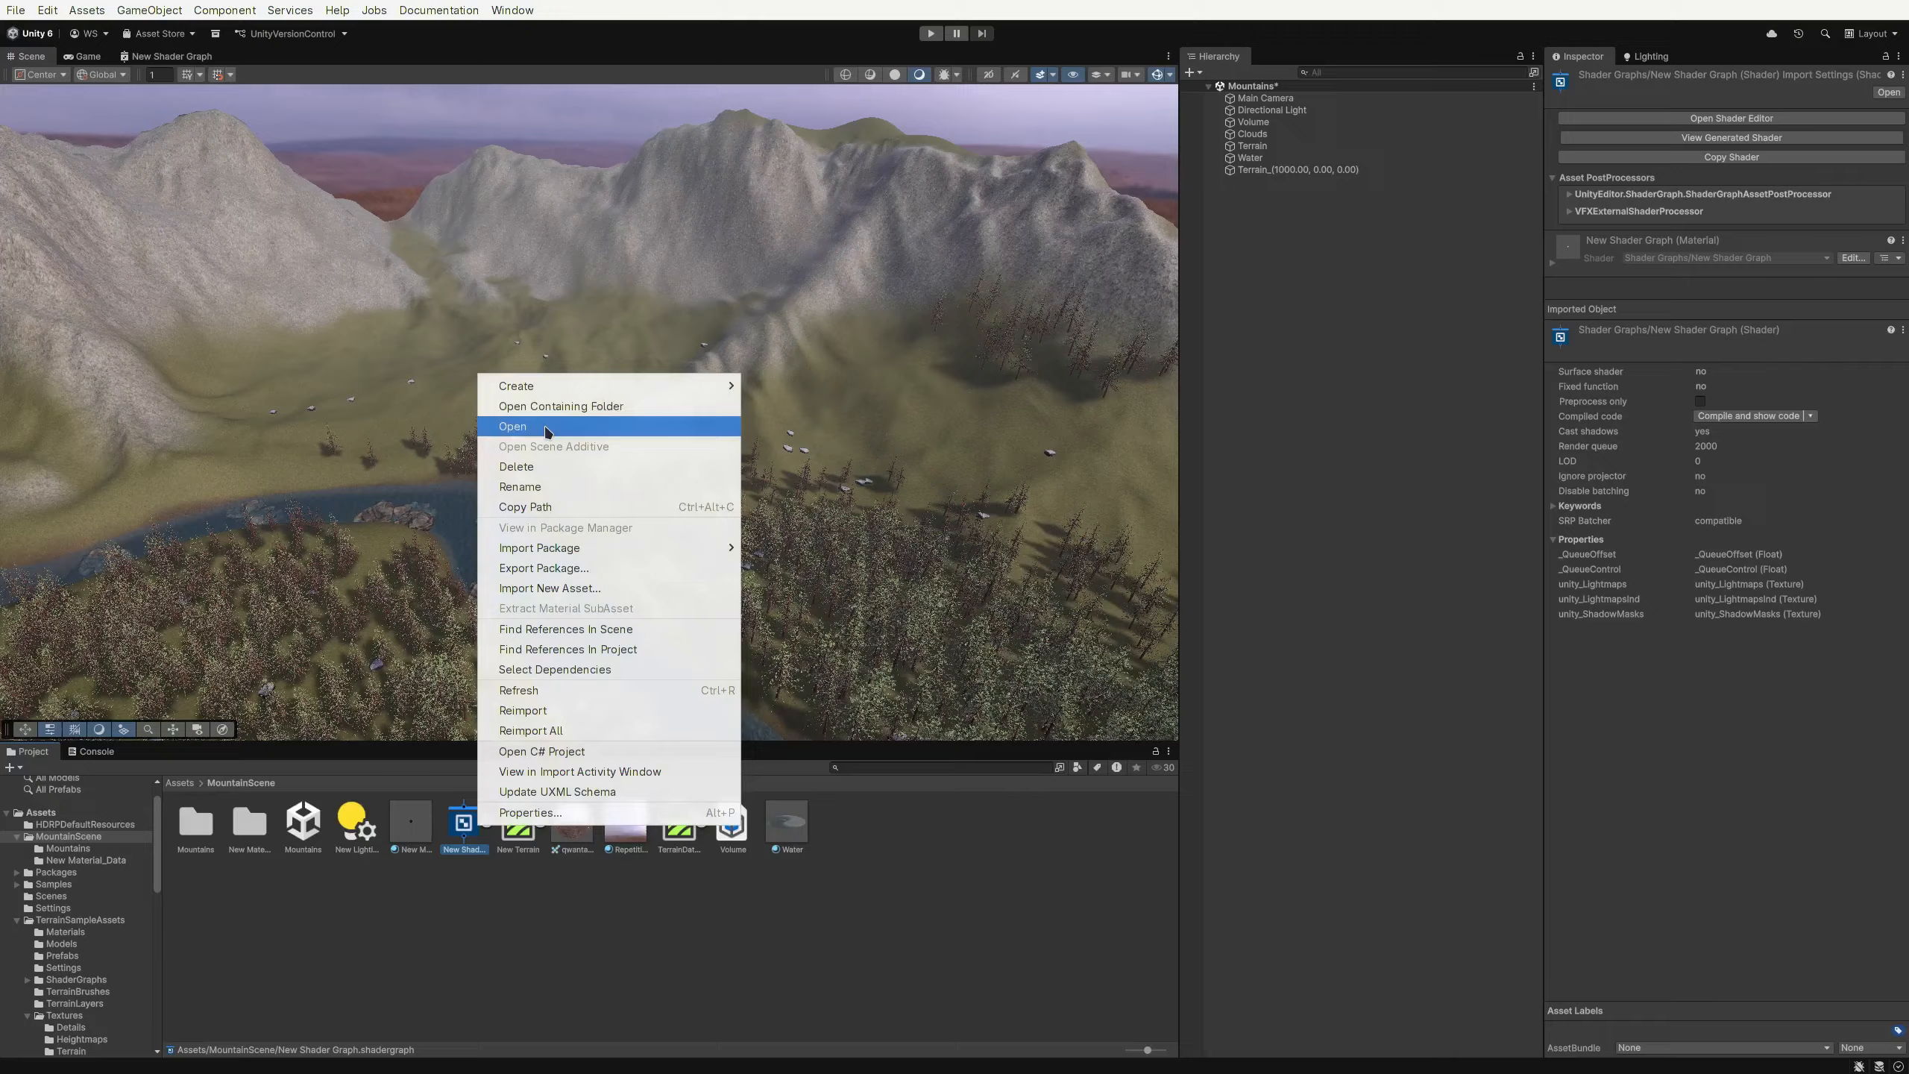
{"action": "mouse_move", "coordinate": [605, 386]}
{"action": "left_click", "coordinate": [782, 413]}
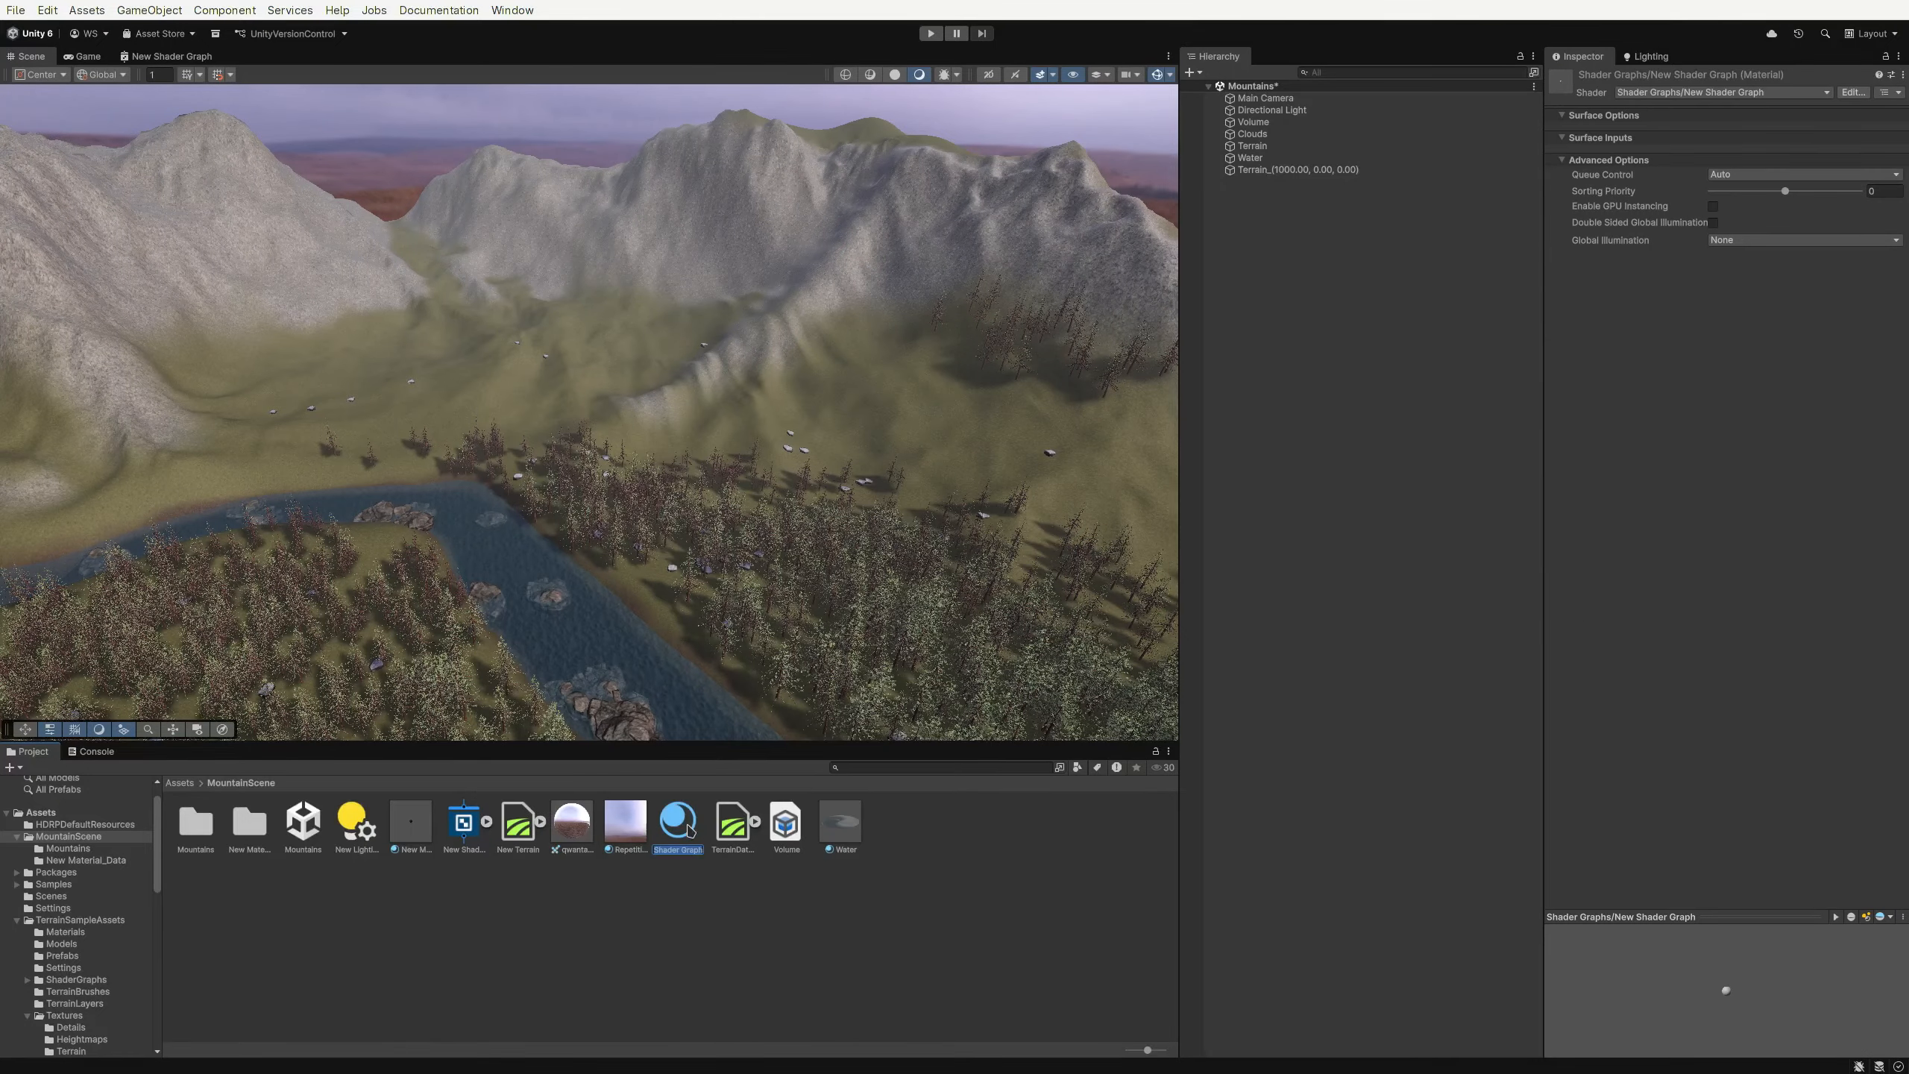
{"action": "key", "text": "Return"}
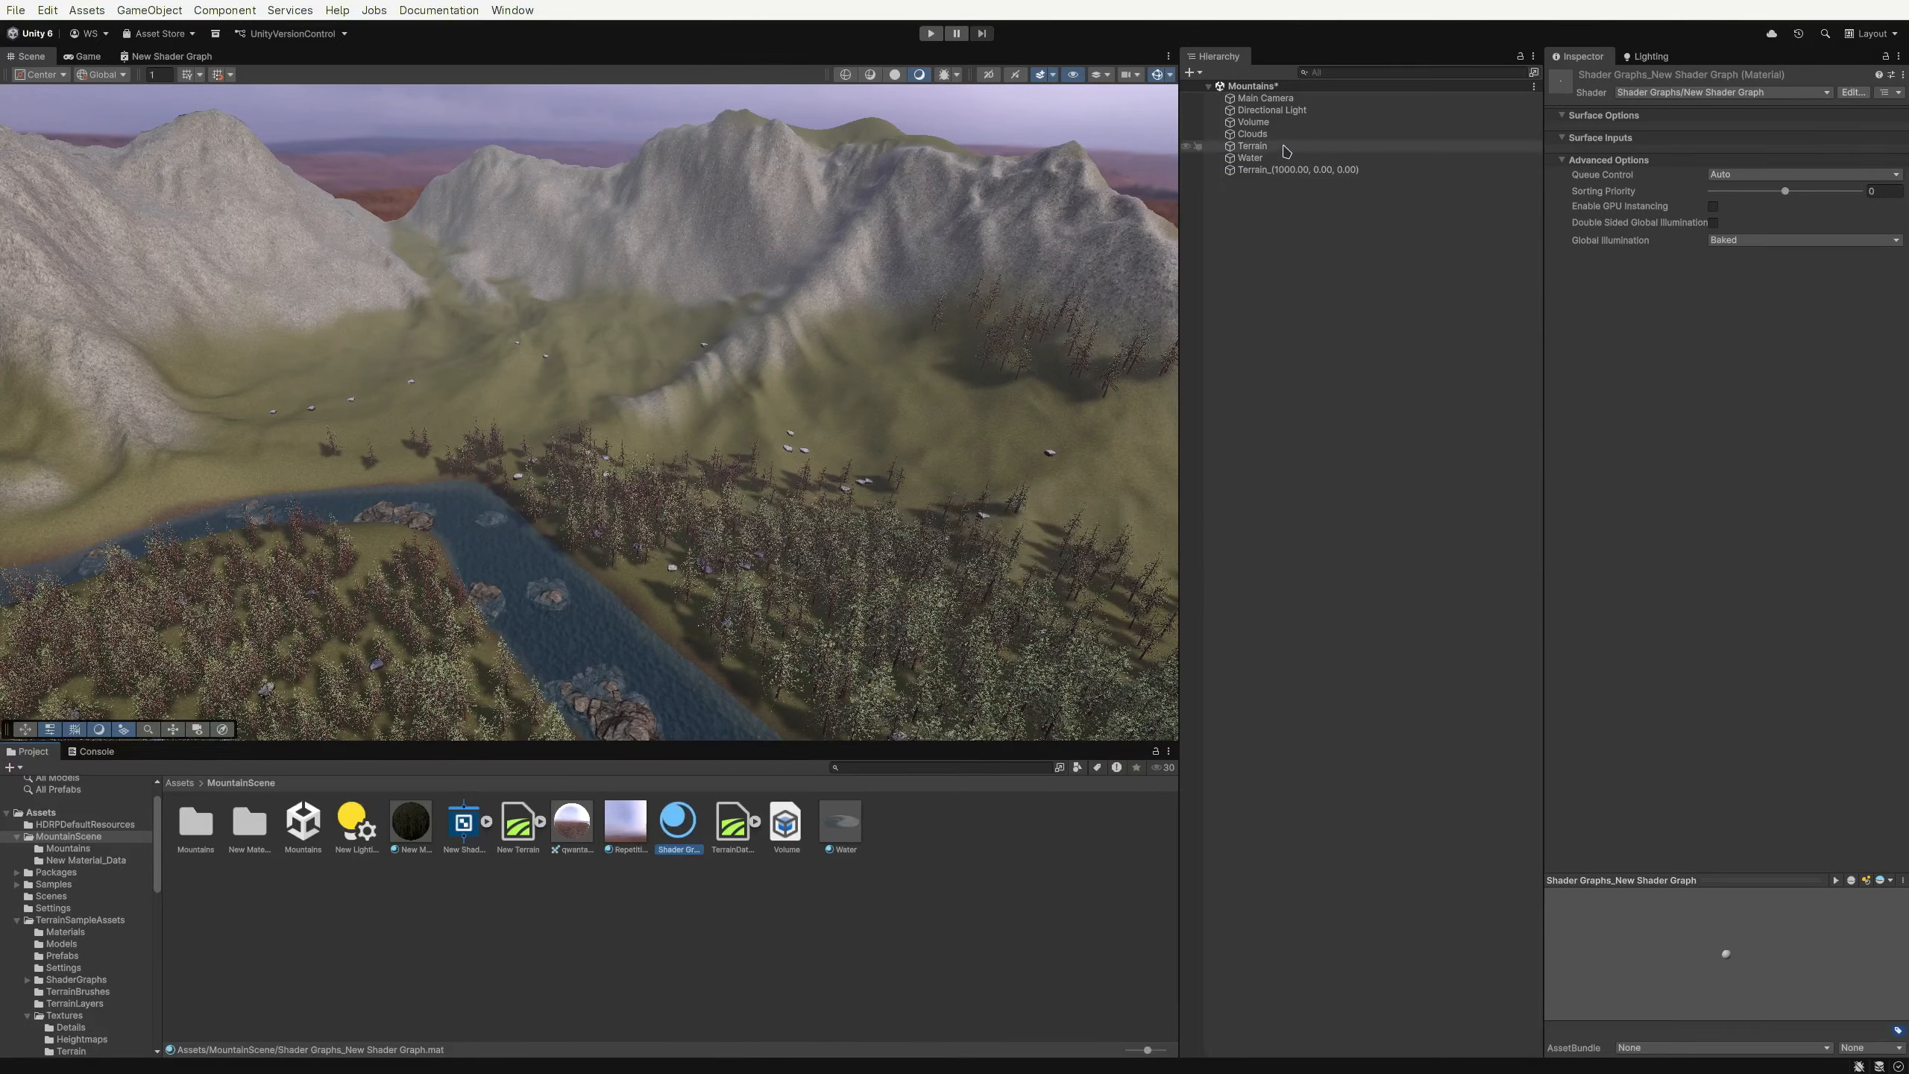
Assign the new shader graph material to the Terrain and inspect the result in the scene
{"action": "left_click", "coordinate": [1284, 148]}
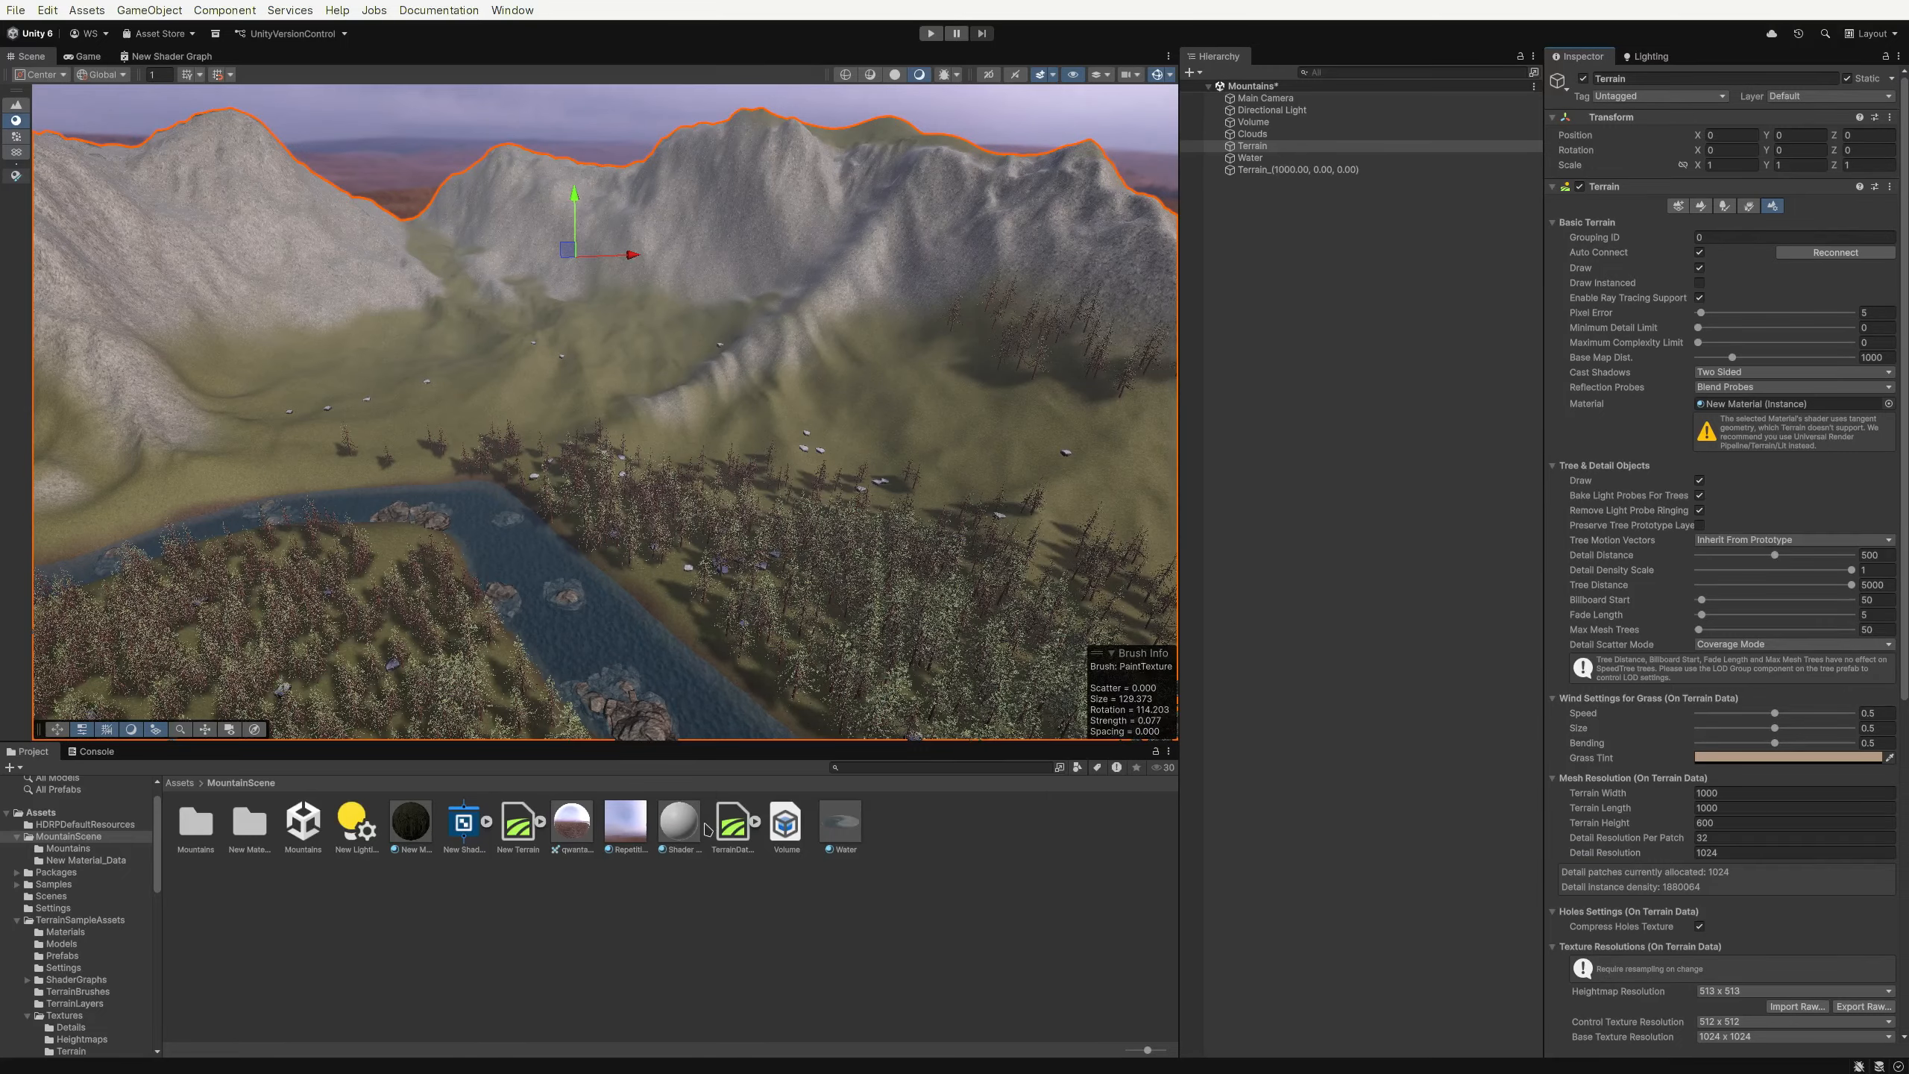
{"action": "left_click_drag", "start_coordinate": [681, 823], "coordinate": [721, 417]}
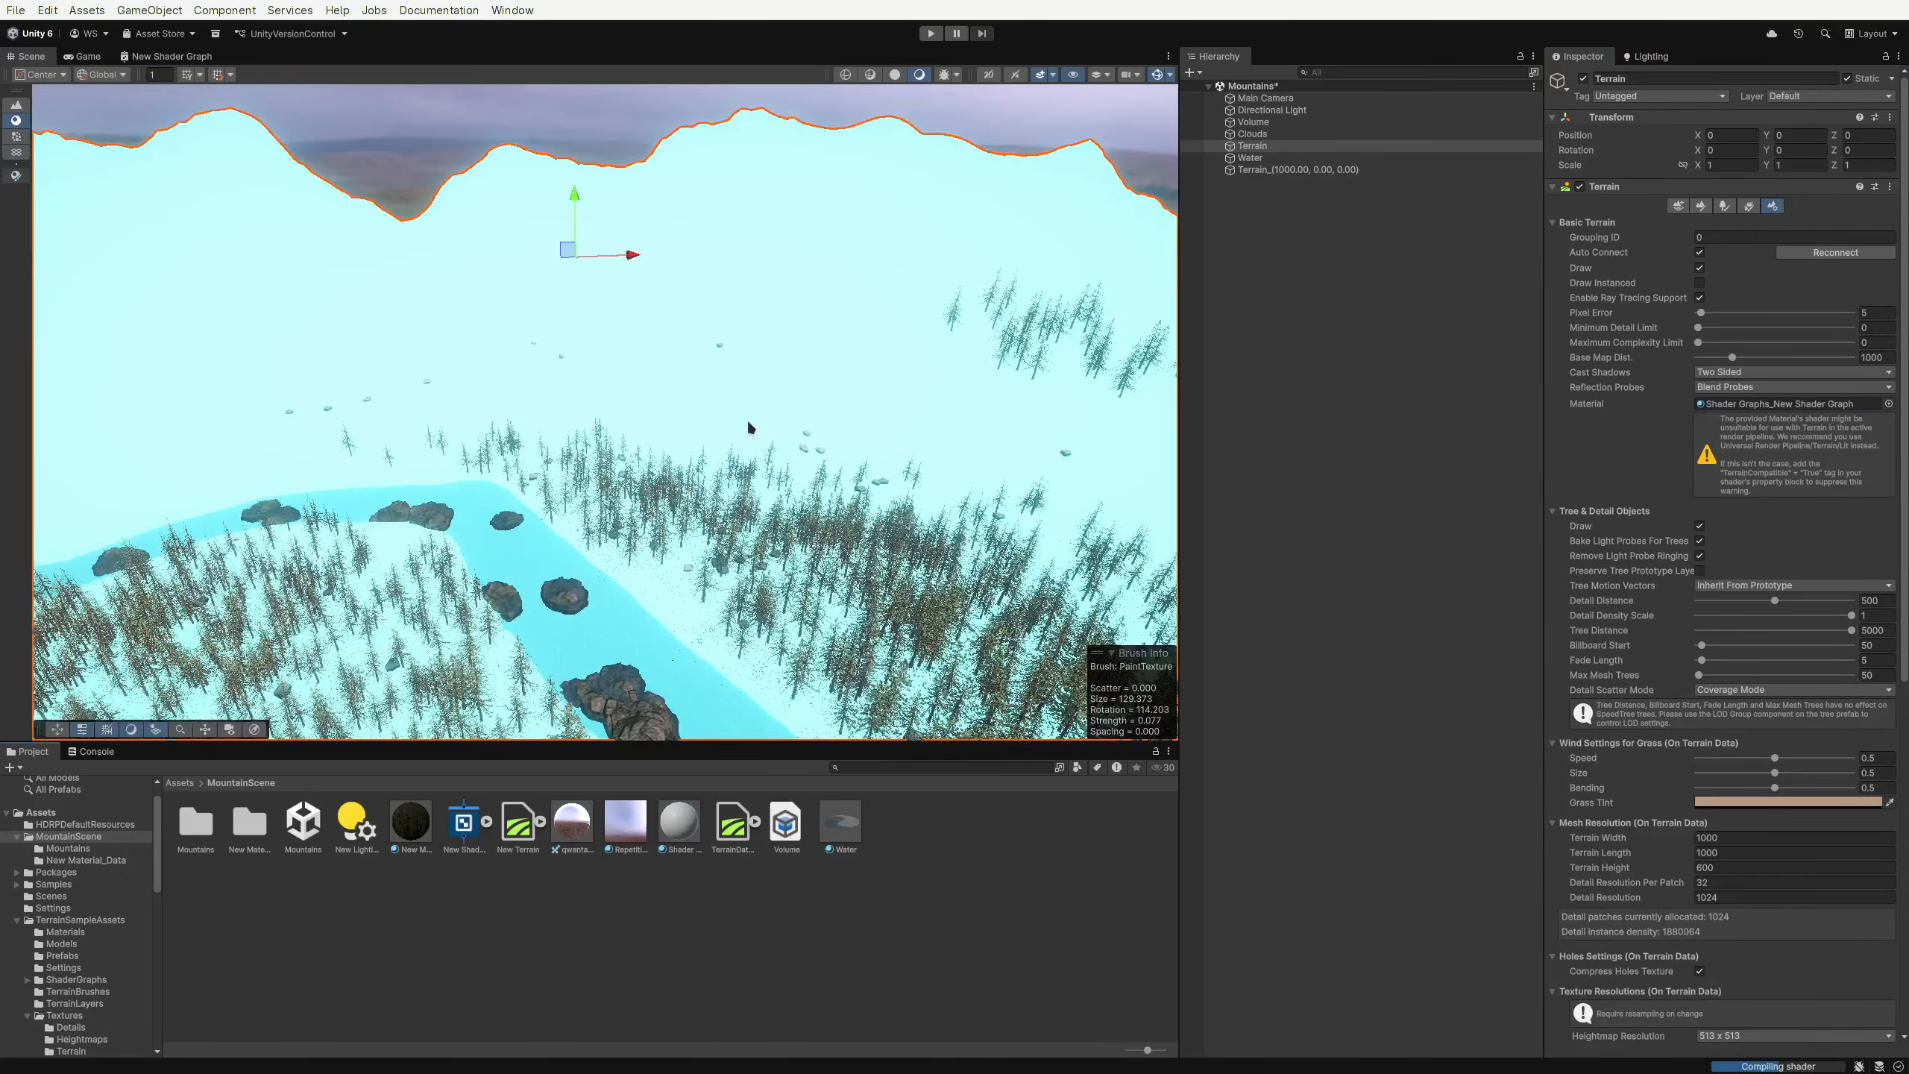
{"action": "key", "text": "w"}
{"action": "right_click_drag", "start_coordinate": [751, 428], "coordinate": [696, 445]}
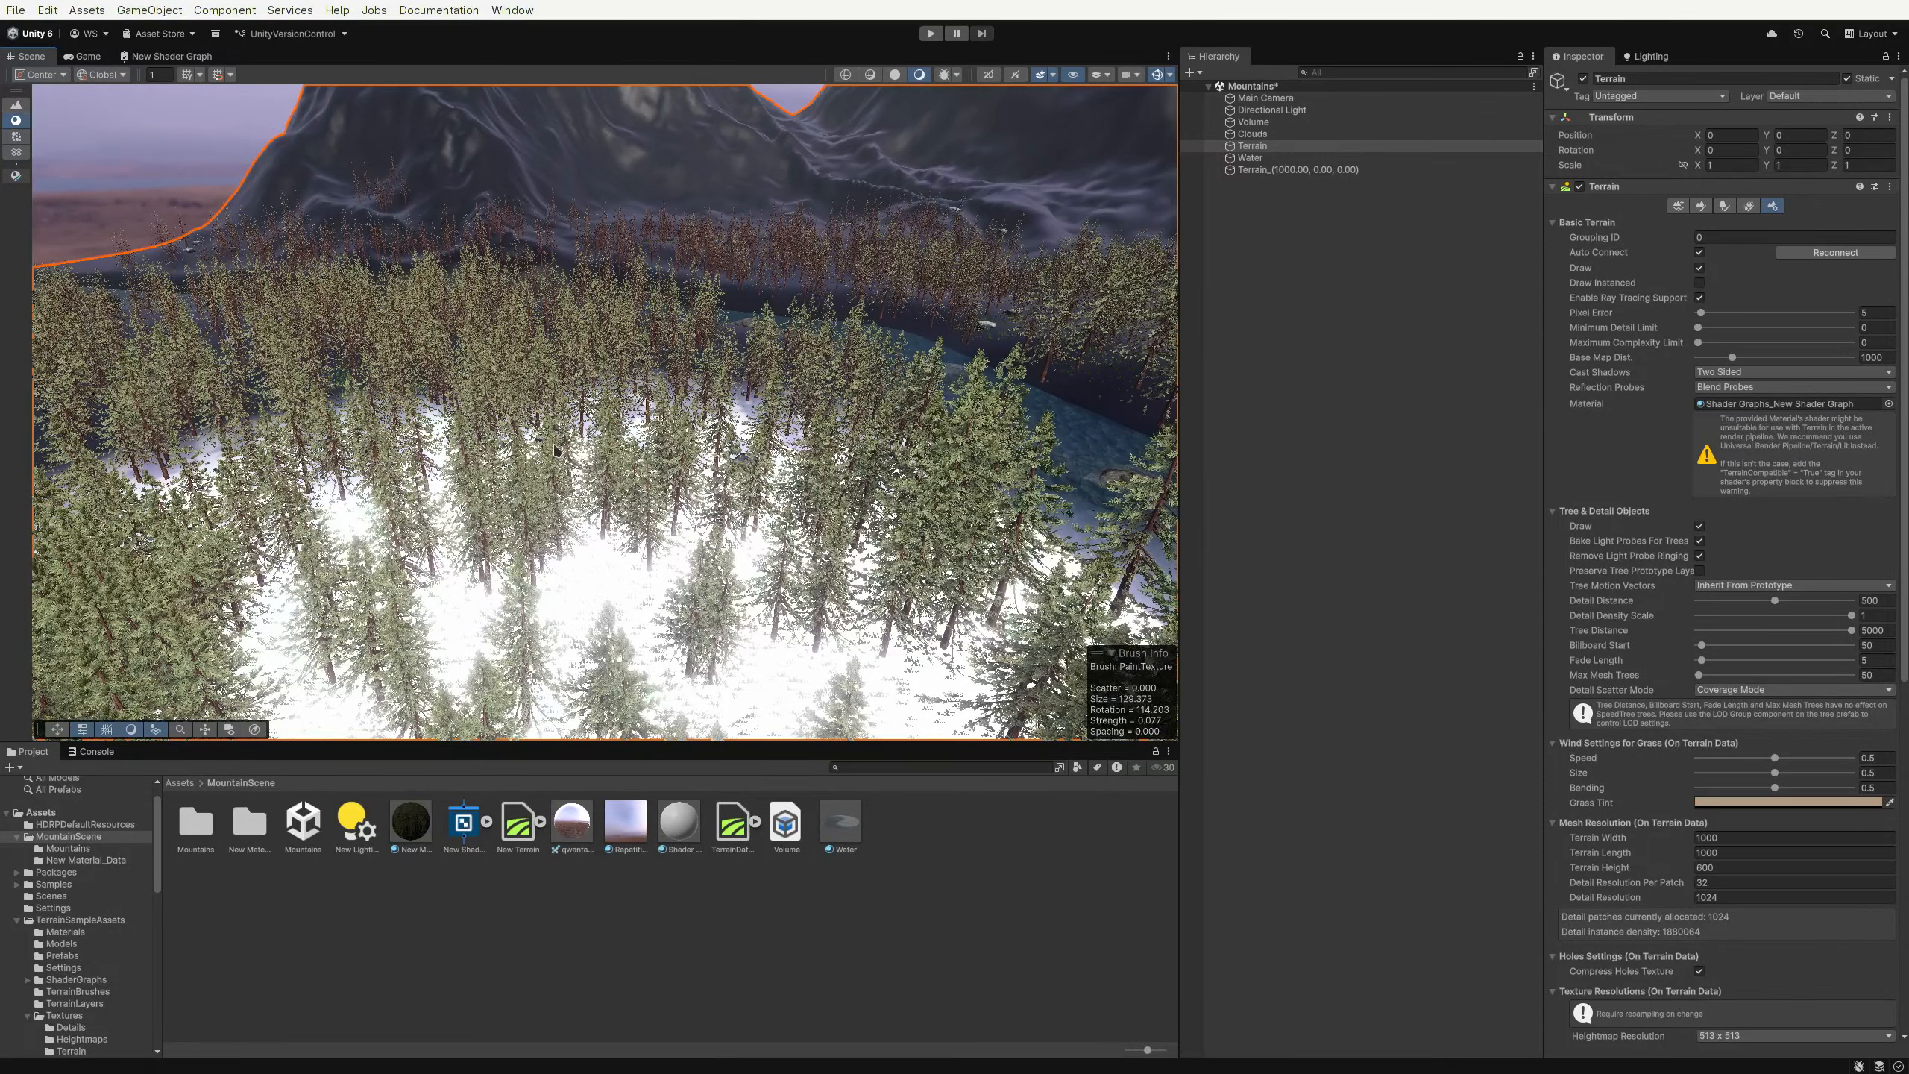
{"action": "key", "text": "s"}
{"action": "right_click_drag", "start_coordinate": [555, 446], "coordinate": [613, 424]}
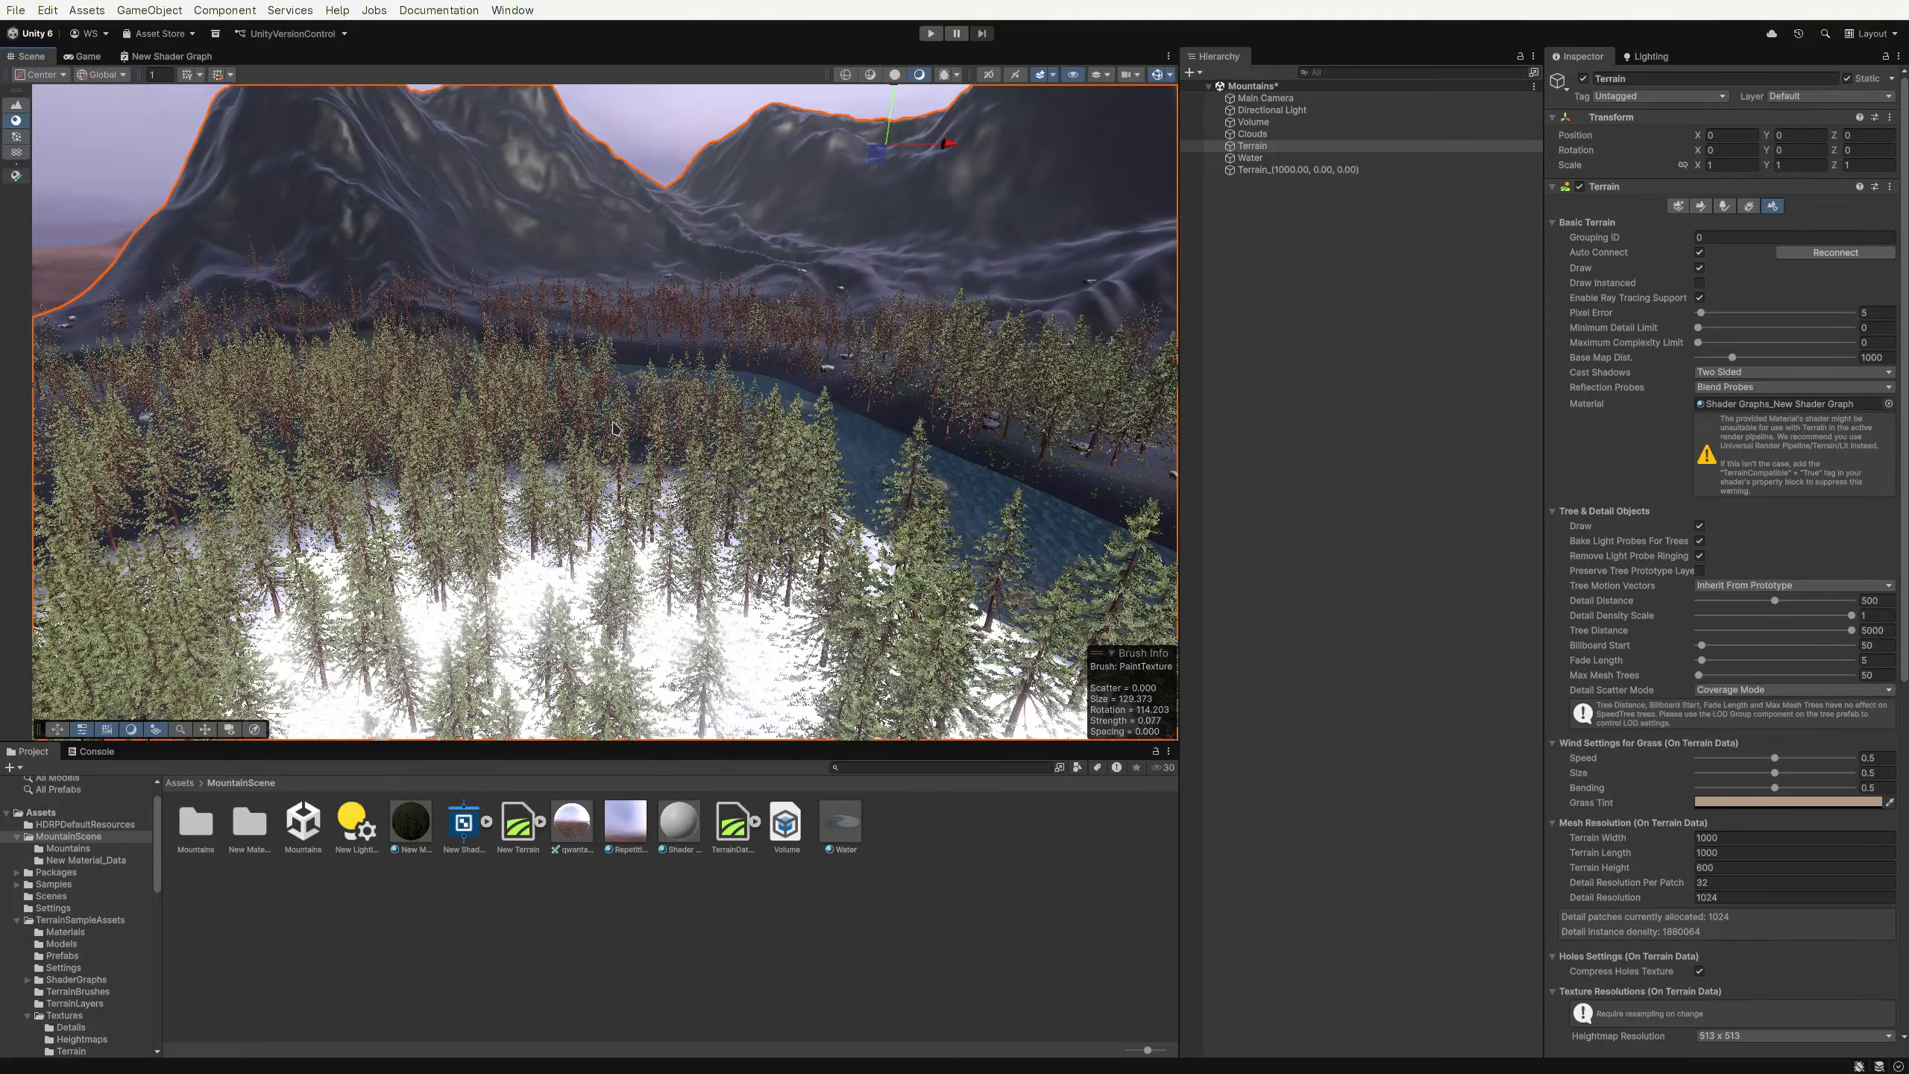
{"action": "right_click_drag", "start_coordinate": [613, 428], "coordinate": [731, 440]}
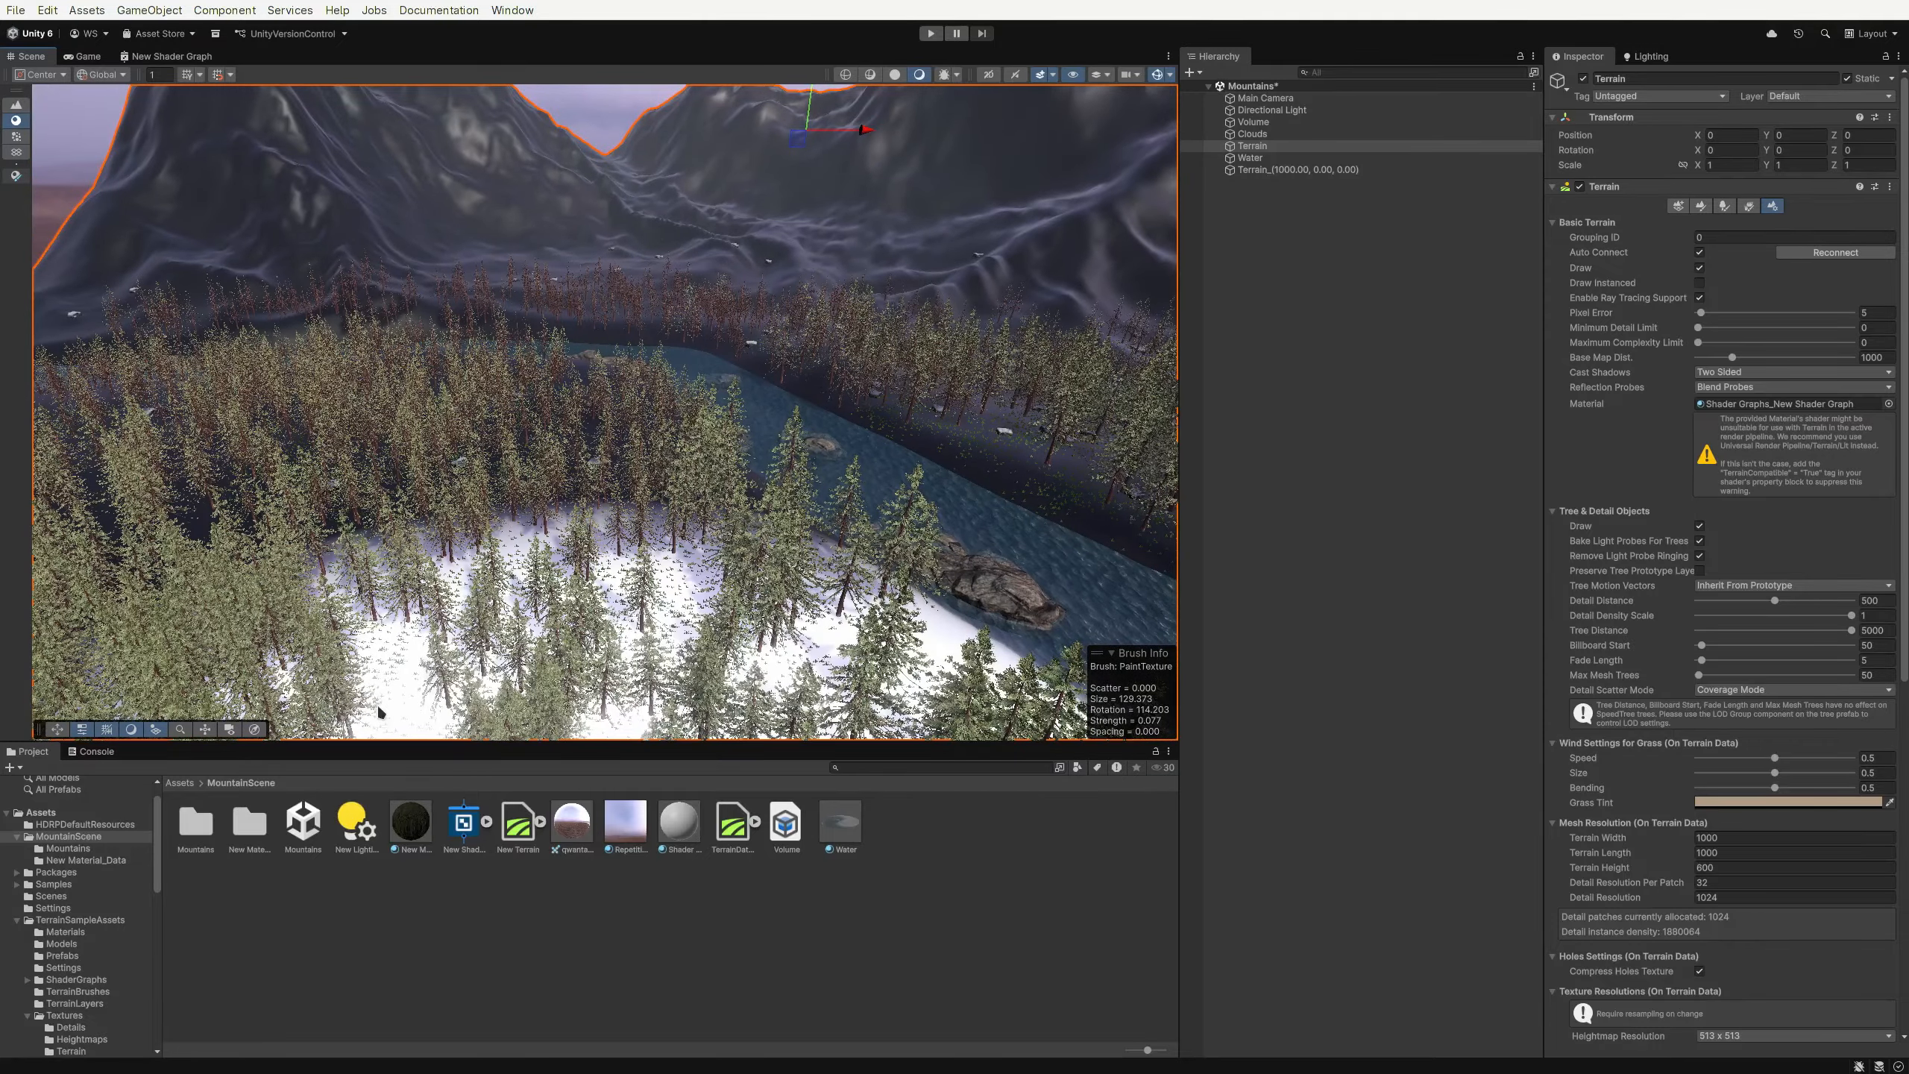
Browse the Repetitionless package's Shaders and HLSL folders
{"action": "scroll", "coordinate": [98, 872], "scroll_direction": "down", "scroll_amount": 10}
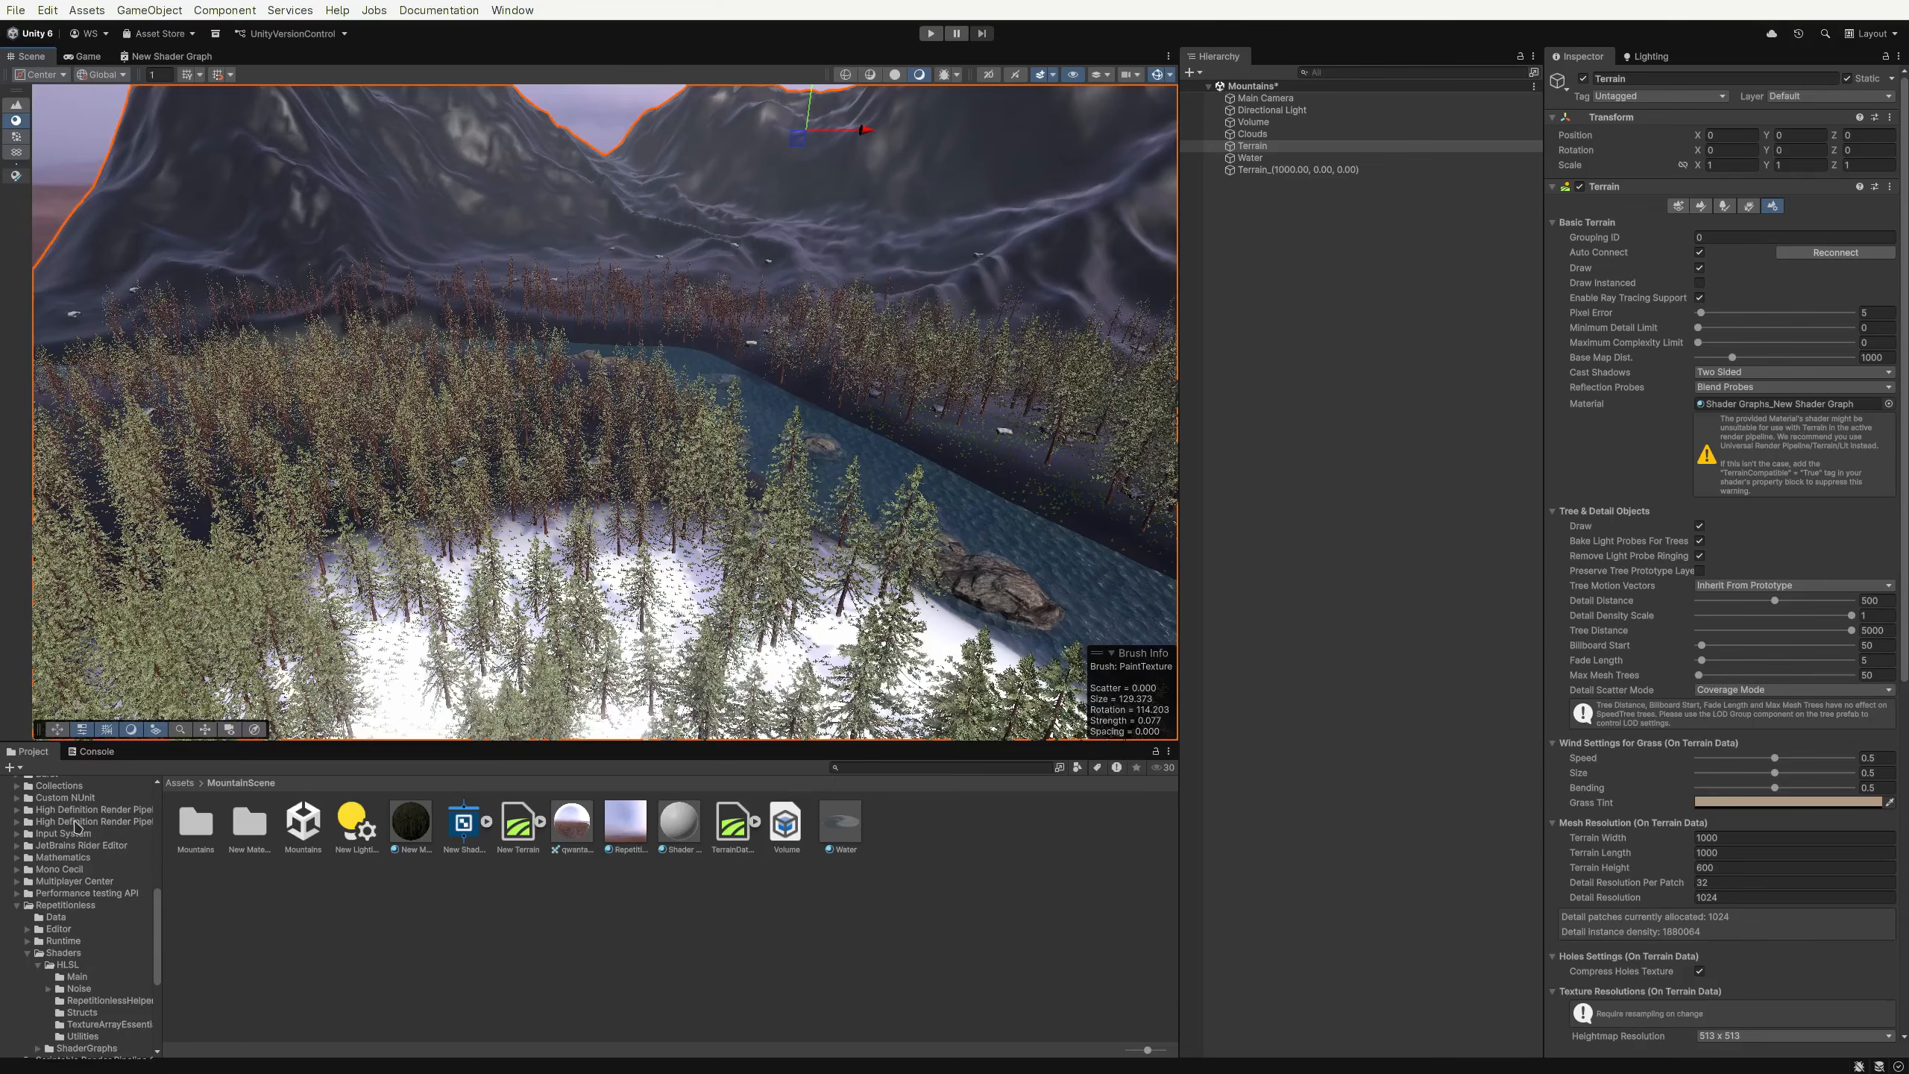
{"action": "left_click", "coordinate": [65, 906]}
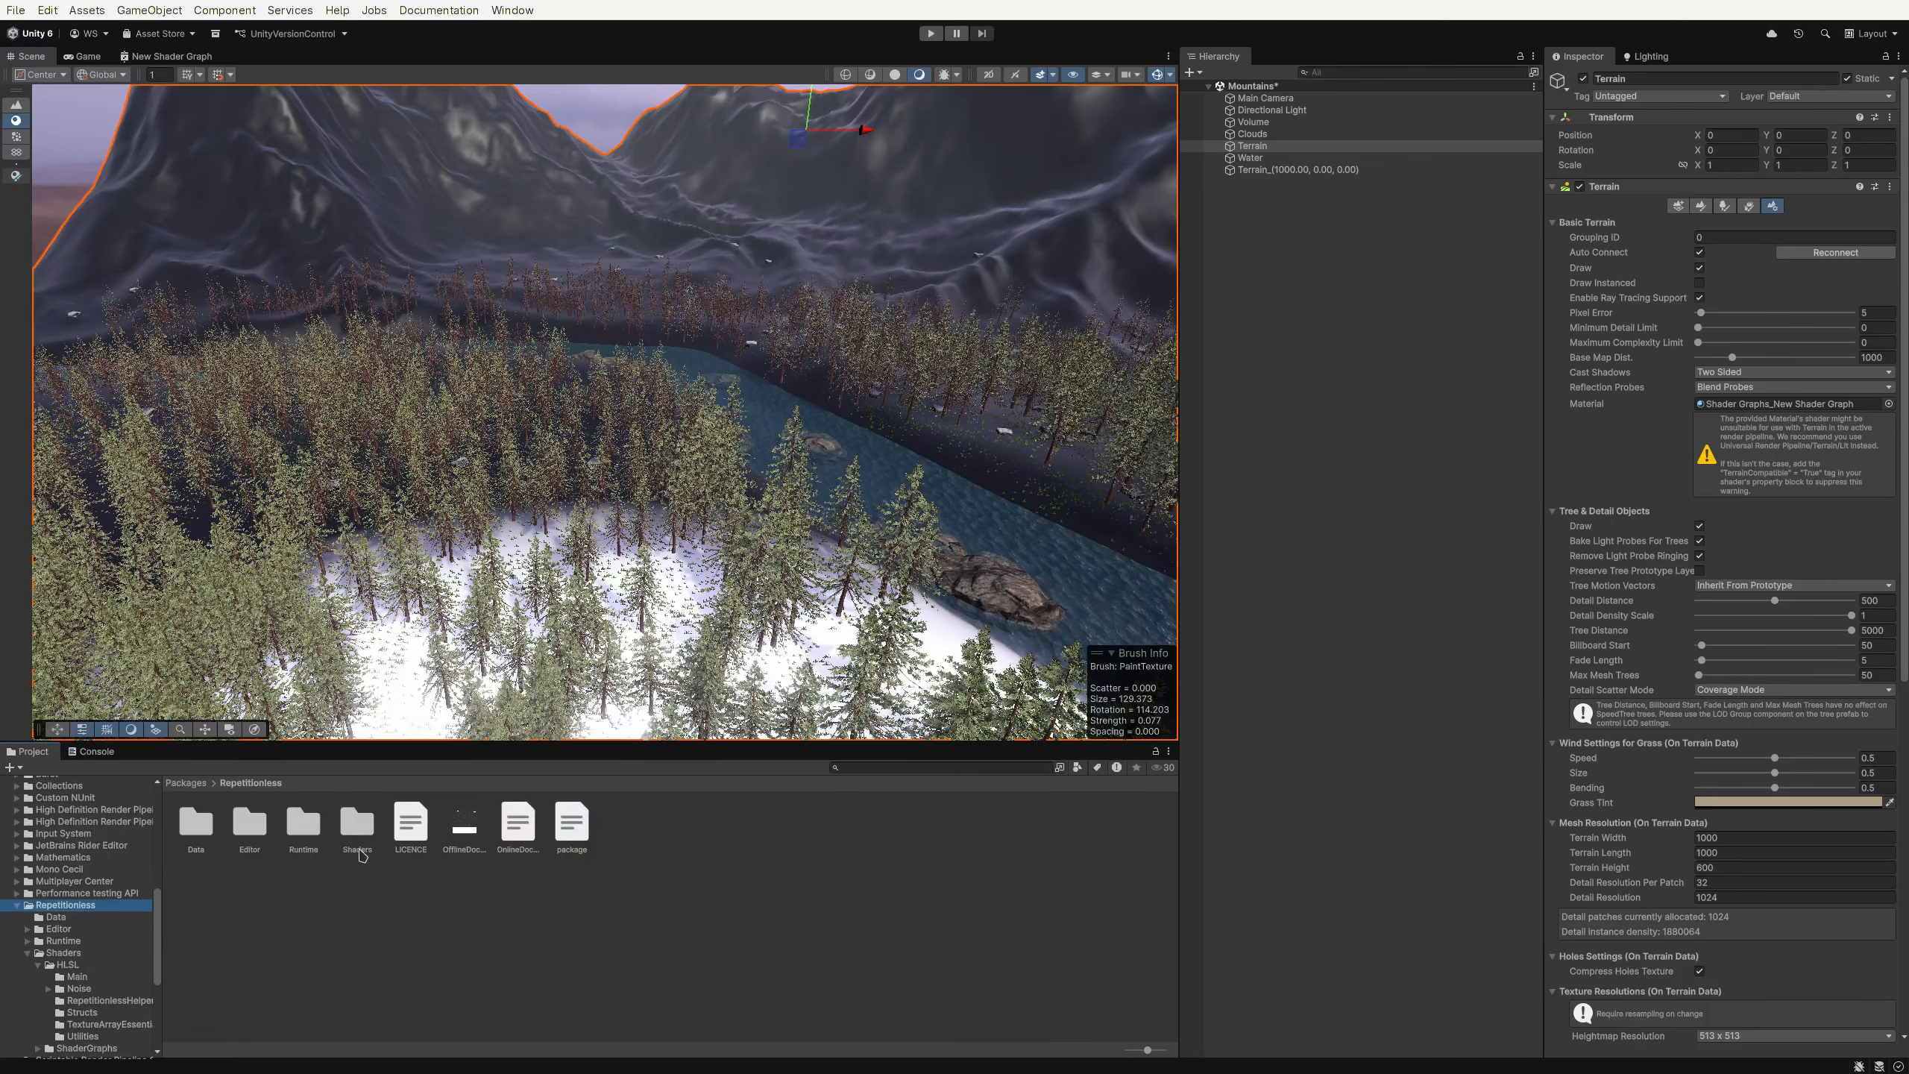
{"action": "double_click", "coordinate": [363, 829]}
{"action": "double_click", "coordinate": [202, 825]}
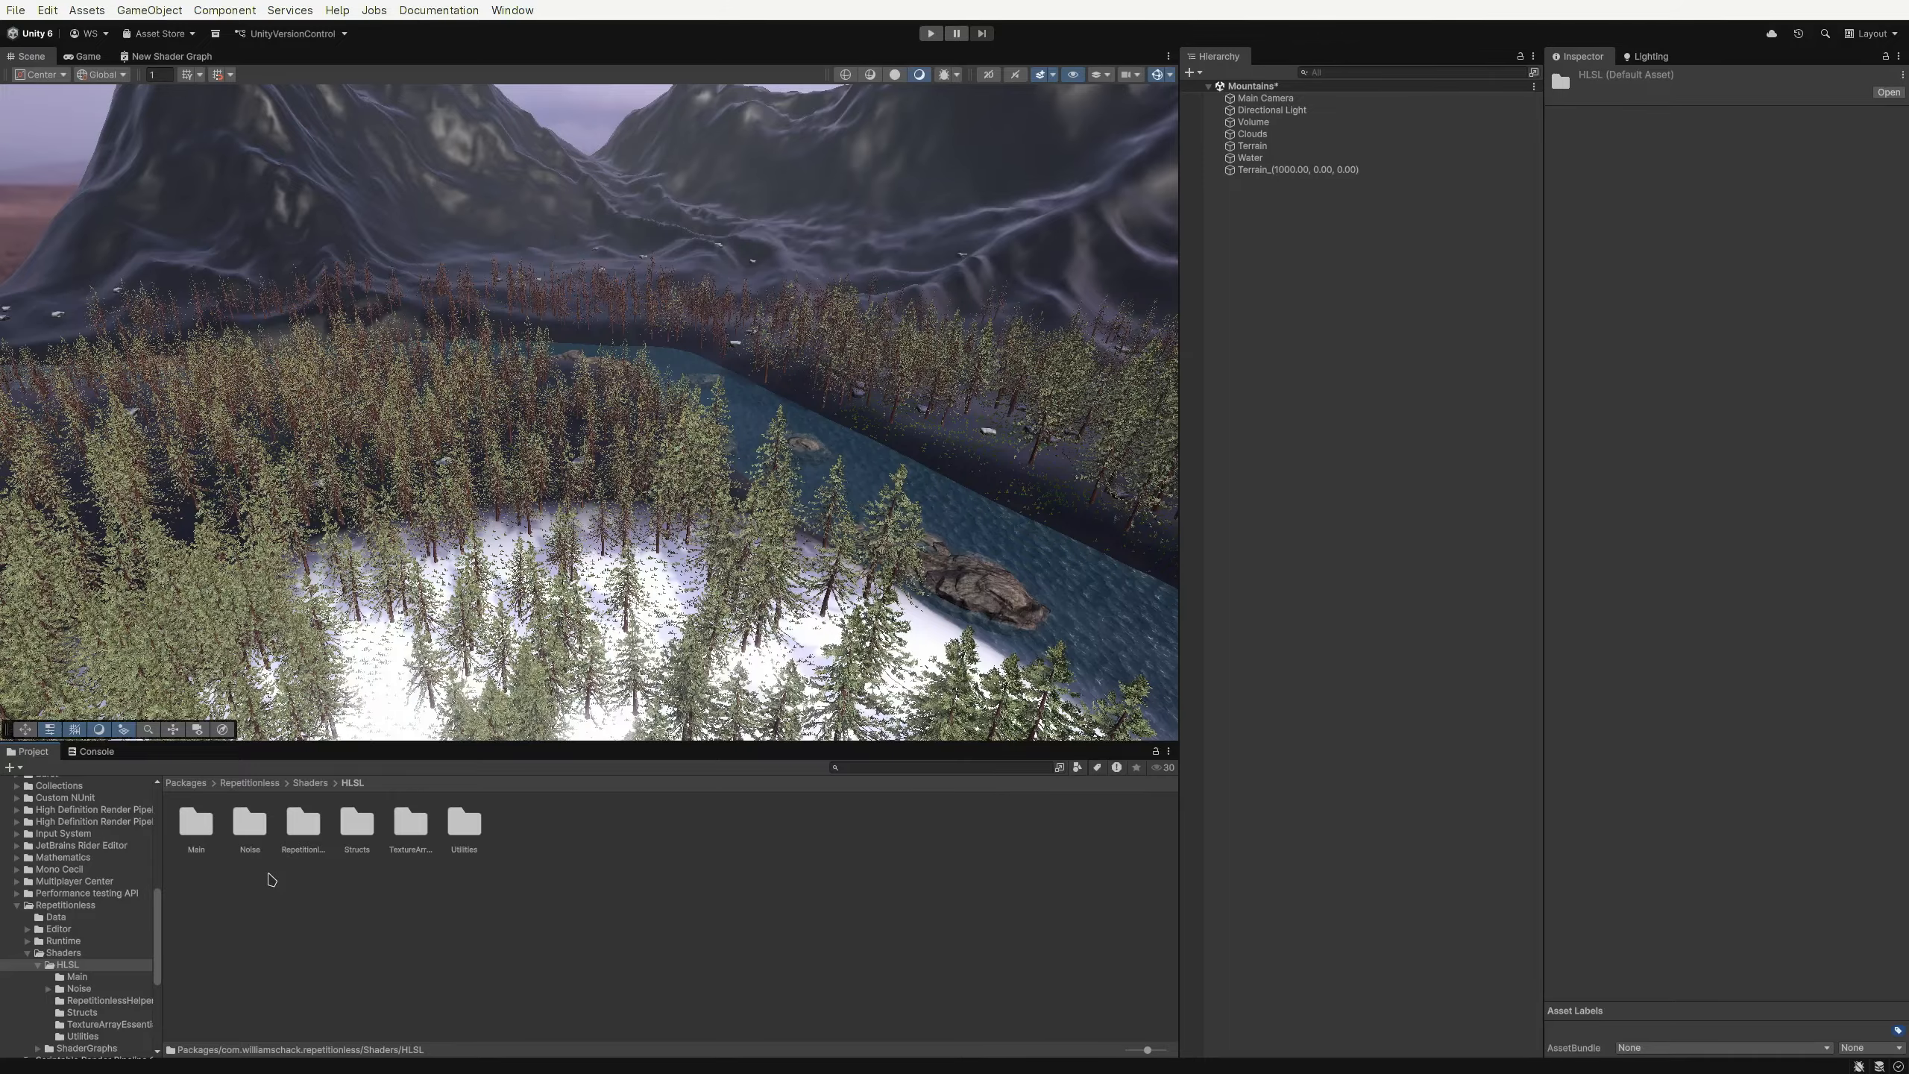
{"action": "left_click", "coordinate": [19, 905]}
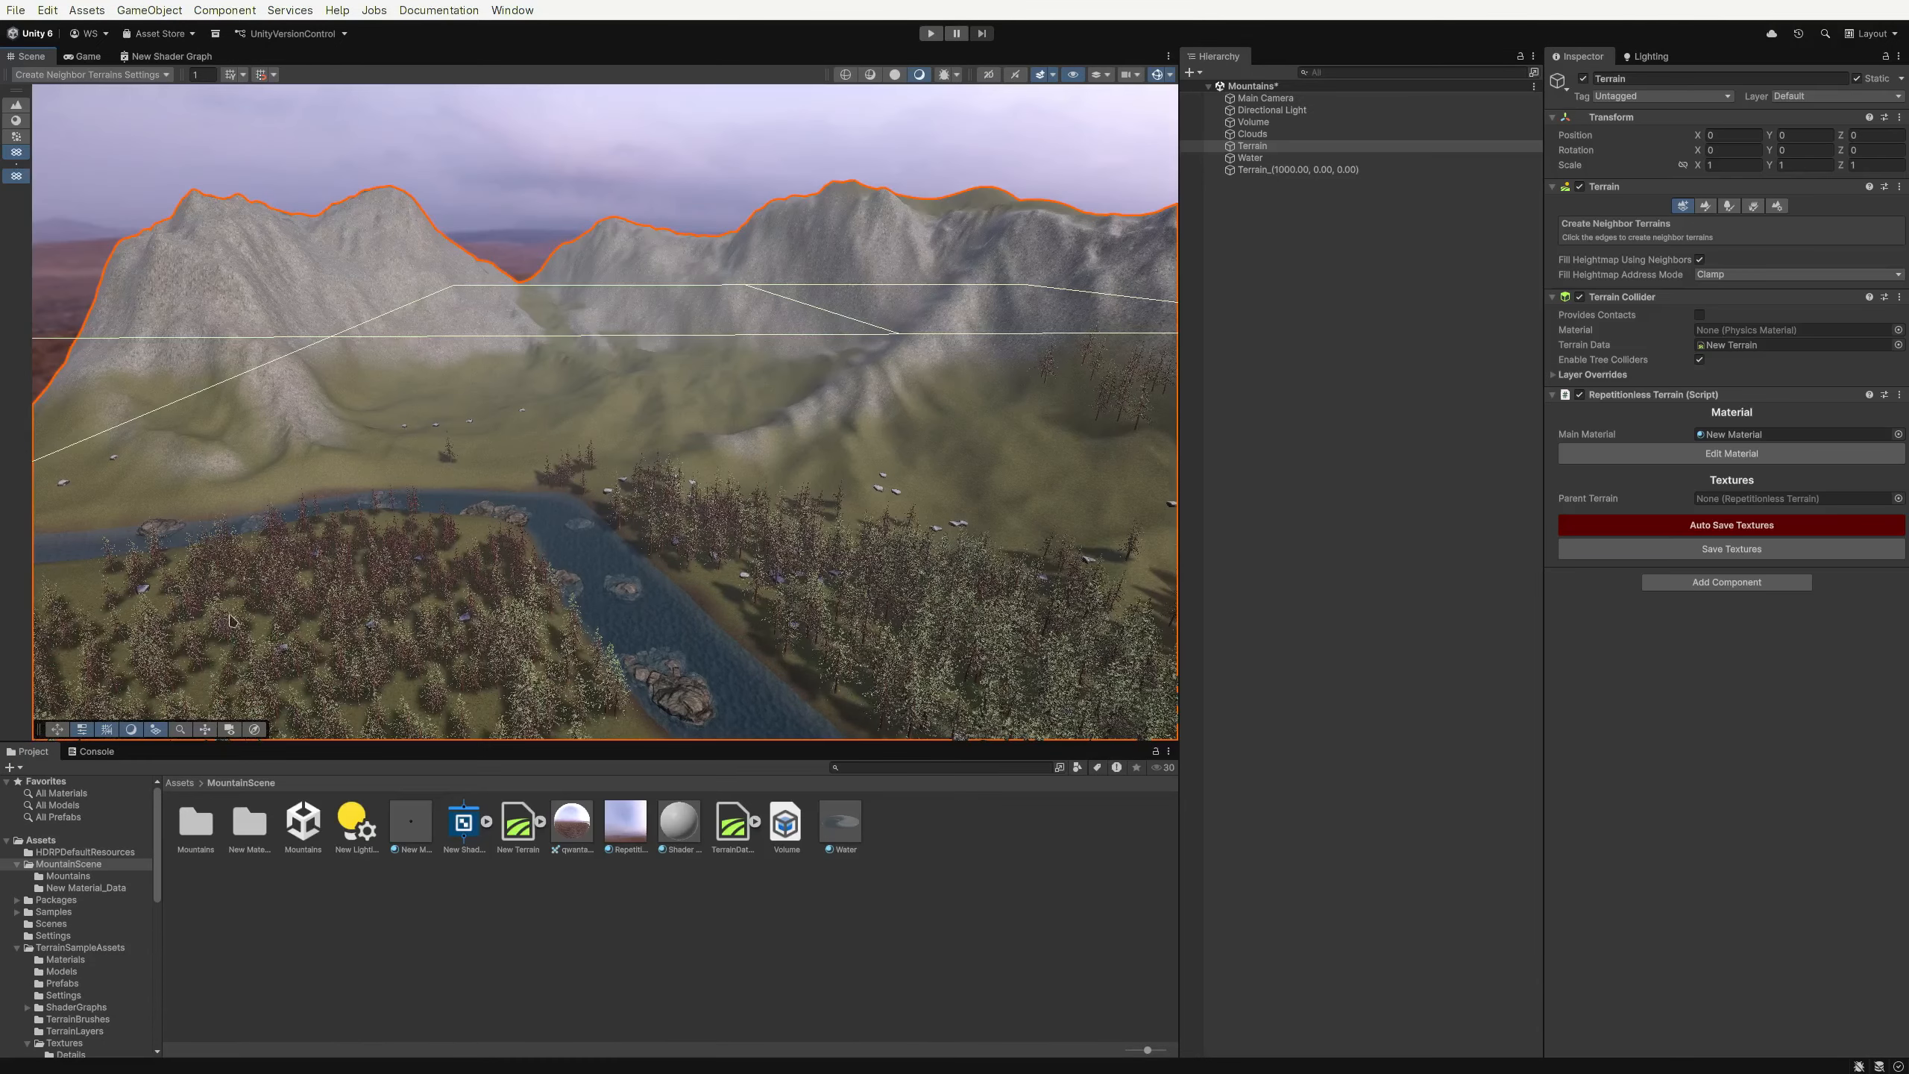
{"action": "right_click_drag", "start_coordinate": [371, 557], "coordinate": [153, 870]}
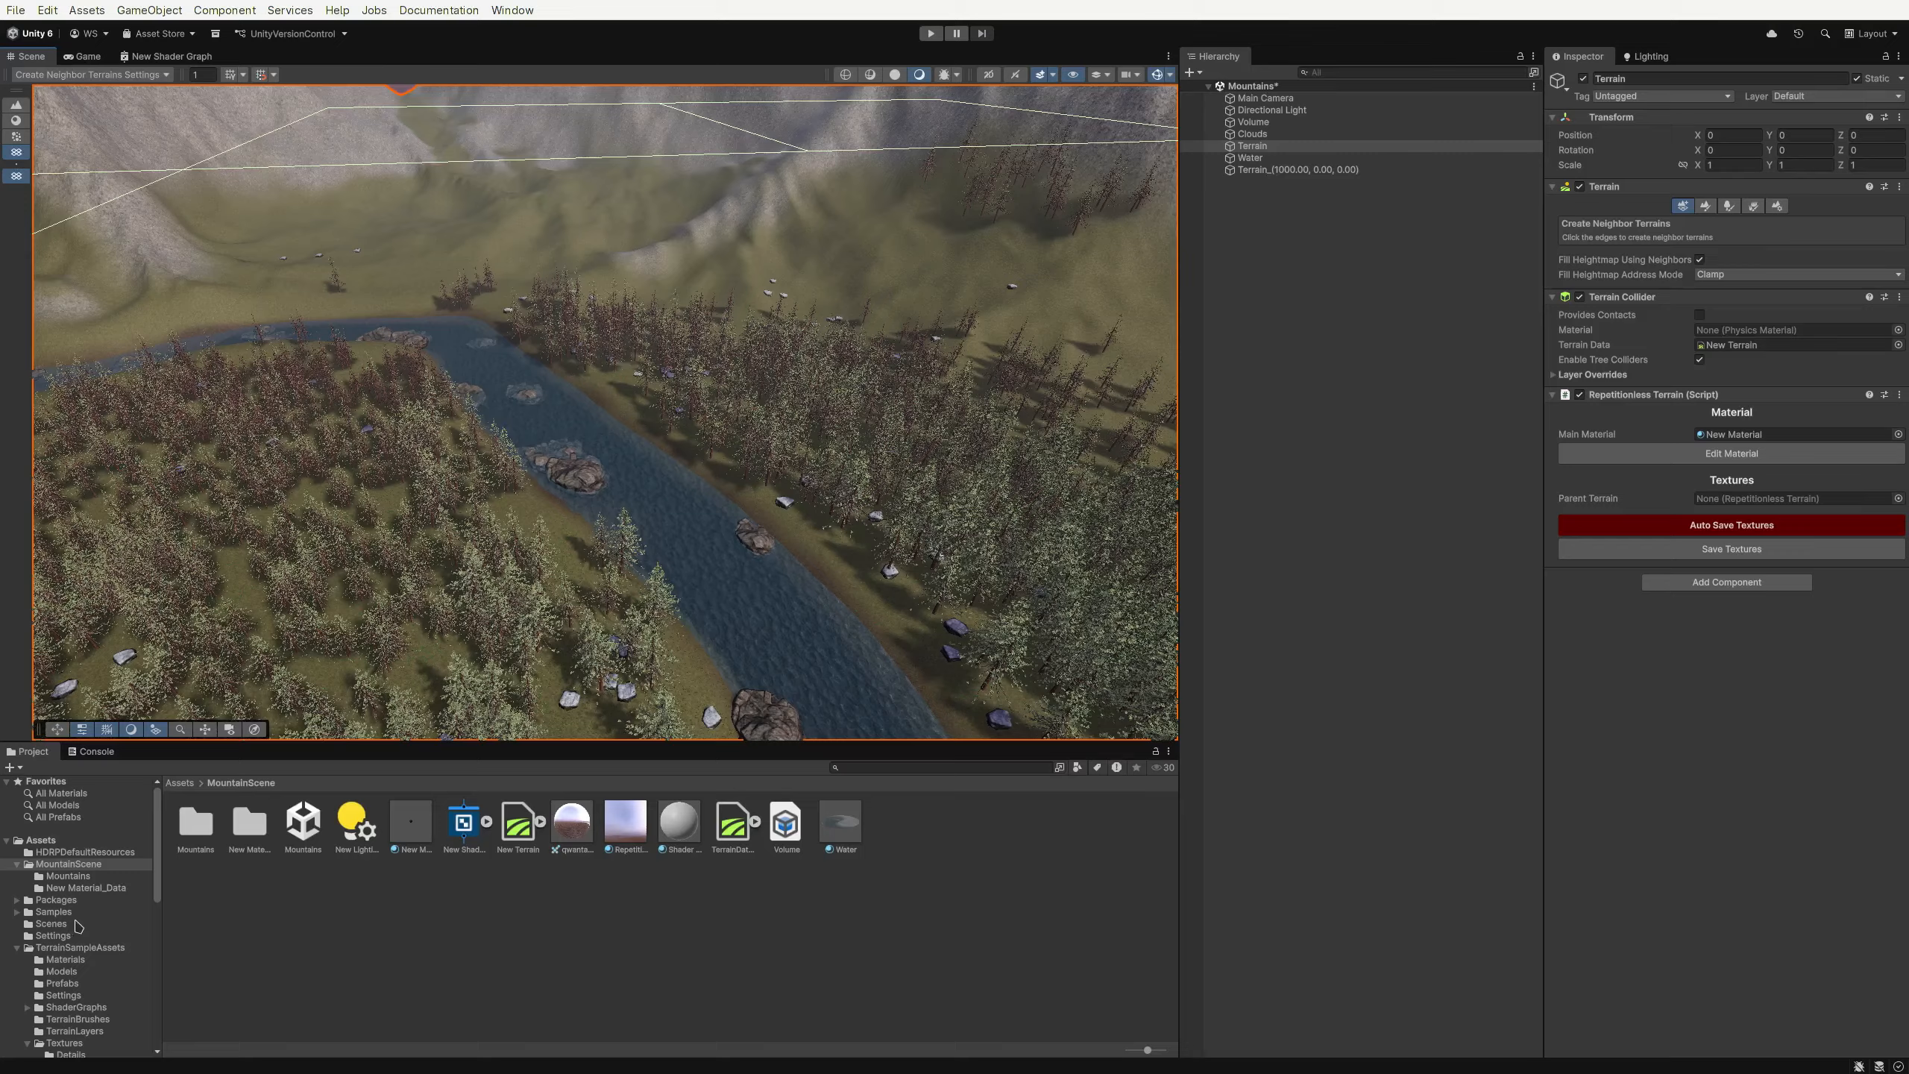
Delete the URP Examples folder from the Samples > Repetitionless > 1.0.0 folder
{"action": "left_click", "coordinate": [52, 911]}
{"action": "double_click", "coordinate": [196, 823]}
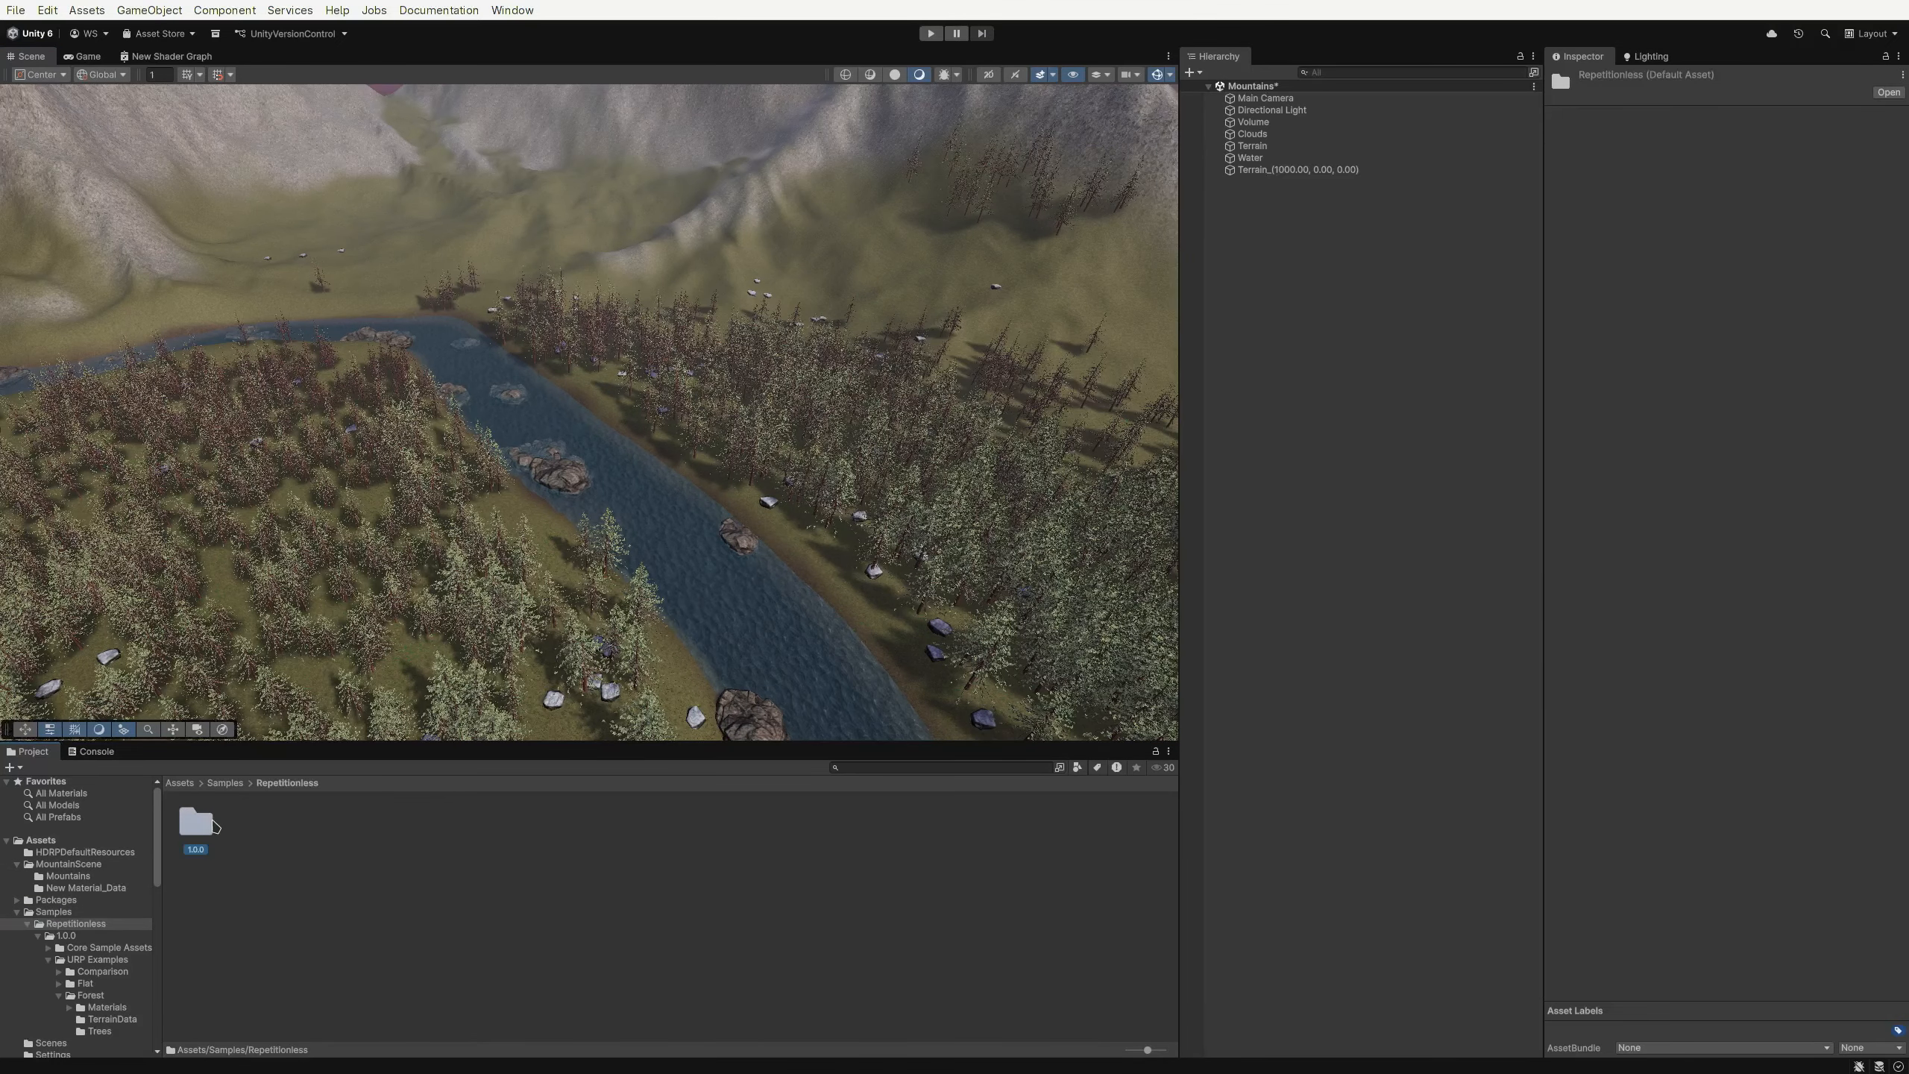
{"action": "double_click", "coordinate": [196, 823]}
{"action": "left_click", "coordinate": [251, 823]}
{"action": "key", "text": "Delete"}
{"action": "key", "text": "Return"}
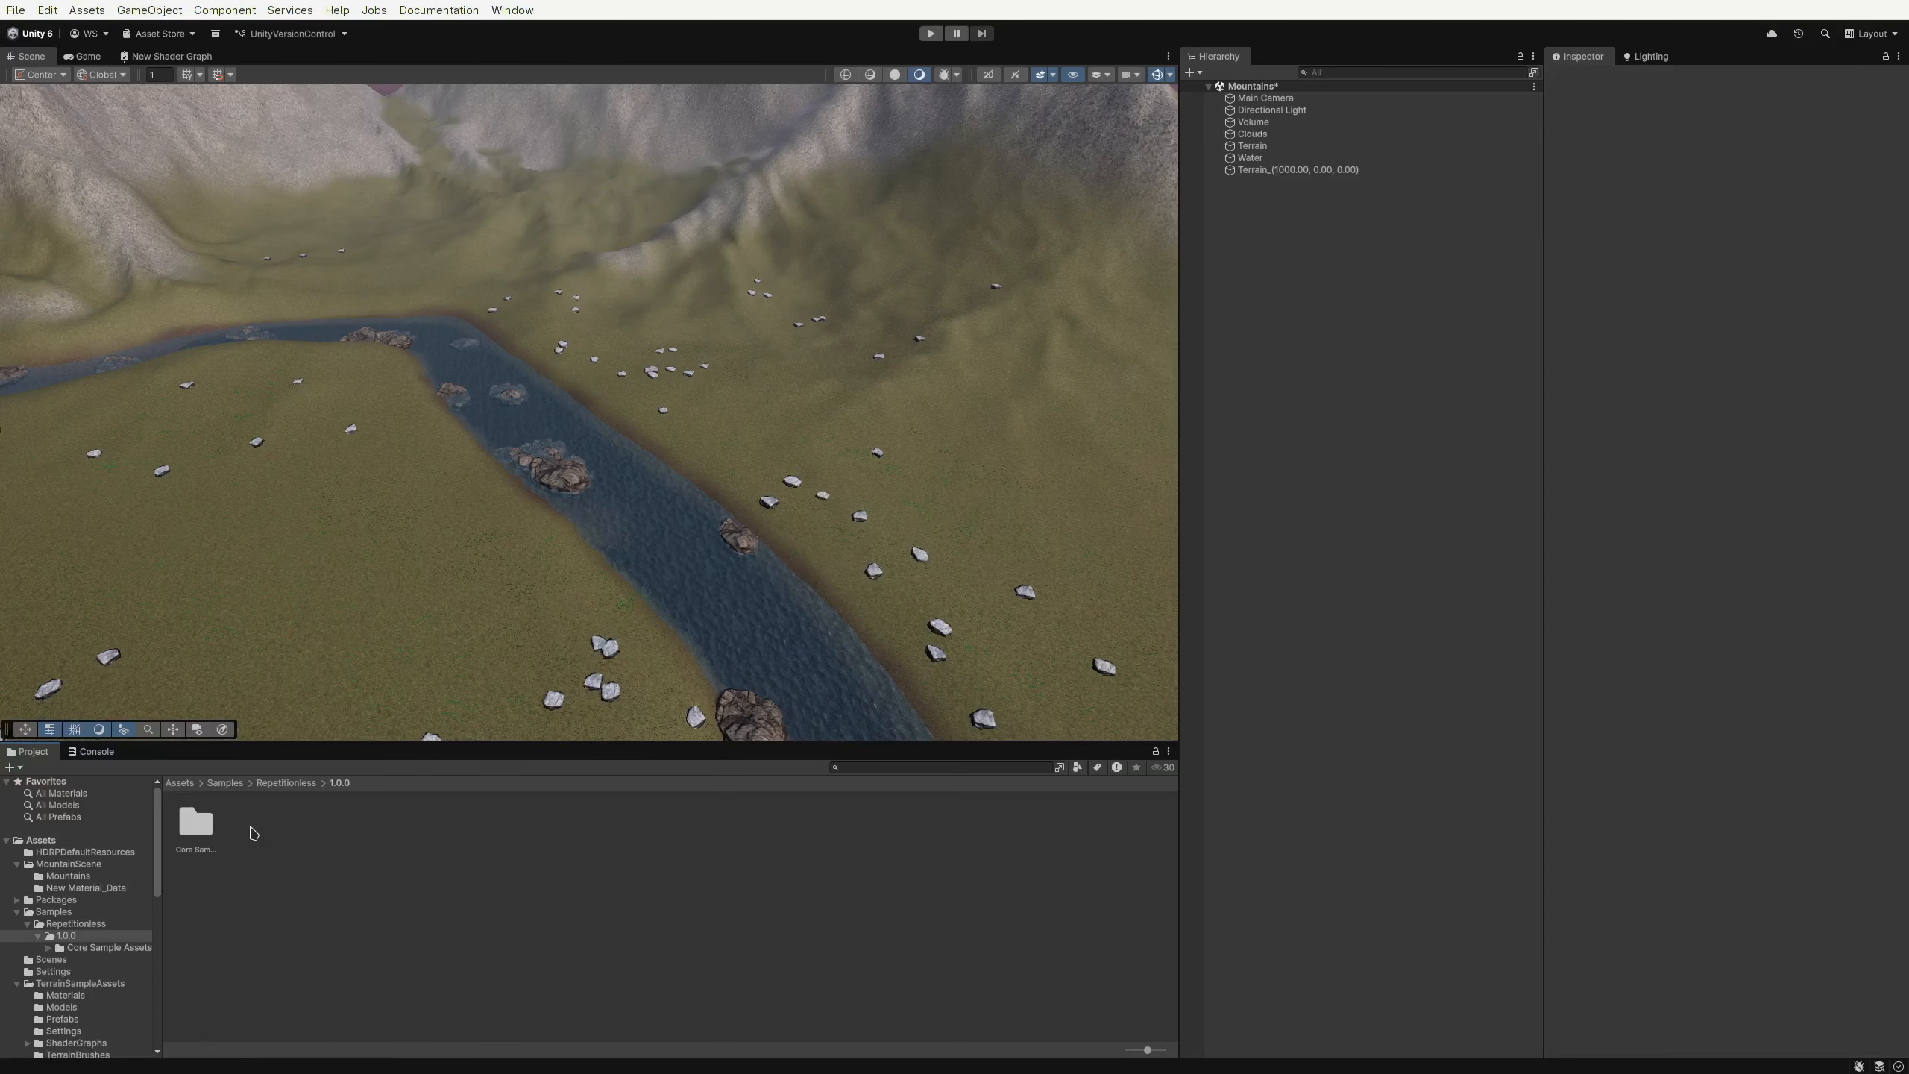
Open the Repetitionless window and import the samples, then close the window
{"action": "right_click_drag", "start_coordinate": [644, 520], "coordinate": [616, 519]}
{"action": "left_click", "coordinate": [517, 11]}
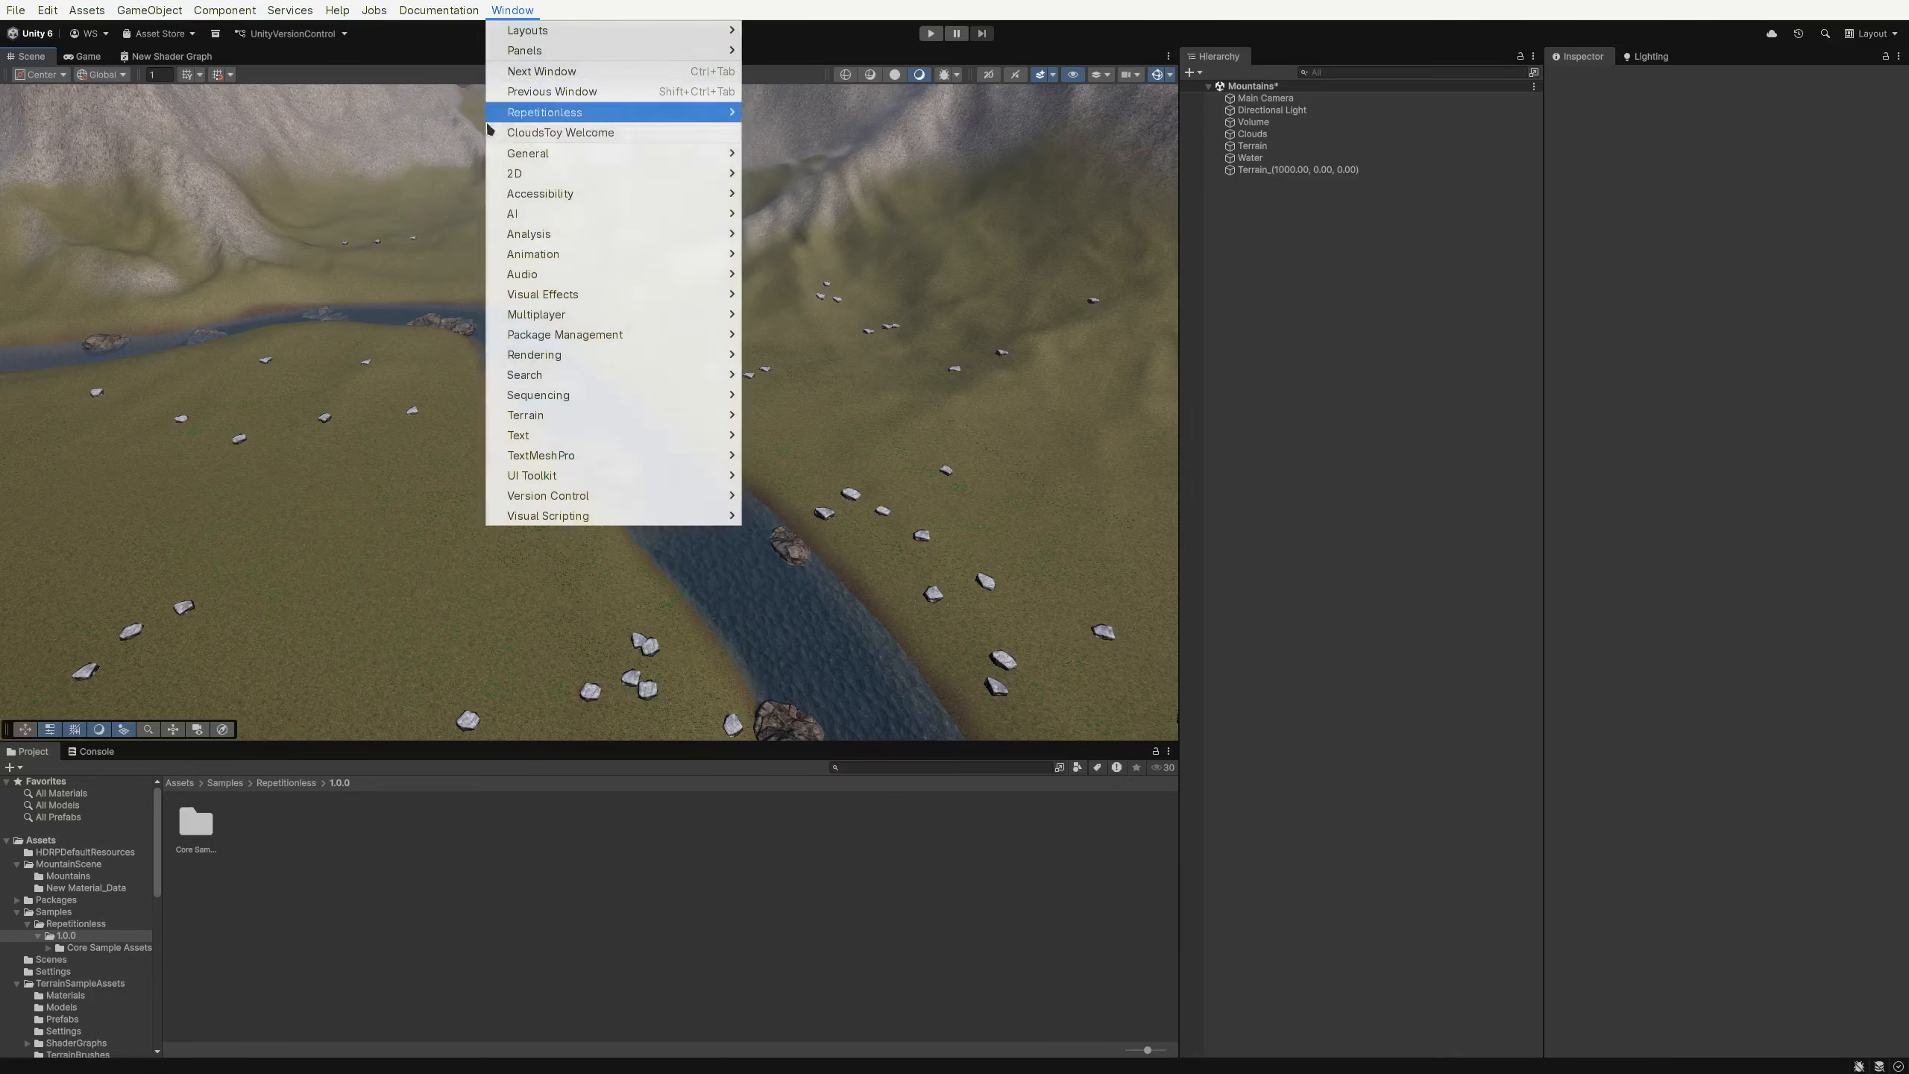
{"action": "mouse_move", "coordinate": [683, 120]}
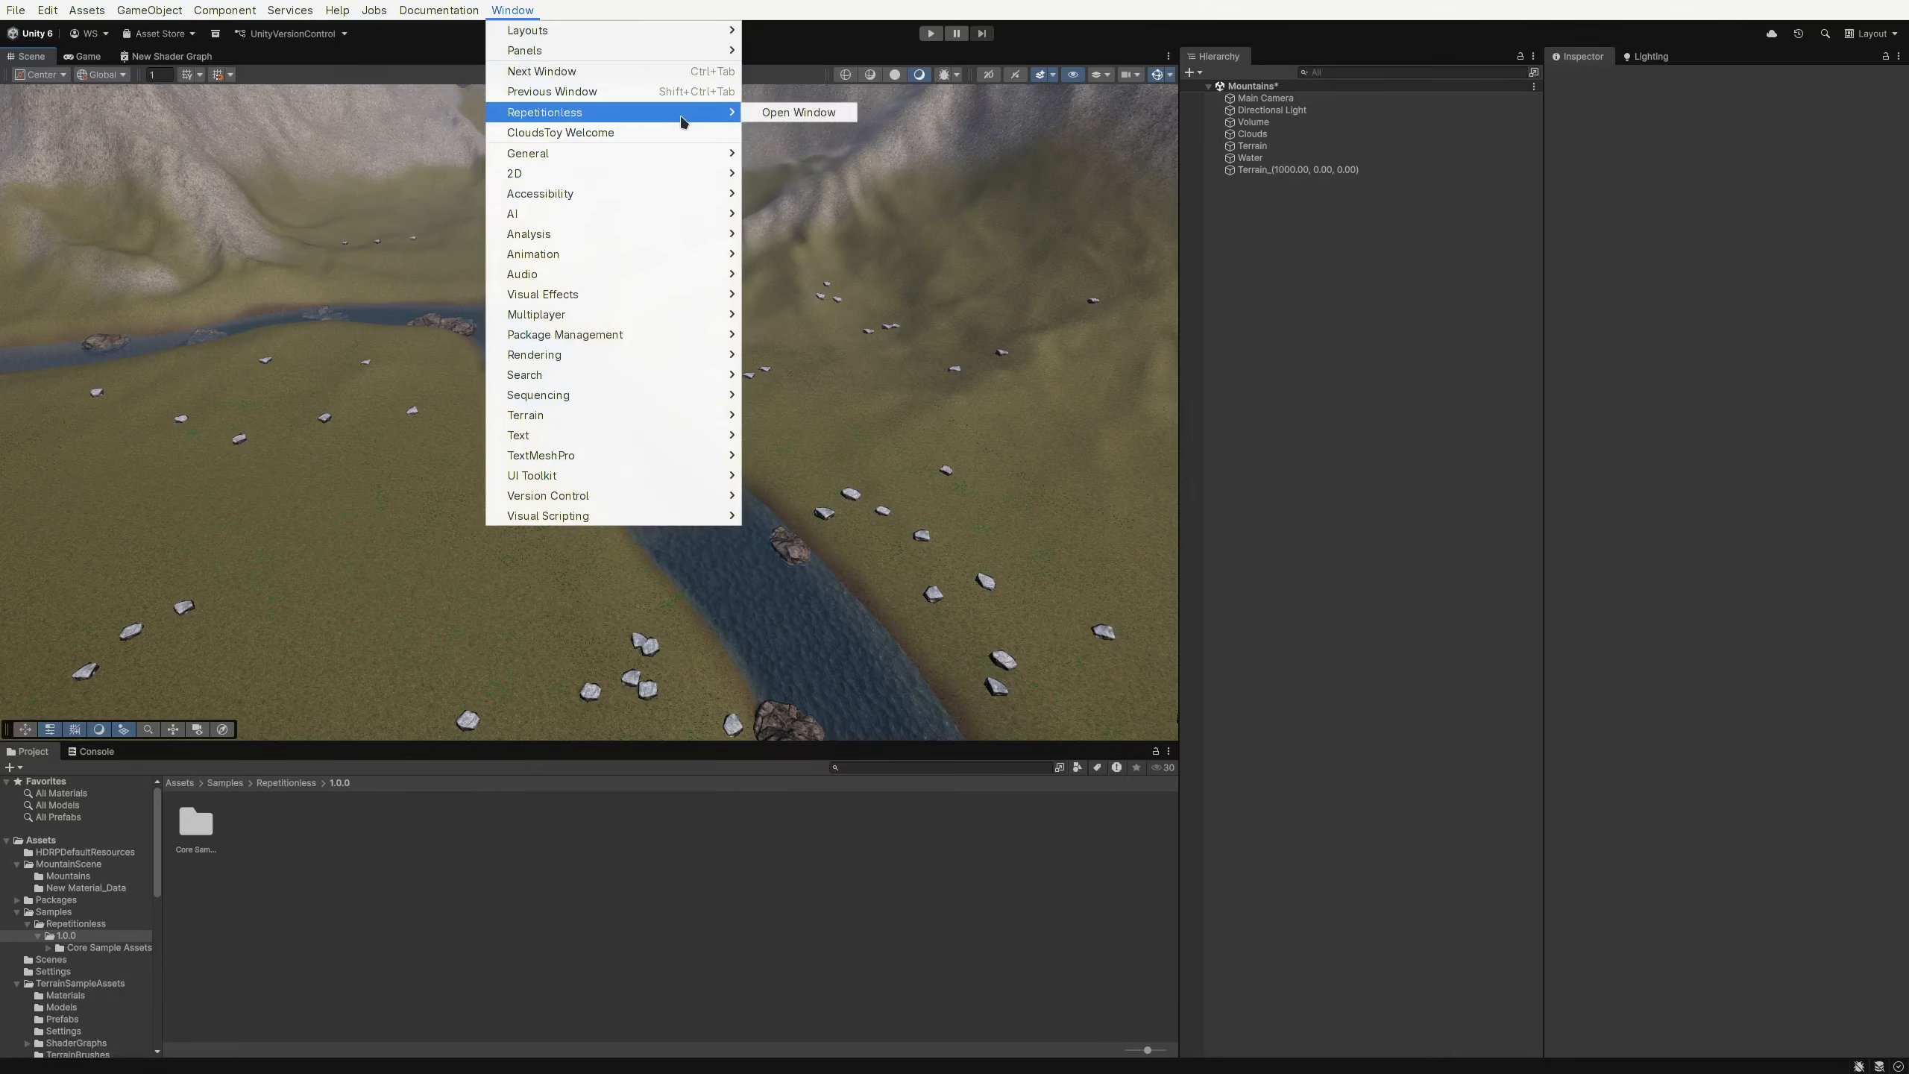
{"action": "left_click", "coordinate": [781, 112]}
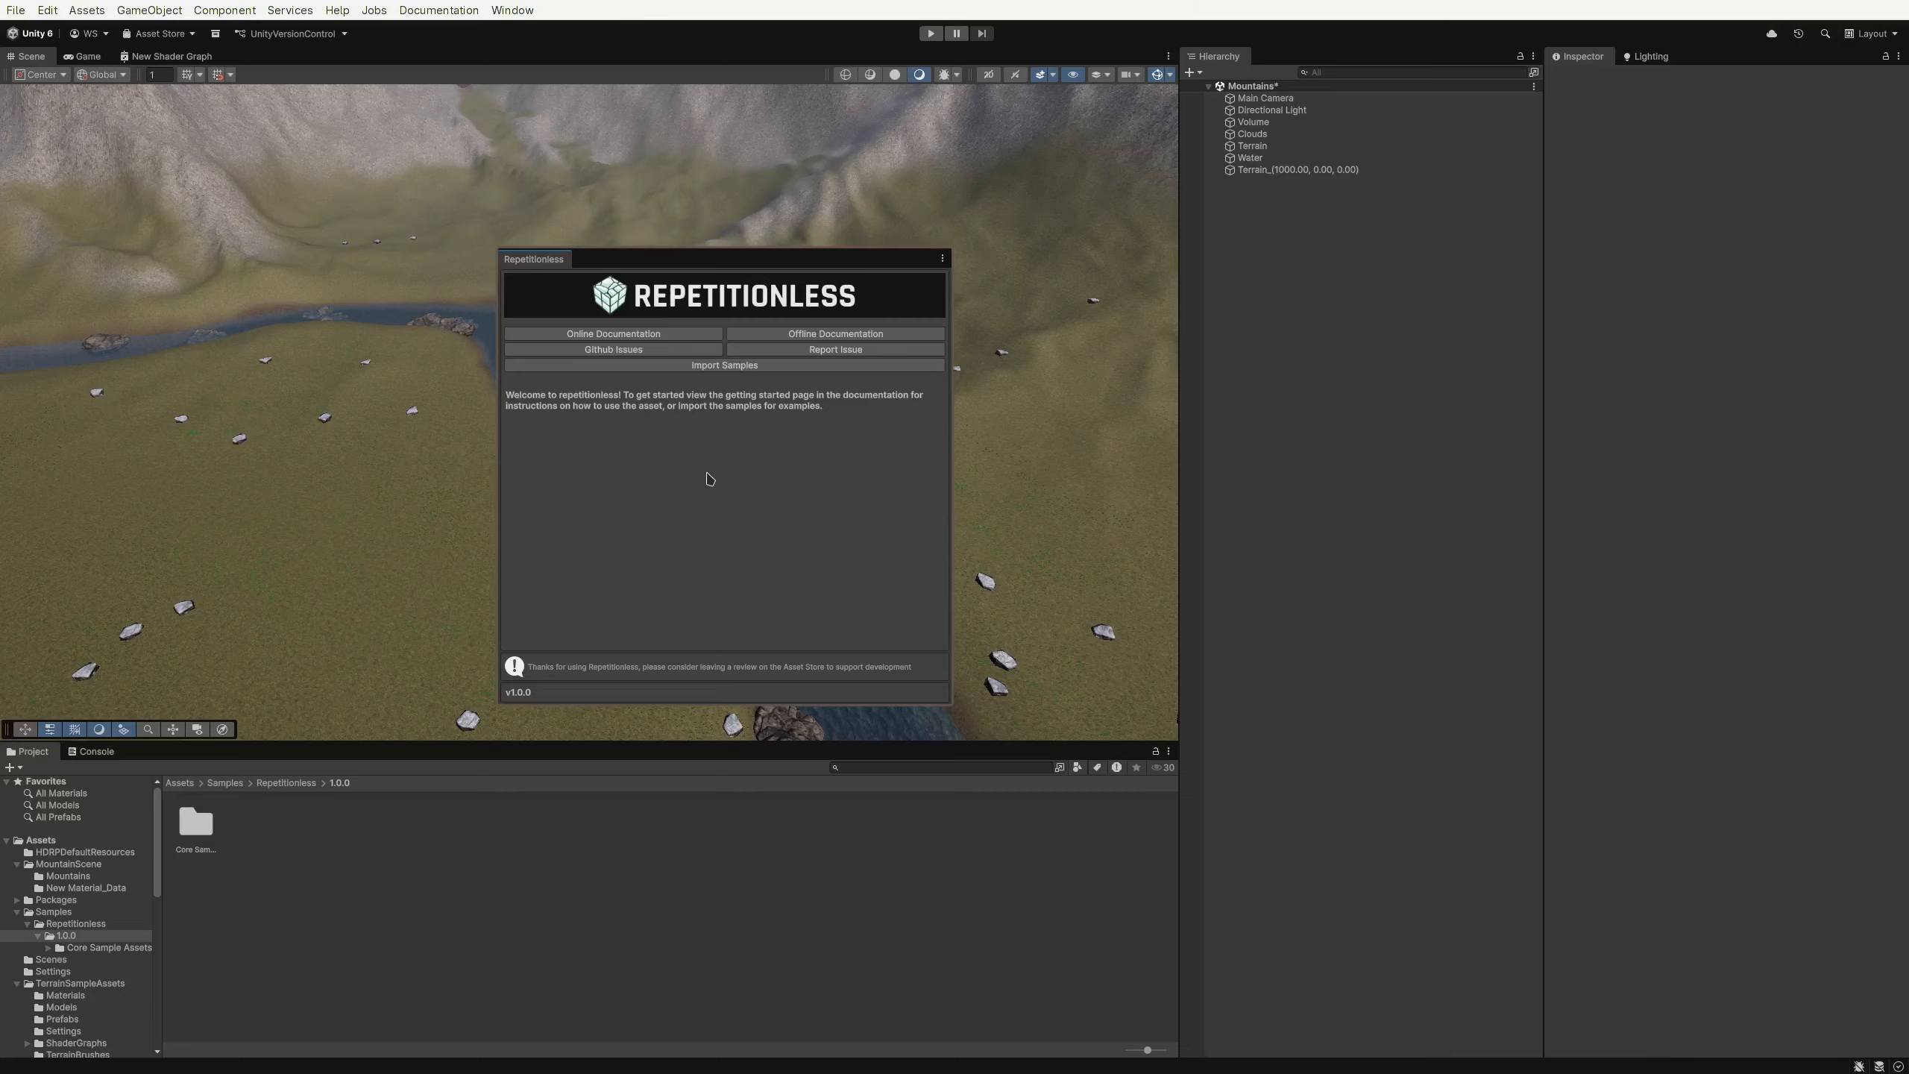
{"action": "left_click", "coordinate": [726, 367]}
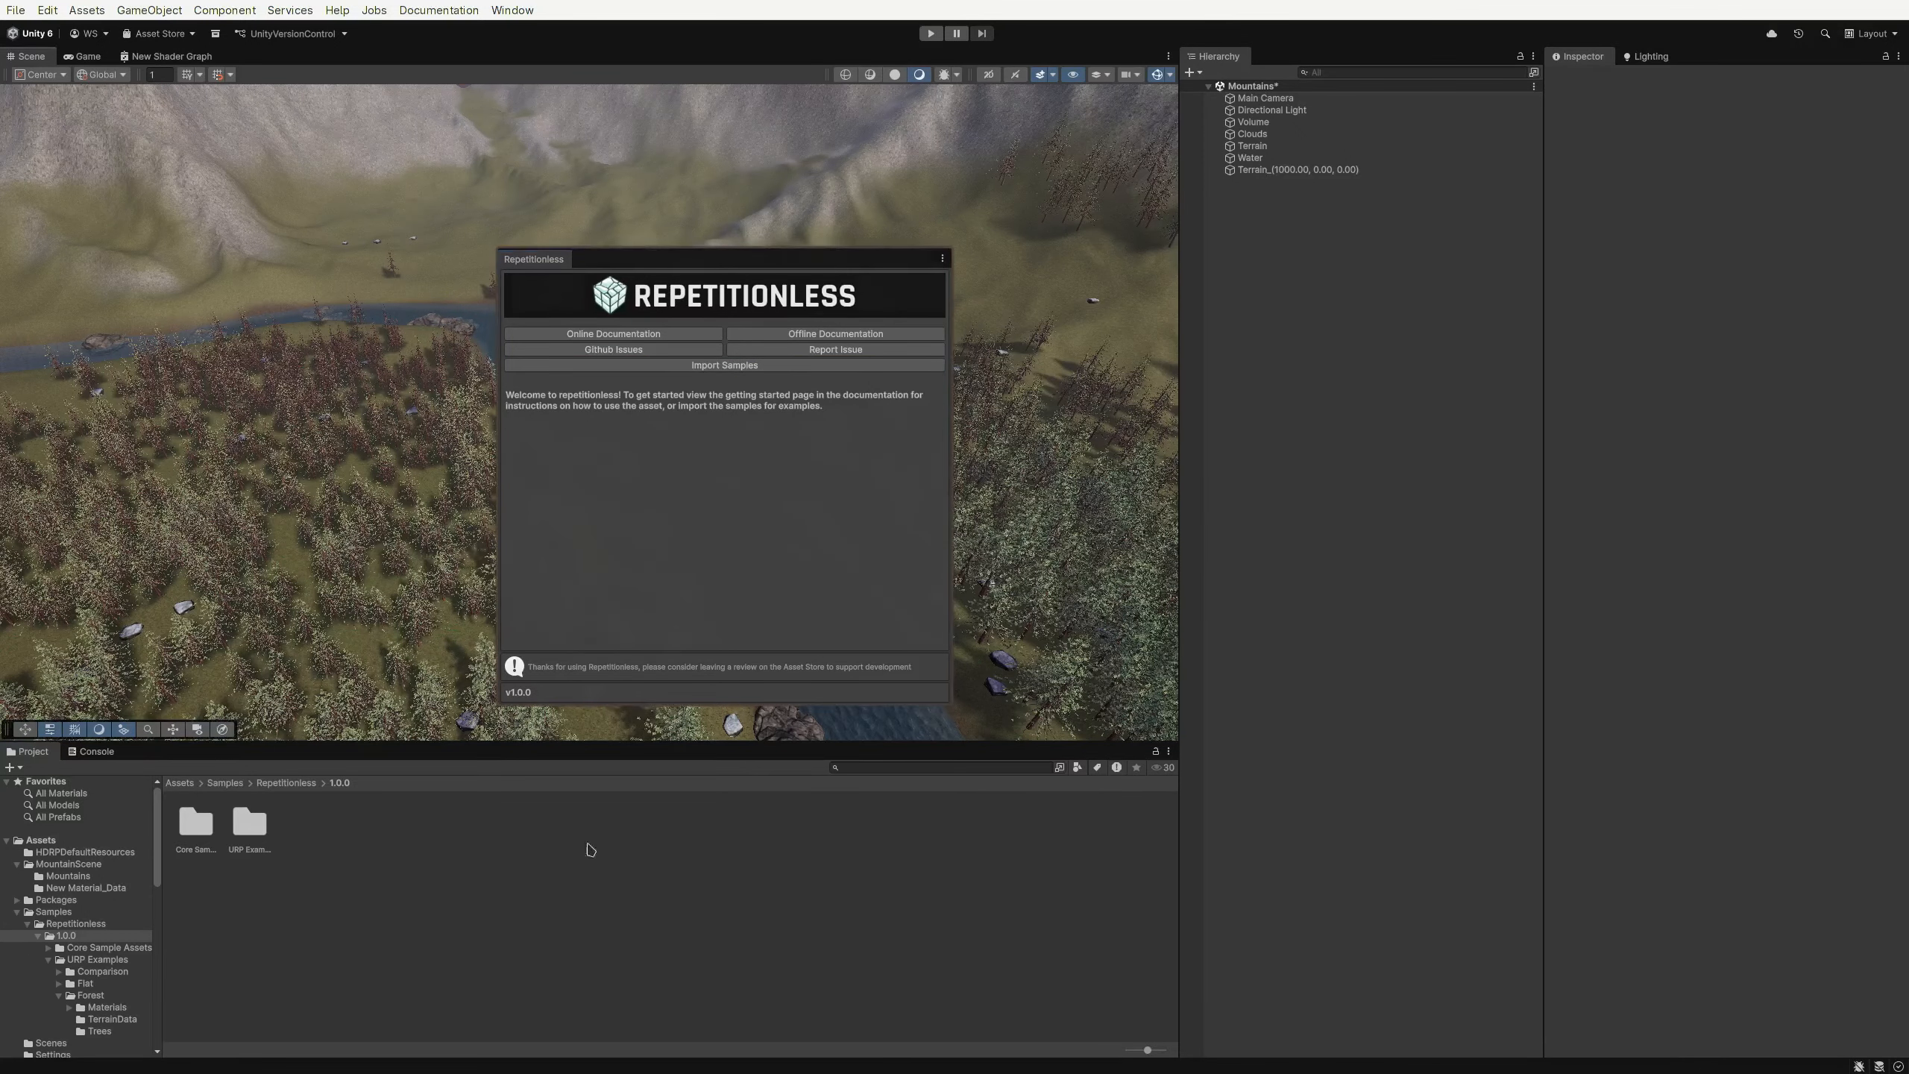
{"action": "key", "text": "super+q"}
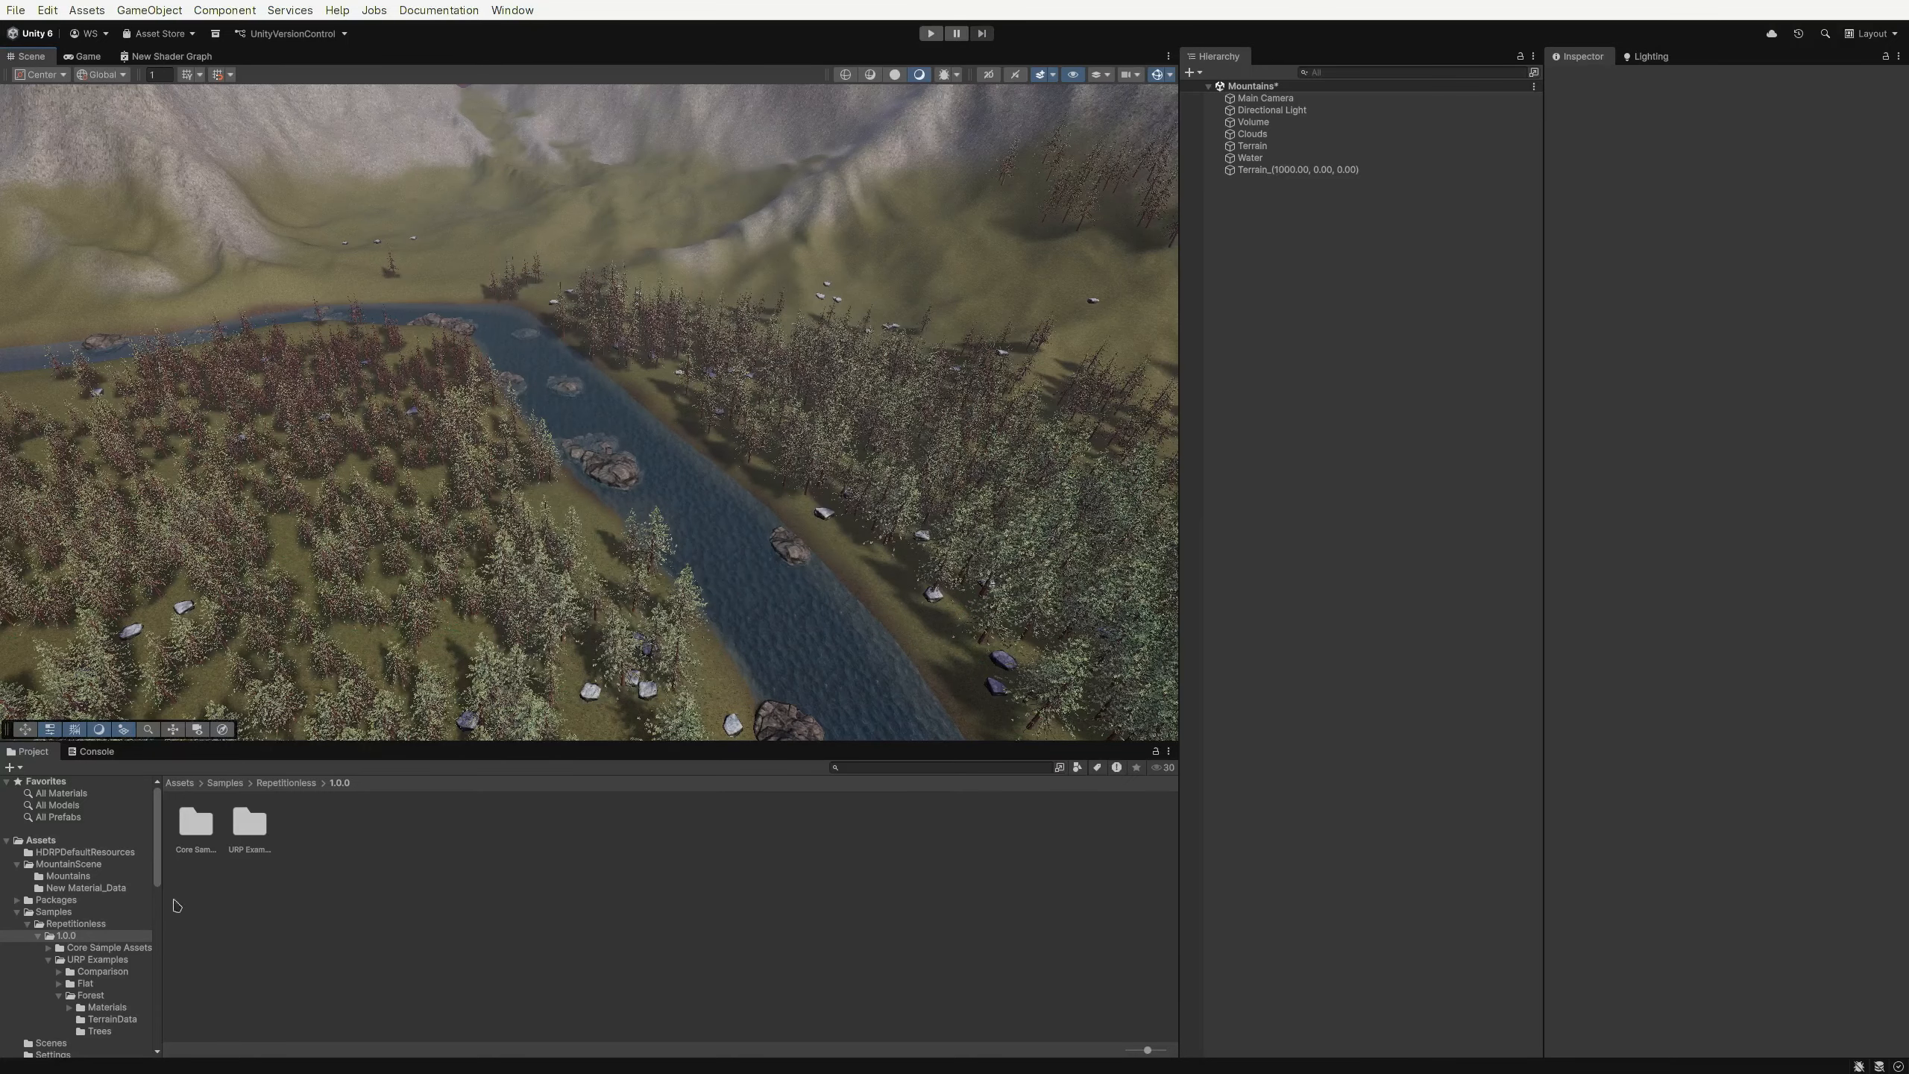
Open the Package Manager and view the Repetitionless package's Samples list
{"action": "double_click", "coordinate": [239, 827]}
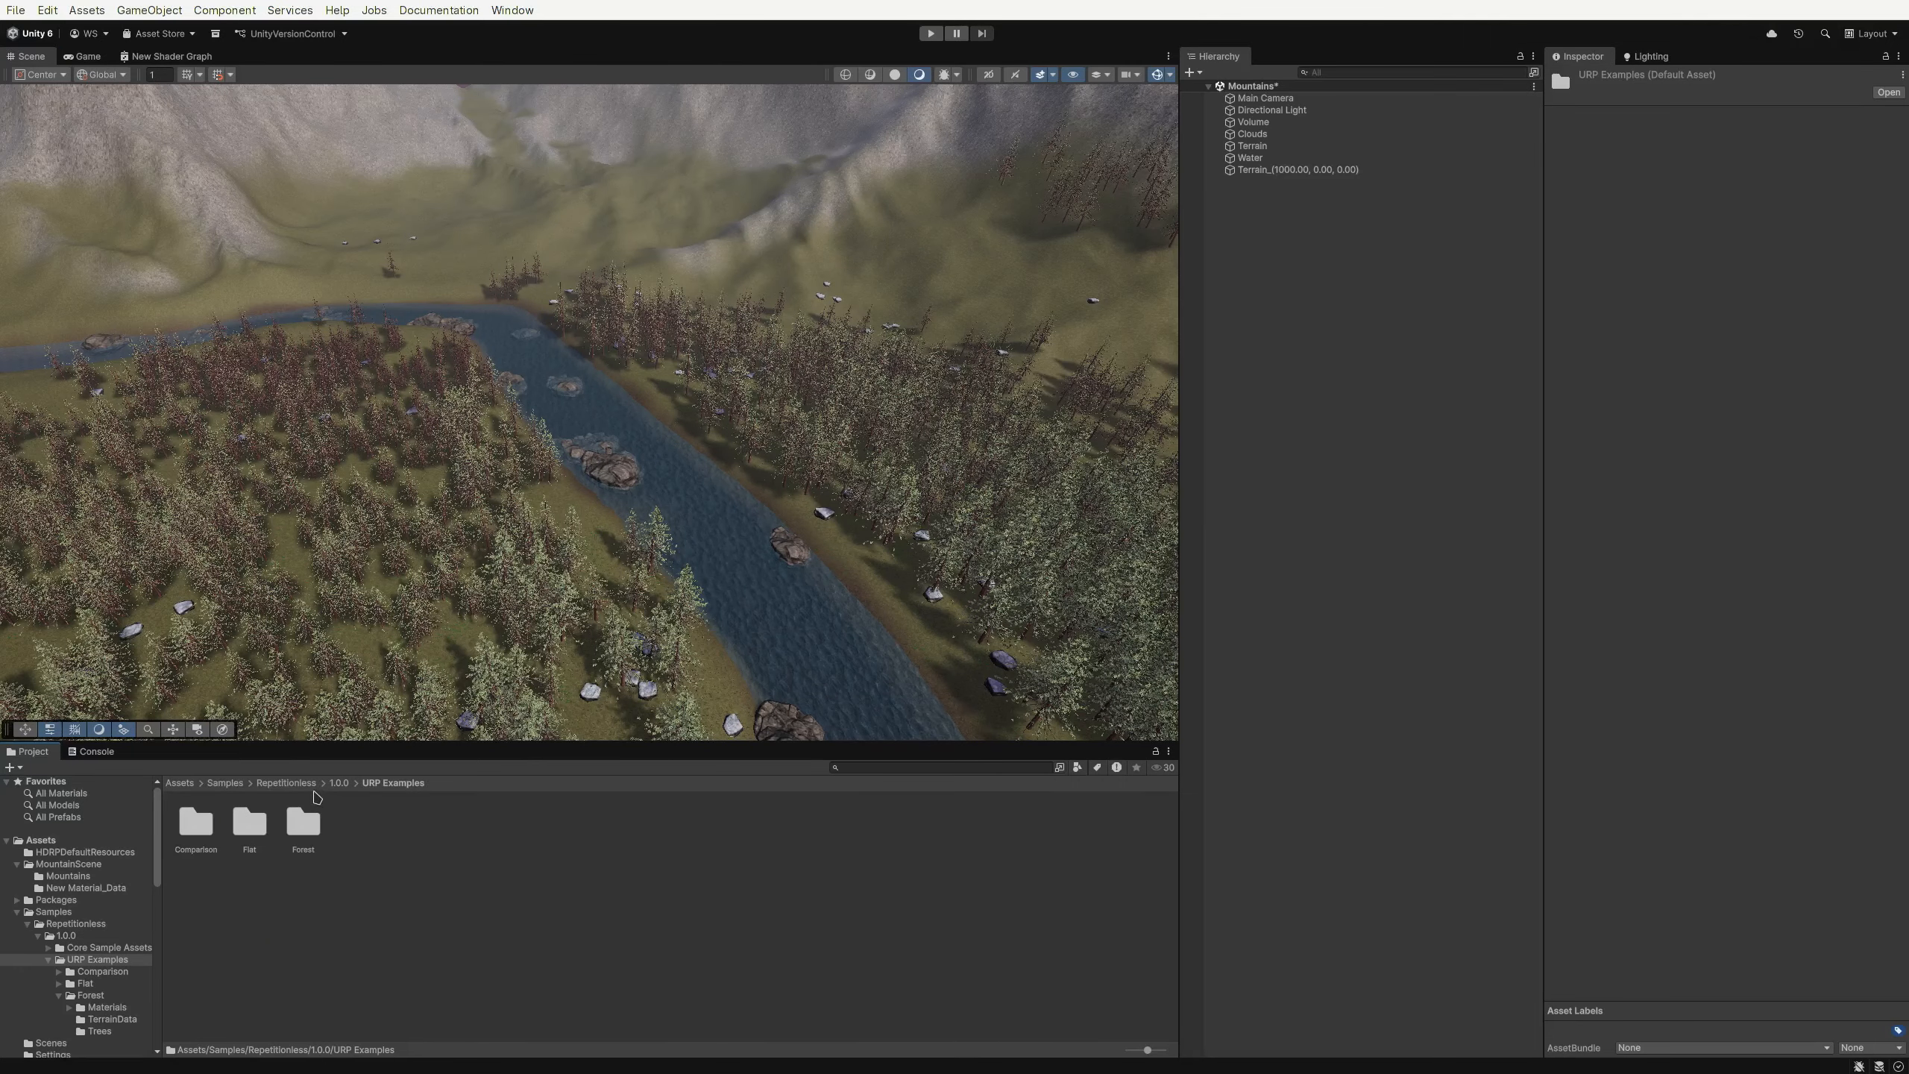
{"action": "left_click", "coordinate": [216, 34]}
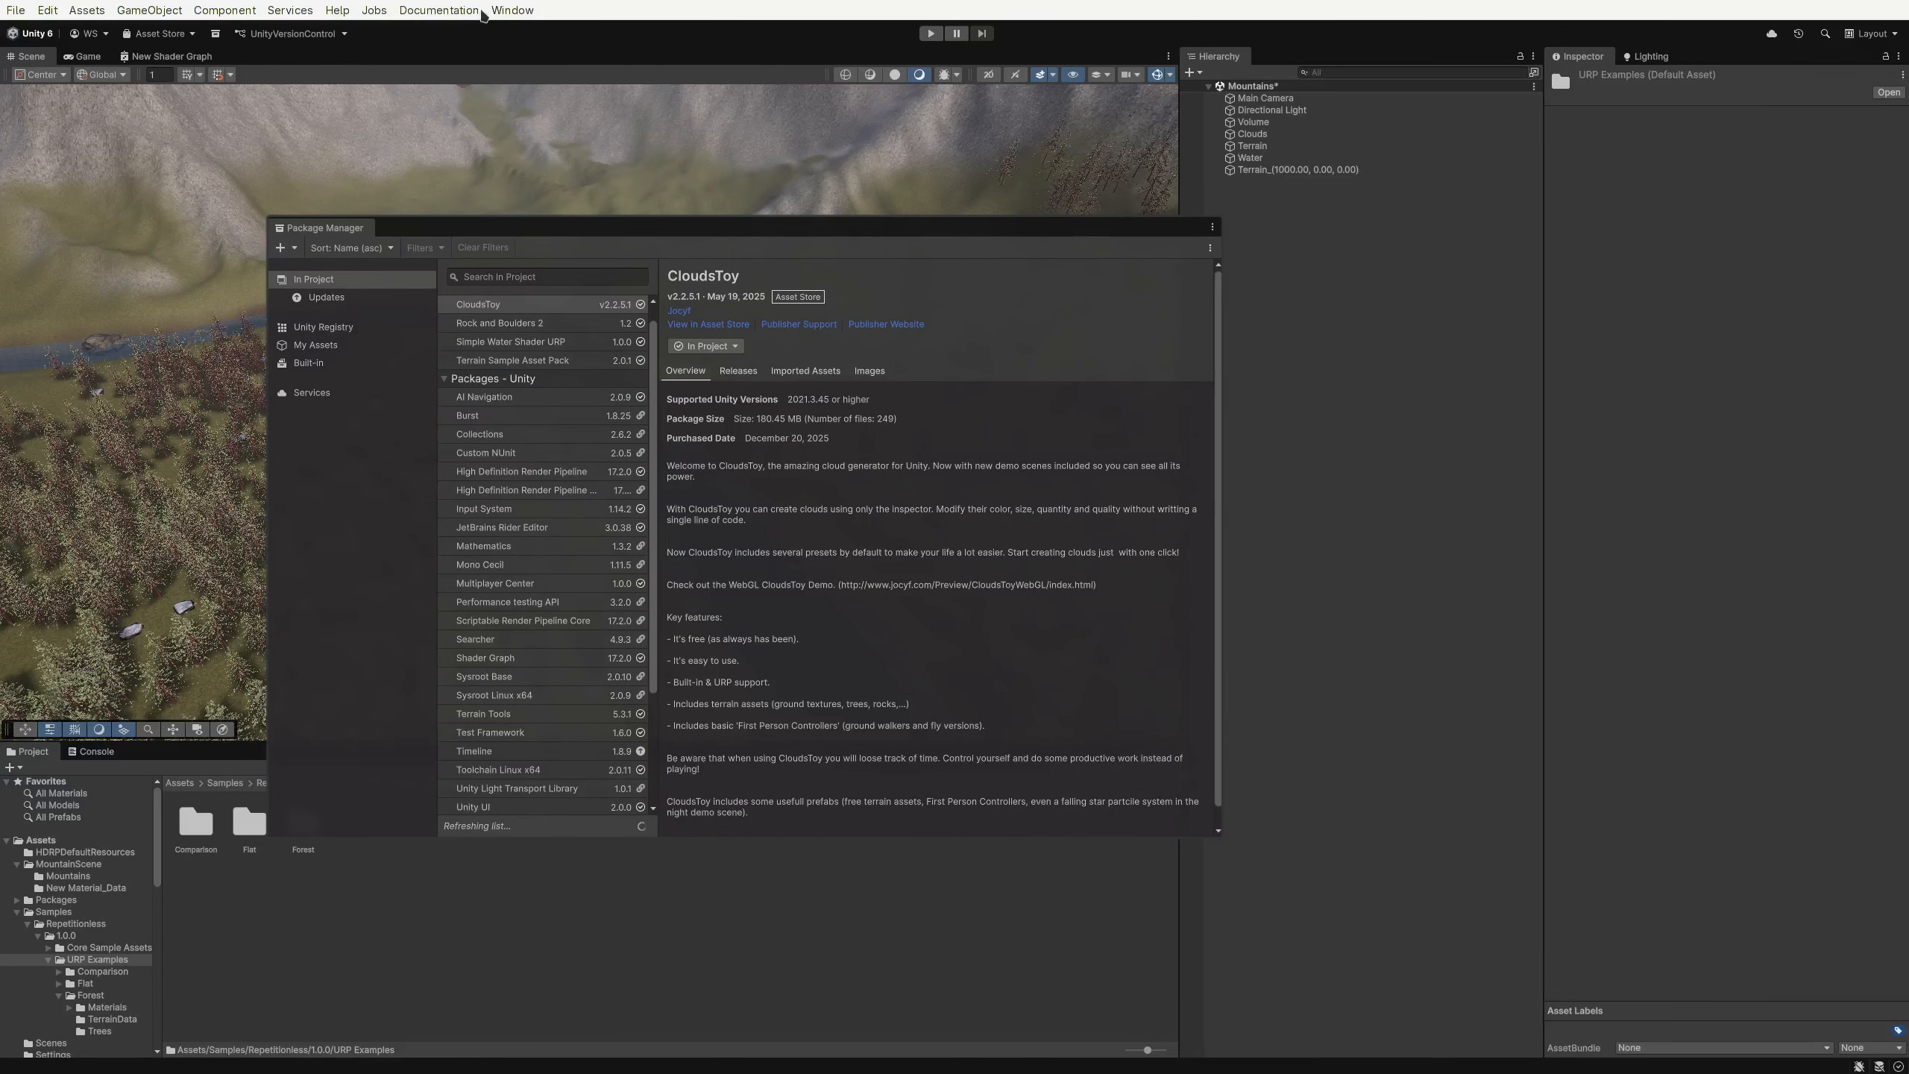
{"action": "left_click", "coordinate": [502, 12]}
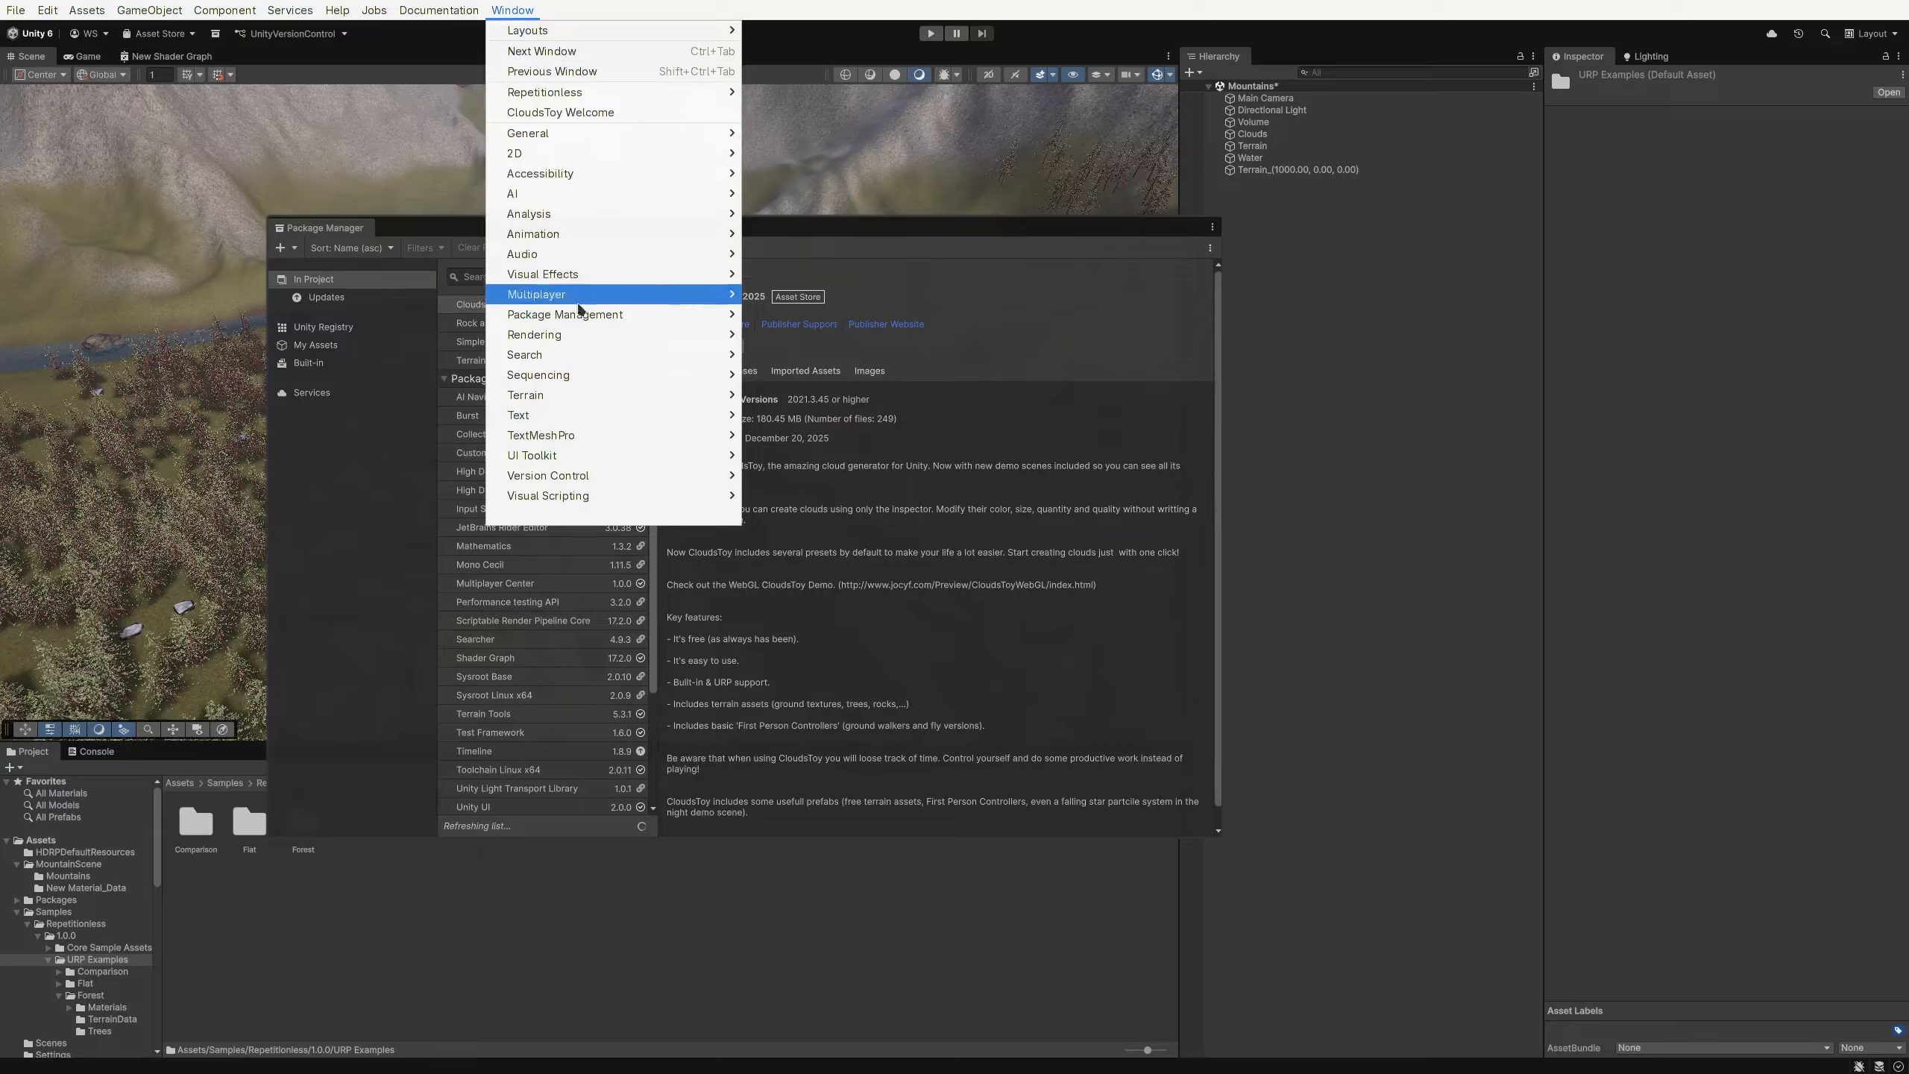
{"action": "mouse_move", "coordinate": [714, 315]}
{"action": "left_click", "coordinate": [849, 315]}
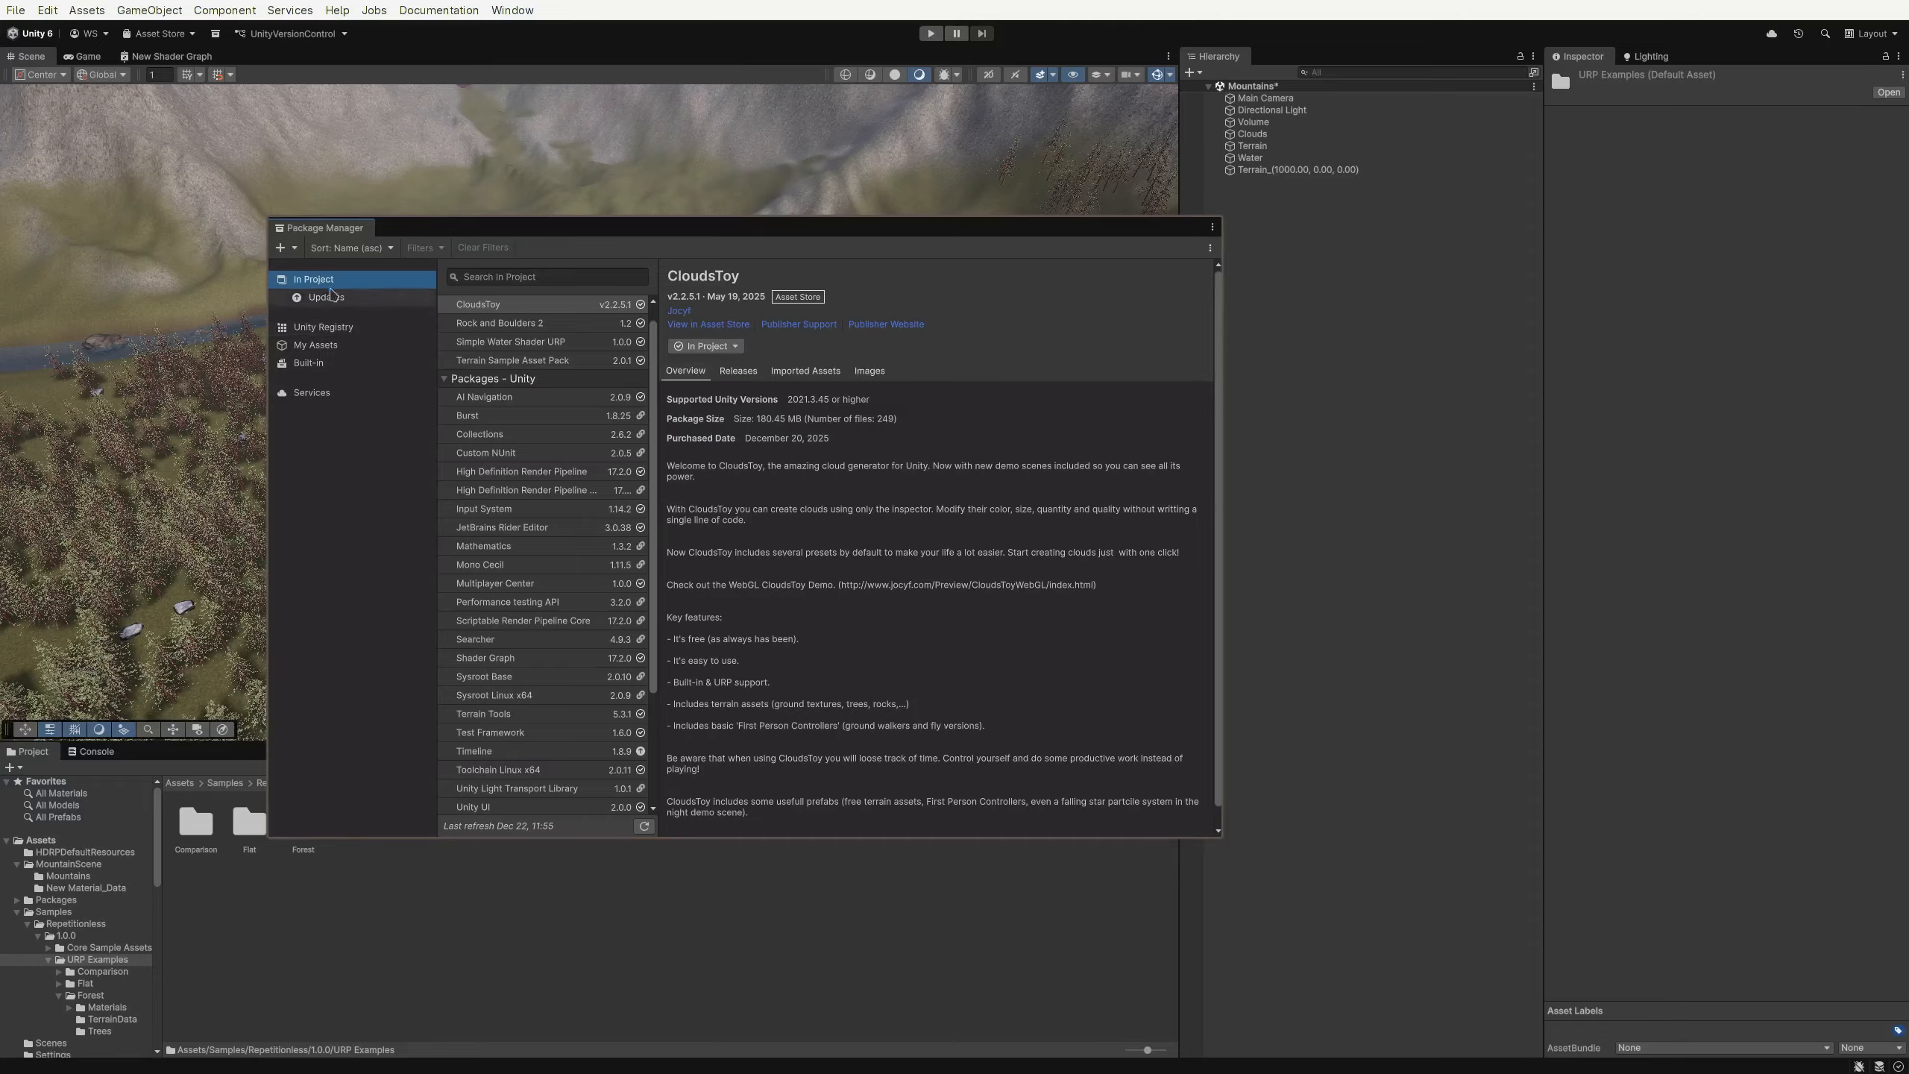
{"action": "scroll", "coordinate": [588, 567], "scroll_direction": "down", "scroll_amount": 5}
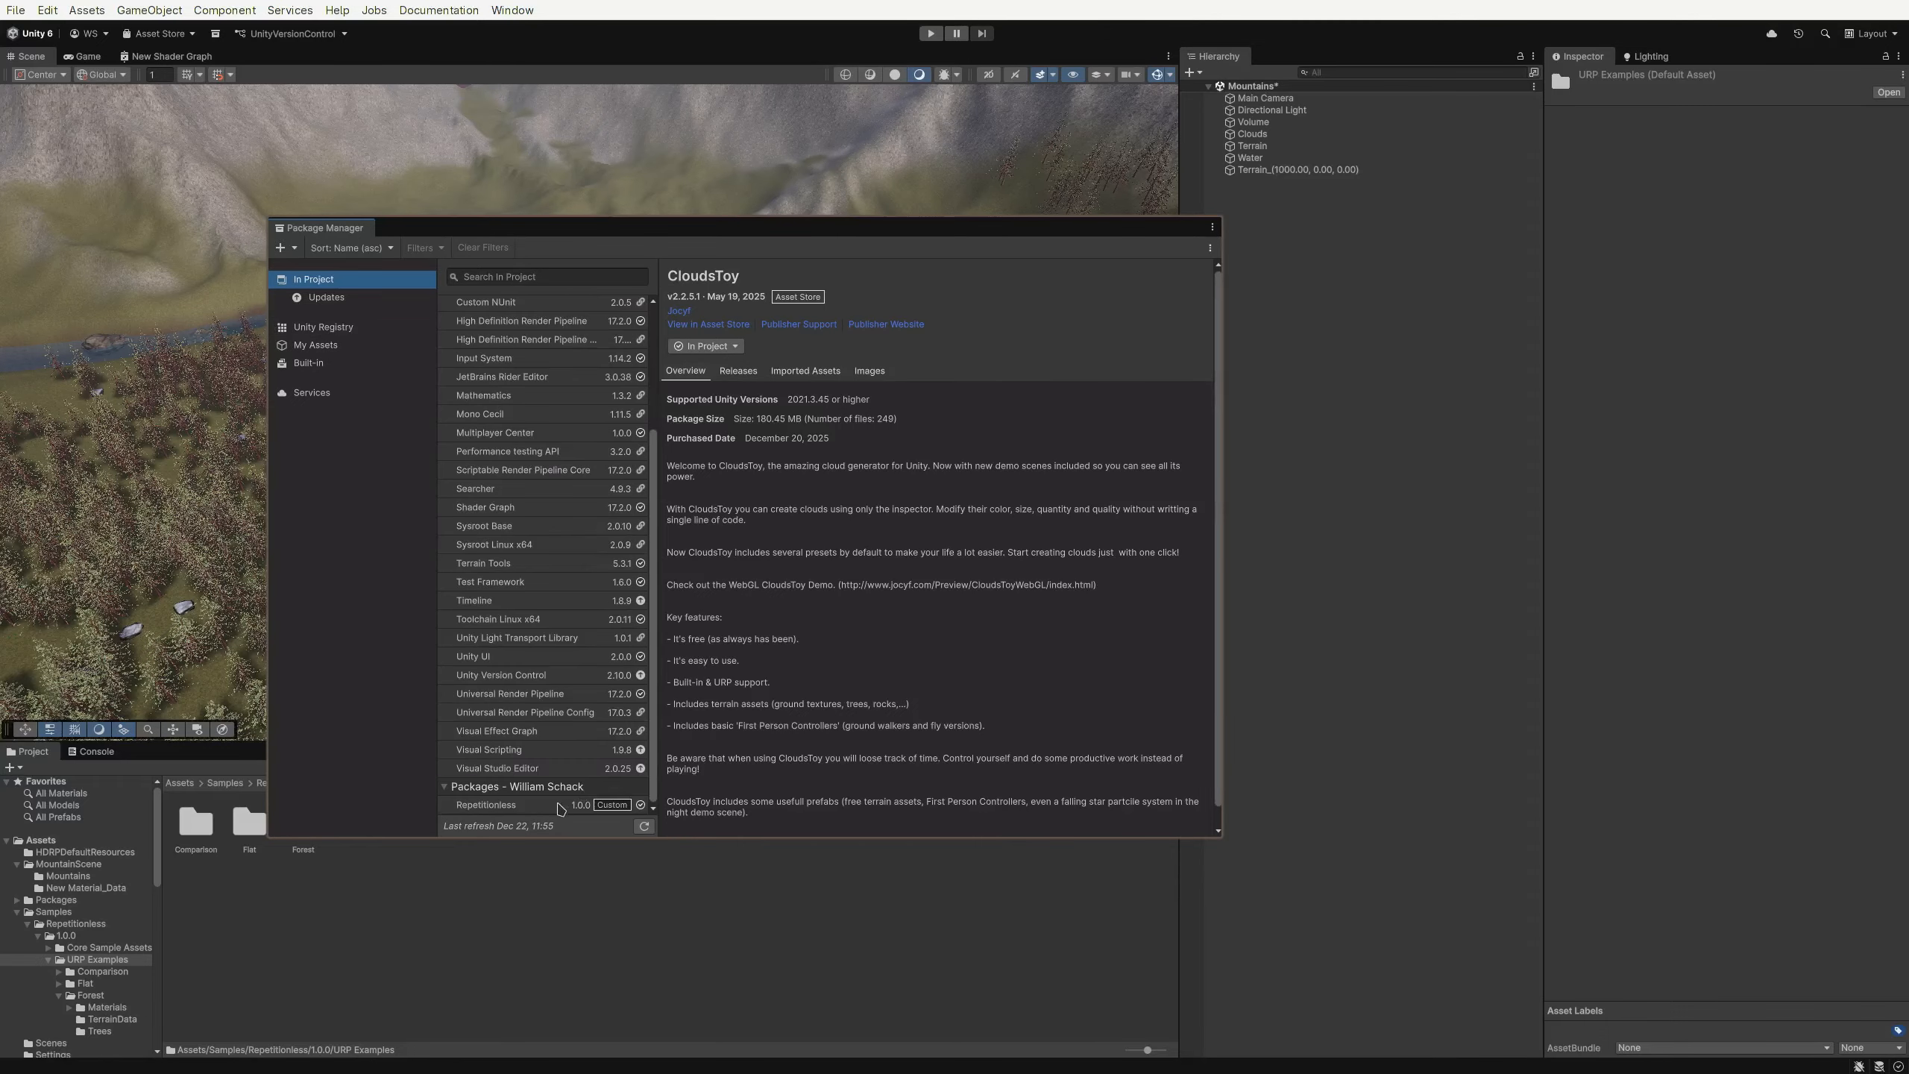
{"action": "left_click", "coordinate": [543, 808]}
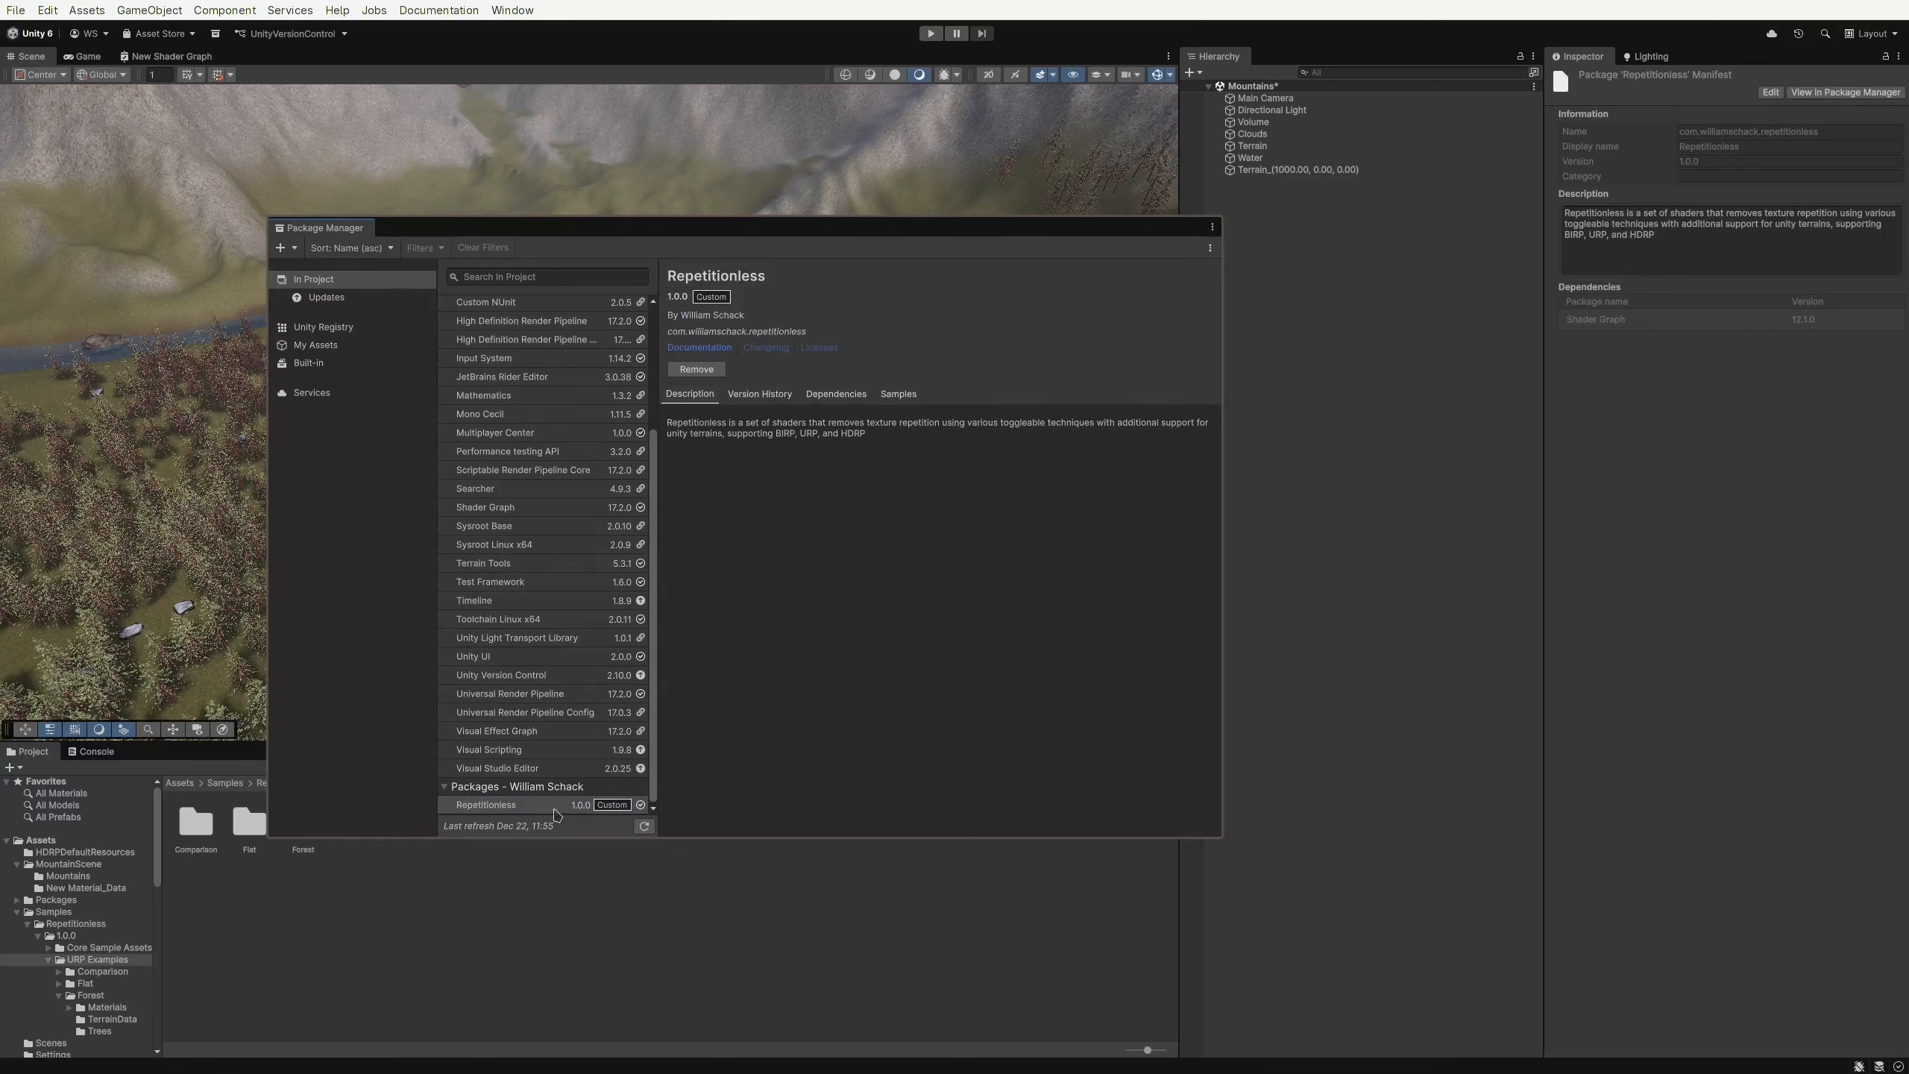
{"action": "left_click", "coordinate": [896, 396]}
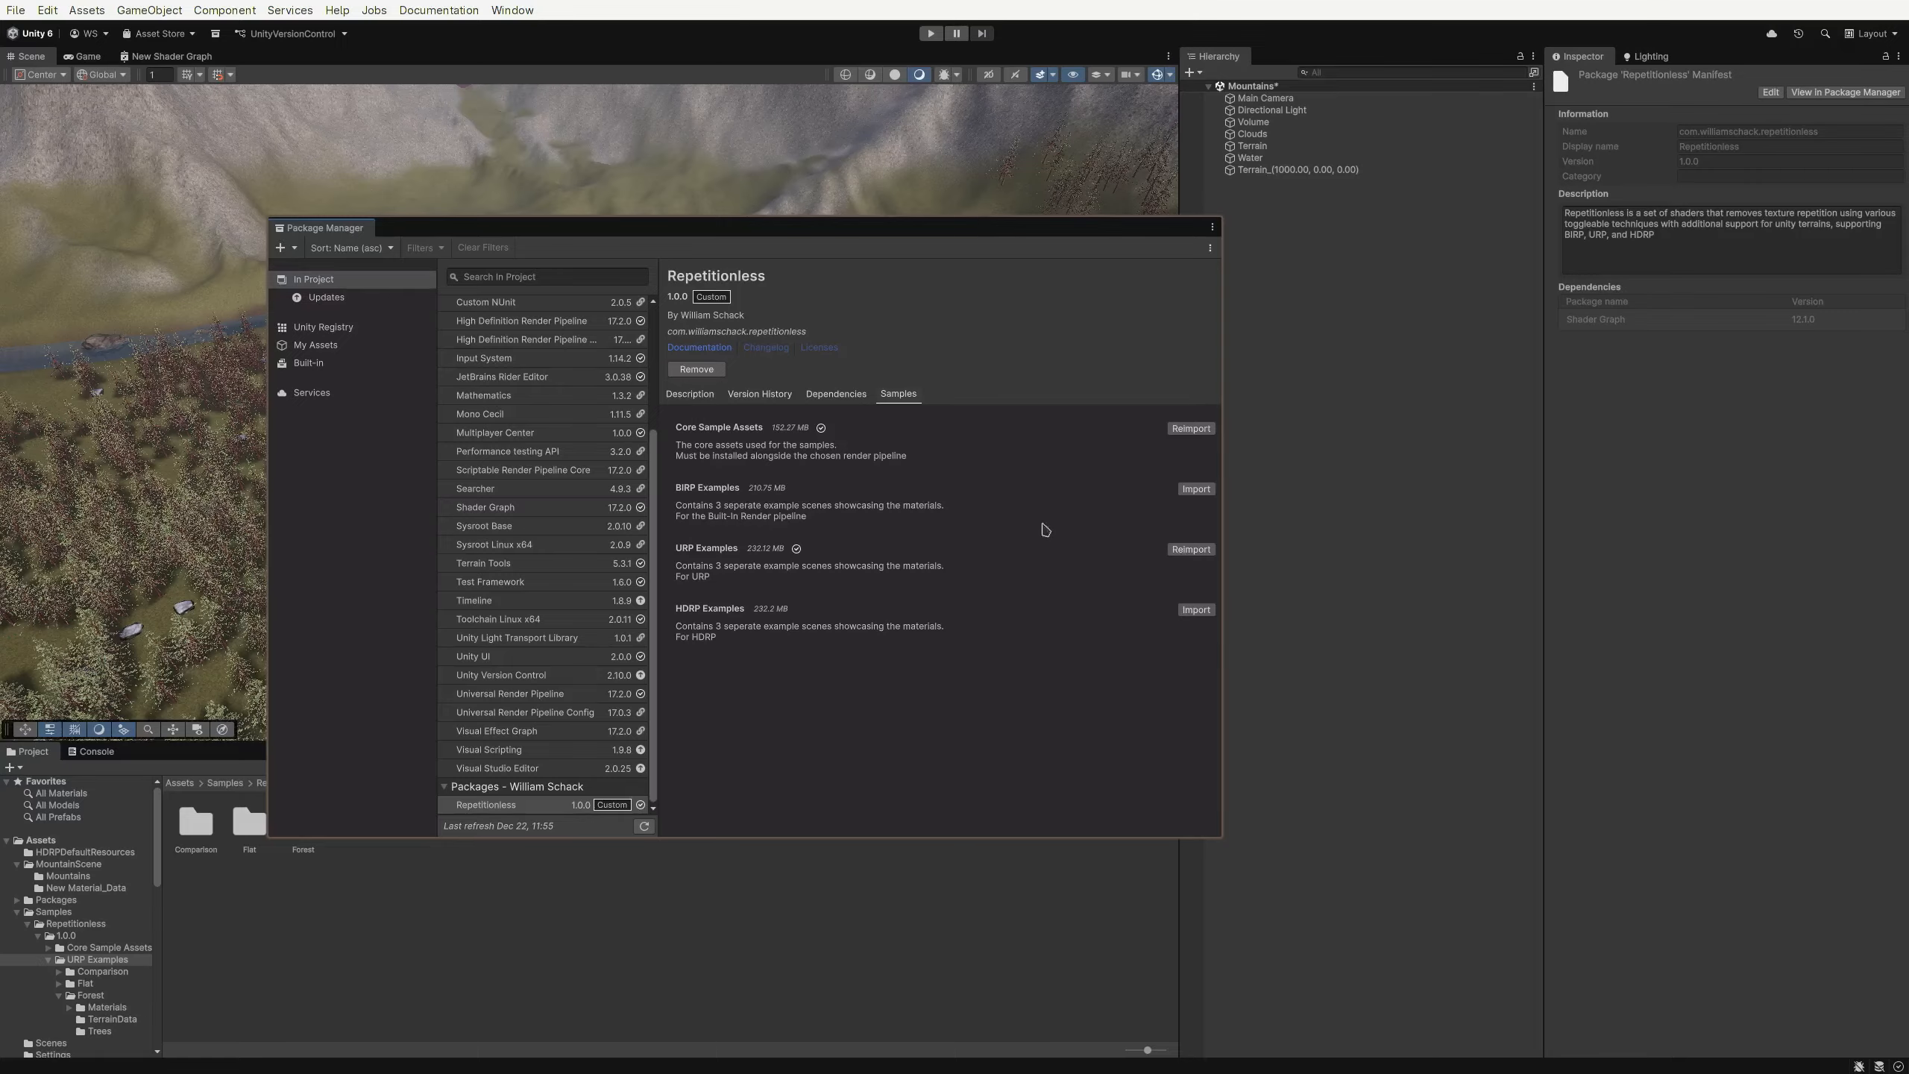
{"action": "key", "text": "super+q"}
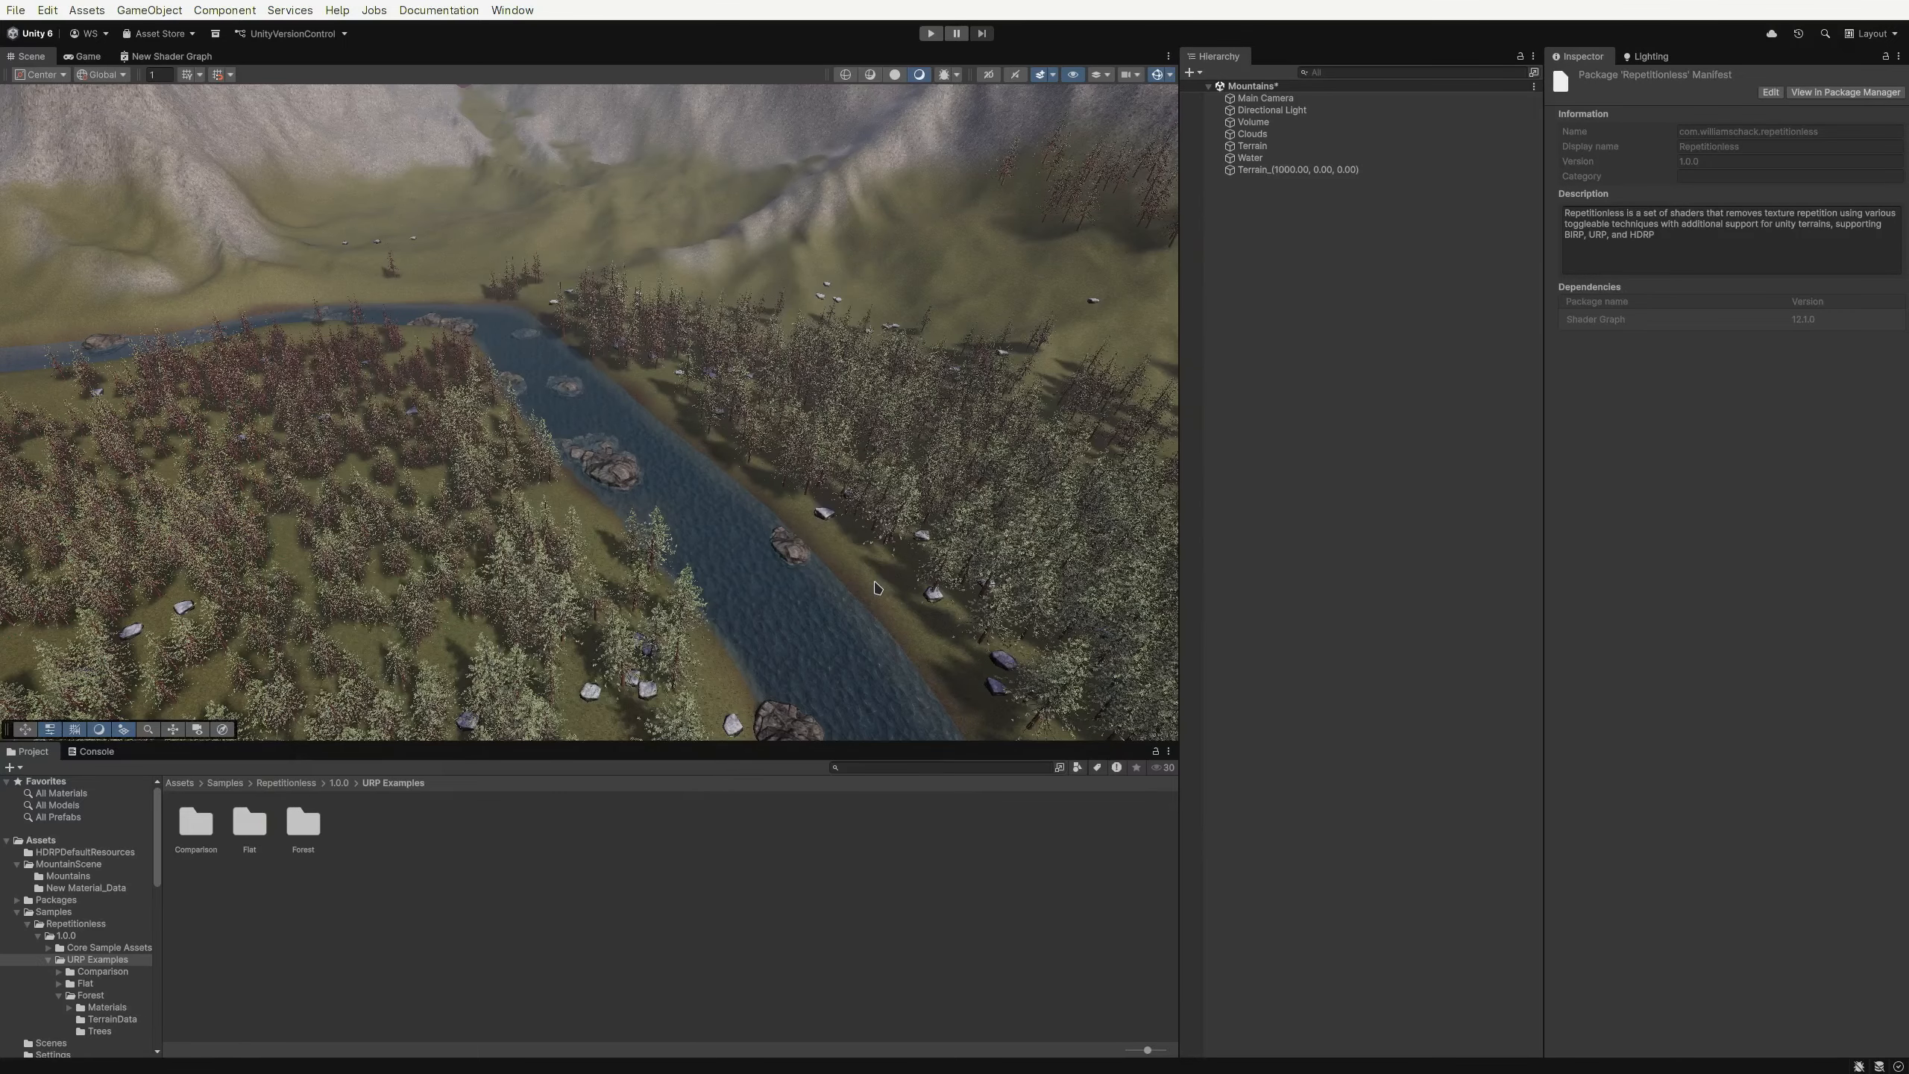